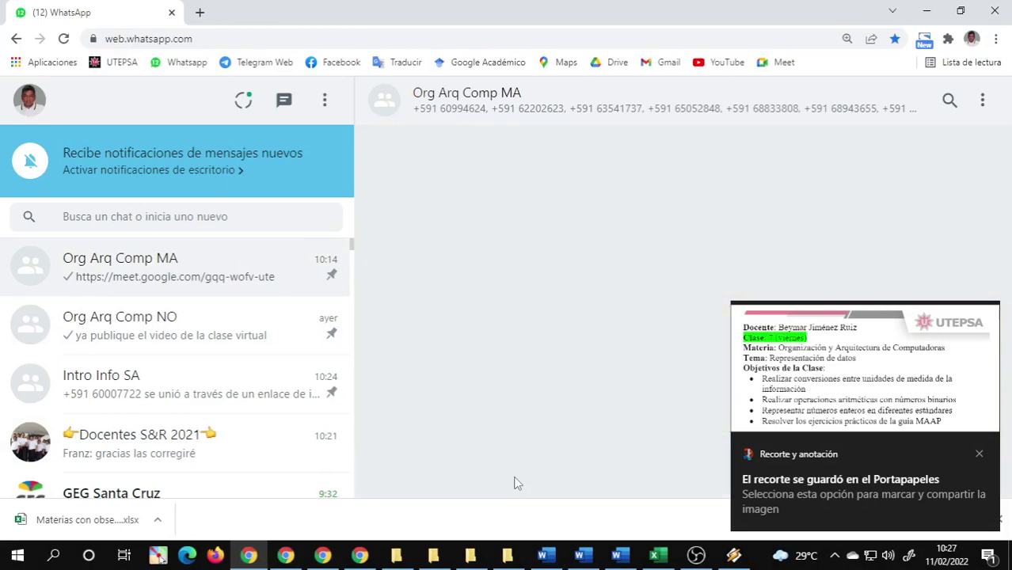
Send the pasted class objectives image to the Org Arq Comp MA group, and switch to the class objectives document in Word
{"action": "key", "text": "Return"}
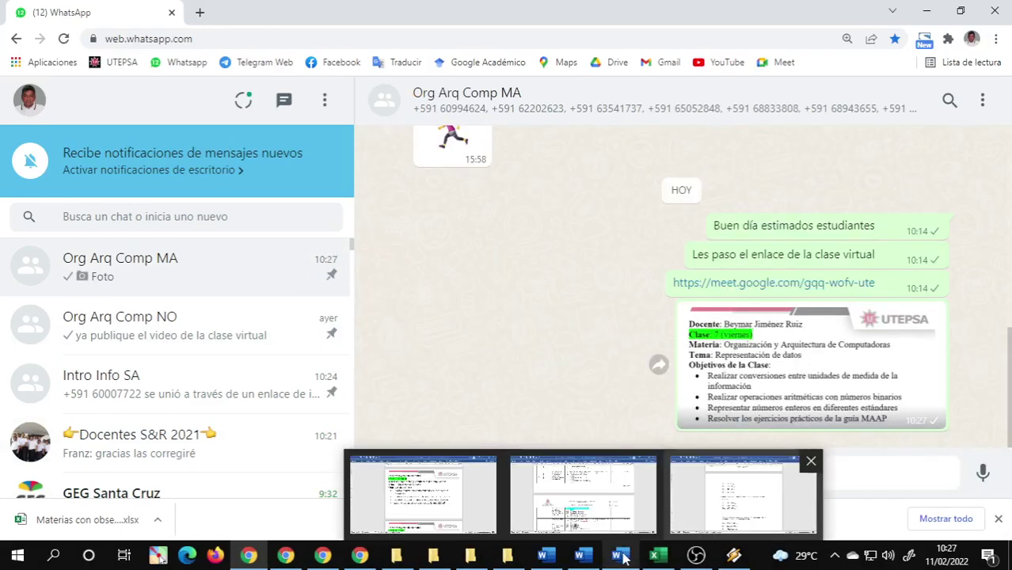
{"action": "left_click", "coordinate": [621, 554]}
{"action": "left_click", "coordinate": [548, 557]}
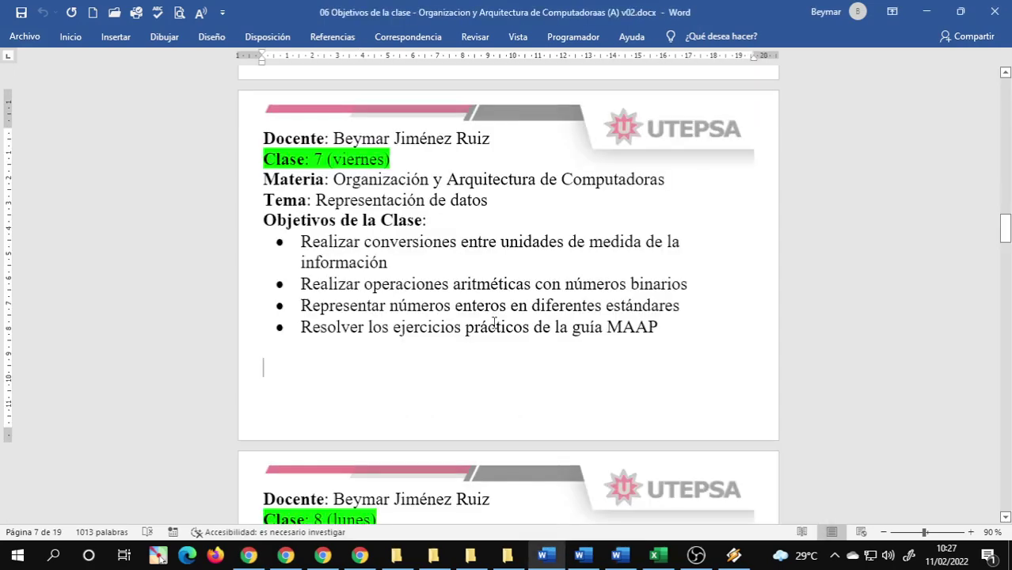
Copy the objective "Elegir la temática del proyecto final" from class 6 (jueves) and paste it as the first objective of class 7 (viernes)
{"action": "scroll", "coordinate": [387, 278], "scroll_direction": "up", "scroll_amount": 8}
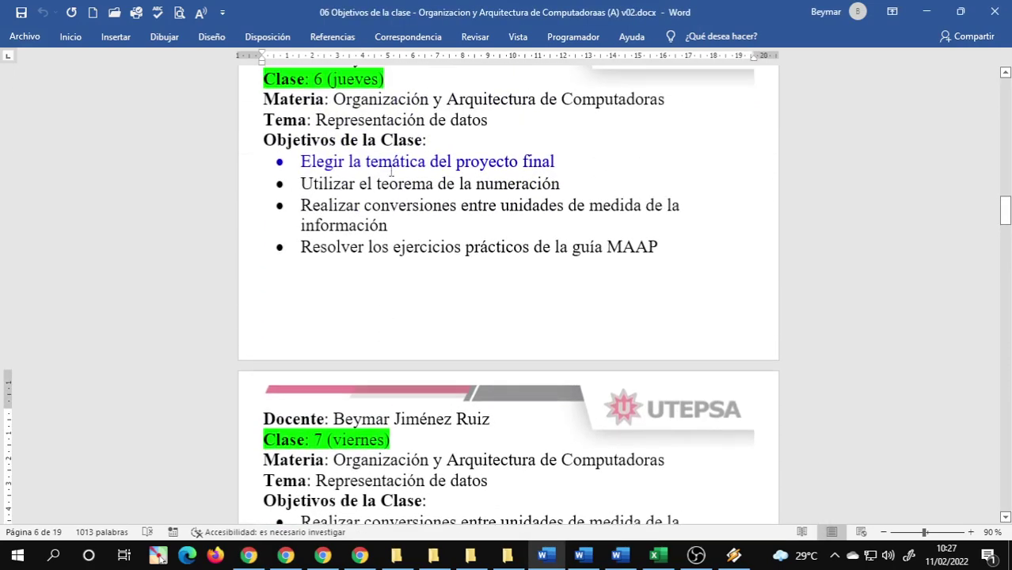
{"action": "triple_click", "coordinate": [392, 166]}
{"action": "key", "text": "ctrl+c"}
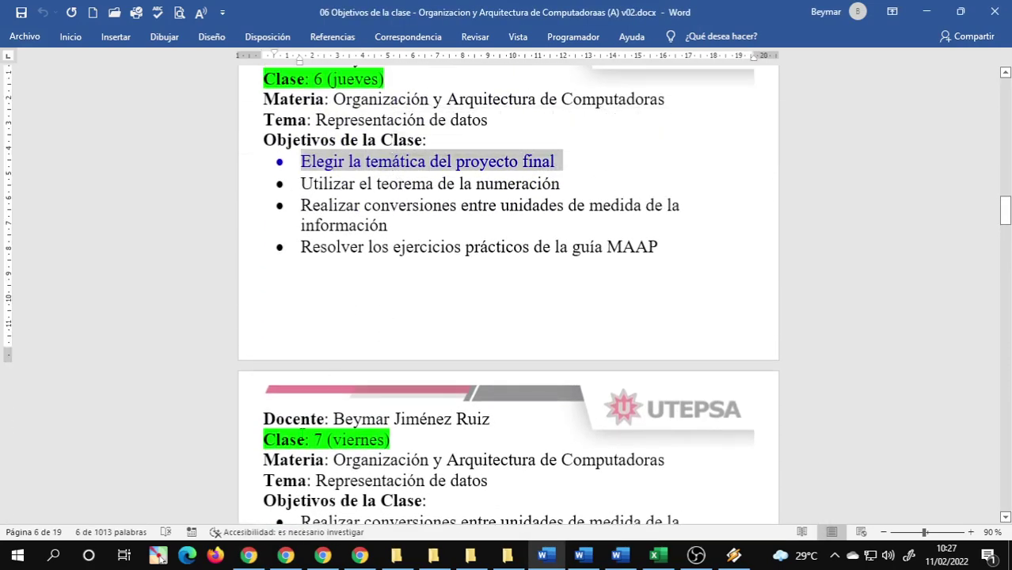
{"action": "scroll", "coordinate": [293, 435], "scroll_direction": "down", "scroll_amount": 3}
{"action": "left_click", "coordinate": [291, 428]}
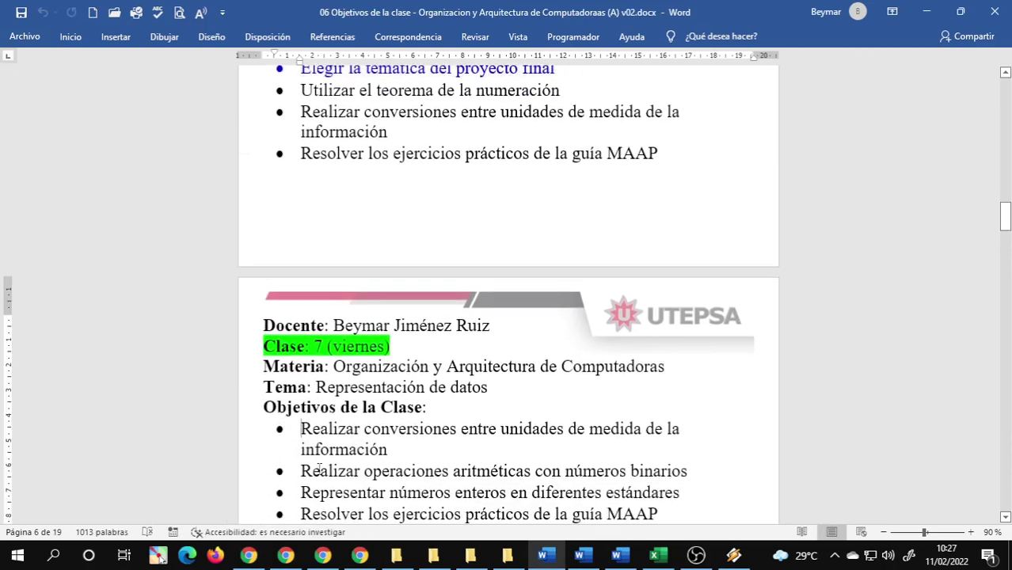
{"action": "key", "text": "ctrl+v"}
Delete the information unit conversions objective from class 7 and add a blank line below the list to push class 8 onto its own page
{"action": "scroll", "coordinate": [364, 333], "scroll_direction": "down", "scroll_amount": 4}
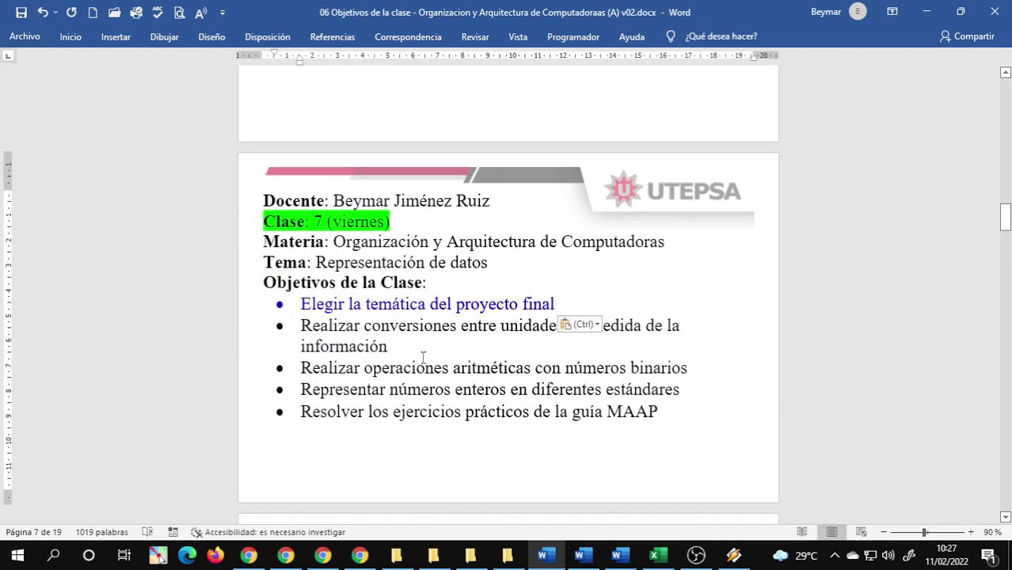
{"action": "triple_click", "coordinate": [363, 333]}
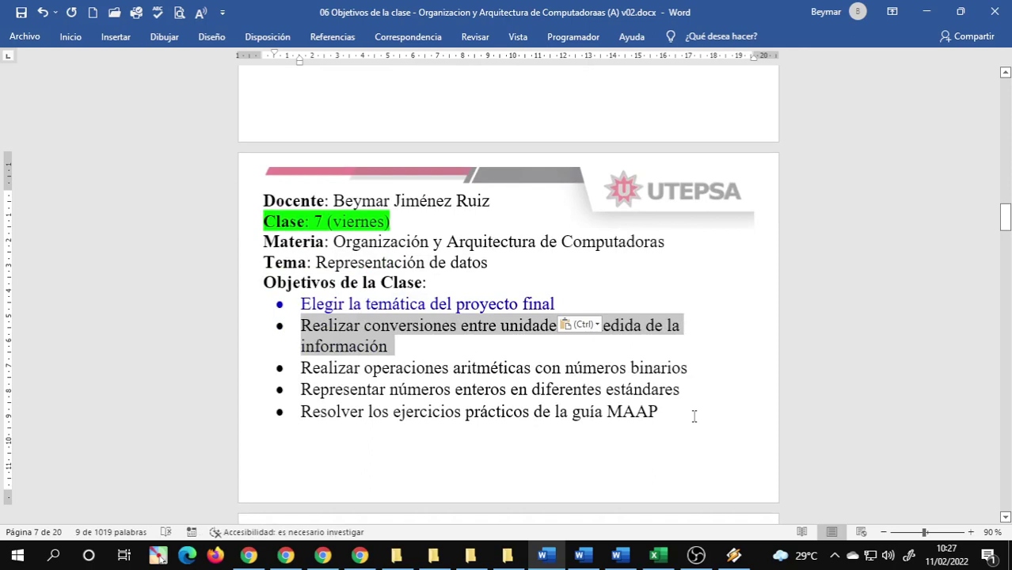
{"action": "key", "text": "Delete"}
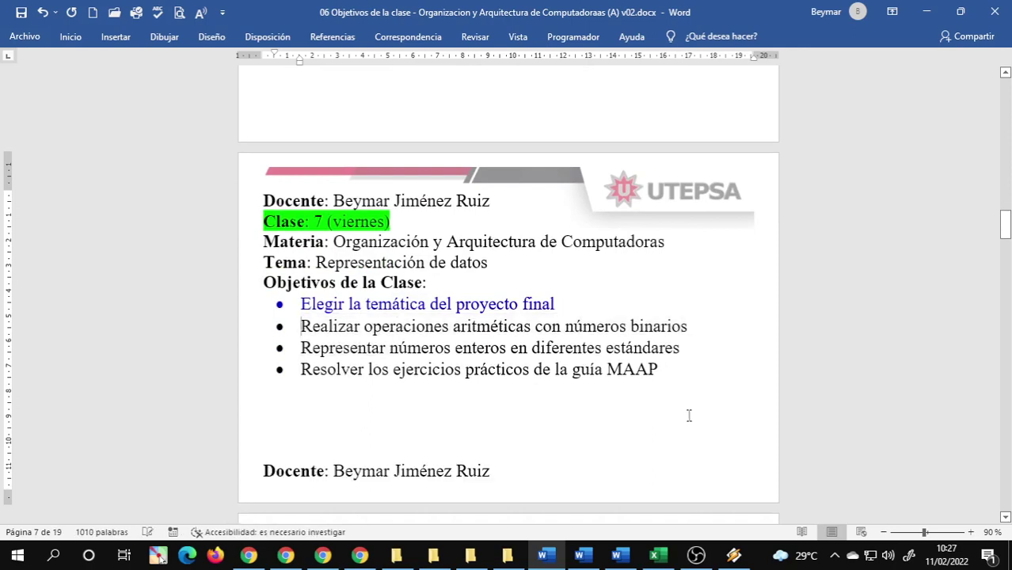
{"action": "left_click", "coordinate": [380, 428]}
{"action": "key", "text": "Return"}
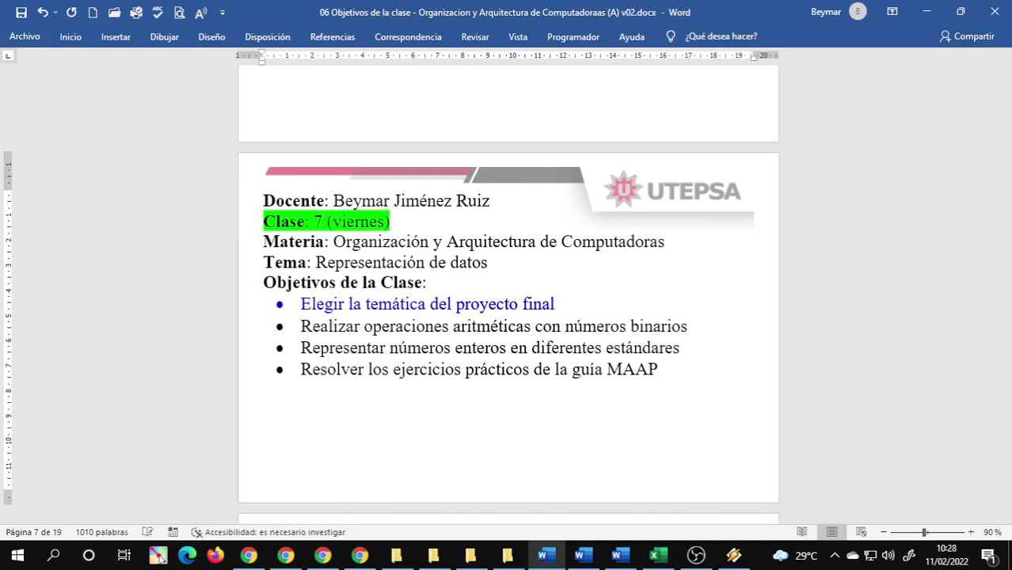
Capture a rectangular screen snip of the class 7 page from its header through the last objective
{"action": "scroll", "coordinate": [381, 408], "scroll_direction": "down", "scroll_amount": 1}
{"action": "scroll", "coordinate": [382, 392], "scroll_direction": "down", "scroll_amount": 1}
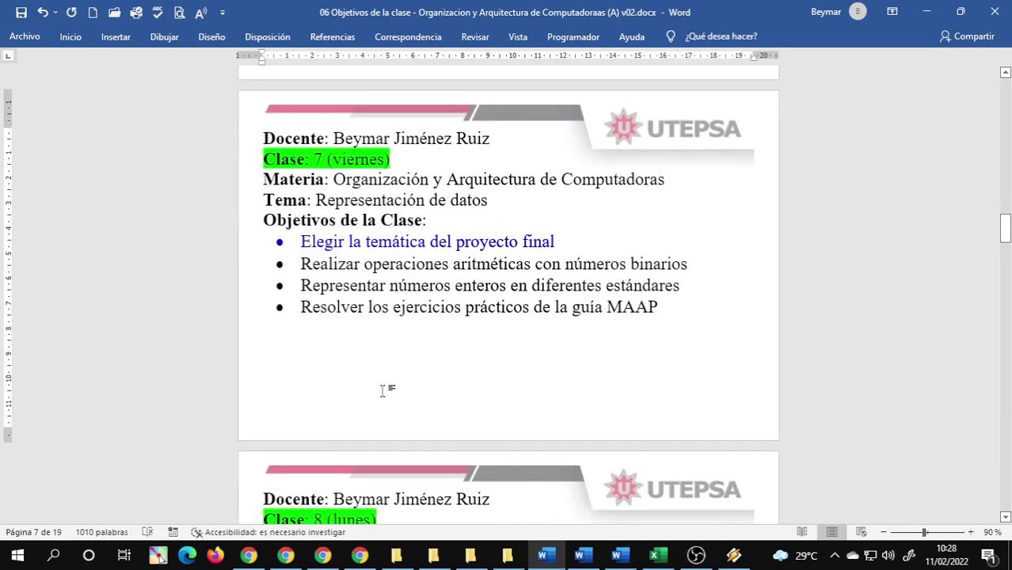
{"action": "scroll", "coordinate": [382, 389], "scroll_direction": "up", "scroll_amount": 1, "text": "ctrl"}
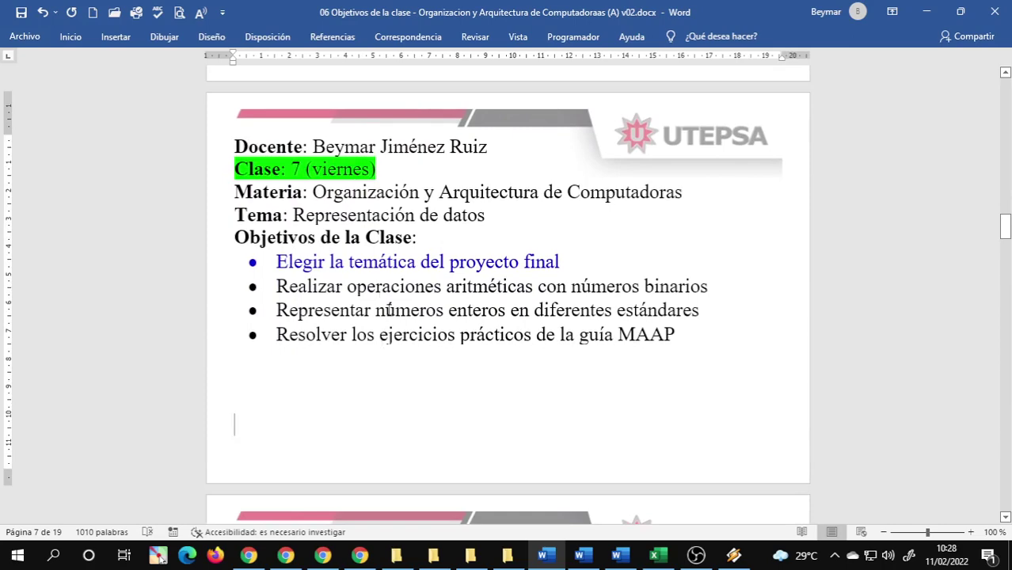
{"action": "key", "text": "super+shift+s"}
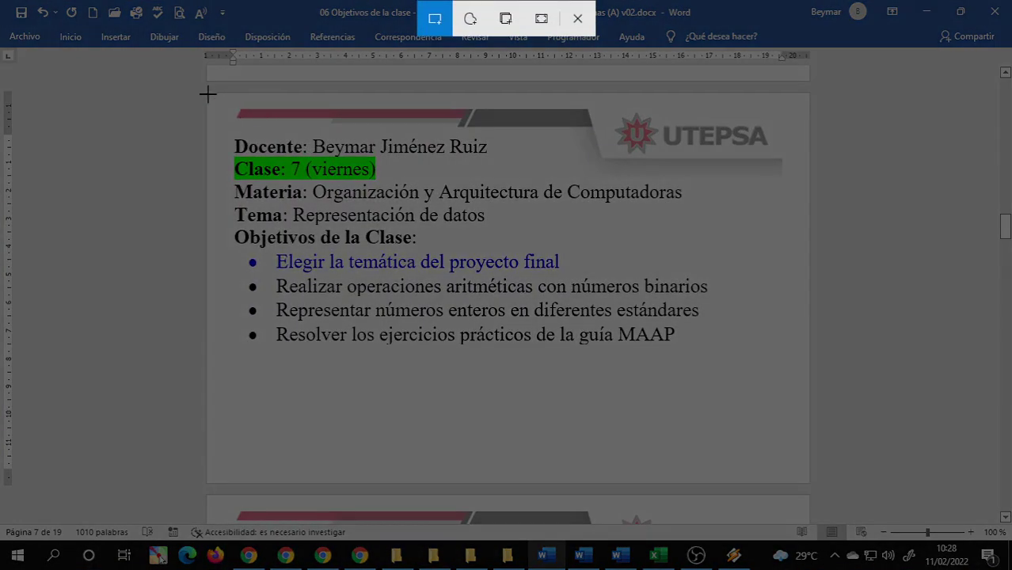
{"action": "left_click_drag", "start_coordinate": [207, 93], "coordinate": [806, 364]}
Switch to WhatsApp Web, paste the new snip into the Org Arq Comp MA group chat and send it
{"action": "left_click", "coordinate": [248, 554]}
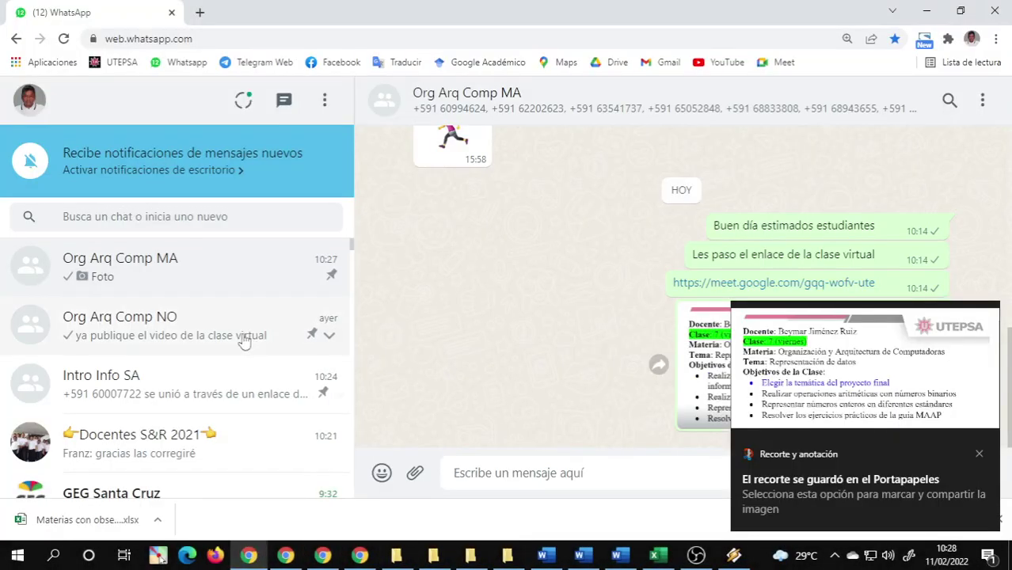
{"action": "left_click", "coordinate": [499, 474]}
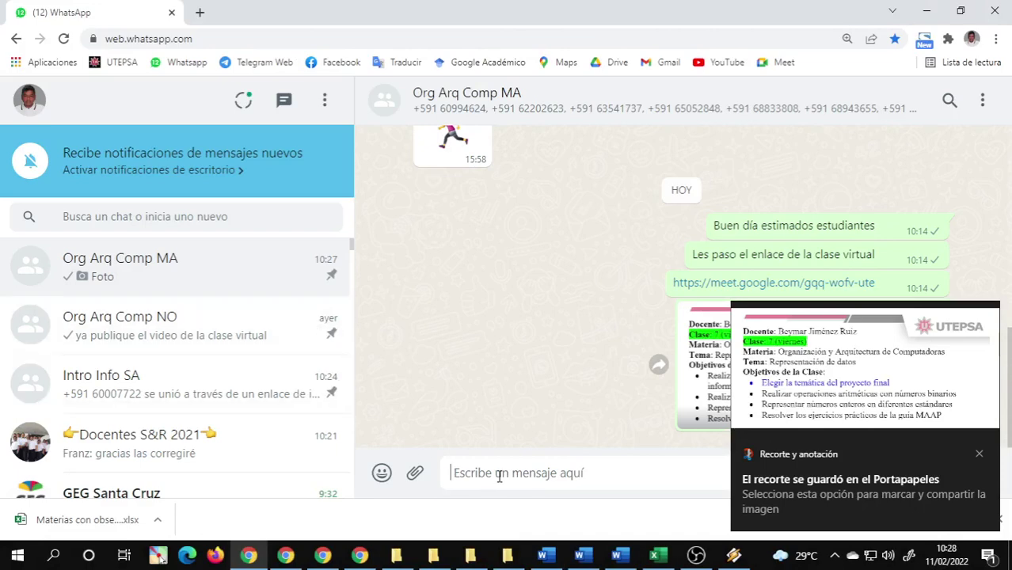
{"action": "key", "text": "ctrl+v"}
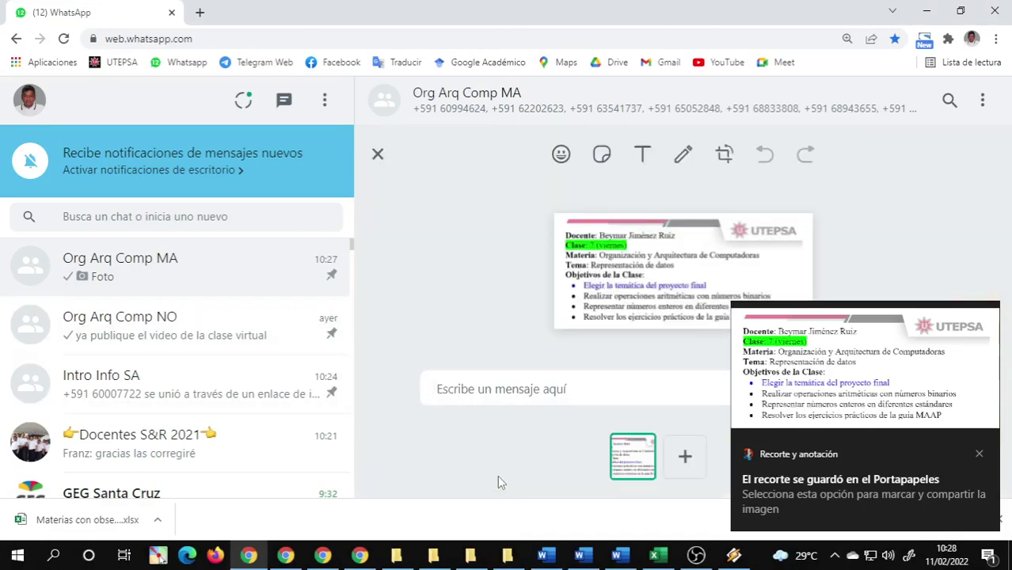
{"action": "key", "text": "Return"}
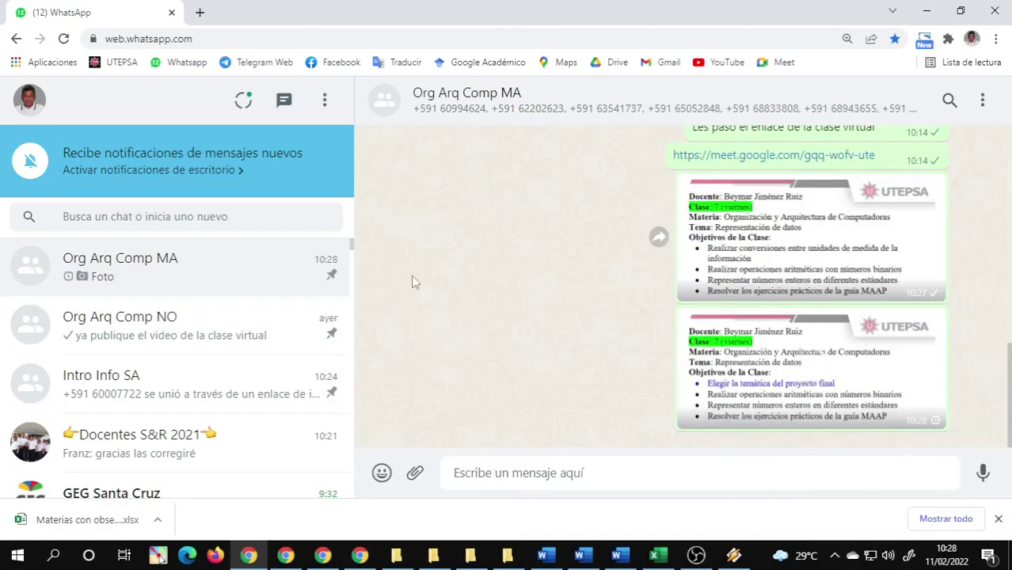
Switch to the grades workbook in Excel and review each team name in the EQUIPO column of the Exposicion sheet
{"action": "mouse_move", "coordinate": [624, 556]}
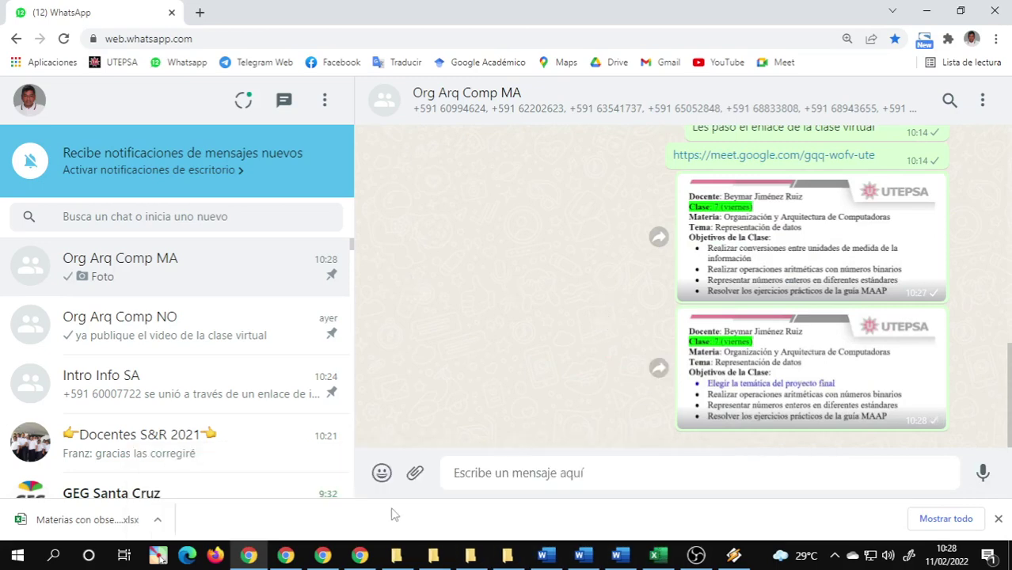
{"action": "left_click", "coordinate": [654, 555]}
{"action": "left_click", "coordinate": [187, 513]}
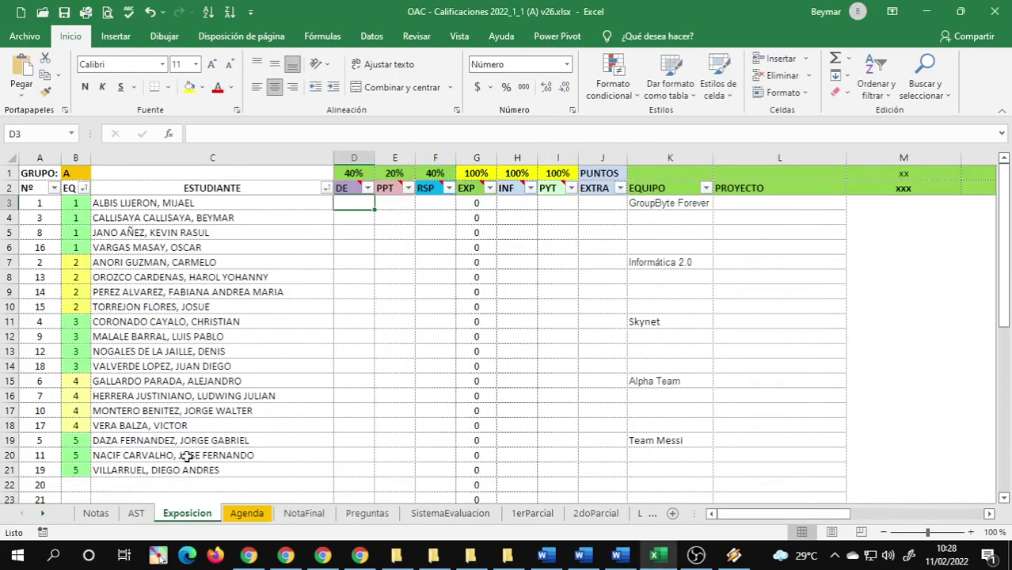
{"action": "left_click", "coordinate": [670, 207]}
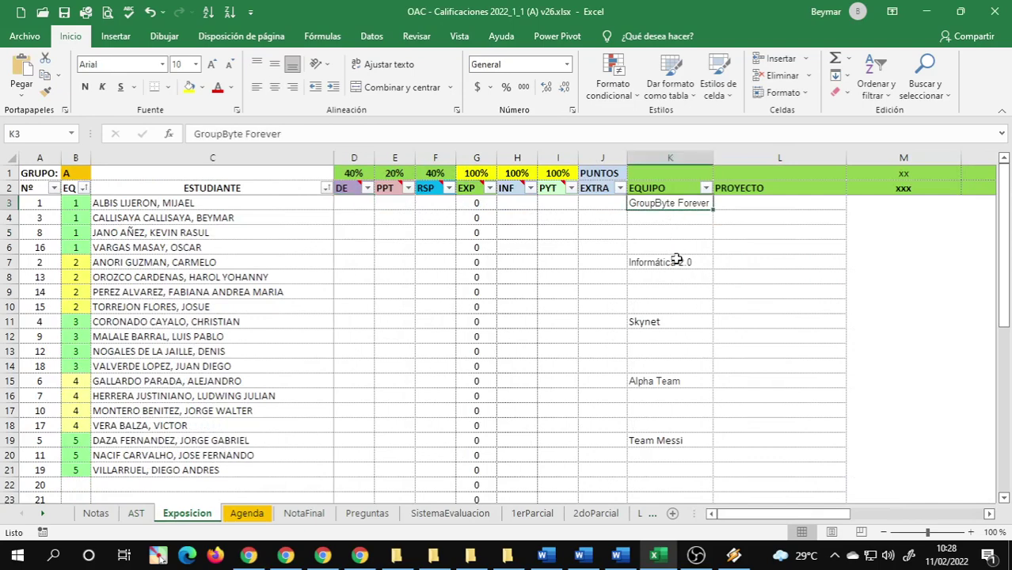
{"action": "left_click", "coordinate": [675, 260]}
{"action": "left_click", "coordinate": [675, 321]}
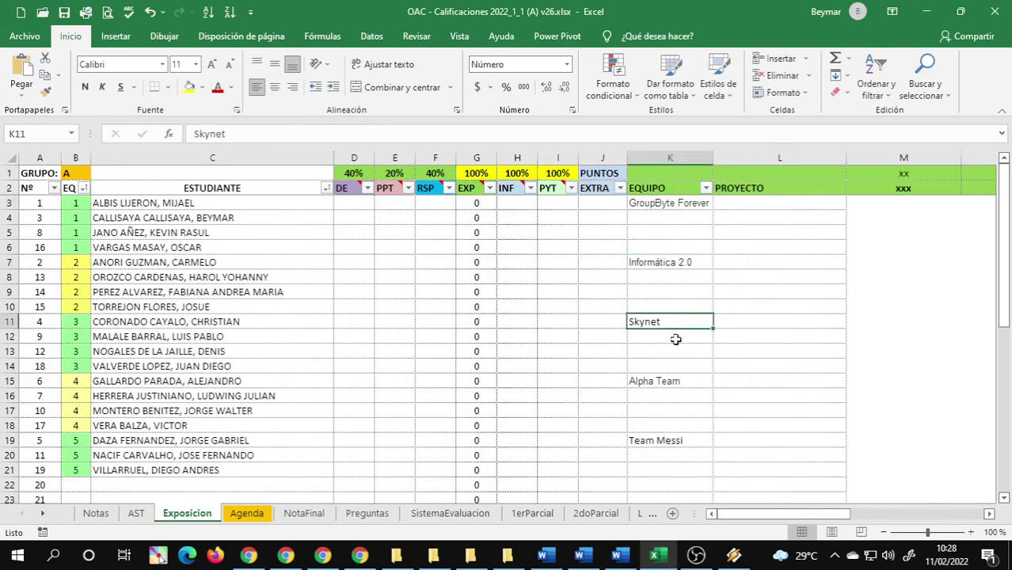
{"action": "left_click", "coordinate": [667, 381]}
{"action": "left_click", "coordinate": [685, 441]}
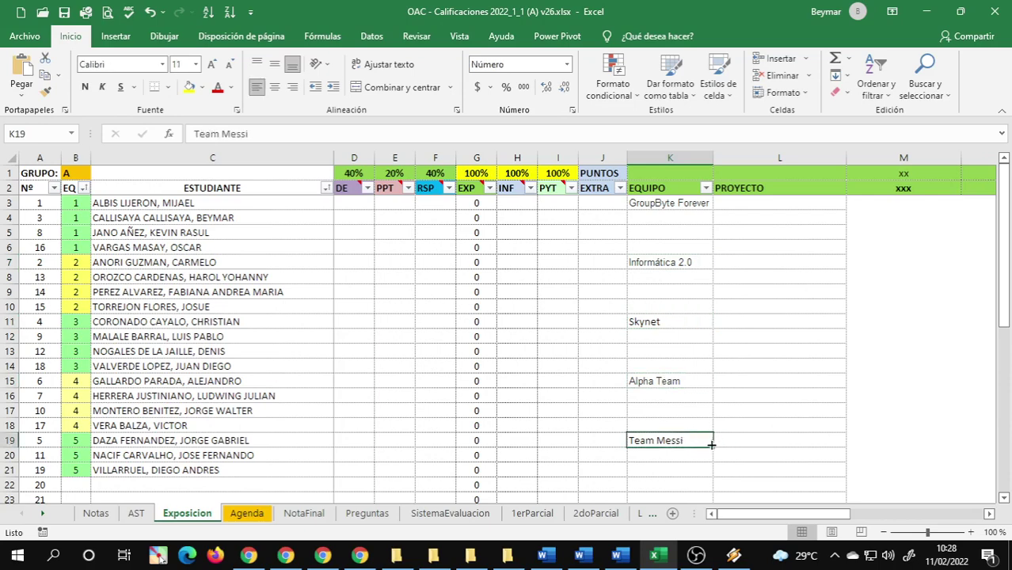
Point out the PROYECTO cells for GroupByte Forever and Informática 2.0, and save the workbook
{"action": "left_click", "coordinate": [792, 209]}
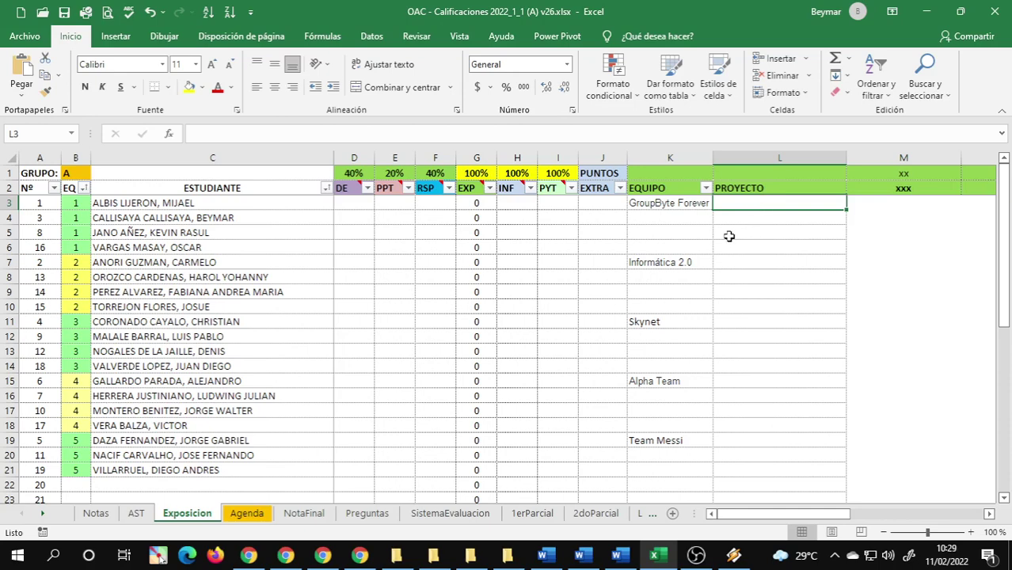
{"action": "left_click", "coordinate": [774, 261]}
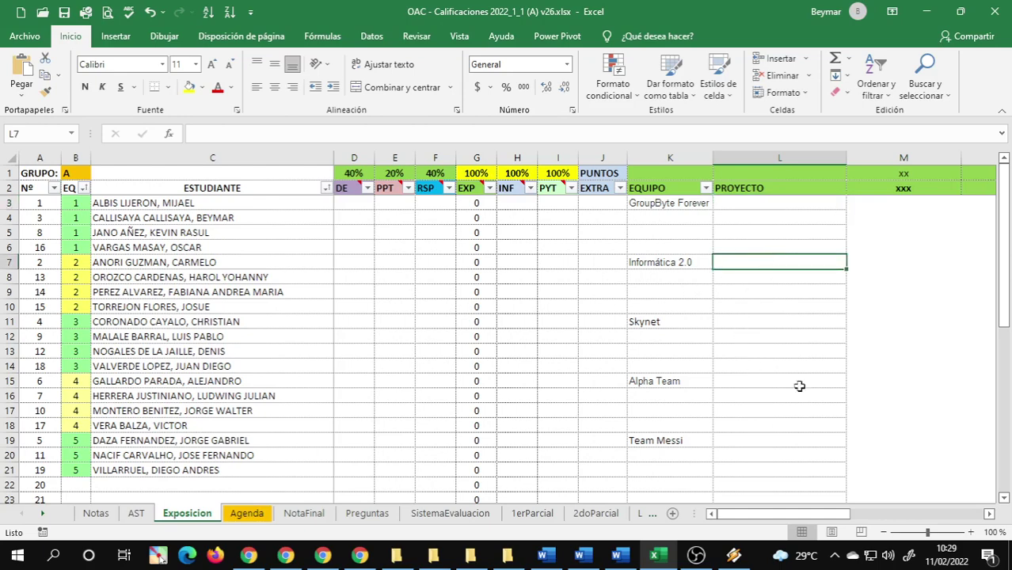
{"action": "left_click", "coordinate": [64, 12]}
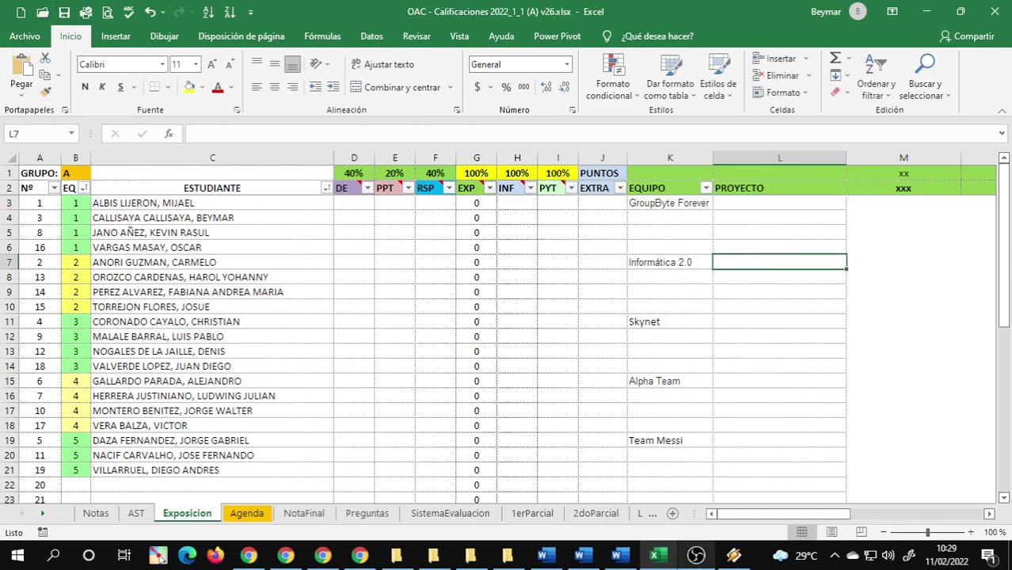
Switch to the Recursos folder in File Explorer, open the "url Videos de desarrollo personal y corporativo" text file and move its window aside
{"action": "mouse_move", "coordinate": [400, 561]}
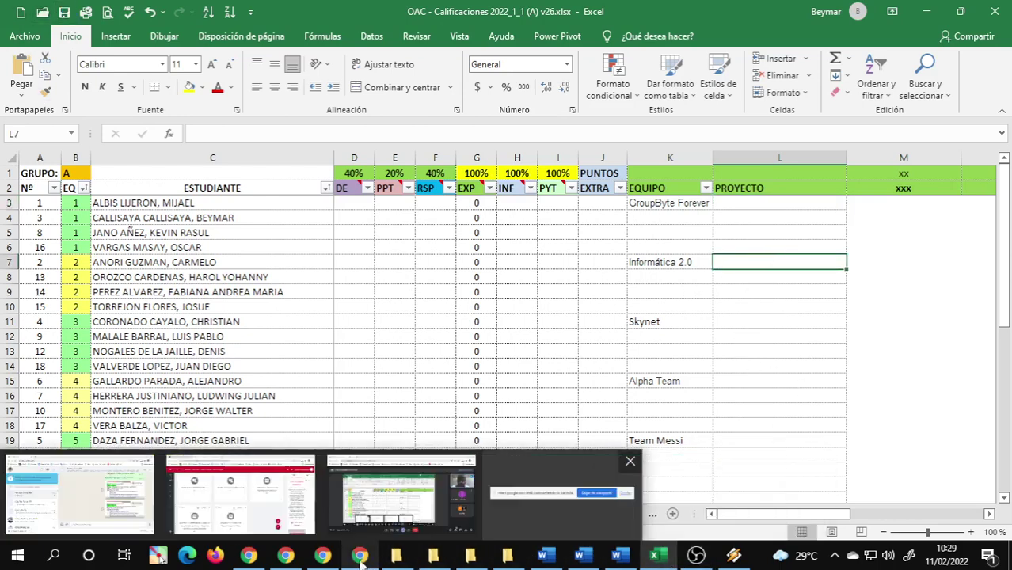
{"action": "left_click", "coordinate": [433, 558]}
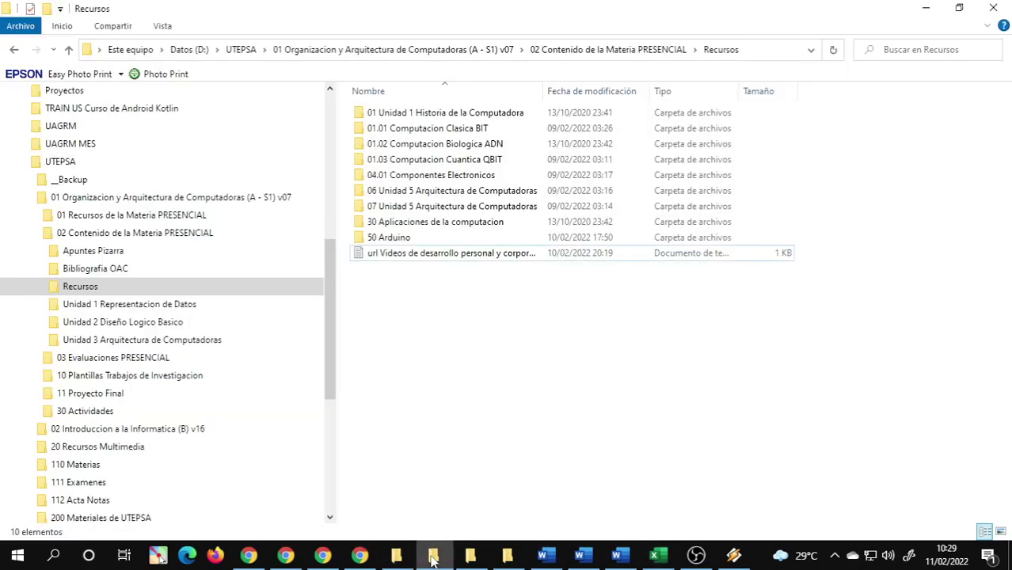
{"action": "left_click", "coordinate": [428, 559]}
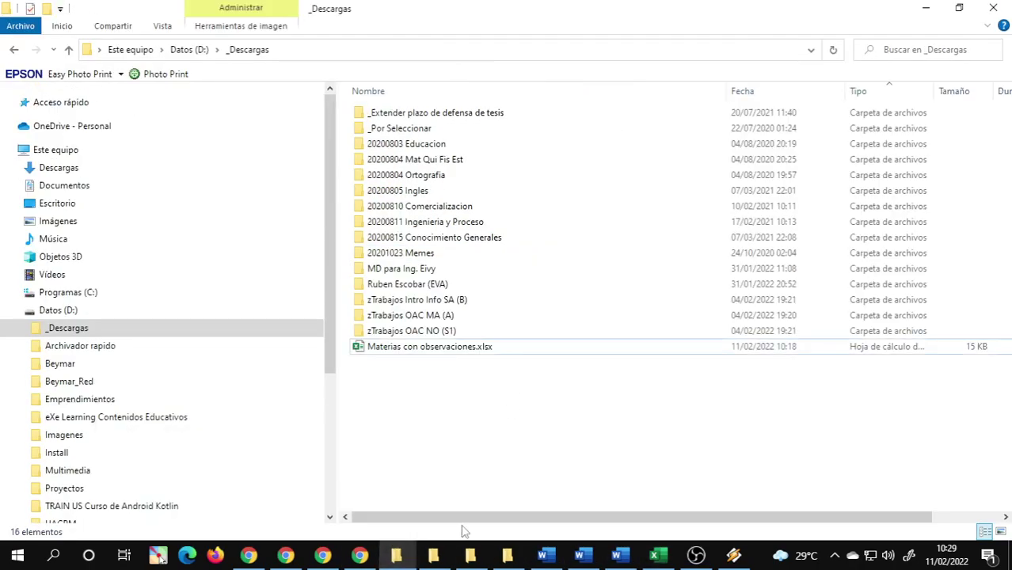
{"action": "left_click", "coordinate": [464, 515]}
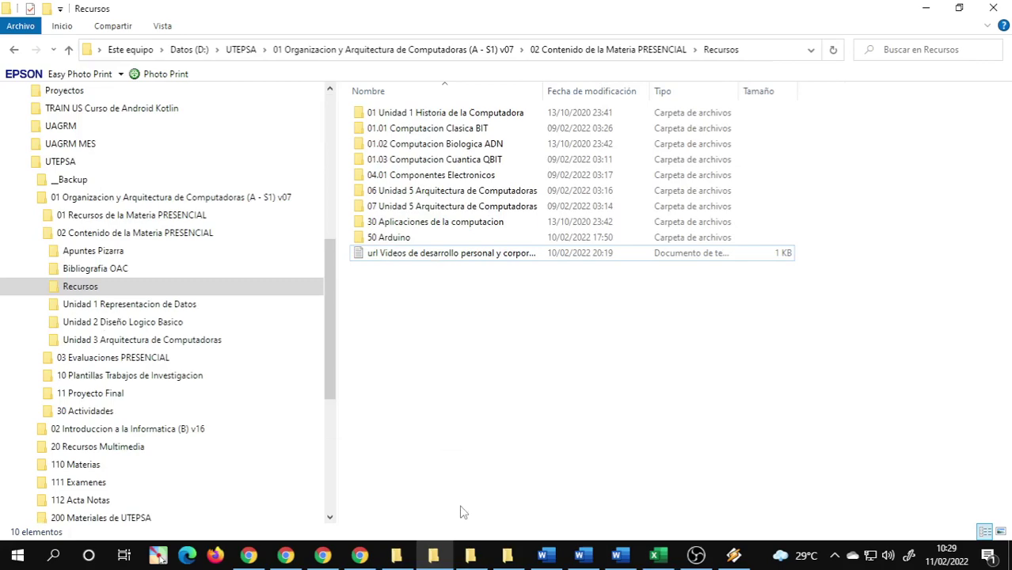
{"action": "double_click", "coordinate": [441, 253]}
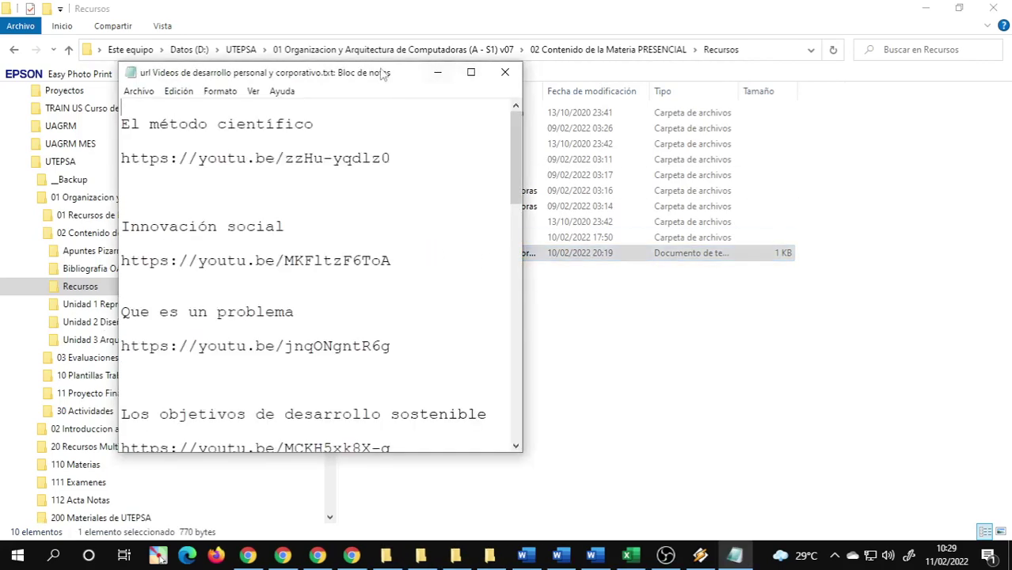
{"action": "left_click_drag", "start_coordinate": [379, 73], "coordinate": [808, 73]}
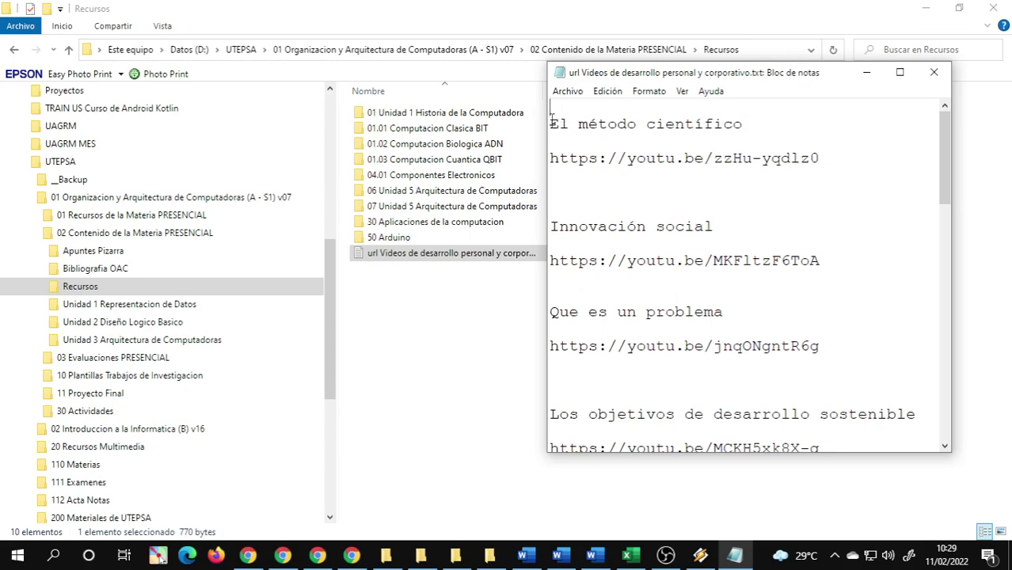
Highlight the "El método científico" title, and select the YouTube link beneath it
{"action": "left_click_drag", "start_coordinate": [551, 121], "coordinate": [753, 129]}
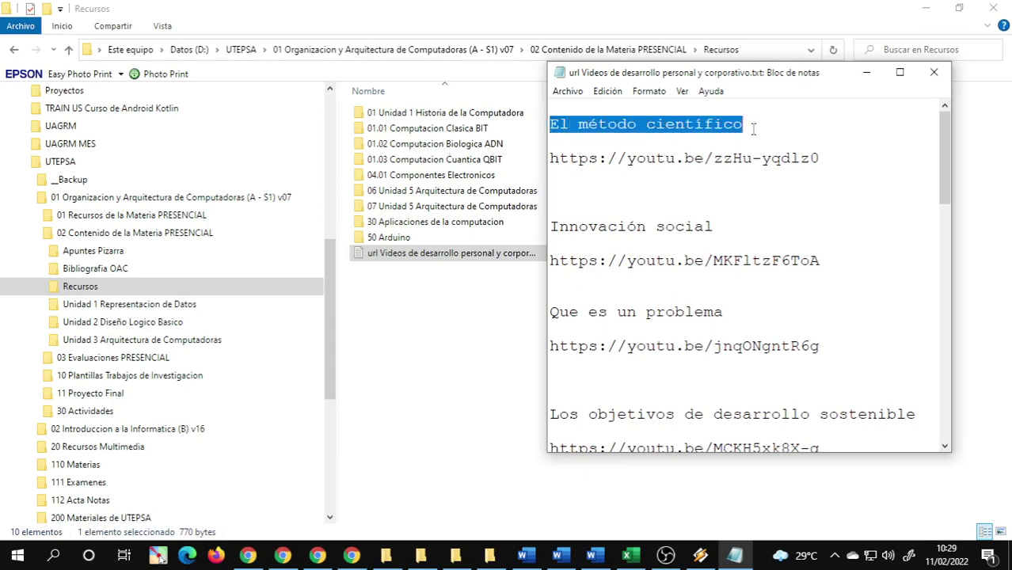
{"action": "left_click", "coordinate": [609, 162]}
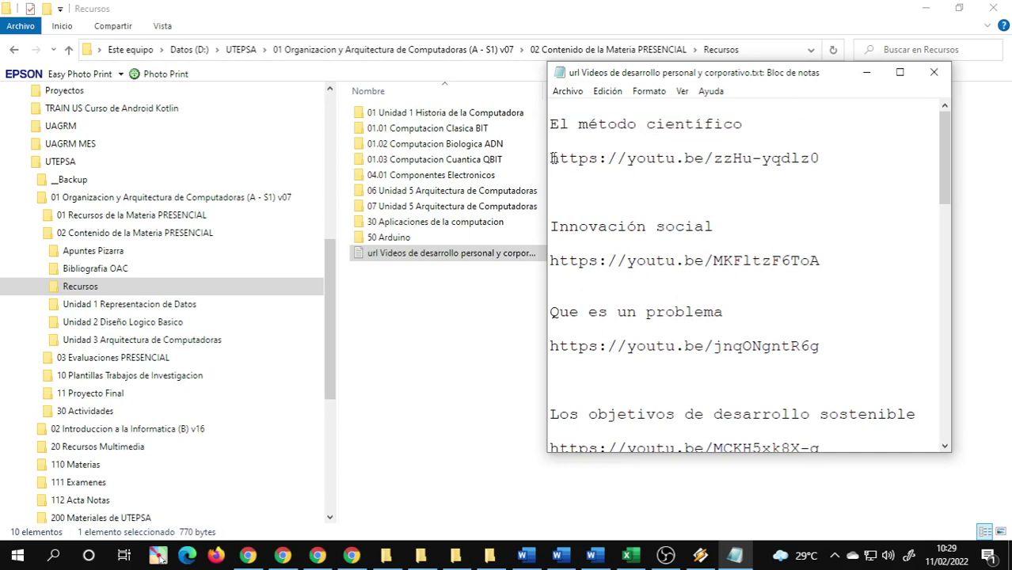
{"action": "left_click_drag", "start_coordinate": [549, 157], "coordinate": [828, 156]}
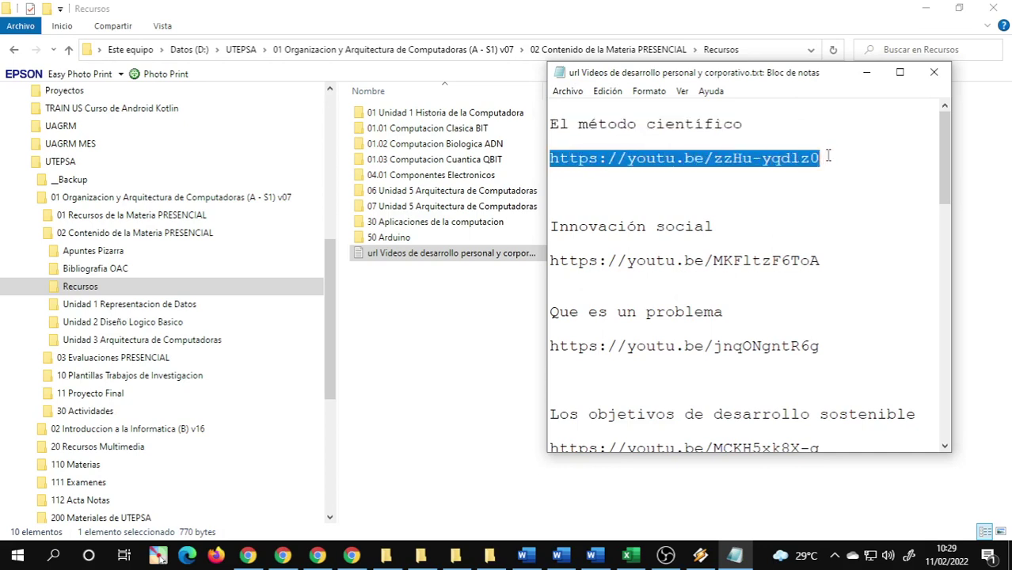
{"action": "left_click", "coordinate": [797, 172]}
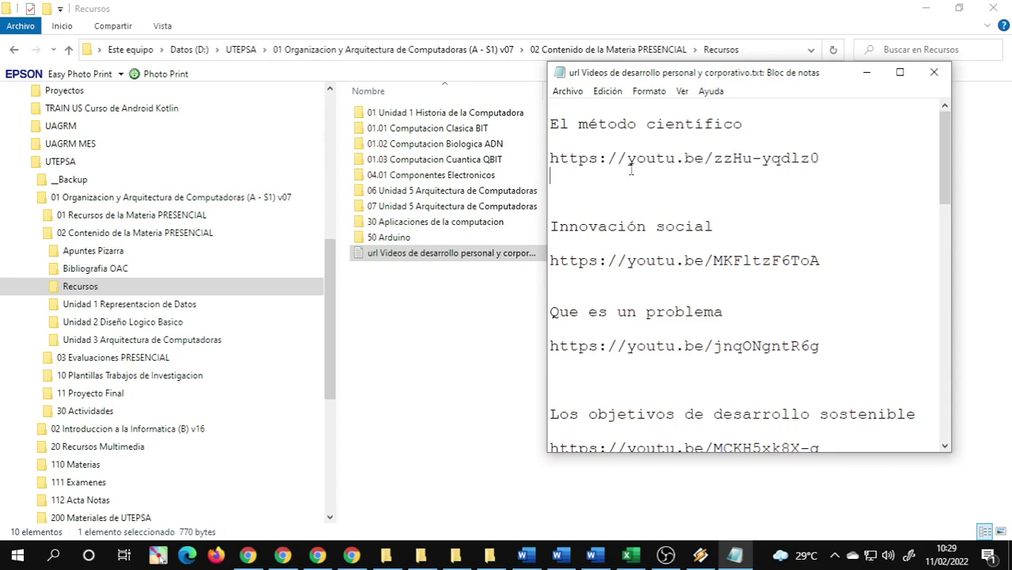
{"action": "left_click_drag", "start_coordinate": [552, 159], "coordinate": [874, 159]}
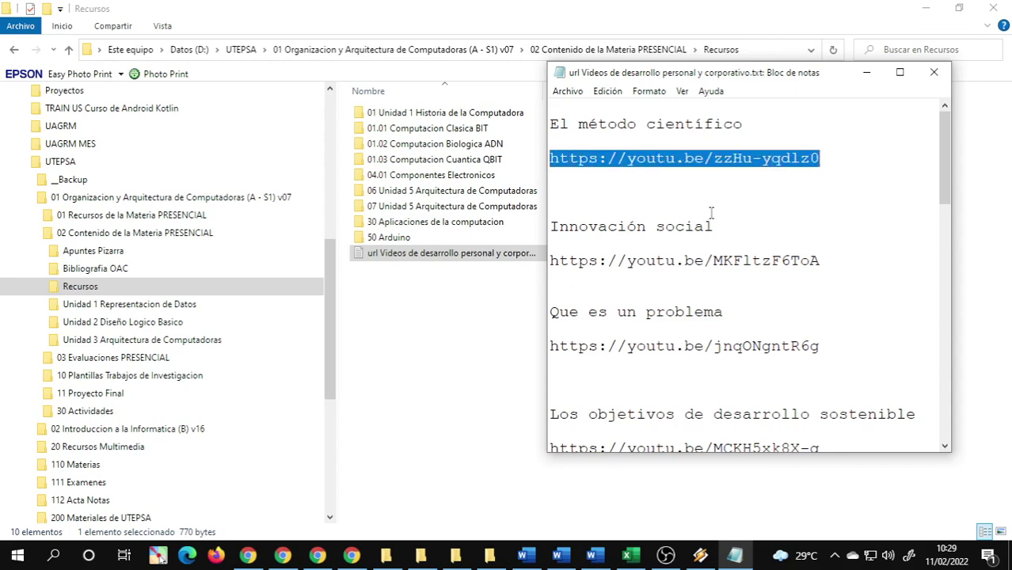
Insert a blank line below the "Innovación social" link and save the text file
{"action": "left_click", "coordinate": [553, 262]}
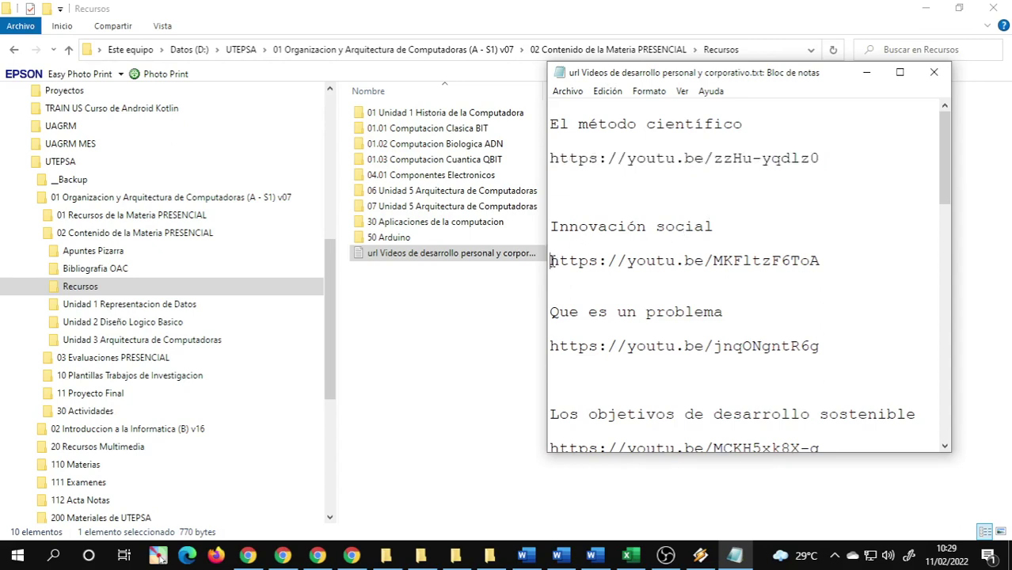
{"action": "scroll", "coordinate": [686, 248], "scroll_direction": "down", "scroll_amount": 2}
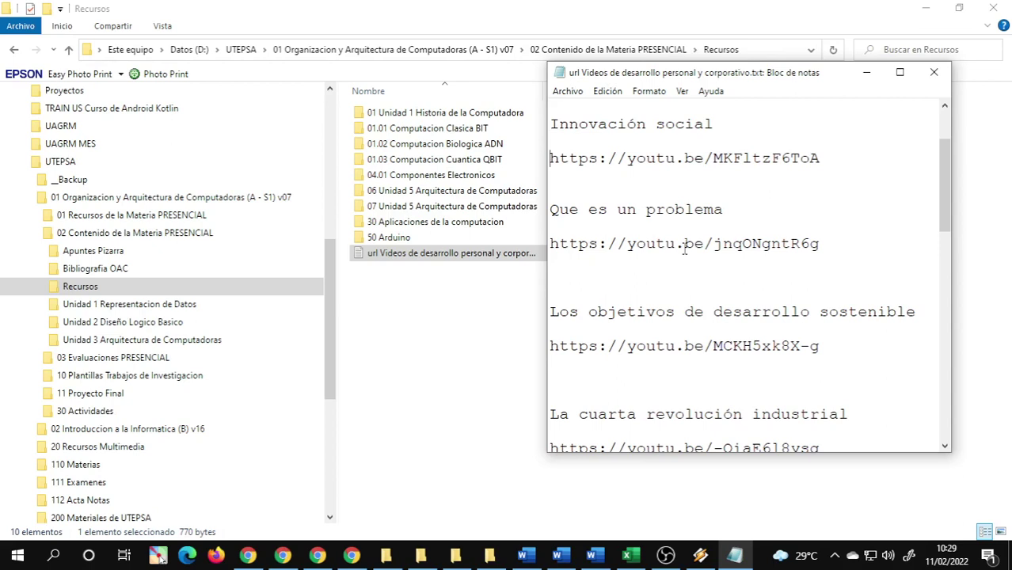
{"action": "left_click", "coordinate": [588, 186]}
{"action": "key", "text": "Return"}
{"action": "key", "text": "ctrl+s"}
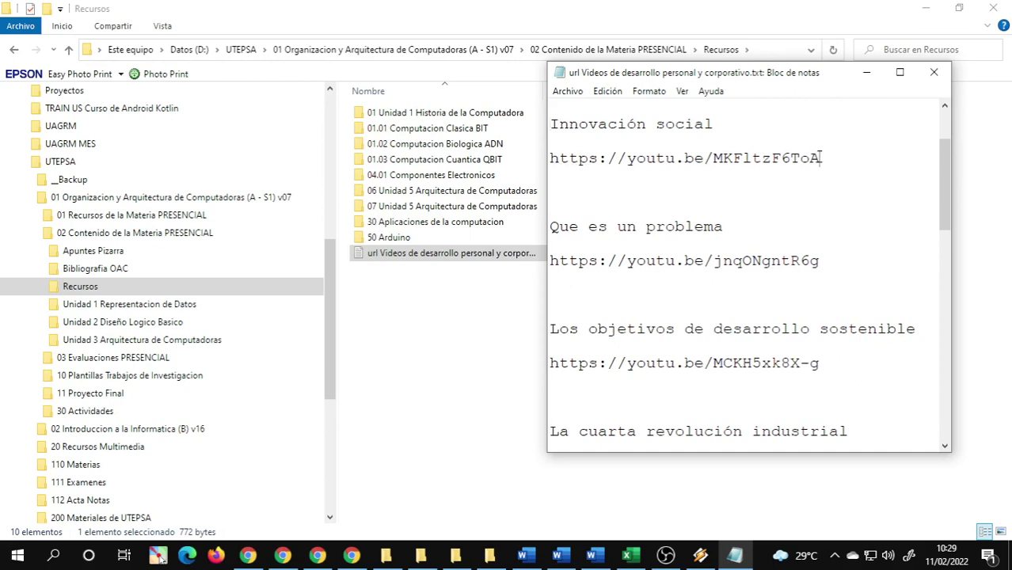
Point out the "Que es un problema" section and highlight the YouTube link beneath its title
{"action": "left_click", "coordinate": [563, 176]}
{"action": "left_click", "coordinate": [559, 191]}
{"action": "left_click", "coordinate": [575, 285]}
{"action": "left_click", "coordinate": [570, 294]}
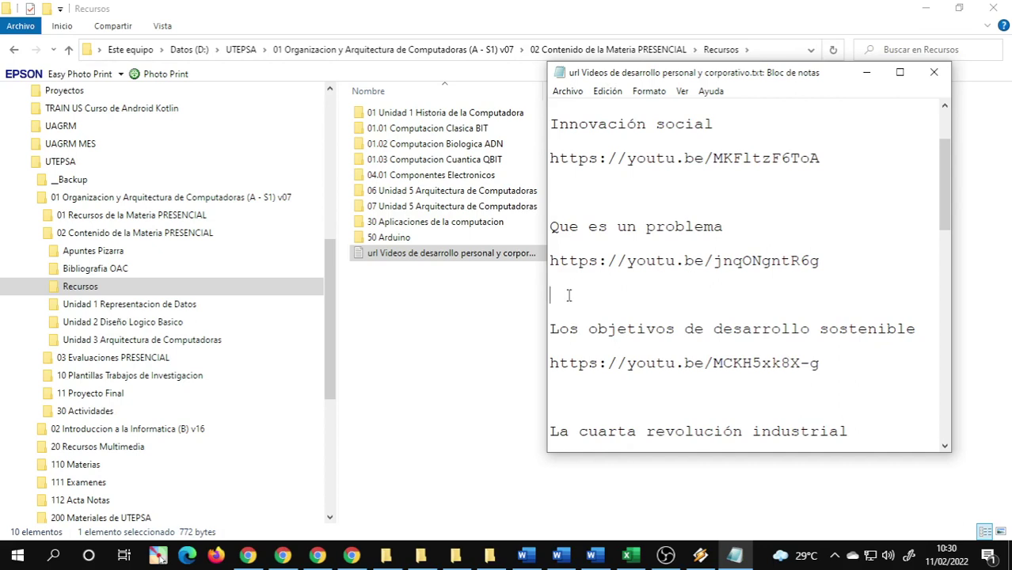
{"action": "left_click", "coordinate": [559, 197]}
{"action": "scroll", "coordinate": [578, 294], "scroll_direction": "down", "scroll_amount": 1}
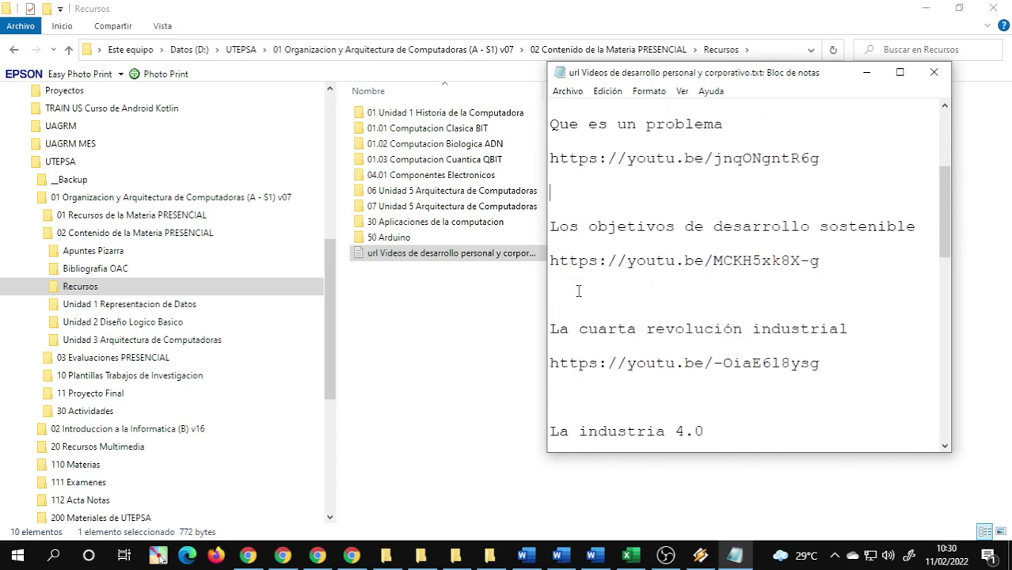
{"action": "left_click", "coordinate": [559, 197]}
{"action": "left_click", "coordinate": [768, 125]}
{"action": "left_click_drag", "start_coordinate": [551, 158], "coordinate": [834, 159]}
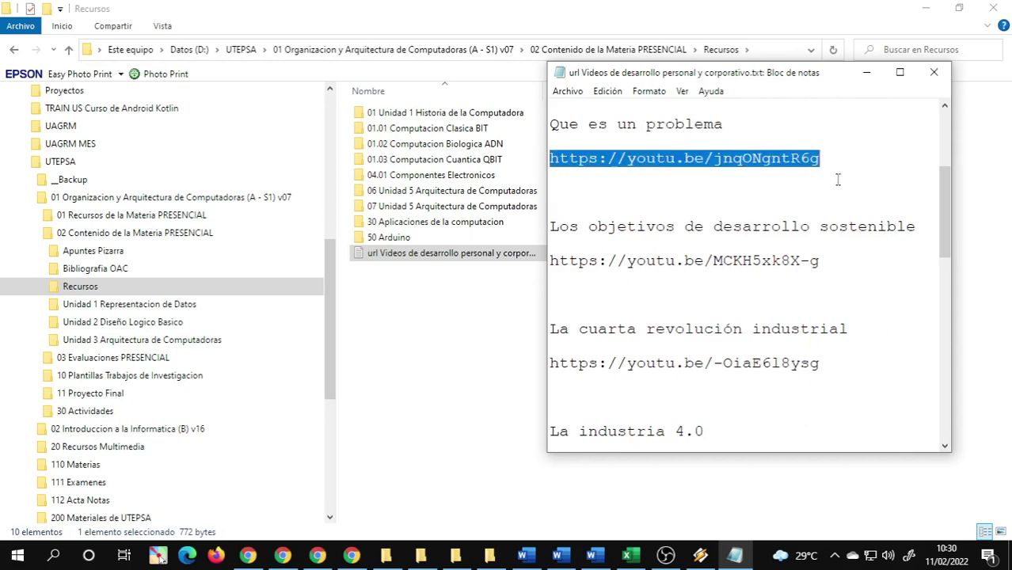
{"action": "left_click", "coordinate": [646, 194]}
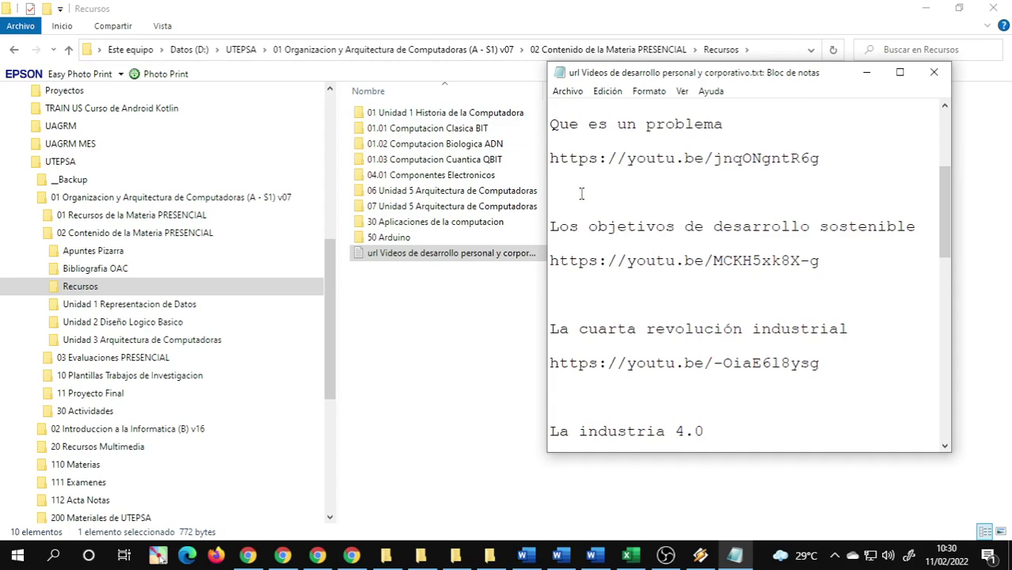
Switch to the Google Meet call to check it, and return to the video links text file in Notepad
{"action": "left_click", "coordinate": [317, 555]}
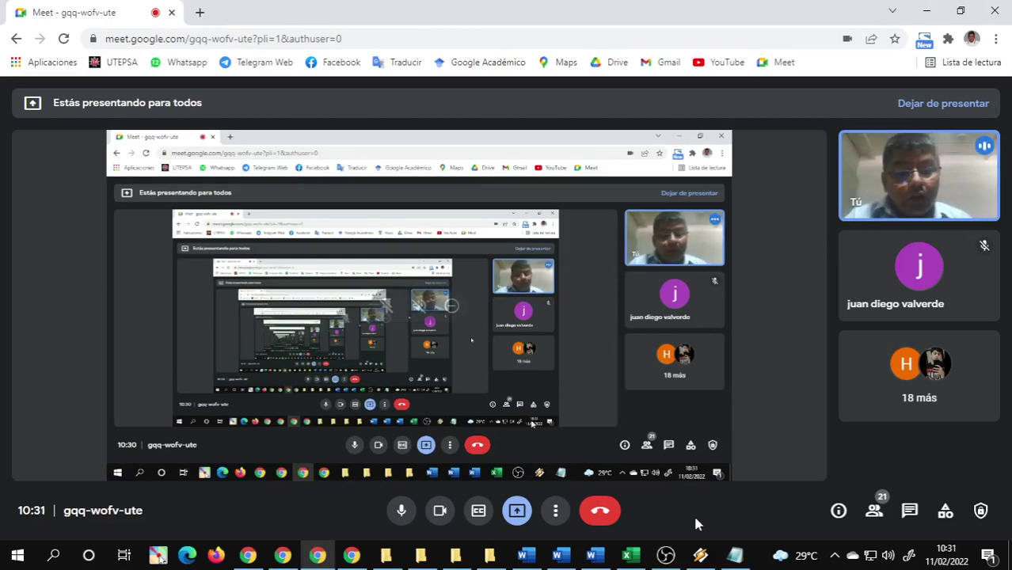
{"action": "mouse_move", "coordinate": [736, 559]}
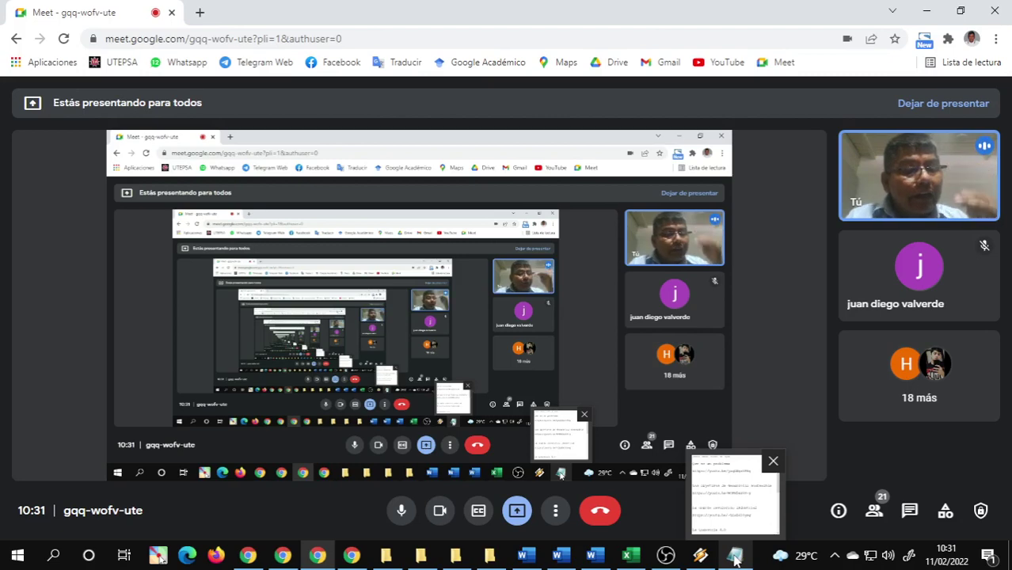
{"action": "left_click", "coordinate": [737, 560]}
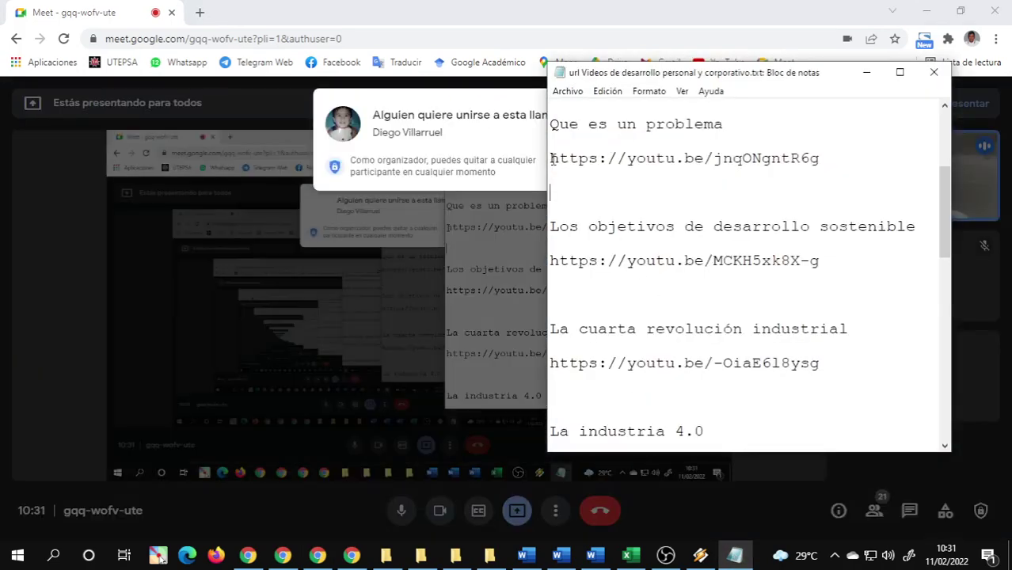
Highlight the "Que es un problema" link, admit the participant waiting to join the Google Meet call, and return to the text file in Notepad
{"action": "left_click_drag", "start_coordinate": [549, 159], "coordinate": [847, 160]}
{"action": "left_click", "coordinate": [491, 127]}
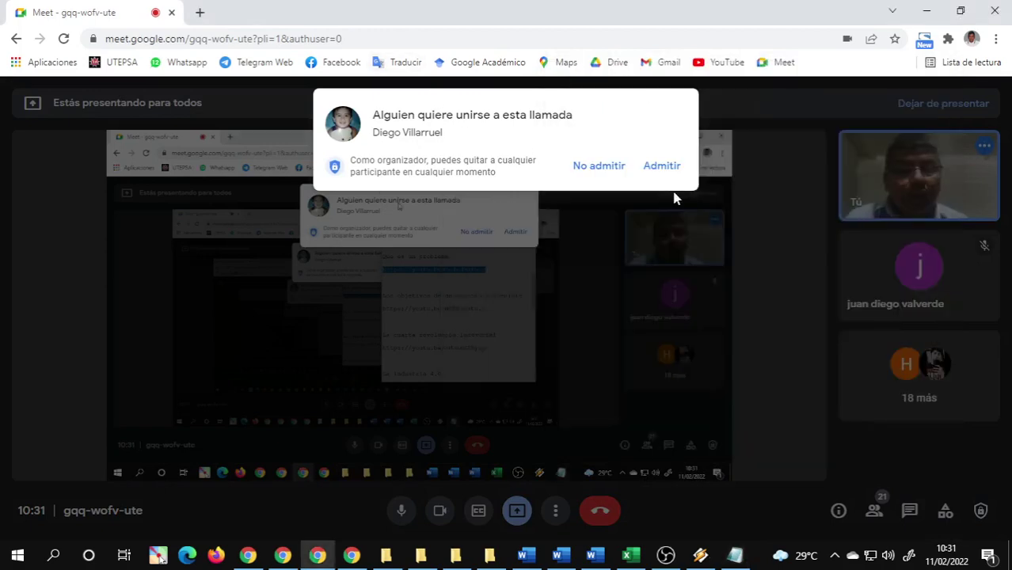
{"action": "left_click", "coordinate": [667, 169]}
{"action": "left_click", "coordinate": [735, 556]}
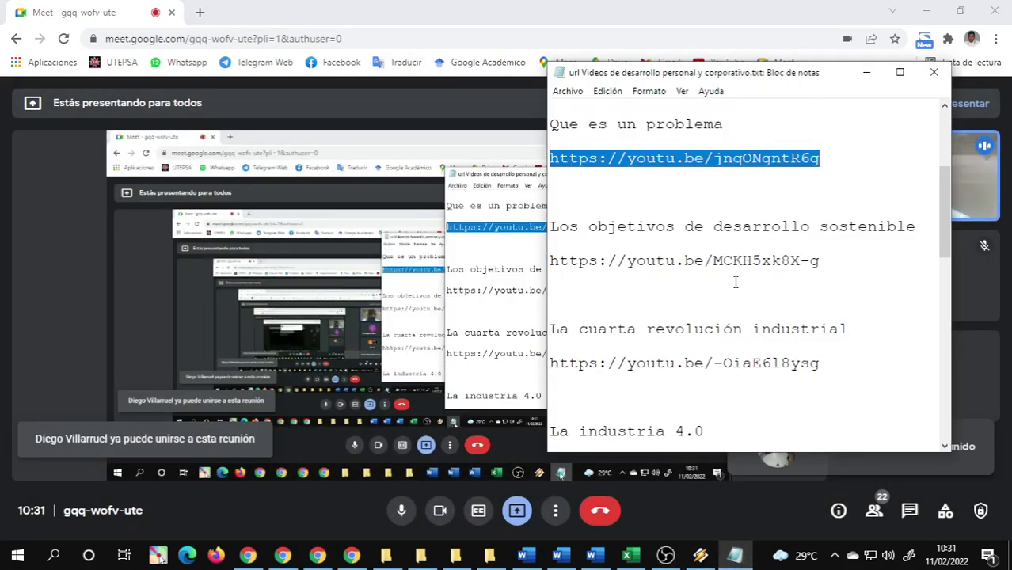
Highlight the YouTube link beneath "Los objetivos de desarrollo sostenible"
{"action": "left_click", "coordinate": [589, 238]}
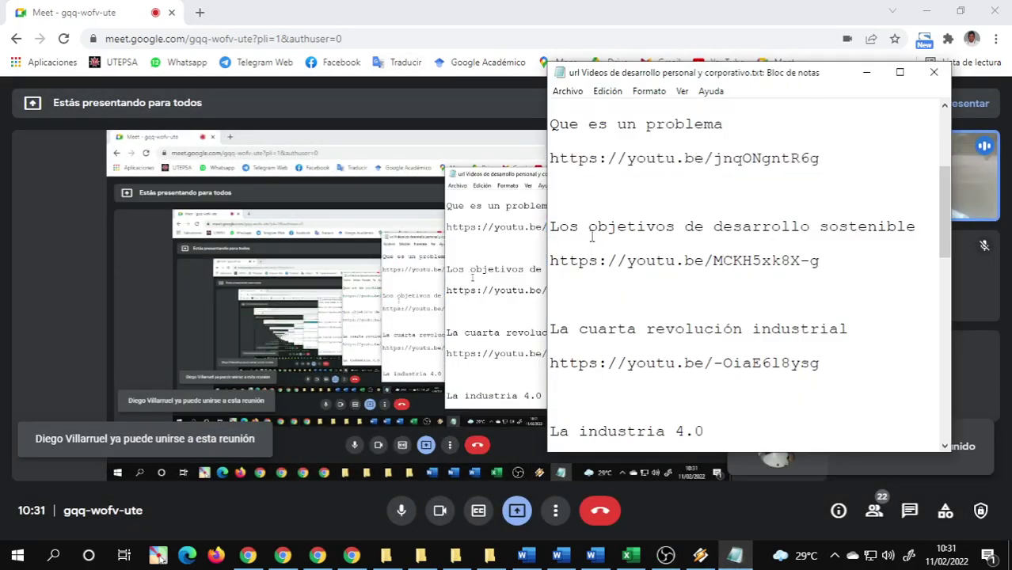
{"action": "scroll", "coordinate": [598, 236], "scroll_direction": "down", "scroll_amount": 1}
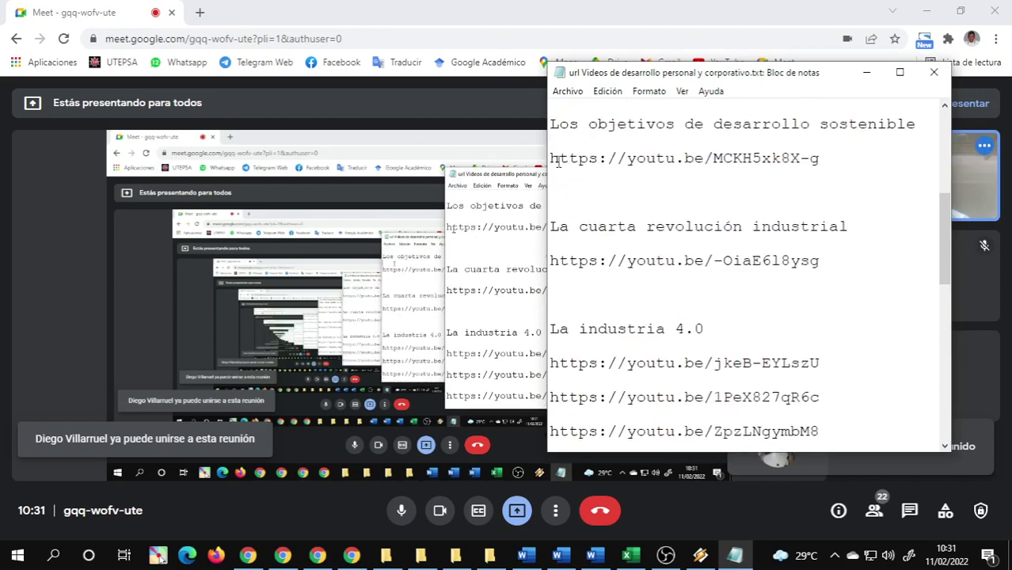
{"action": "left_click_drag", "start_coordinate": [552, 158], "coordinate": [845, 156]}
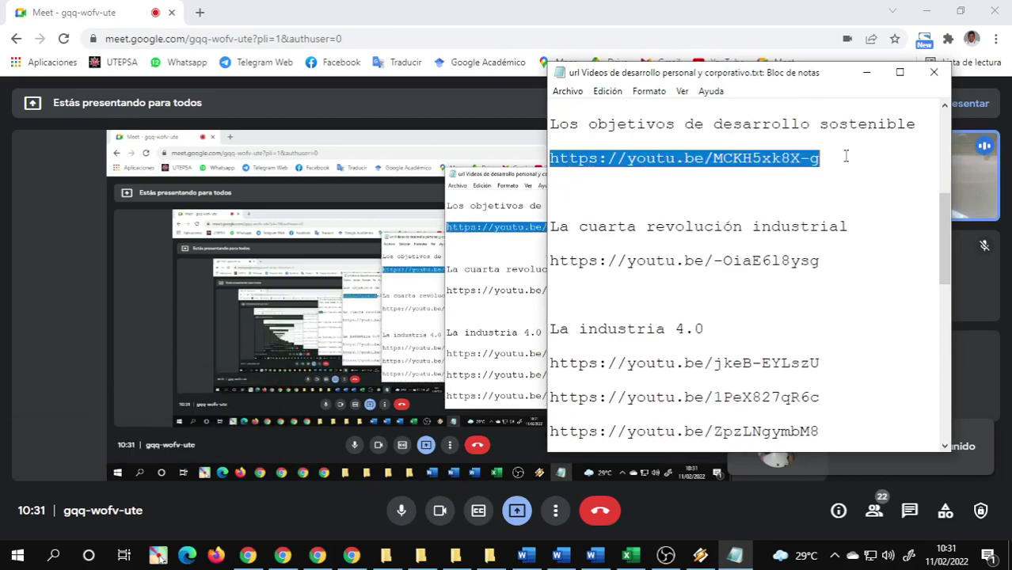
Highlight the key words and the full title "Los objetivos de desarrollo sostenible", and deselect it
{"action": "left_click", "coordinate": [907, 124]}
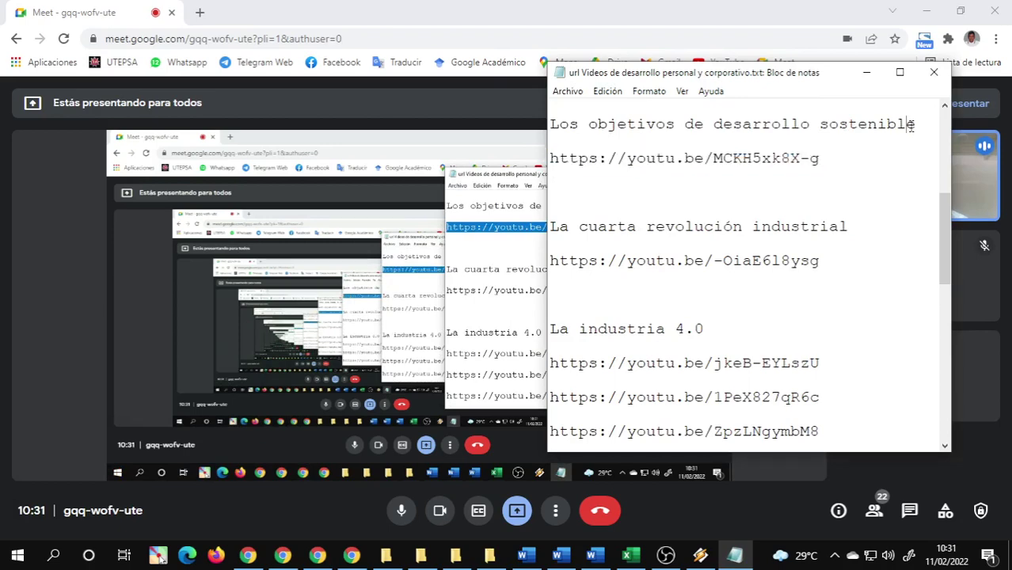
{"action": "double_click", "coordinate": [880, 125]}
{"action": "double_click", "coordinate": [760, 125]}
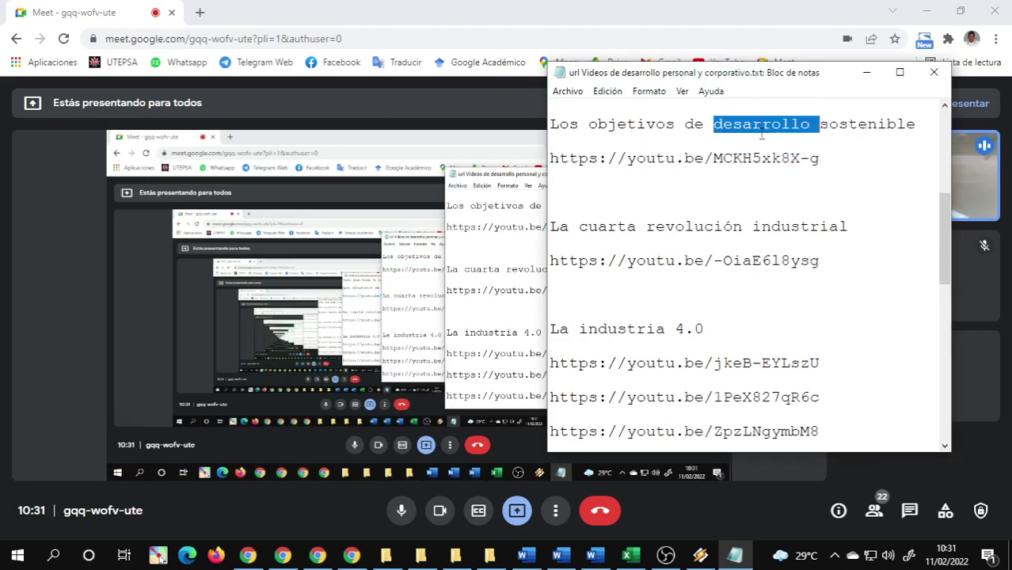
{"action": "double_click", "coordinate": [637, 124]}
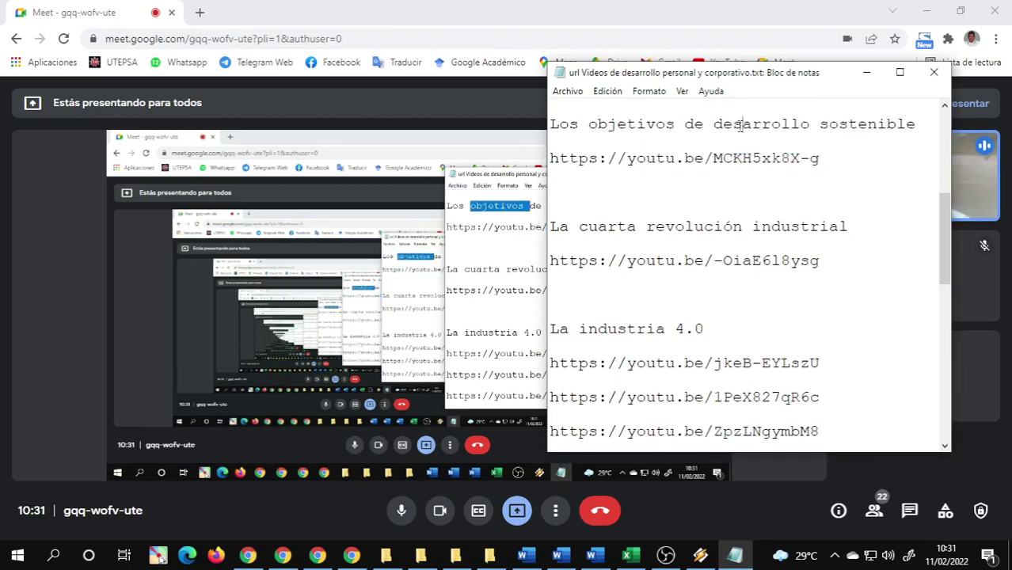
{"action": "double_click", "coordinate": [740, 125]}
{"action": "left_click_drag", "start_coordinate": [552, 125], "coordinate": [917, 125]}
{"action": "left_click", "coordinate": [822, 155]}
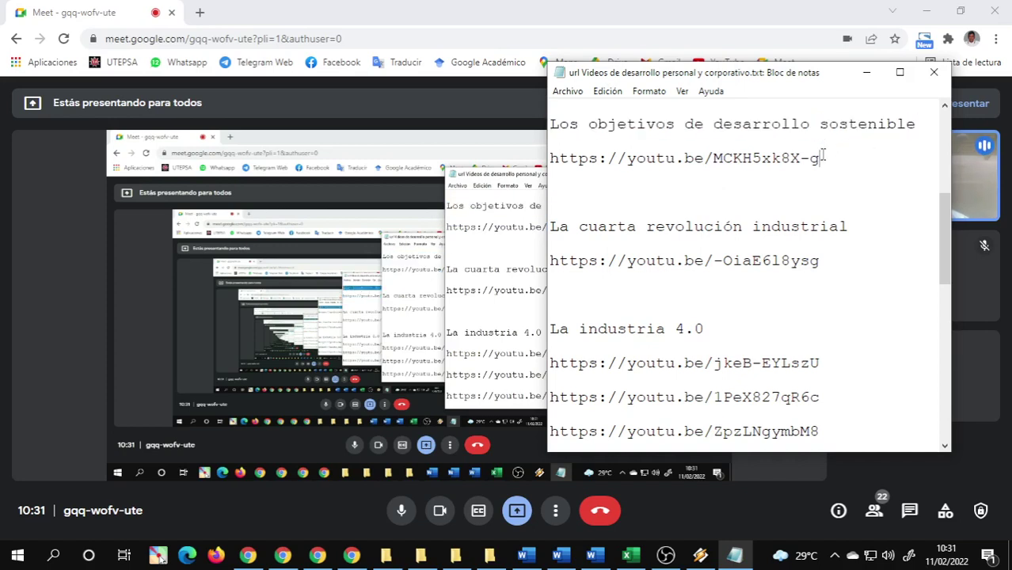
{"action": "left_click", "coordinate": [568, 91]}
{"action": "left_click", "coordinate": [602, 159]}
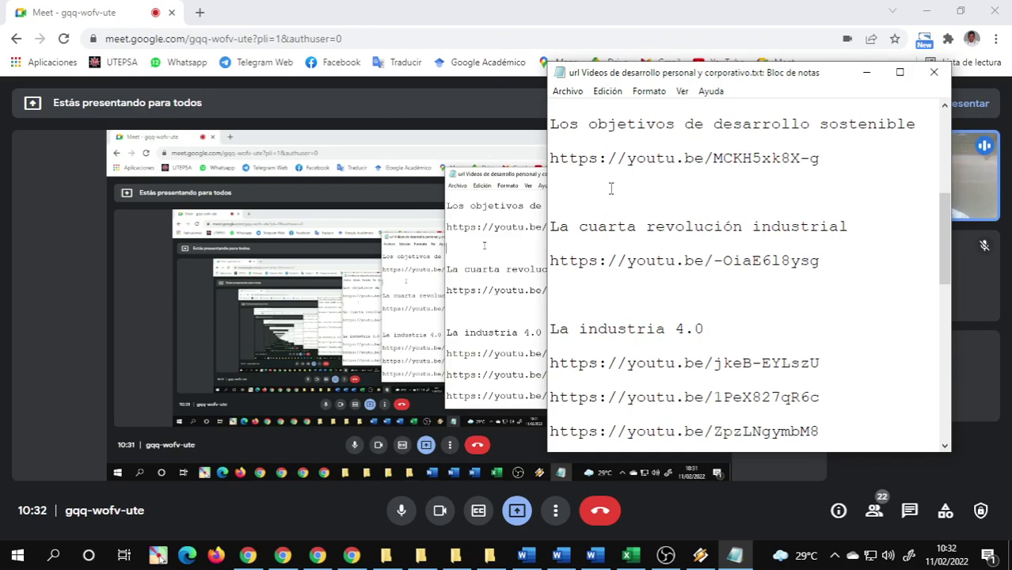
Point out the link beneath "La cuarta revolución industrial" and review the links listed under "La industria 4.0"
{"action": "scroll", "coordinate": [610, 189], "scroll_direction": "down", "scroll_amount": 1}
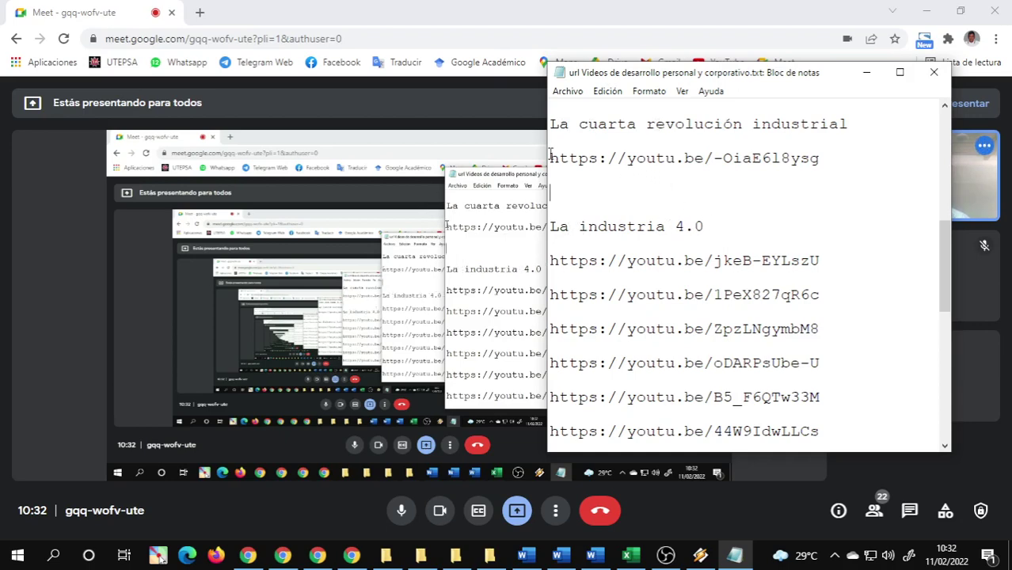
{"action": "mouse_move", "coordinate": [549, 156]}
{"action": "left_mouse_down"}
{"action": "mouse_move", "coordinate": [835, 153]}
{"action": "mouse_move", "coordinate": [552, 156]}
{"action": "left_mouse_up"}
{"action": "left_click", "coordinate": [830, 159]}
{"action": "left_click", "coordinate": [589, 178]}
{"action": "scroll", "coordinate": [589, 196], "scroll_direction": "up", "scroll_amount": 2}
{"action": "scroll", "coordinate": [620, 181], "scroll_direction": "down", "scroll_amount": 3}
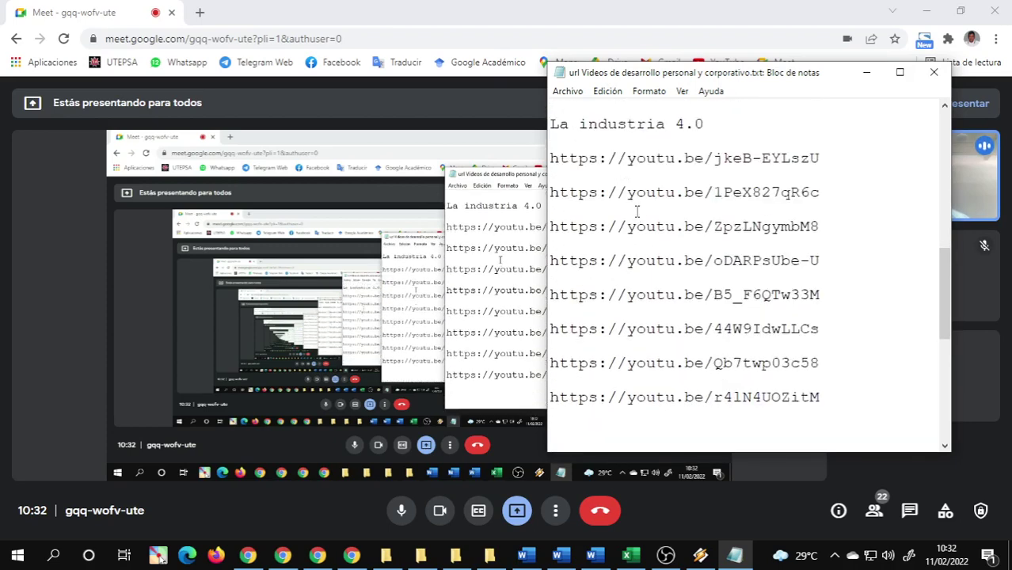
{"action": "scroll", "coordinate": [697, 336], "scroll_direction": "down", "scroll_amount": 1}
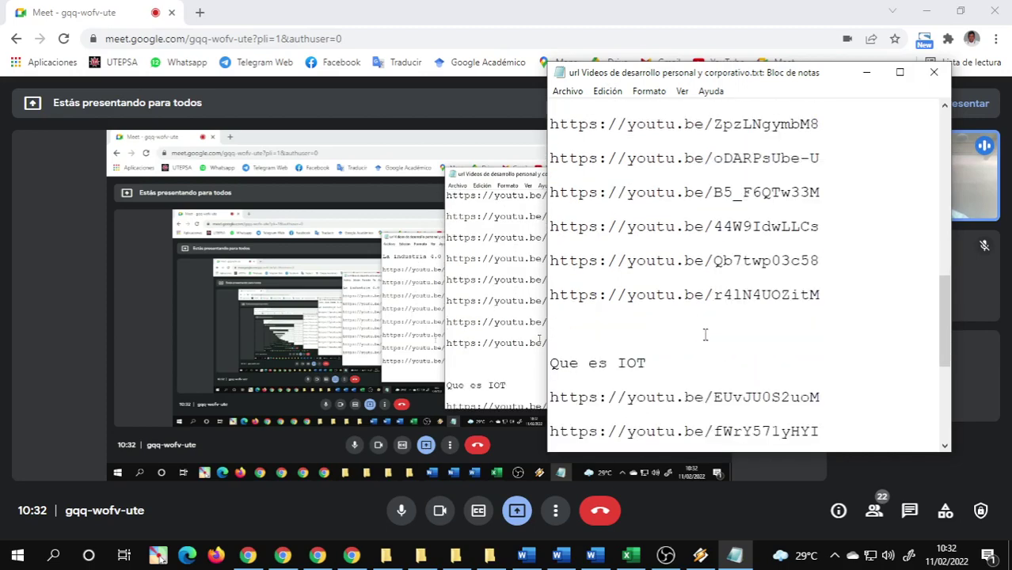
{"action": "scroll", "coordinate": [666, 269], "scroll_direction": "up", "scroll_amount": 1}
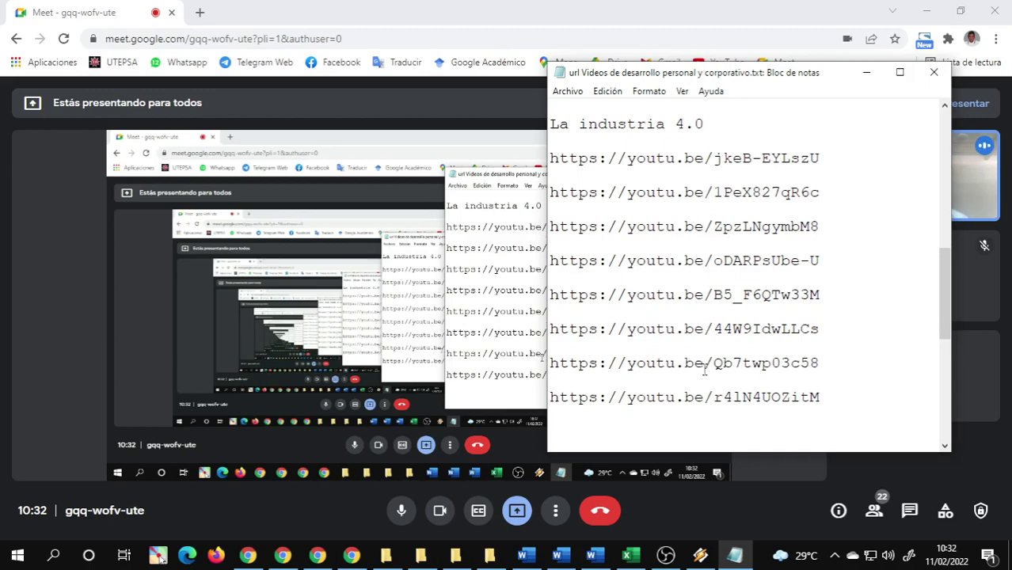
Expand the "Que es IOT" heading to read "Que es el Internet de las Cosas IOT"
{"action": "scroll", "coordinate": [656, 285], "scroll_direction": "down", "scroll_amount": 5}
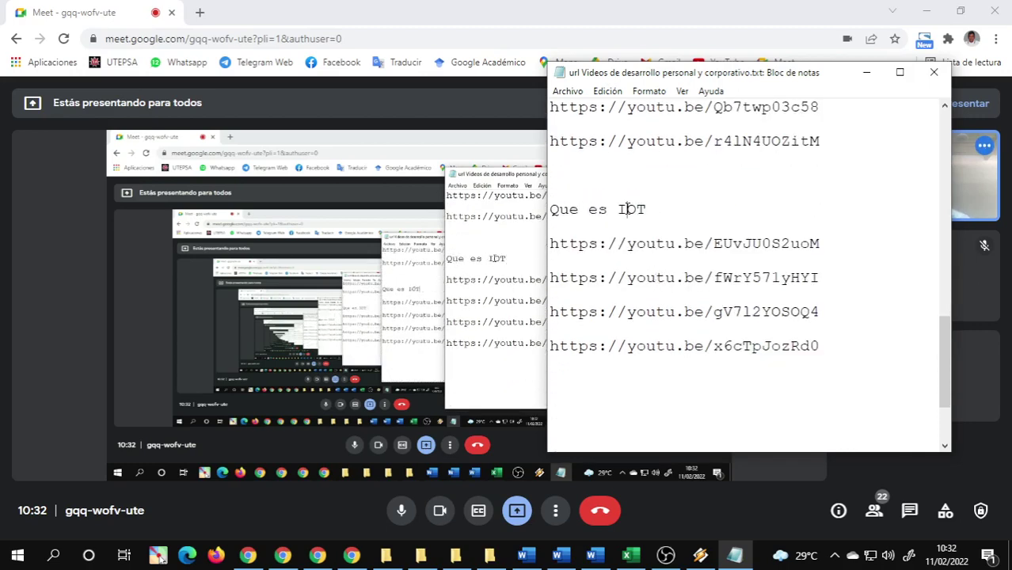
{"action": "type", "text": "el"}
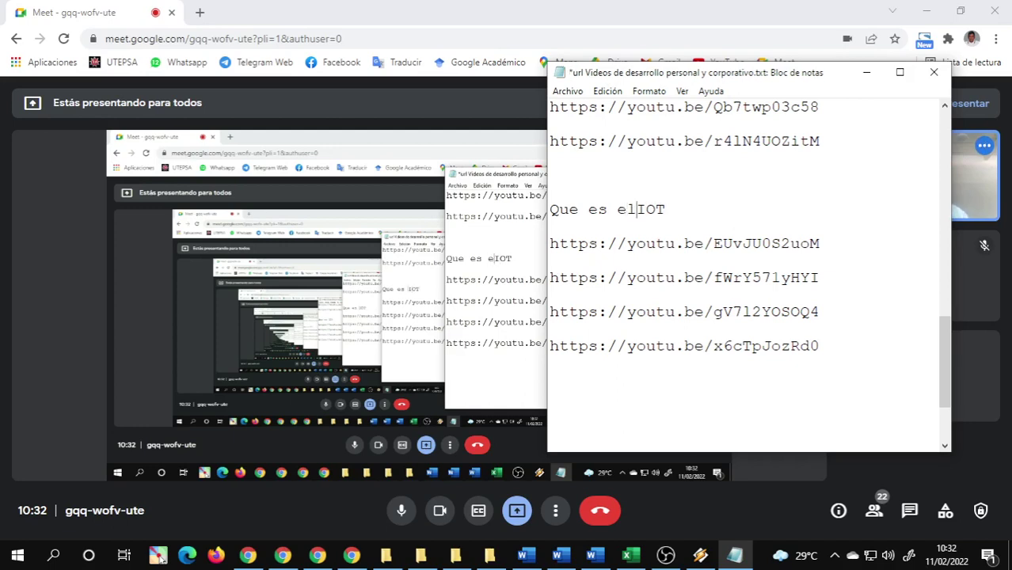
{"action": "key", "text": "Right"}
{"action": "type", "text": "nternet d"}
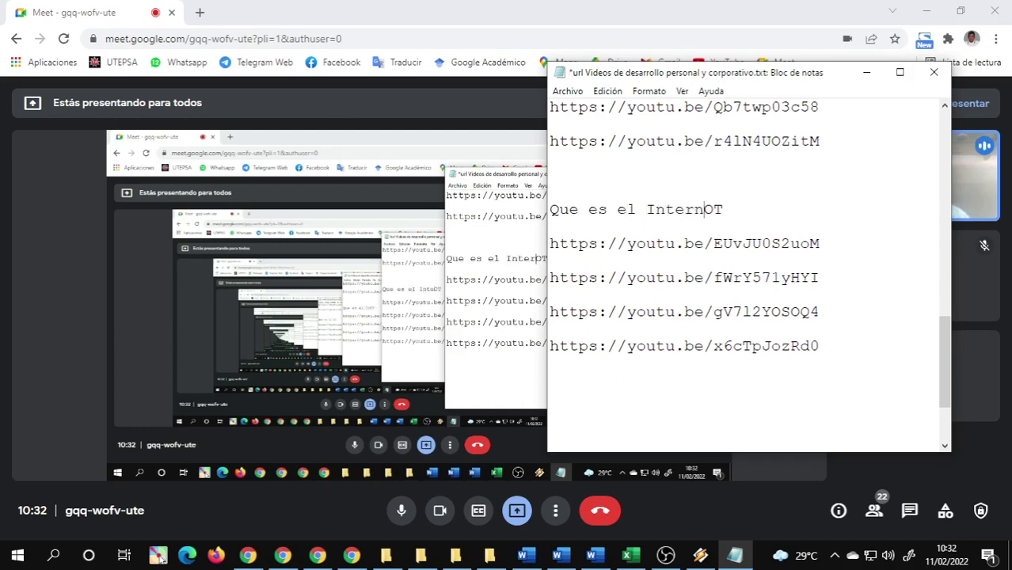
{"action": "type", "text": "e las "}
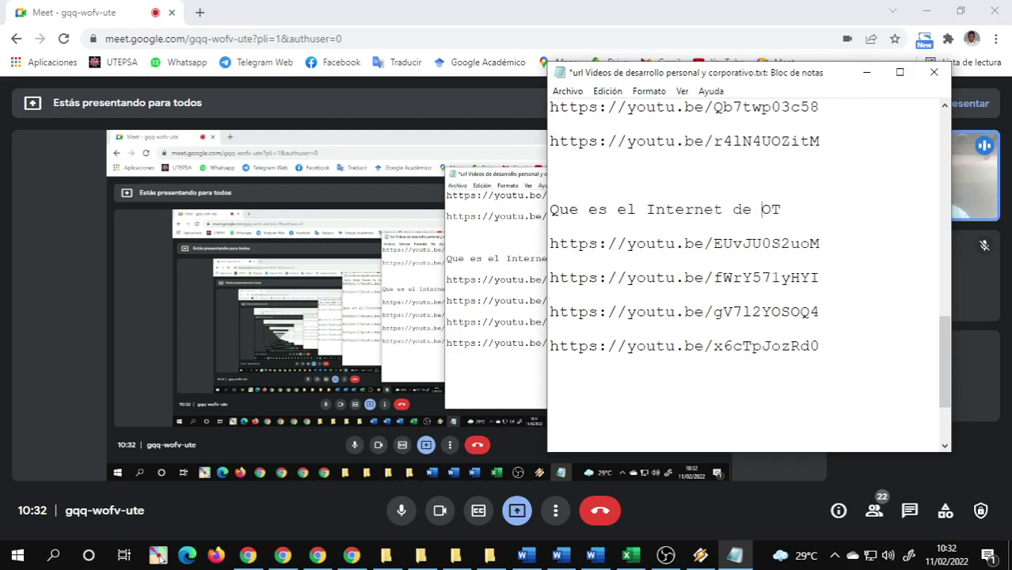
{"action": "type", "text": "Cosas "}
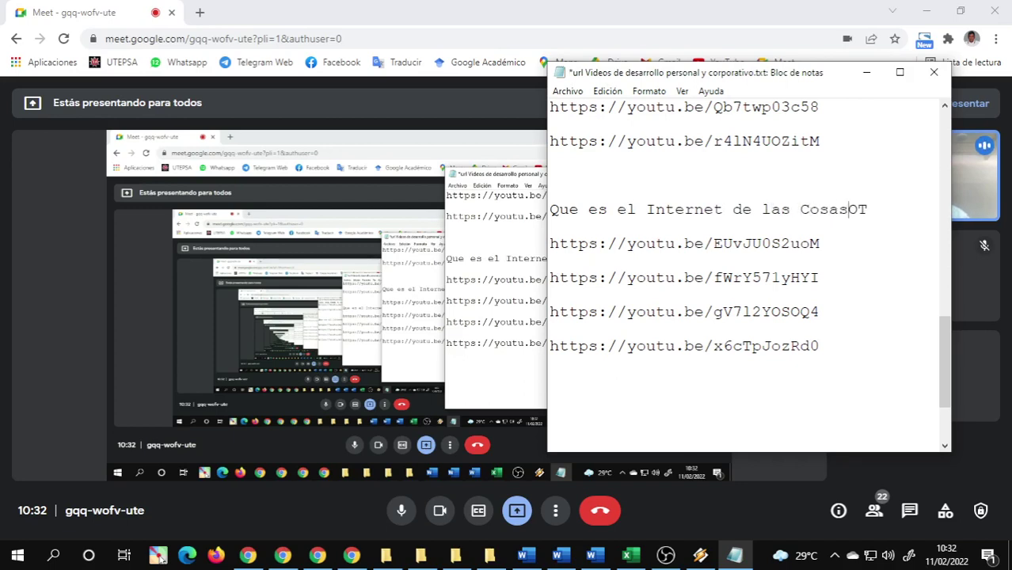
{"action": "type", "text": "I"}
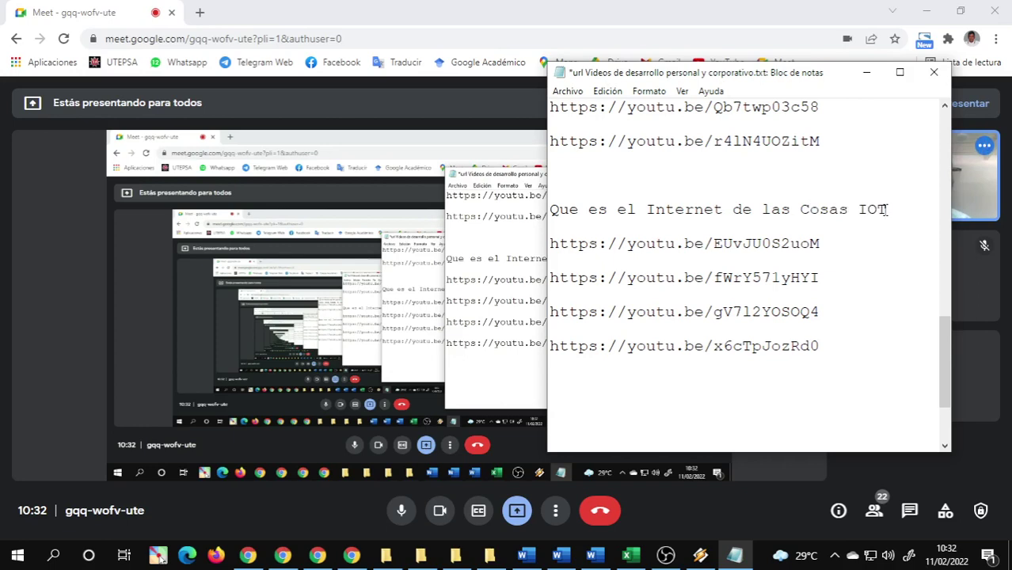
Point out the YouTube links beneath "Que es el Internet de las Cosas IOT" and place the cursor on the empty line at the file's end
{"action": "left_click", "coordinate": [830, 304]}
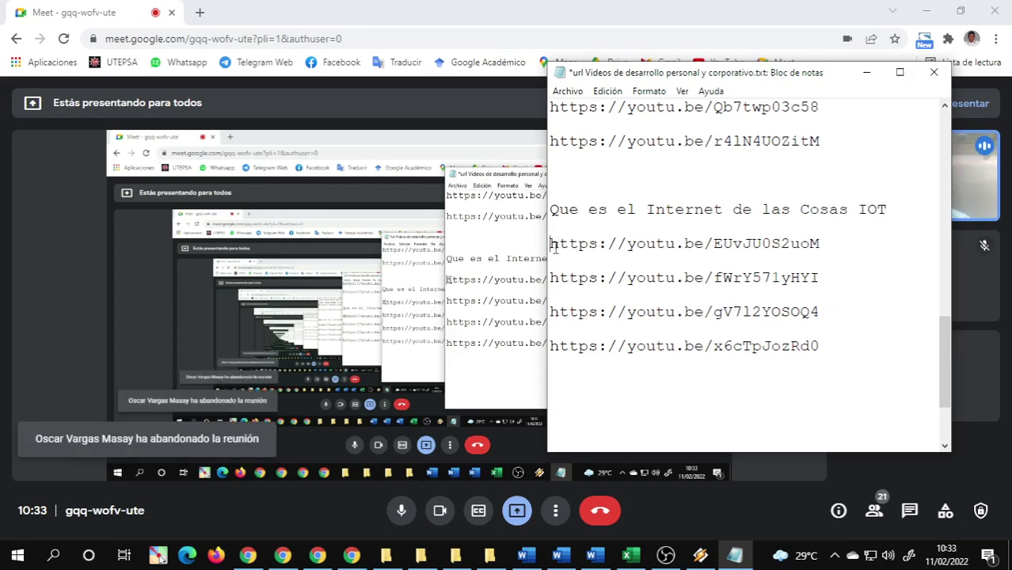
{"action": "left_click_drag", "start_coordinate": [554, 248], "coordinate": [550, 344]}
{"action": "left_click", "coordinate": [594, 409]}
{"action": "scroll", "coordinate": [752, 308], "scroll_direction": "down", "scroll_amount": 1}
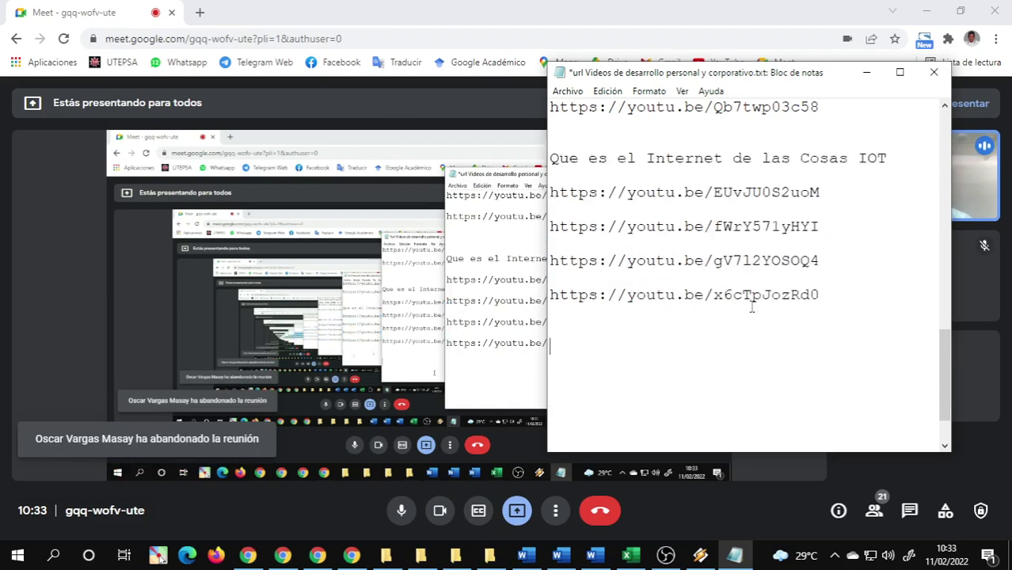
{"action": "scroll", "coordinate": [752, 309], "scroll_direction": "down", "scroll_amount": 1}
{"action": "scroll", "coordinate": [745, 348], "scroll_direction": "up", "scroll_amount": 1}
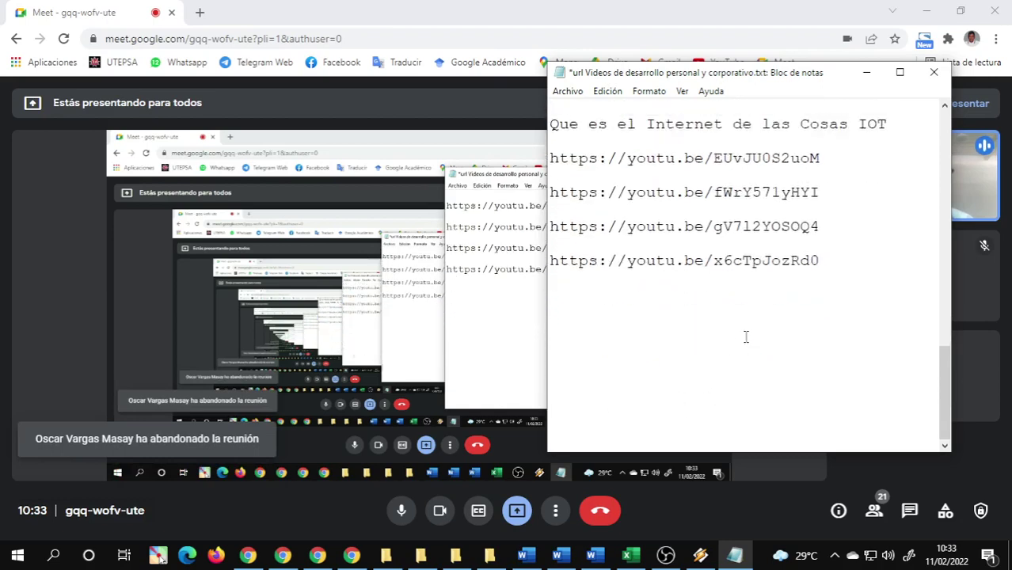
{"action": "scroll", "coordinate": [745, 336], "scroll_direction": "up", "scroll_amount": 1}
{"action": "left_click", "coordinate": [635, 432]}
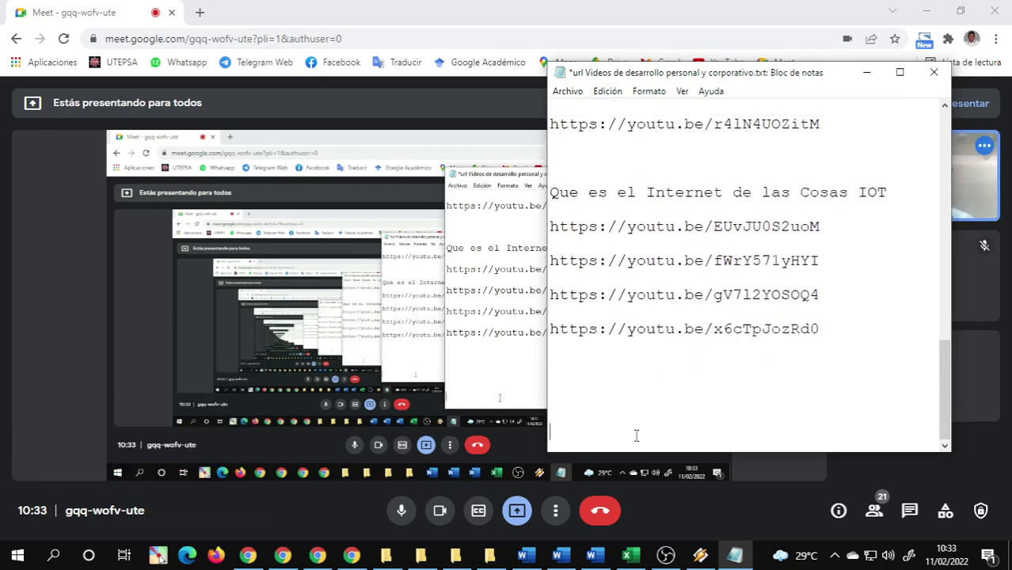
{"action": "scroll", "coordinate": [634, 441], "scroll_direction": "up", "scroll_amount": 1}
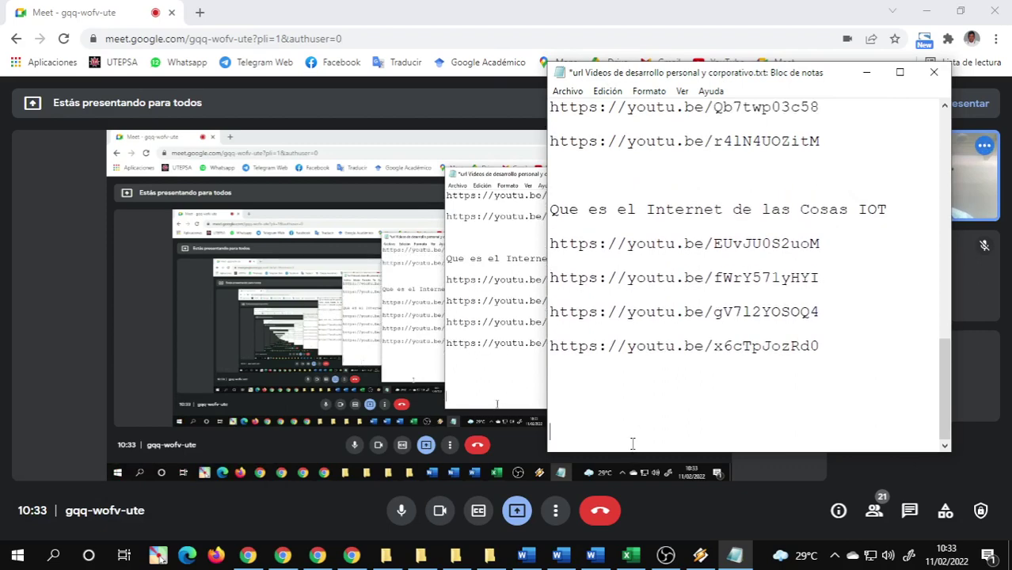
Return to the beginning of the video links file, above "El método científico", and save it
{"action": "scroll", "coordinate": [641, 402], "scroll_direction": "up", "scroll_amount": 3}
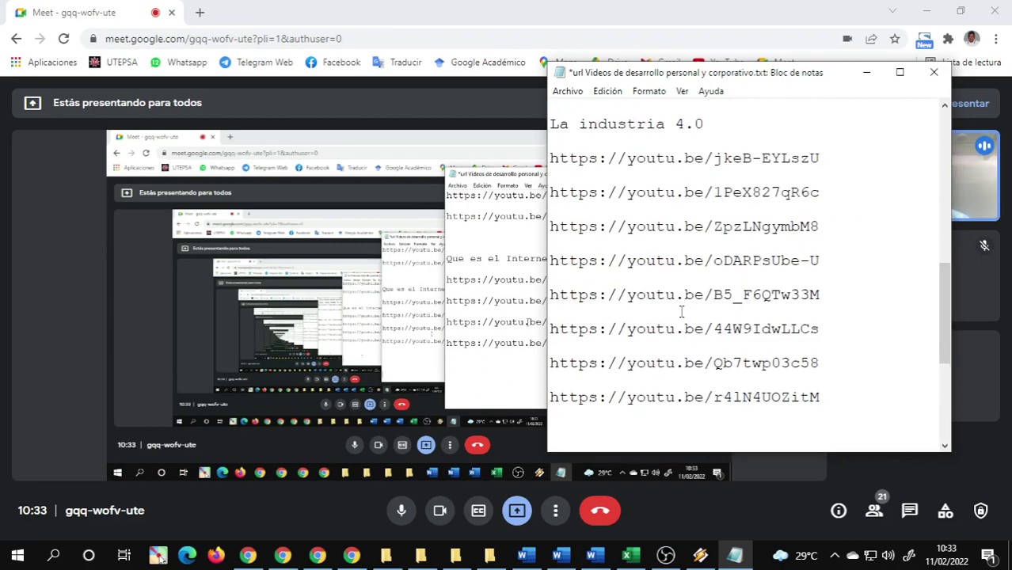
{"action": "scroll", "coordinate": [681, 311], "scroll_direction": "up", "scroll_amount": 3}
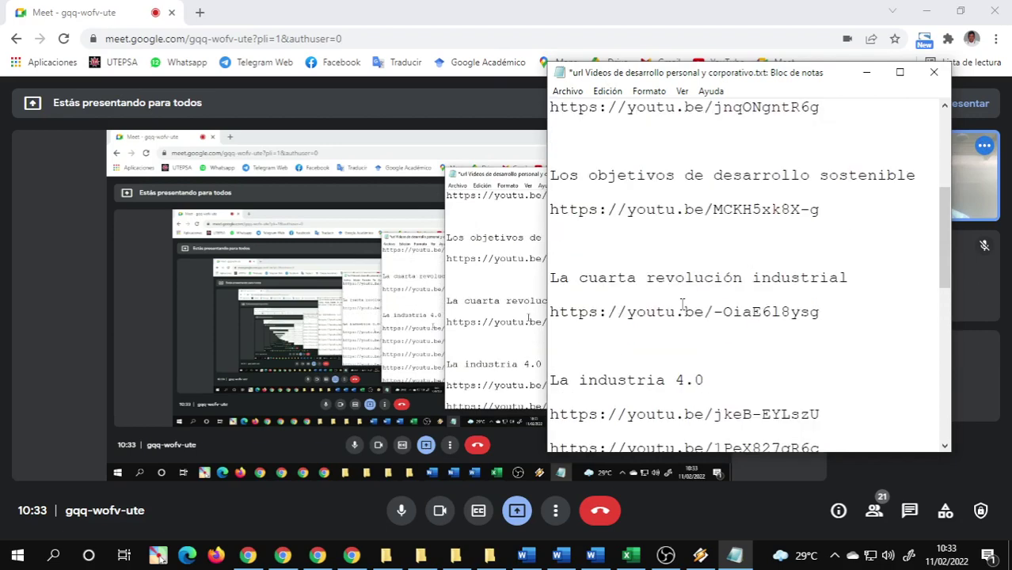
{"action": "scroll", "coordinate": [682, 303], "scroll_direction": "up", "scroll_amount": 2}
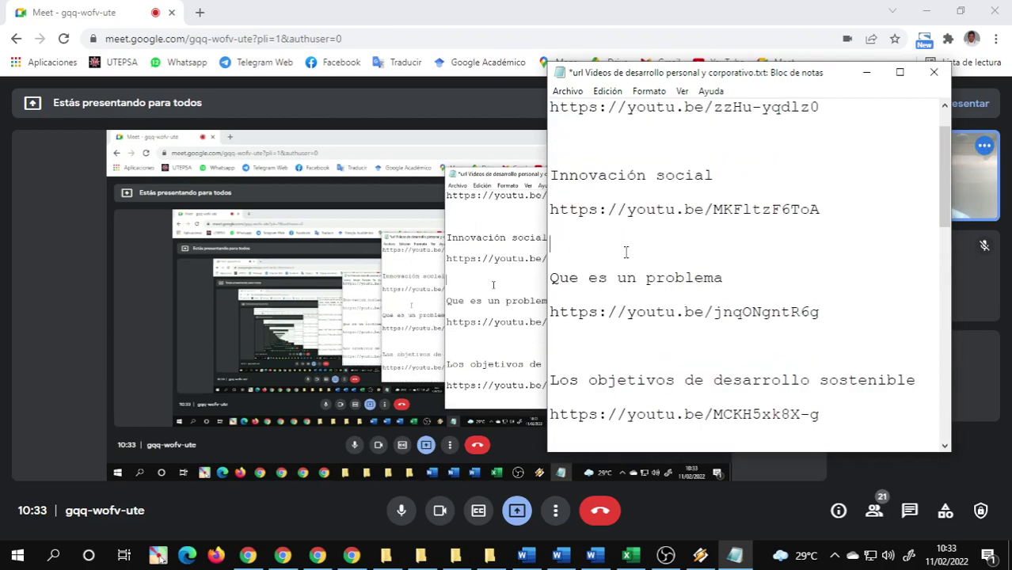
{"action": "scroll", "coordinate": [626, 252], "scroll_direction": "up", "scroll_amount": 1}
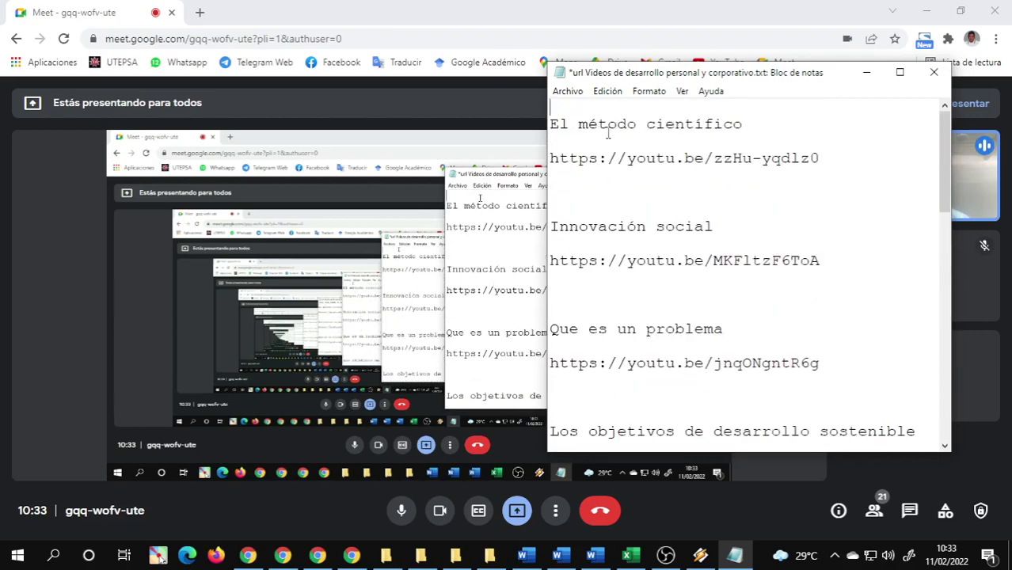
{"action": "key", "text": "ctrl+s"}
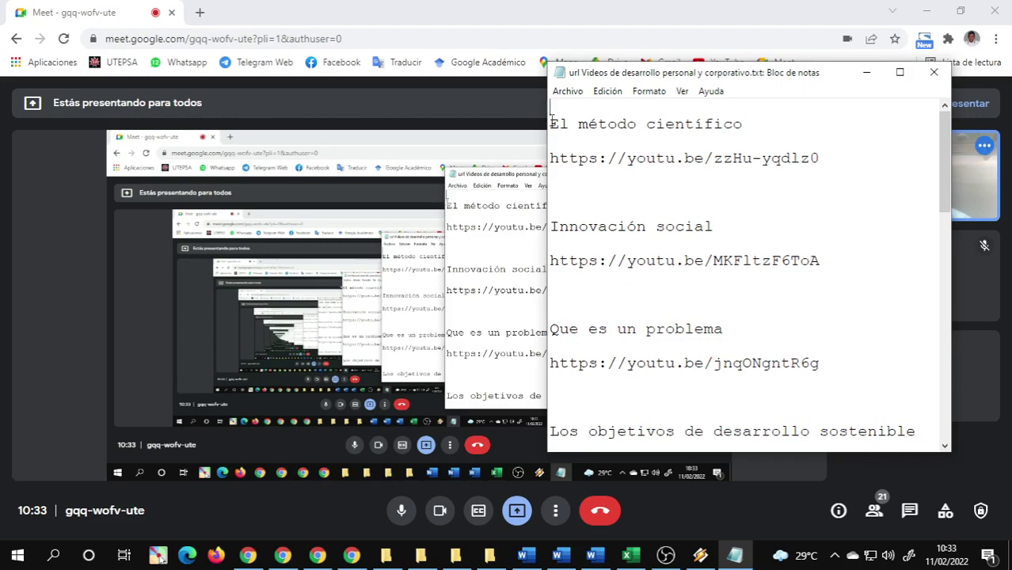
Copy the complete list of topics and links, from "El método científico" through the final IOT link, and clear the selection
{"action": "left_click_drag", "start_coordinate": [550, 111], "coordinate": [870, 346]}
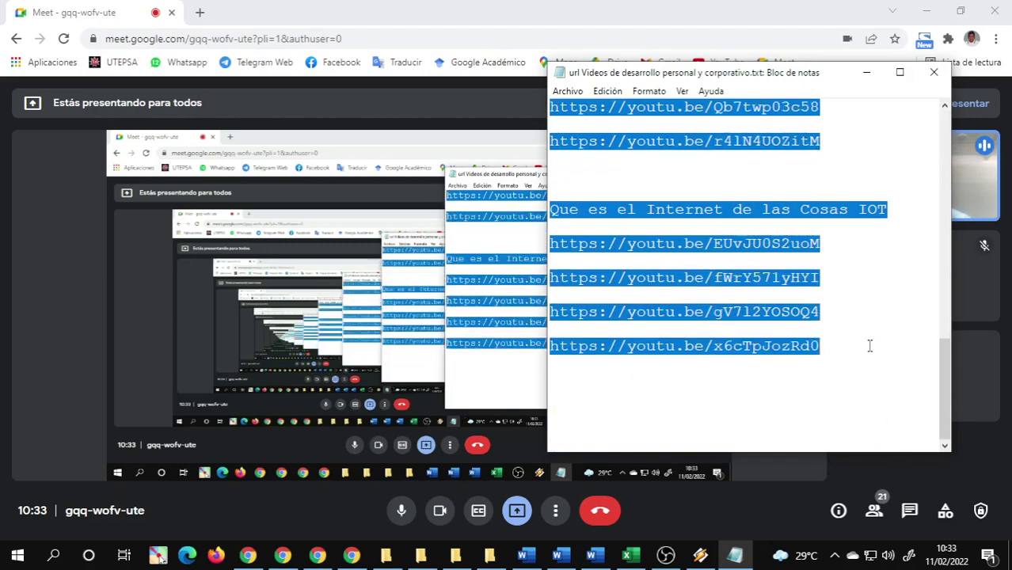
{"action": "scroll", "coordinate": [807, 335], "scroll_direction": "up", "scroll_amount": 1}
{"action": "left_click", "coordinate": [807, 334]}
{"action": "scroll", "coordinate": [802, 289], "scroll_direction": "up", "scroll_amount": 10}
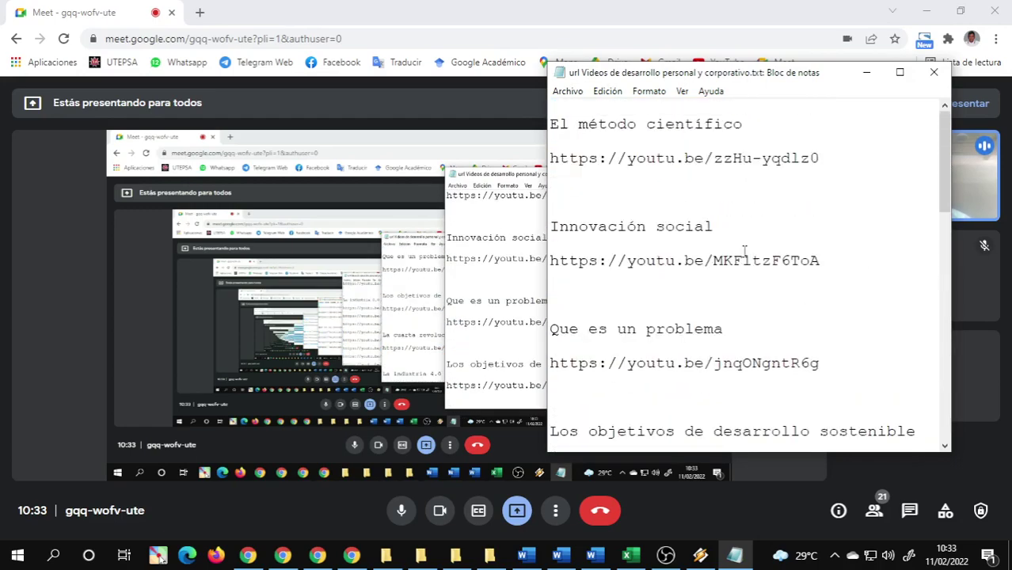
Point out the topics from "El método científico" to "Los objetivos de desarrollo sostenible" and review the industry headings and links
{"action": "left_click", "coordinate": [609, 125]}
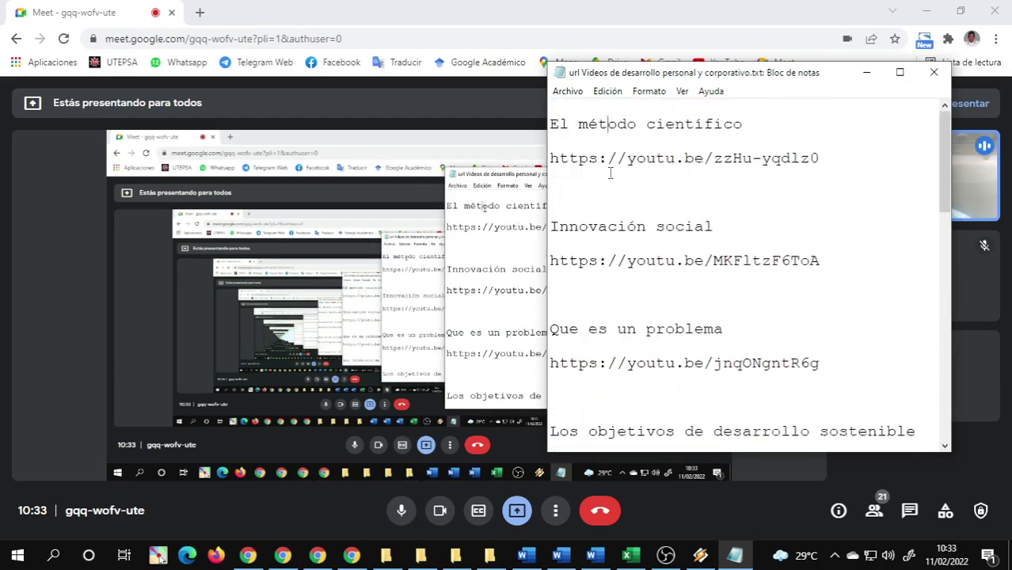
{"action": "left_click", "coordinate": [608, 227]}
{"action": "scroll", "coordinate": [608, 227], "scroll_direction": "down", "scroll_amount": 1}
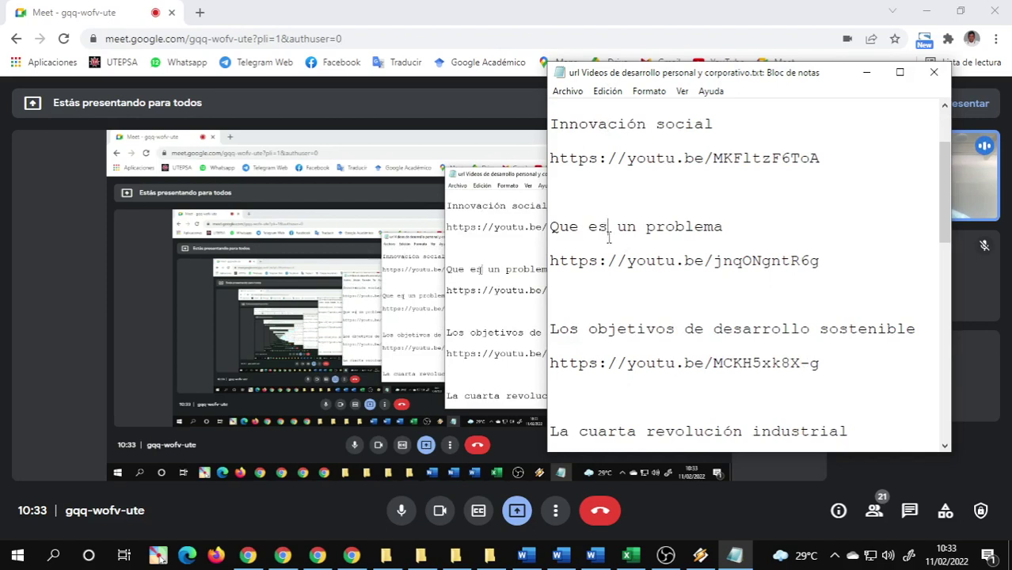
{"action": "double_click", "coordinate": [601, 328]}
{"action": "left_click", "coordinate": [601, 328]}
{"action": "scroll", "coordinate": [668, 293], "scroll_direction": "up", "scroll_amount": 1}
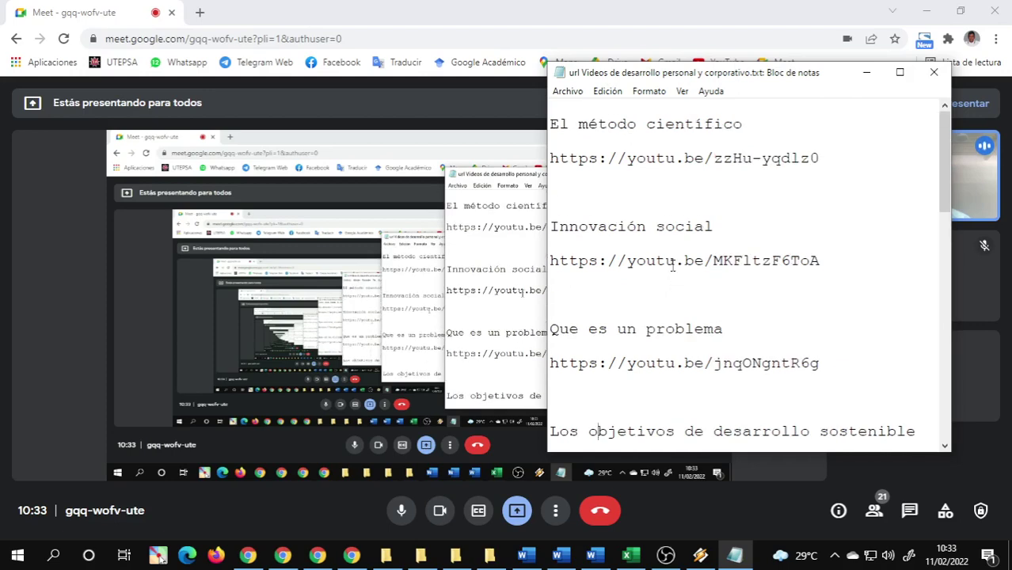
{"action": "scroll", "coordinate": [672, 267], "scroll_direction": "down", "scroll_amount": 6}
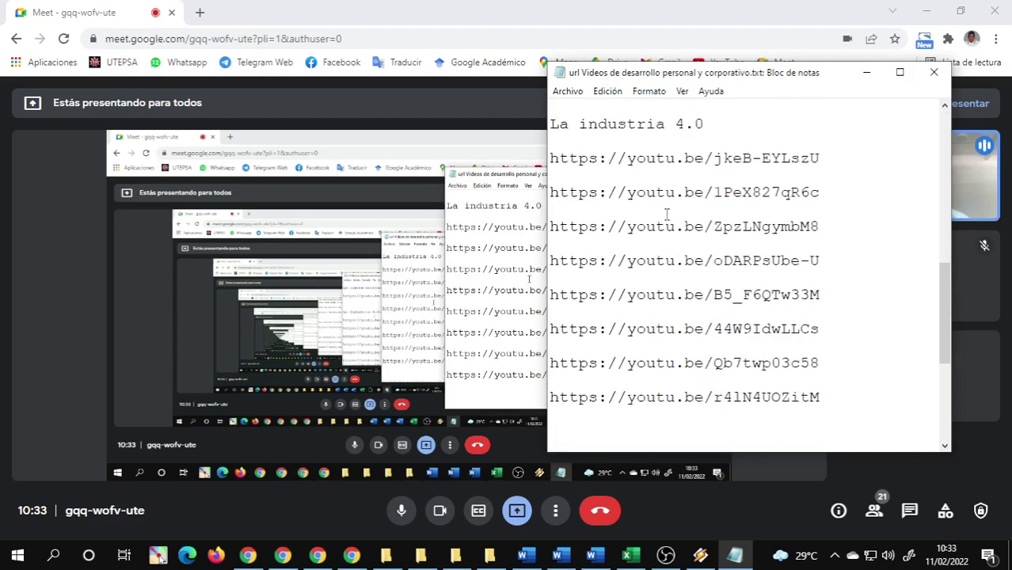
{"action": "scroll", "coordinate": [666, 214], "scroll_direction": "up", "scroll_amount": 1}
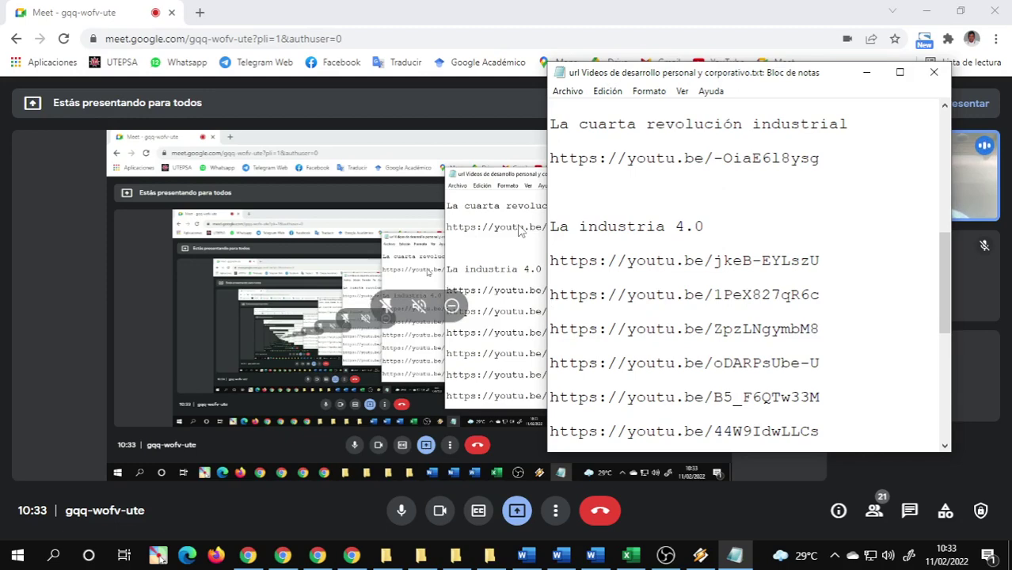
Switch to WhatsApp and send the copied list of topics and YouTube links to the Org Arq Comp MA group
{"action": "left_click", "coordinate": [248, 554]}
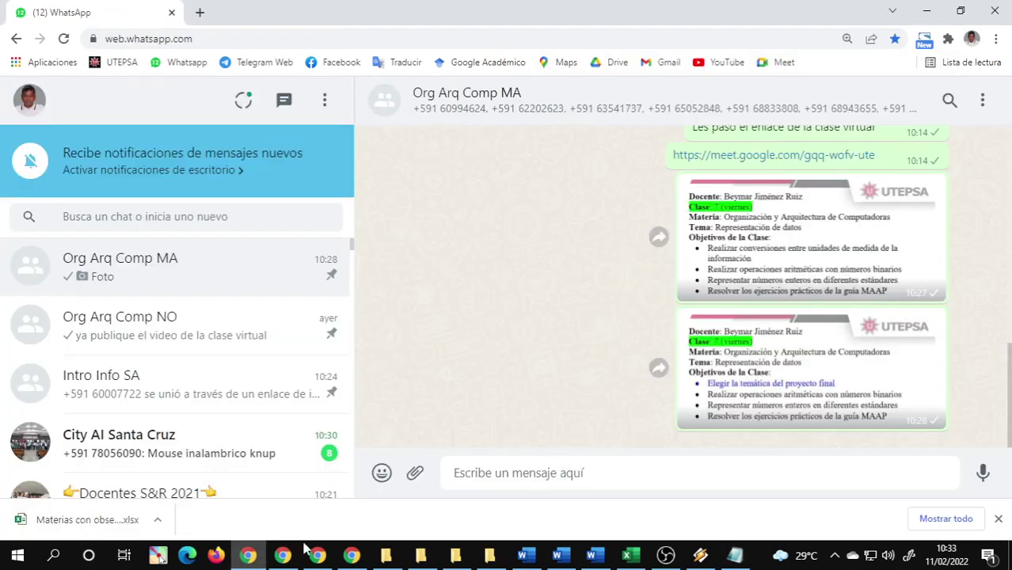
{"action": "left_click", "coordinate": [532, 467]}
{"action": "type", "text": "https://youtu.be/fWrY571yHYI  https://youtu.be/gV7l2YOSOQ4  https://youtu.be/x6cTpJozRd0"}
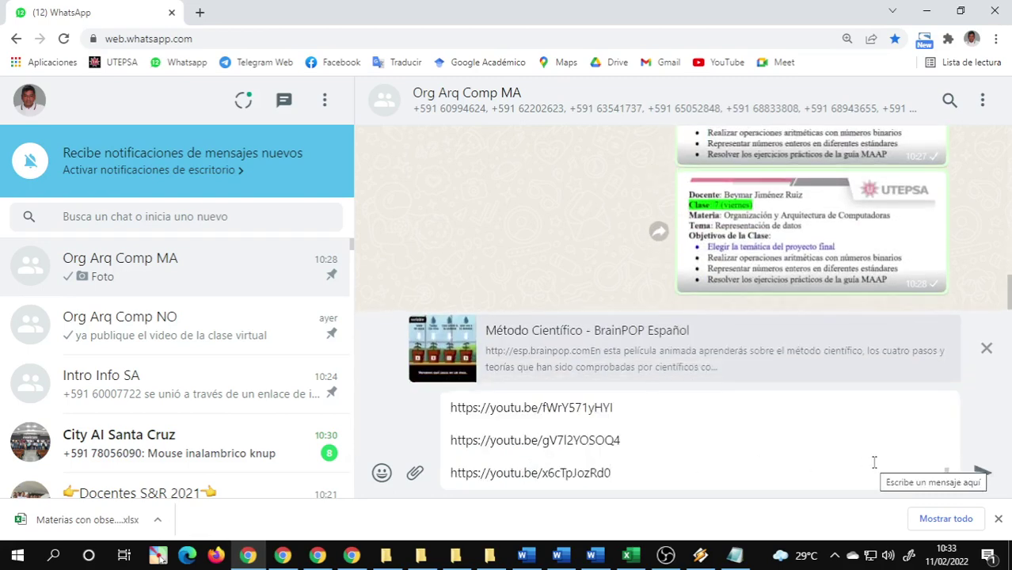
{"action": "key", "text": "Return"}
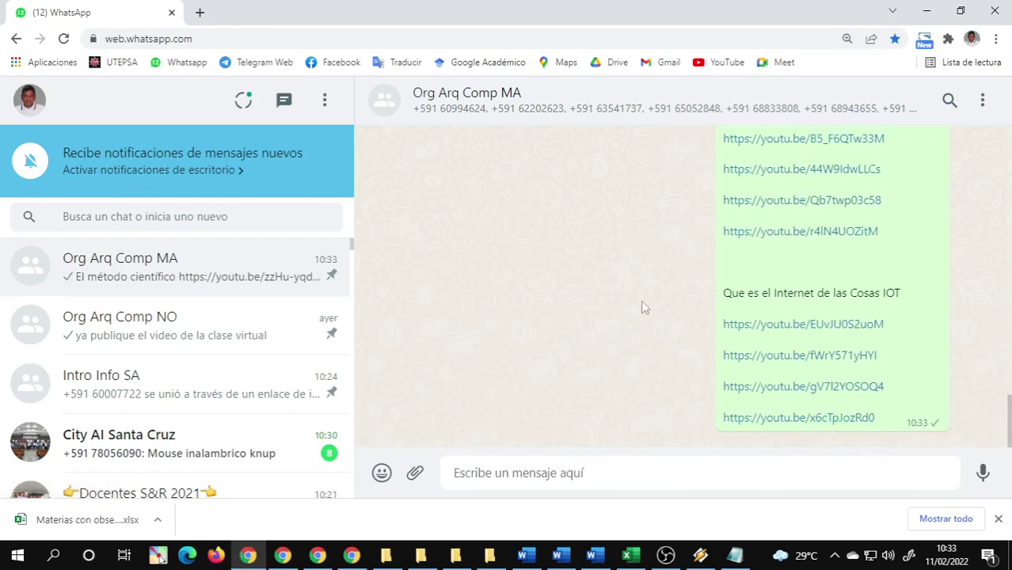
Review the sent message from "El método científico" to "La cuarta revolución industrial"
{"action": "scroll", "coordinate": [639, 300], "scroll_direction": "up", "scroll_amount": 3}
{"action": "scroll", "coordinate": [639, 300], "scroll_direction": "up", "scroll_amount": 5}
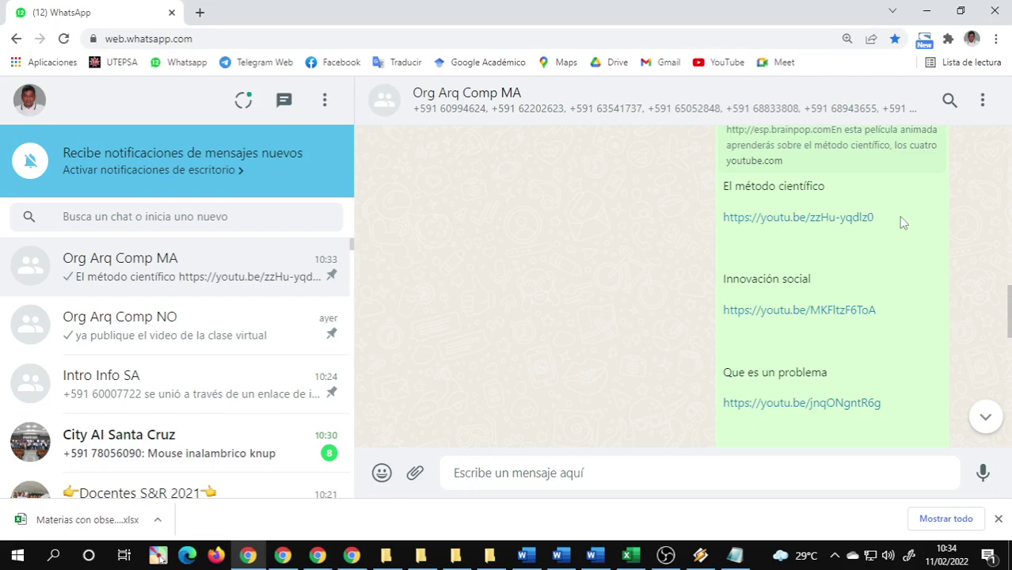
{"action": "scroll", "coordinate": [900, 218], "scroll_direction": "down", "scroll_amount": 2}
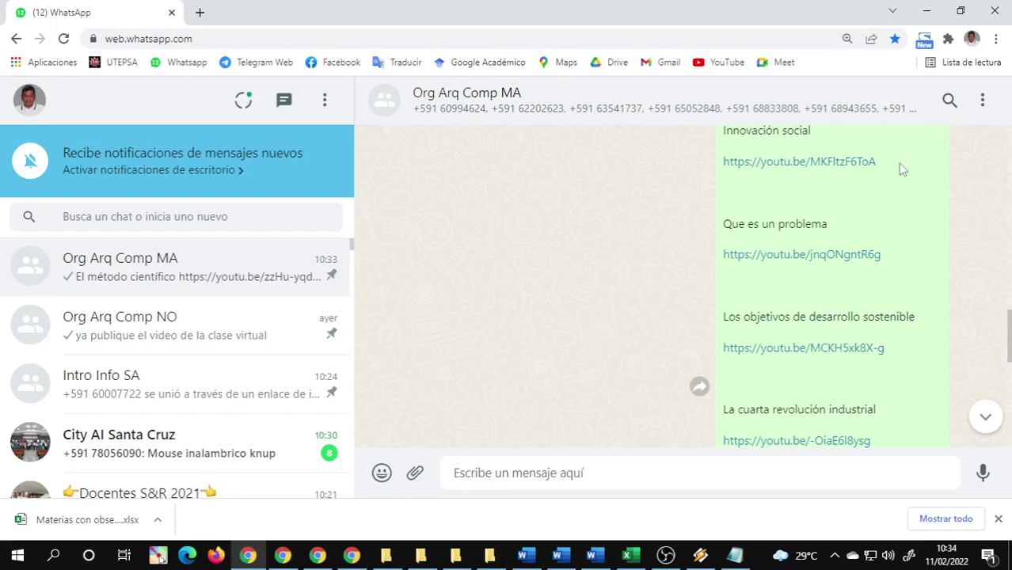
{"action": "scroll", "coordinate": [899, 169], "scroll_direction": "down", "scroll_amount": 2}
{"action": "scroll", "coordinate": [753, 180], "scroll_direction": "up", "scroll_amount": 1}
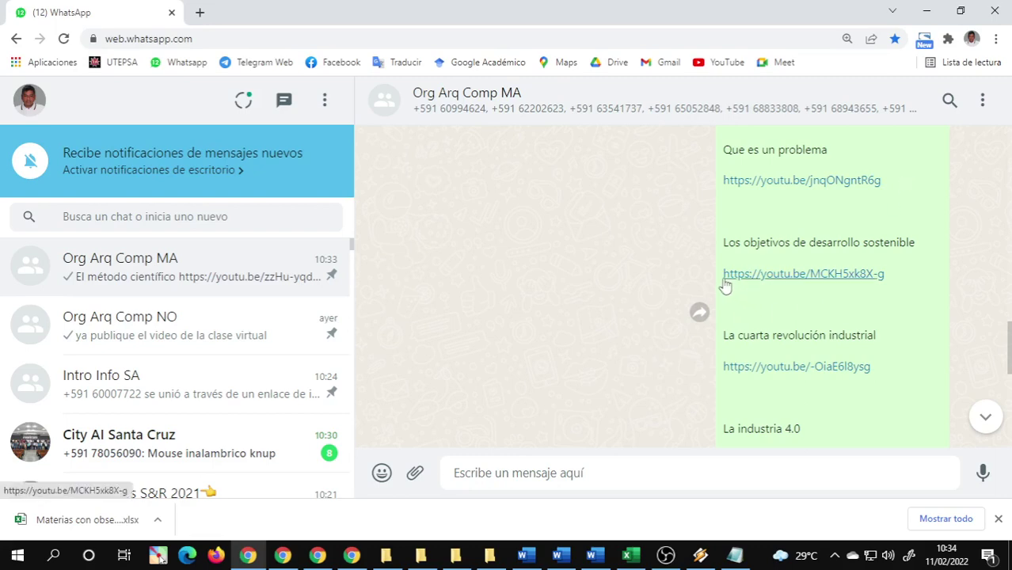
Highlight the link beneath "Los objetivos de desarrollo sostenible", compare it with the earlier topics, and deselect it
{"action": "left_click_drag", "start_coordinate": [721, 284], "coordinate": [903, 285]}
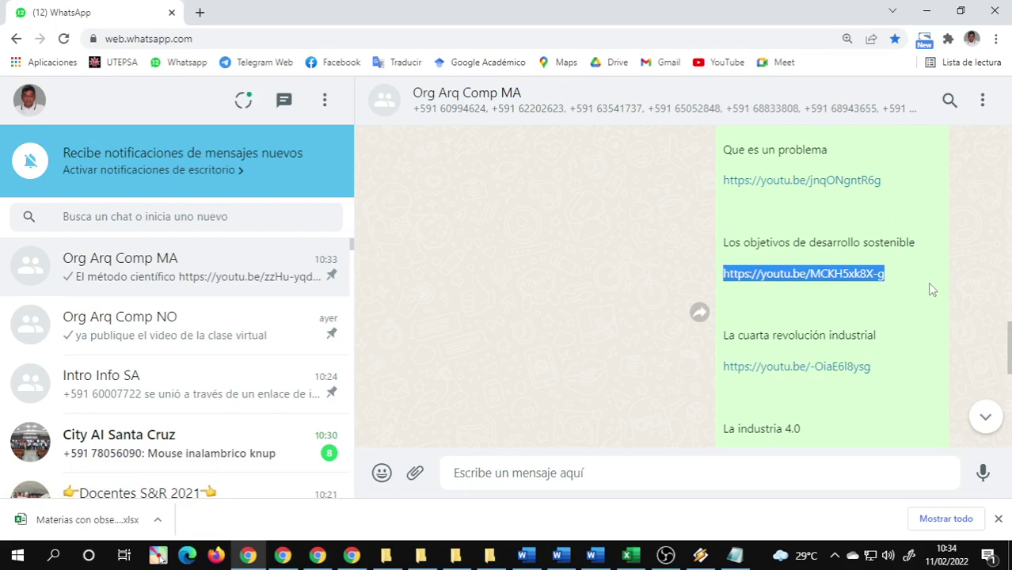
{"action": "scroll", "coordinate": [795, 284], "scroll_direction": "up", "scroll_amount": 4}
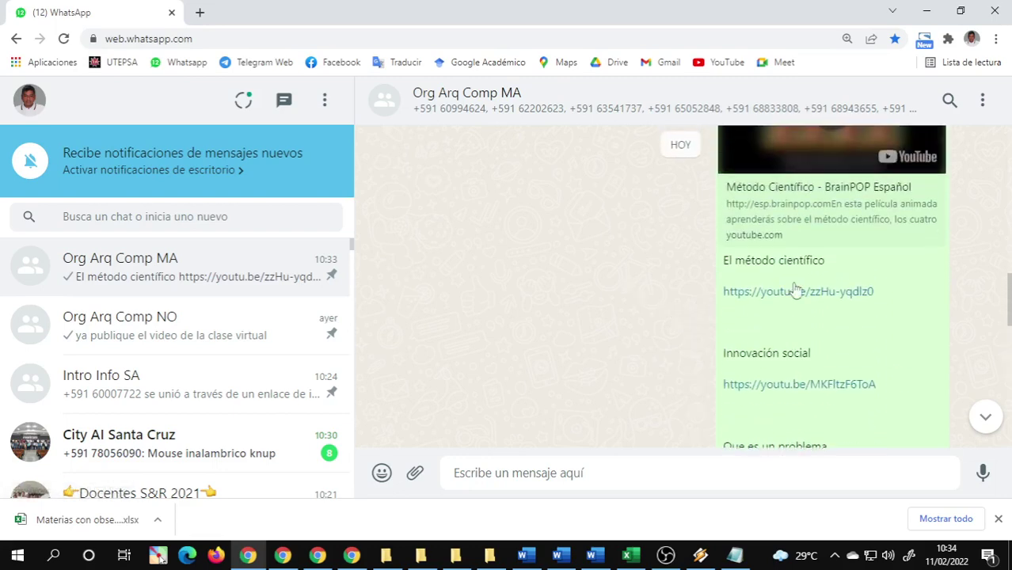
{"action": "scroll", "coordinate": [795, 278], "scroll_direction": "down", "scroll_amount": 4}
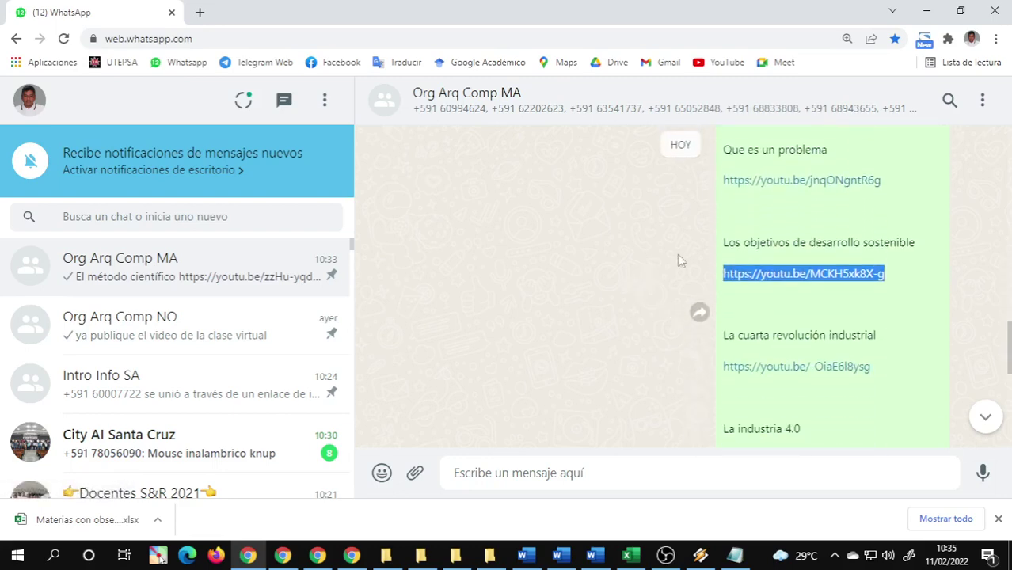
{"action": "left_click", "coordinate": [587, 302]}
Switch to the Excel grades workbook and point out the empty PROYECTO cells for each team, from GroupByte Forever to Team Messi
{"action": "mouse_move", "coordinate": [283, 558]}
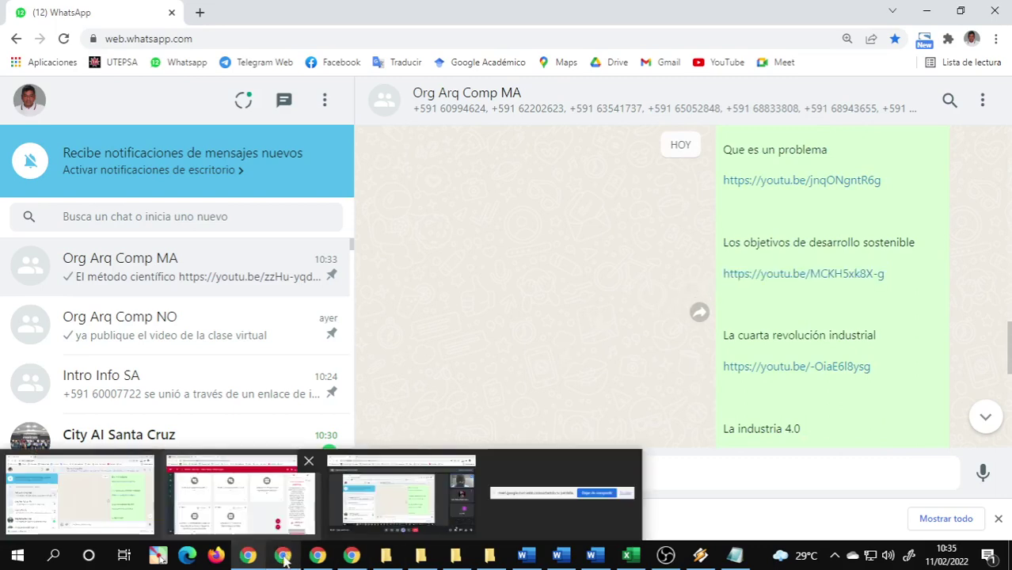
{"action": "left_click", "coordinate": [627, 555]}
{"action": "left_click", "coordinate": [742, 262]}
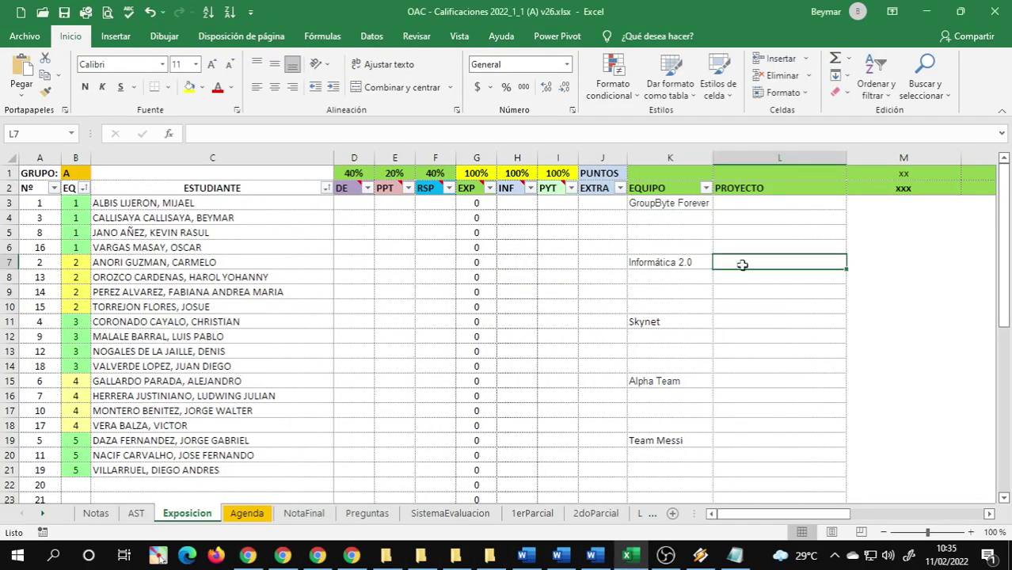
{"action": "left_click", "coordinate": [756, 206]}
{"action": "left_click", "coordinate": [746, 265]}
{"action": "left_click", "coordinate": [734, 325]}
{"action": "left_click", "coordinate": [736, 365]}
{"action": "left_click", "coordinate": [738, 383]}
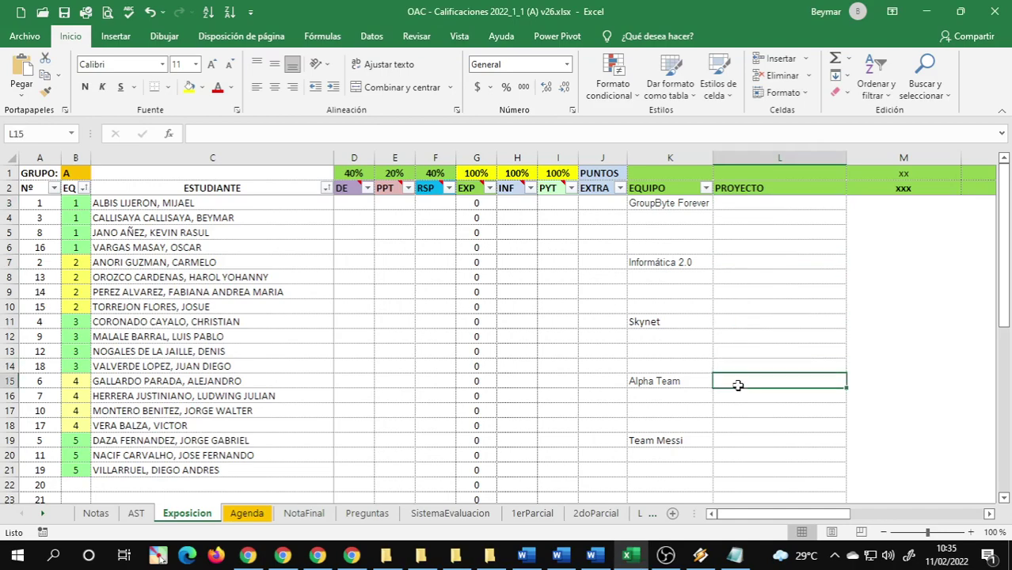
{"action": "scroll", "coordinate": [752, 432], "scroll_direction": "down", "scroll_amount": 1}
{"action": "left_click", "coordinate": [752, 396]}
{"action": "scroll", "coordinate": [753, 398], "scroll_direction": "down", "scroll_amount": 2}
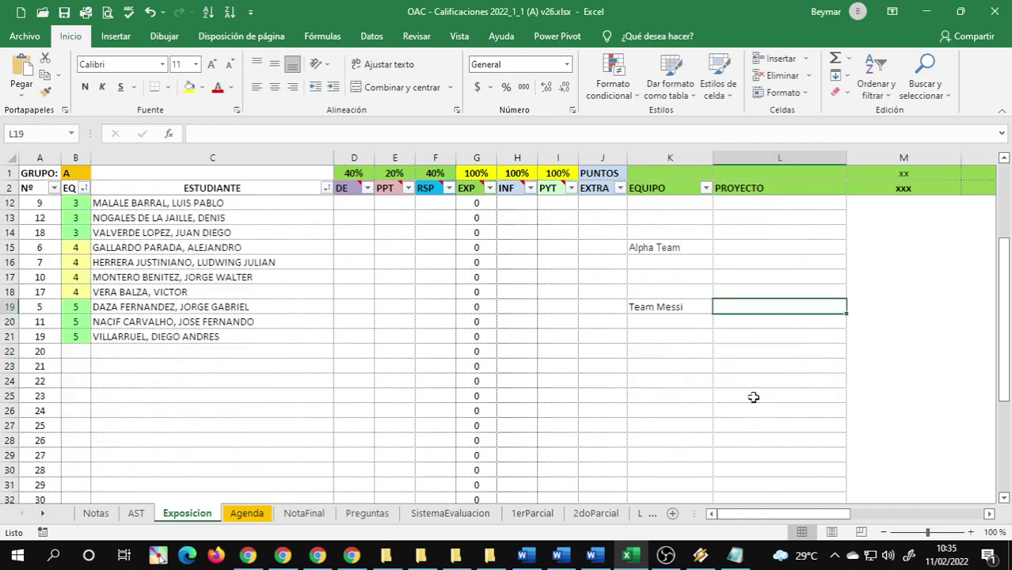
Go through the teams' PROYECTO cells once more, starting at L3 and finishing at L19
{"action": "scroll", "coordinate": [753, 398], "scroll_direction": "up", "scroll_amount": 3}
{"action": "left_click", "coordinate": [750, 203]}
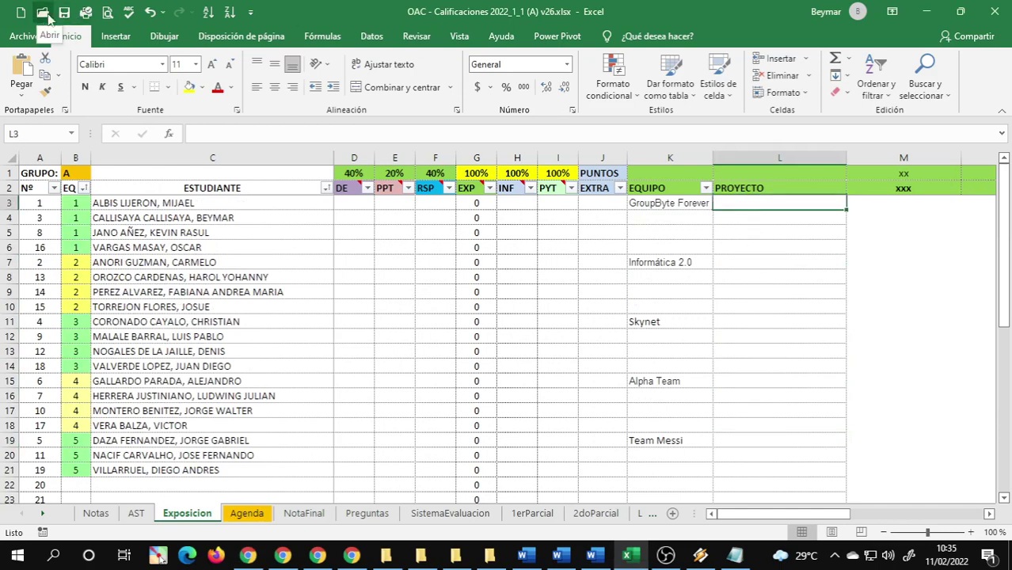
{"action": "left_click", "coordinate": [733, 267]}
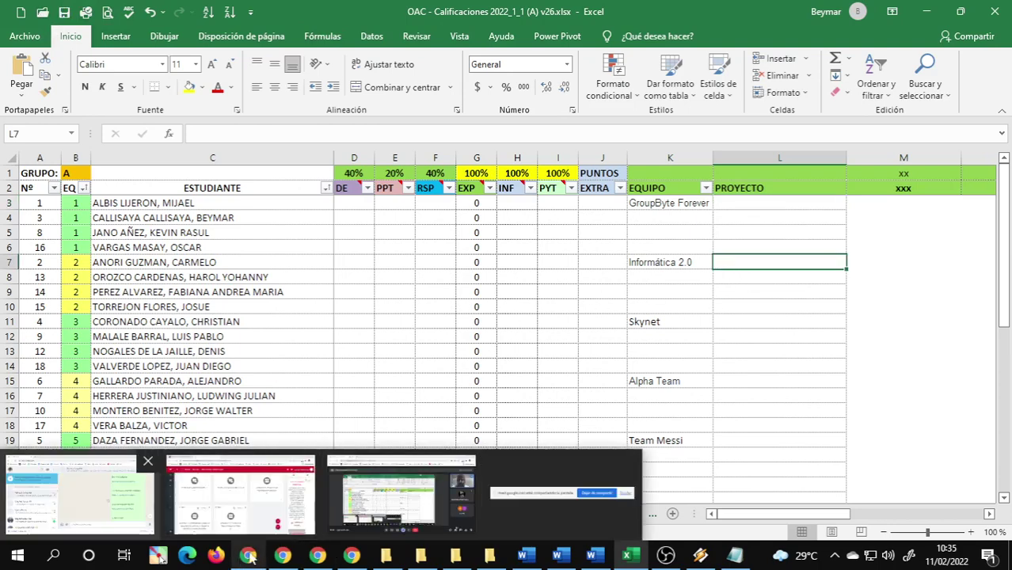
{"action": "left_click", "coordinate": [733, 293]}
{"action": "left_click", "coordinate": [736, 319]}
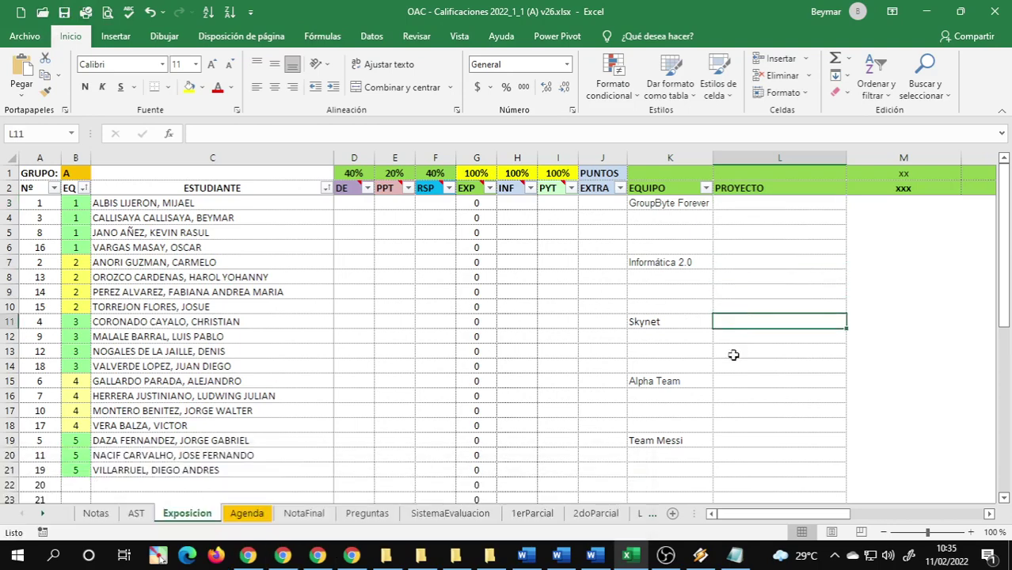
{"action": "left_click", "coordinate": [727, 384]}
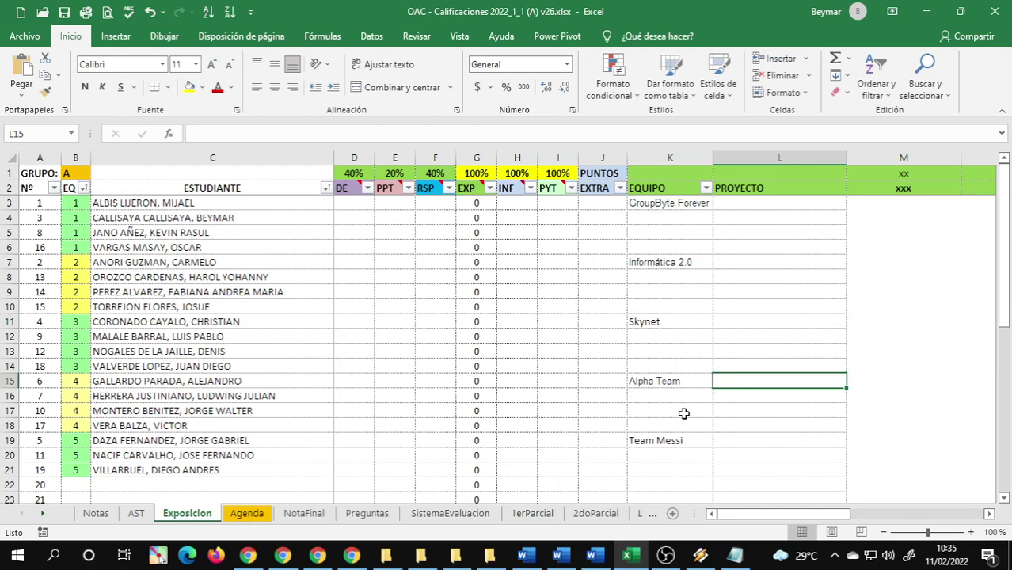
{"action": "left_click", "coordinate": [714, 442]}
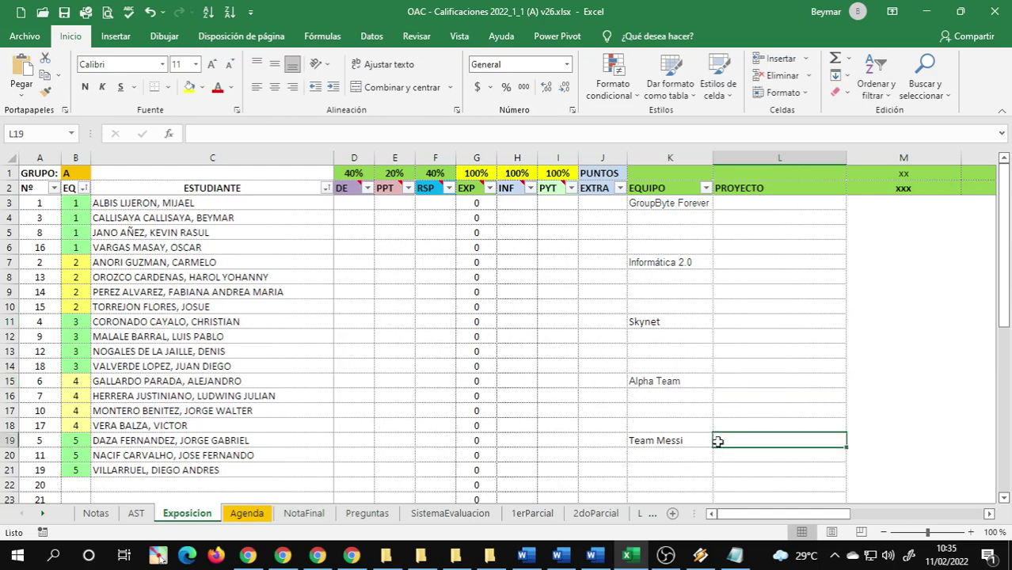
Show the WhatsApp group's message with the video links again and return to the Google Meet call
{"action": "left_click", "coordinate": [254, 557]}
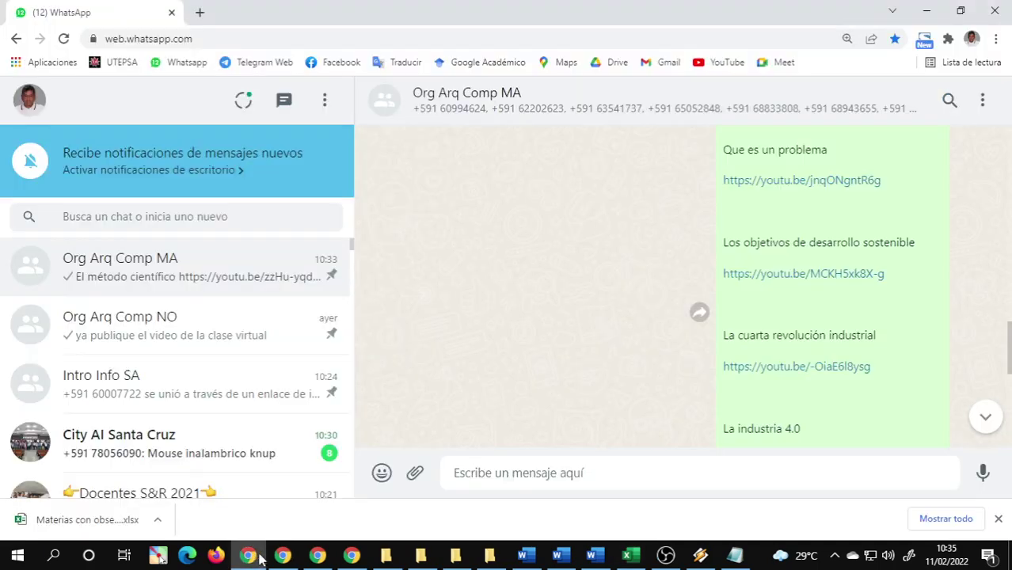
{"action": "mouse_move", "coordinate": [294, 550]}
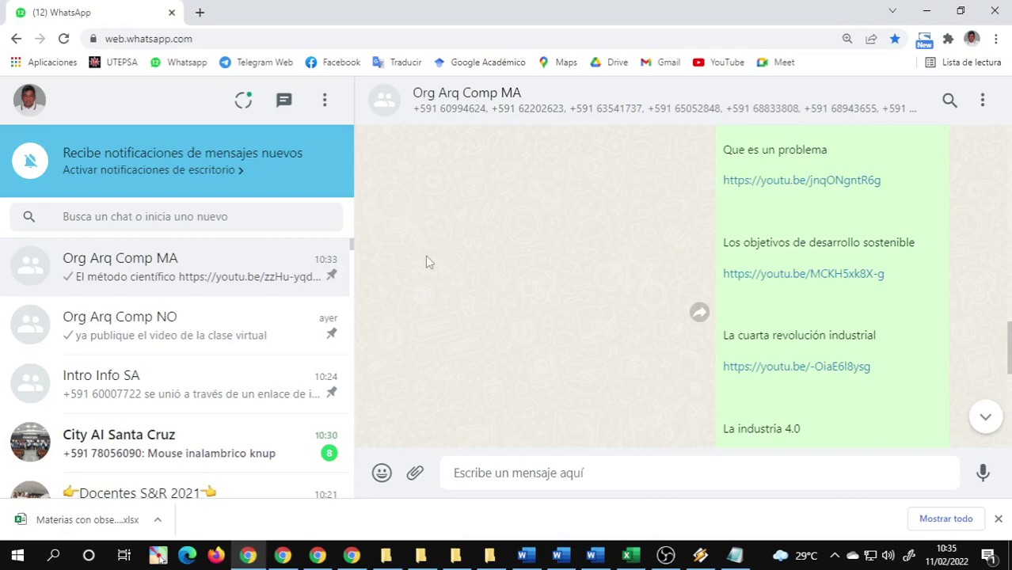
{"action": "left_click", "coordinate": [283, 556]}
{"action": "left_click", "coordinate": [317, 557]}
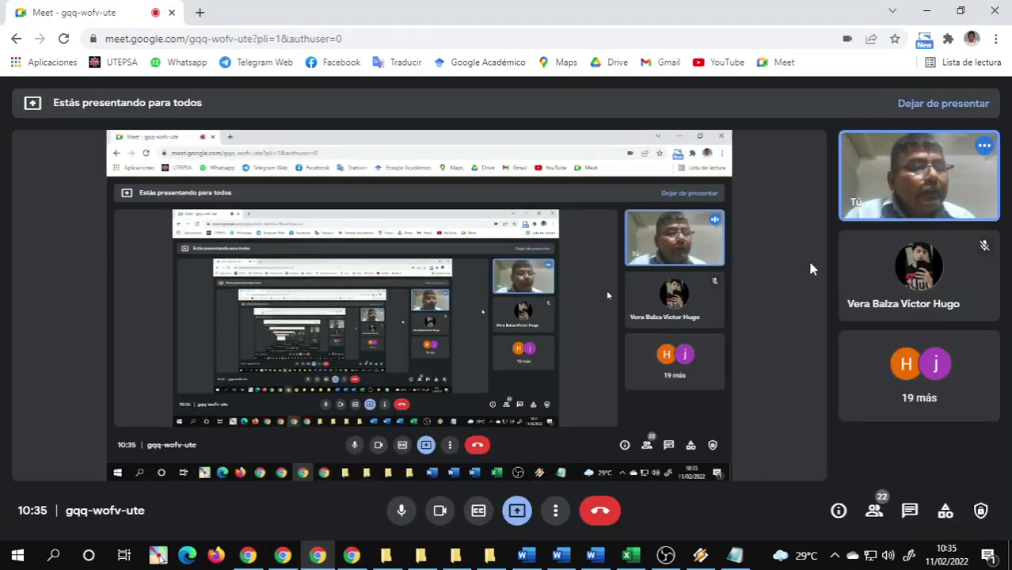
Switch to OBS and bring up its recording controls
{"action": "mouse_move", "coordinate": [532, 561]}
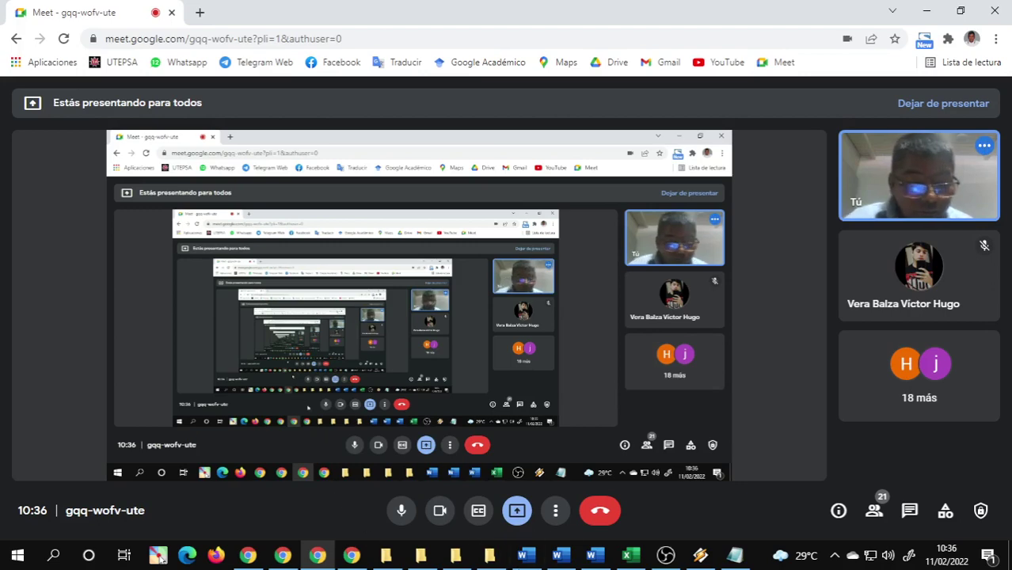
{"action": "left_click", "coordinate": [668, 556]}
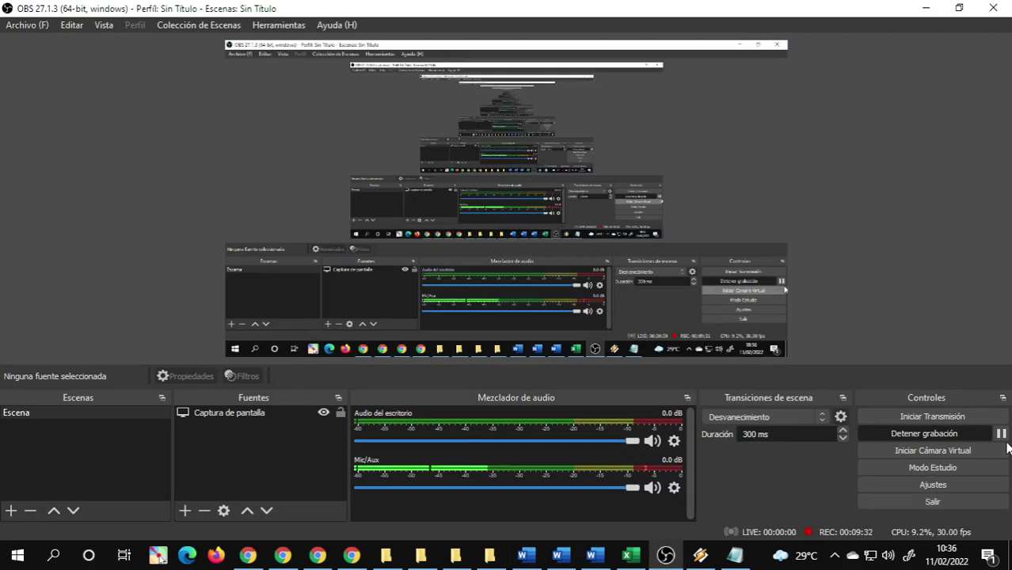
Pause the OBS recording and switch to the Exposicion sheet of the Excel grades workbook
{"action": "left_click", "coordinate": [1001, 433]}
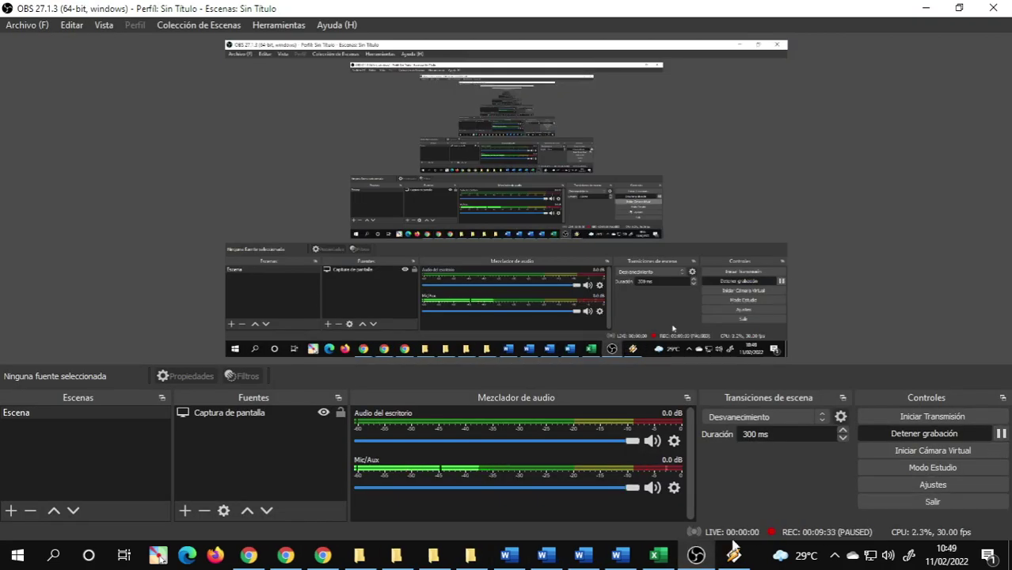
{"action": "left_click", "coordinate": [656, 556]}
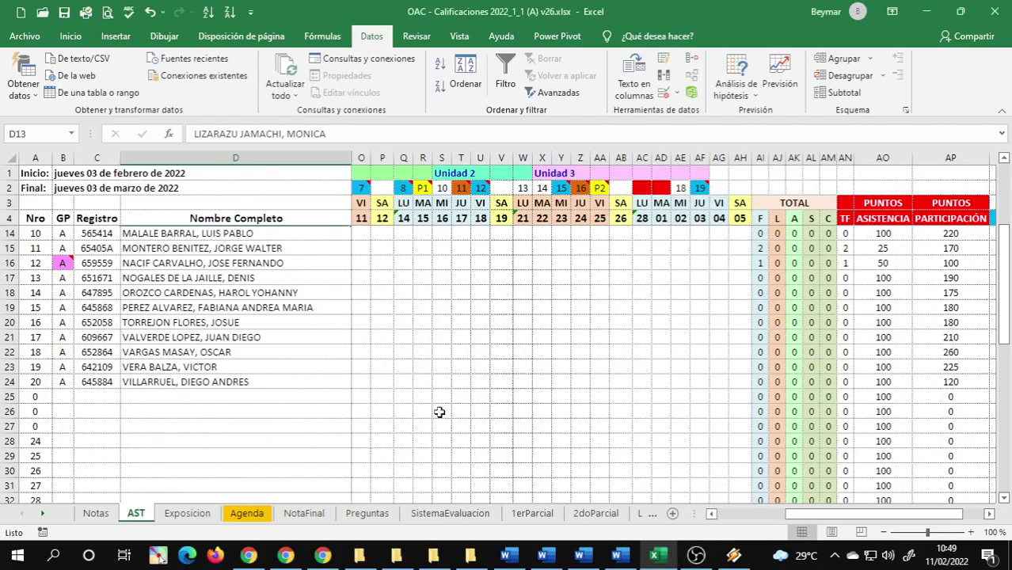
{"action": "left_click", "coordinate": [189, 519]}
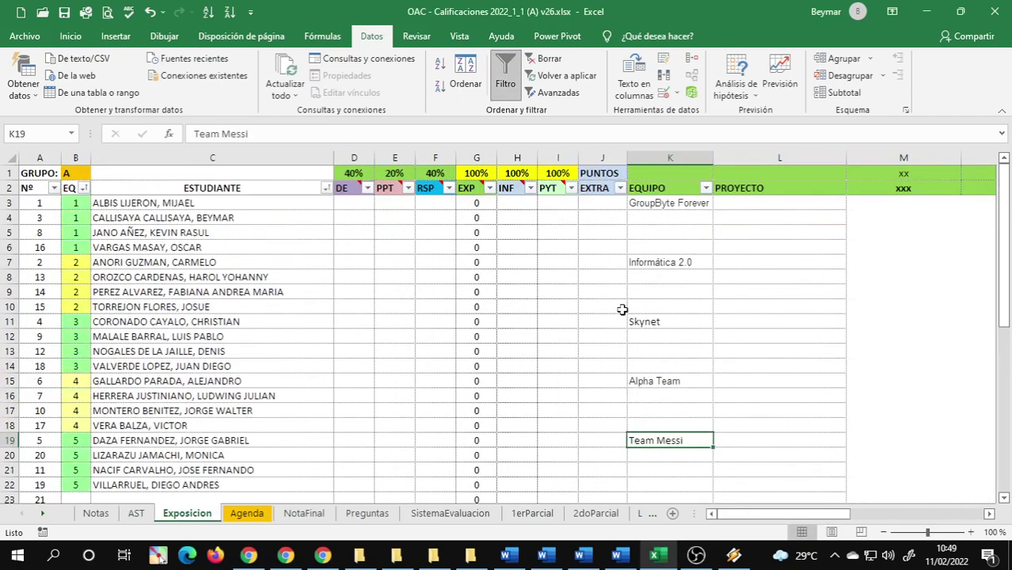
Point out GroupByte Forever's team name, its members in C3:C6 and its empty PROYECTO cell L3
{"action": "left_click", "coordinate": [671, 204]}
{"action": "left_click", "coordinate": [752, 203]}
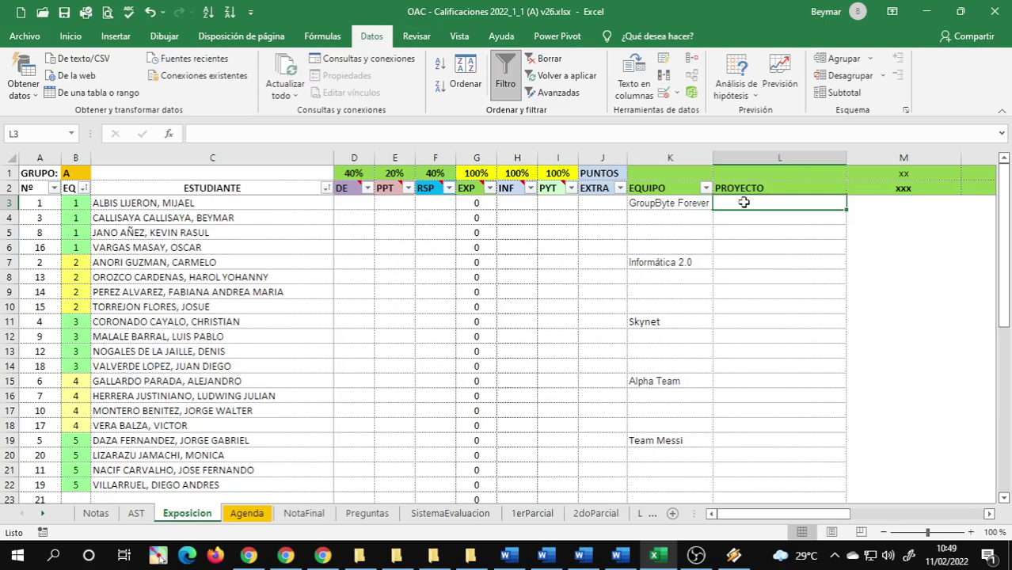
{"action": "left_click", "coordinate": [116, 247]}
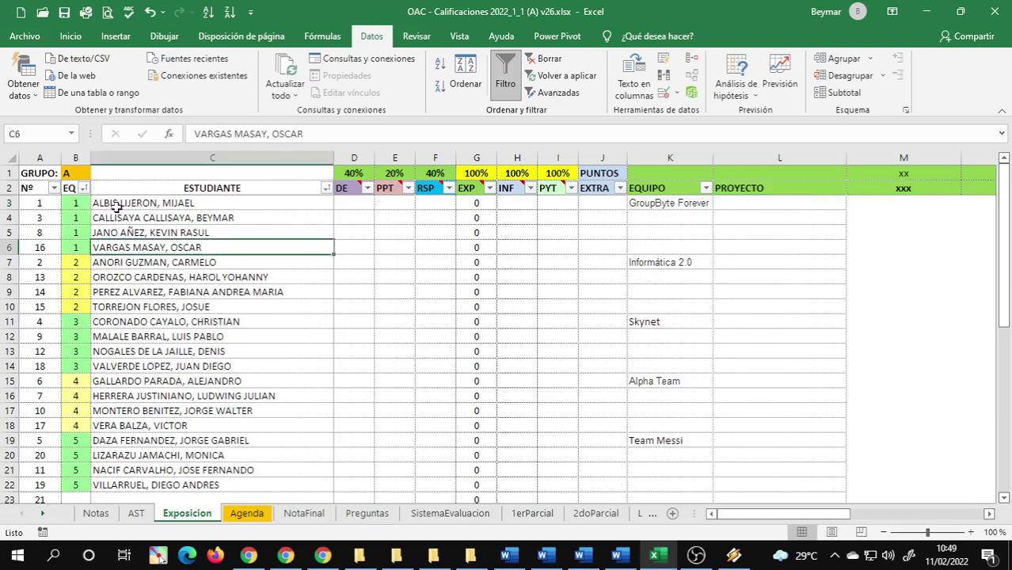
{"action": "left_click_drag", "start_coordinate": [113, 203], "coordinate": [118, 244]}
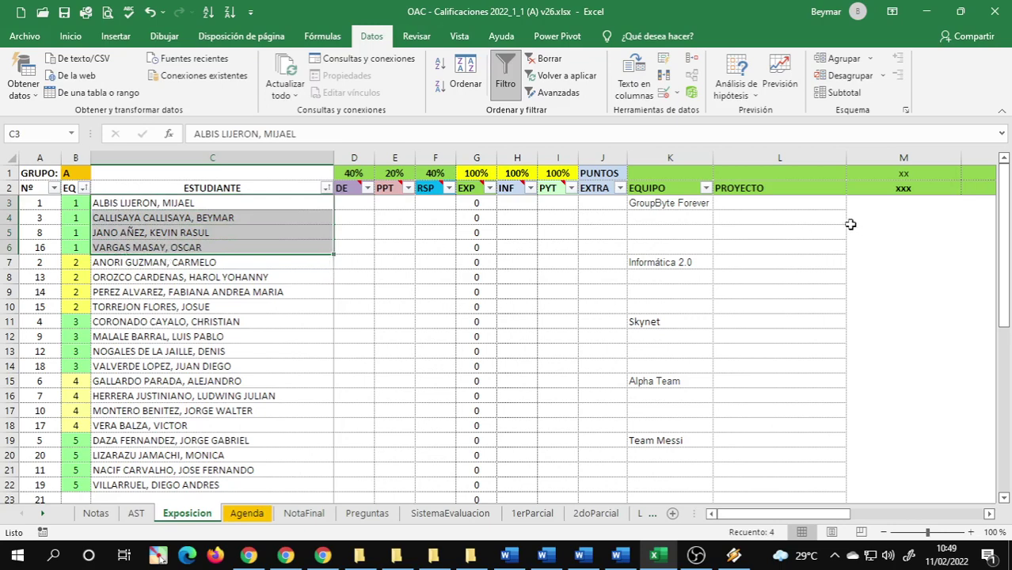
{"action": "left_click", "coordinate": [792, 220]}
{"action": "left_click", "coordinate": [780, 203]}
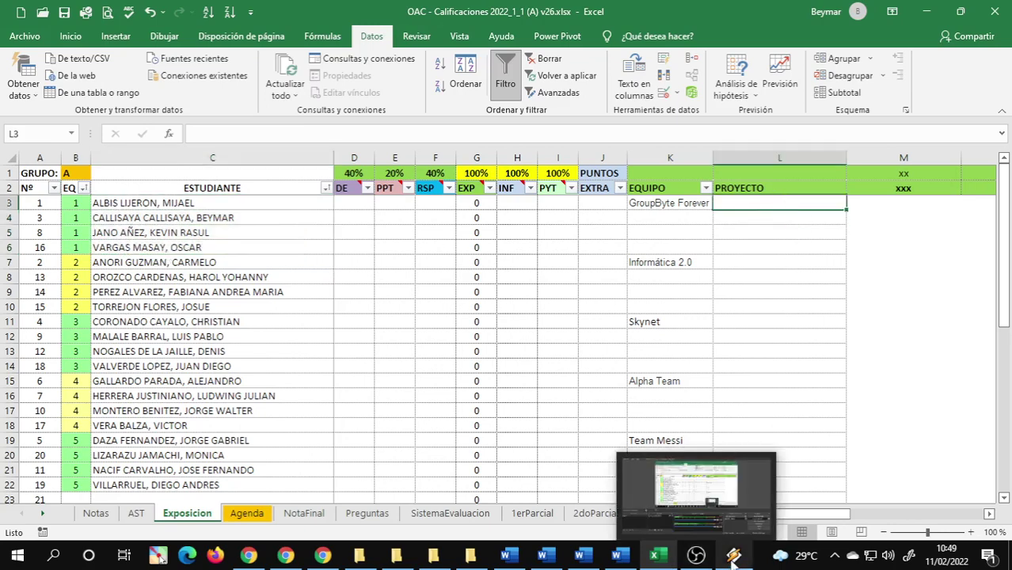
Raise the system speaker volume to 78
{"action": "left_click", "coordinate": [889, 556]}
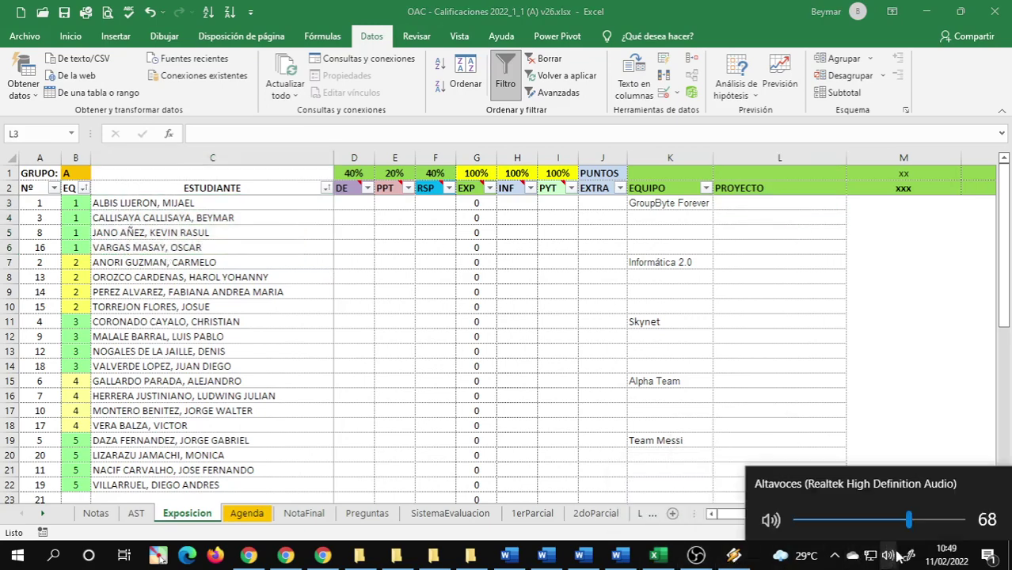
{"action": "scroll", "coordinate": [899, 553], "scroll_direction": "up", "scroll_amount": 4}
{"action": "scroll", "coordinate": [899, 553], "scroll_direction": "up", "scroll_amount": 1}
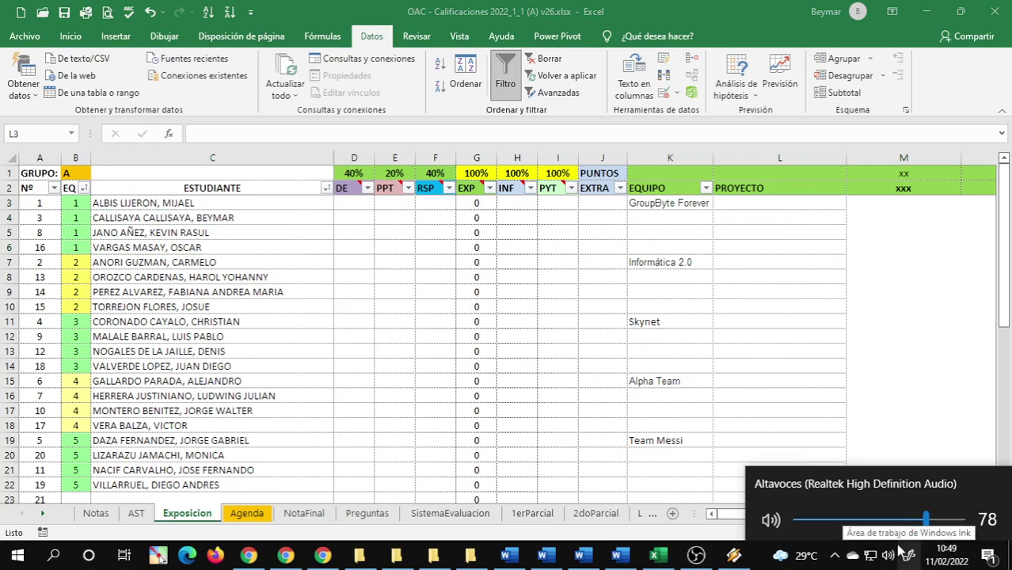
Enter "Sistema de control de semaforo" as GroupByte Forever's project in cell L3
{"action": "left_click", "coordinate": [768, 210]}
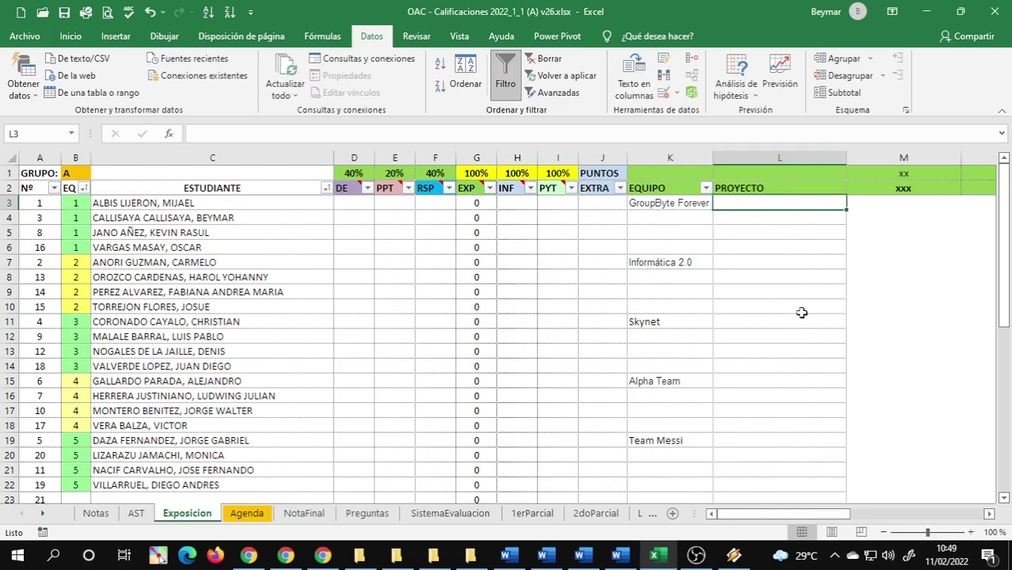
{"action": "type", "text": "Sis"}
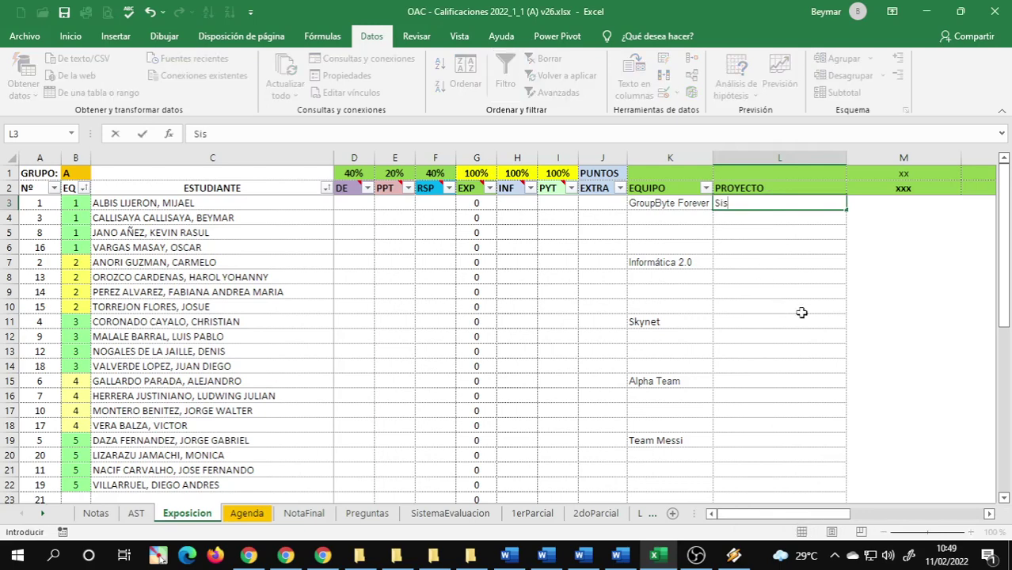
{"action": "type", "text": "tema de contro"}
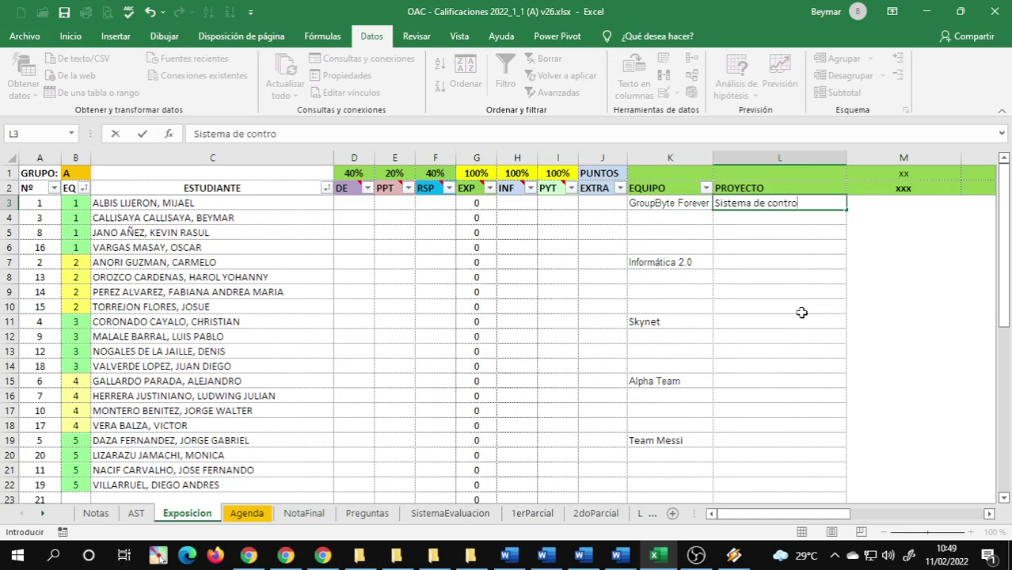
{"action": "type", "text": "l de semaforo"}
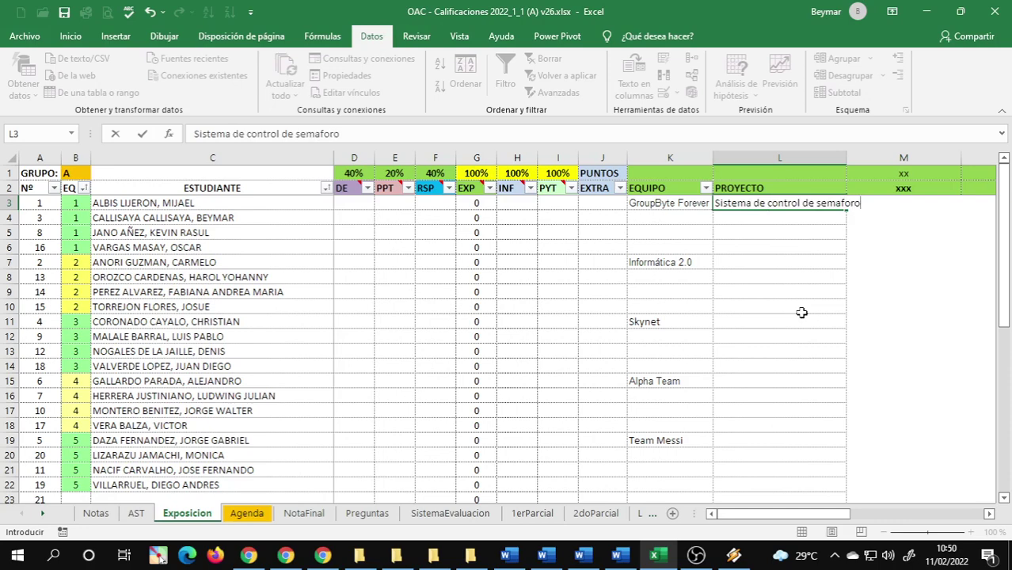
{"action": "key", "text": "Return"}
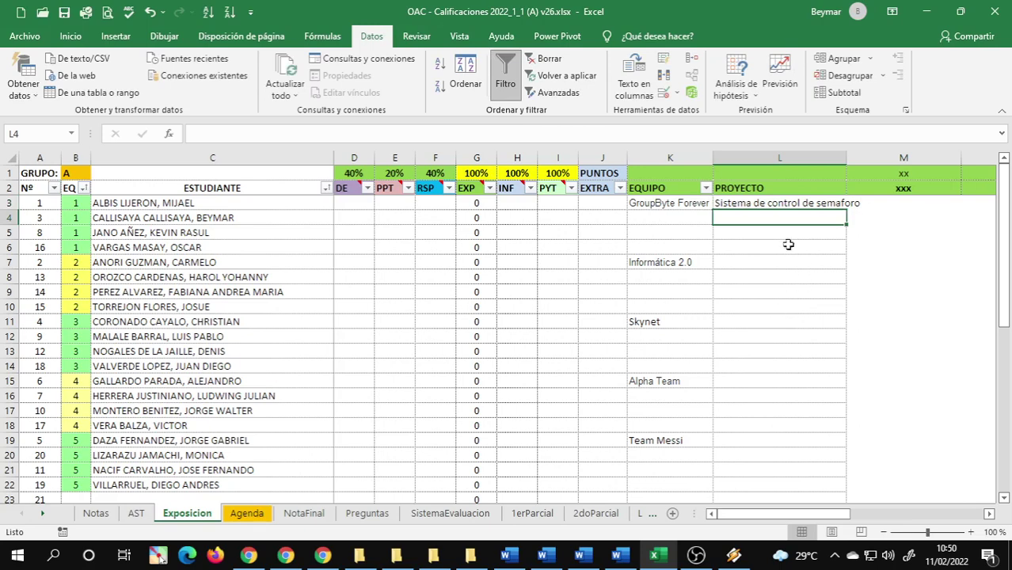
Try widening the PROYECTO column to fit the project title in L3, and undo the width change
{"action": "left_click", "coordinate": [742, 248]}
{"action": "left_click", "coordinate": [736, 262]}
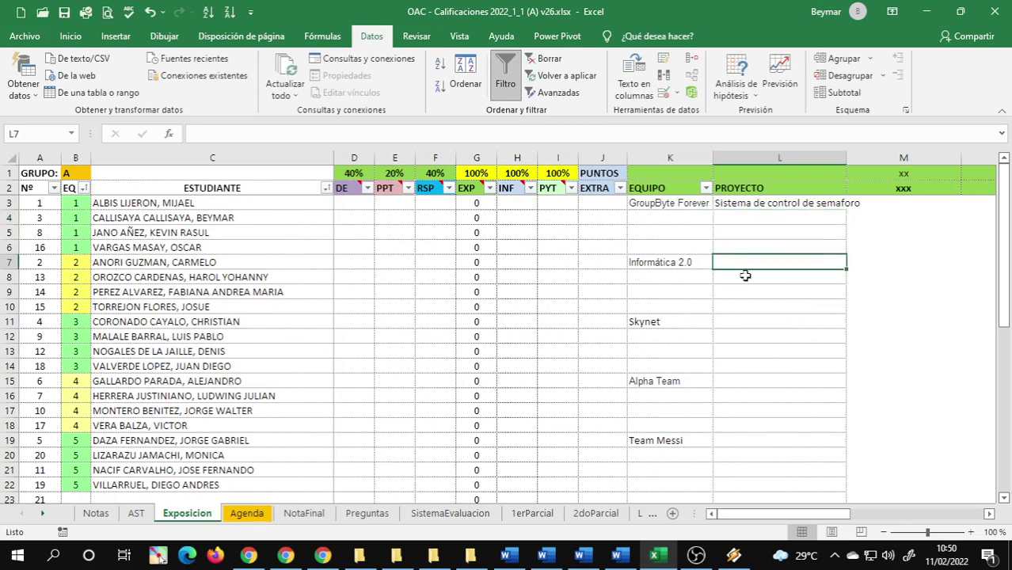
{"action": "left_click", "coordinate": [735, 206]}
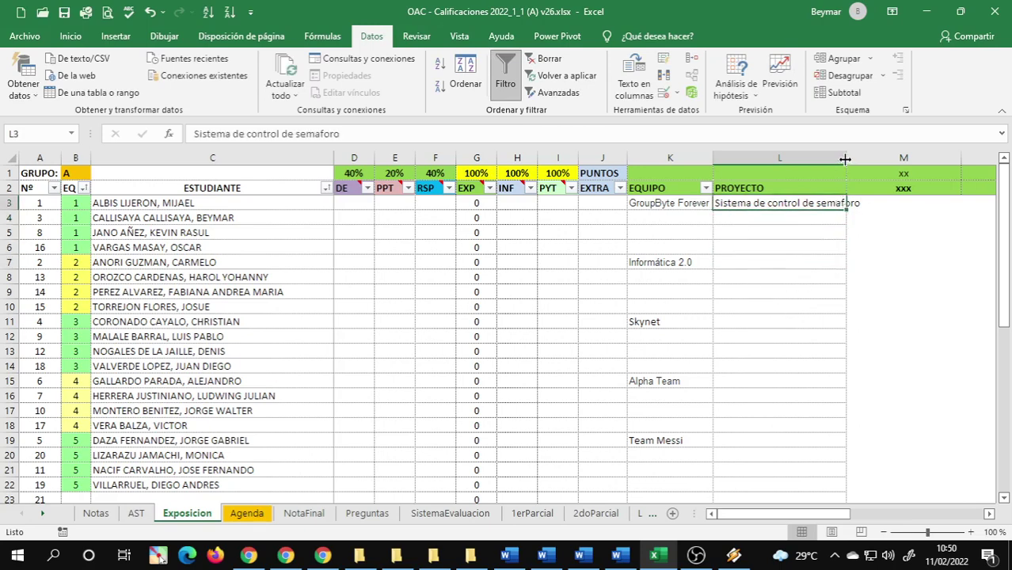
{"action": "left_click_drag", "start_coordinate": [846, 158], "coordinate": [865, 156]}
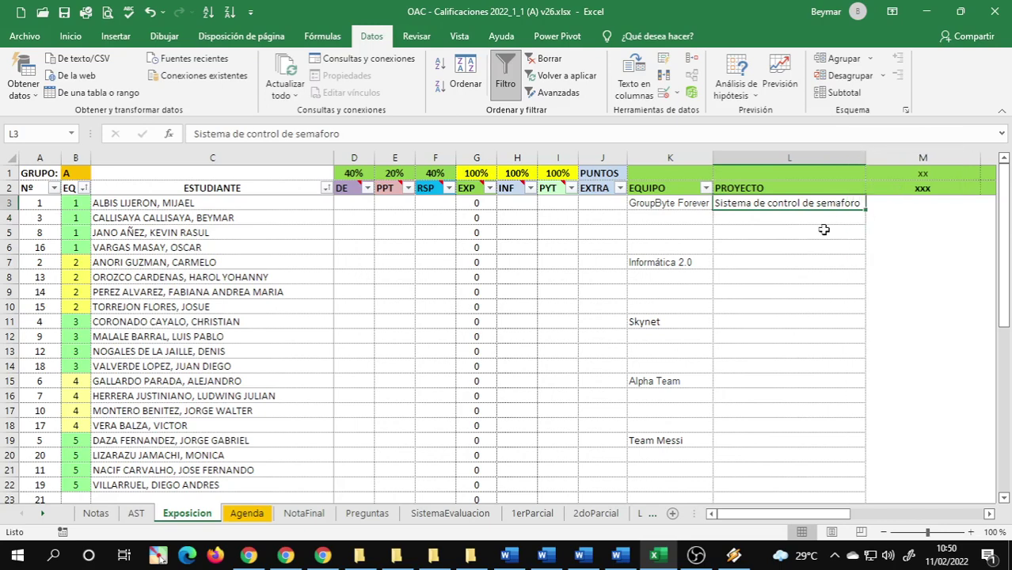
{"action": "key", "text": "ctrl+z"}
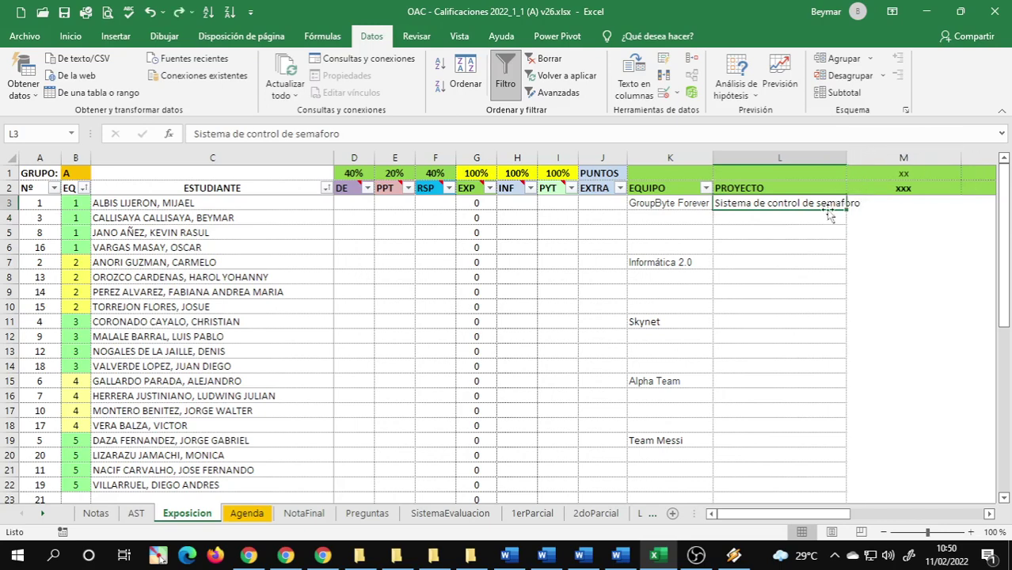
Enter "Sin propuesta" as Informática 2.0's project in cell L7
{"action": "left_click", "coordinate": [762, 265]}
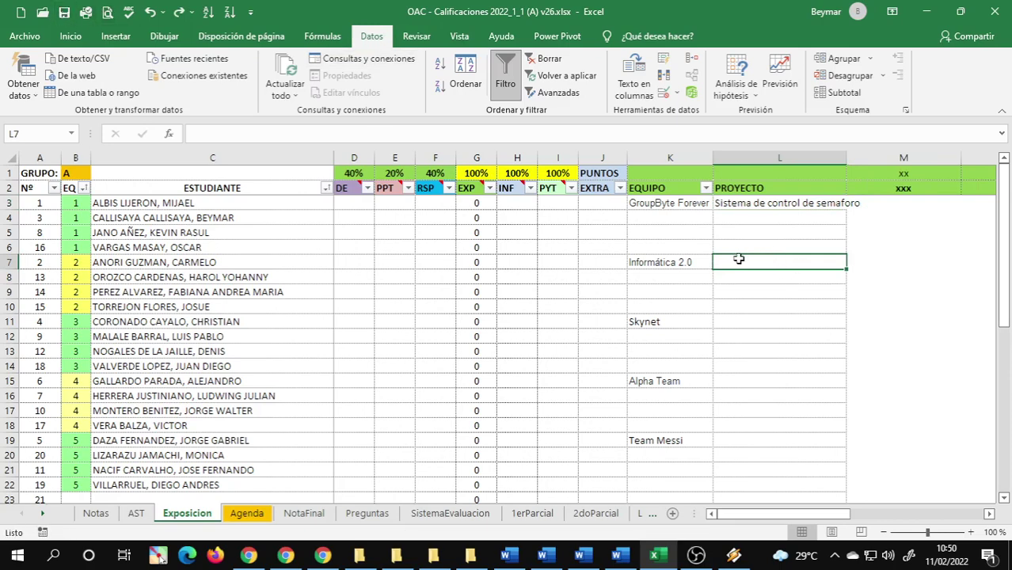
{"action": "left_click", "coordinate": [683, 262]}
{"action": "left_click", "coordinate": [758, 251]}
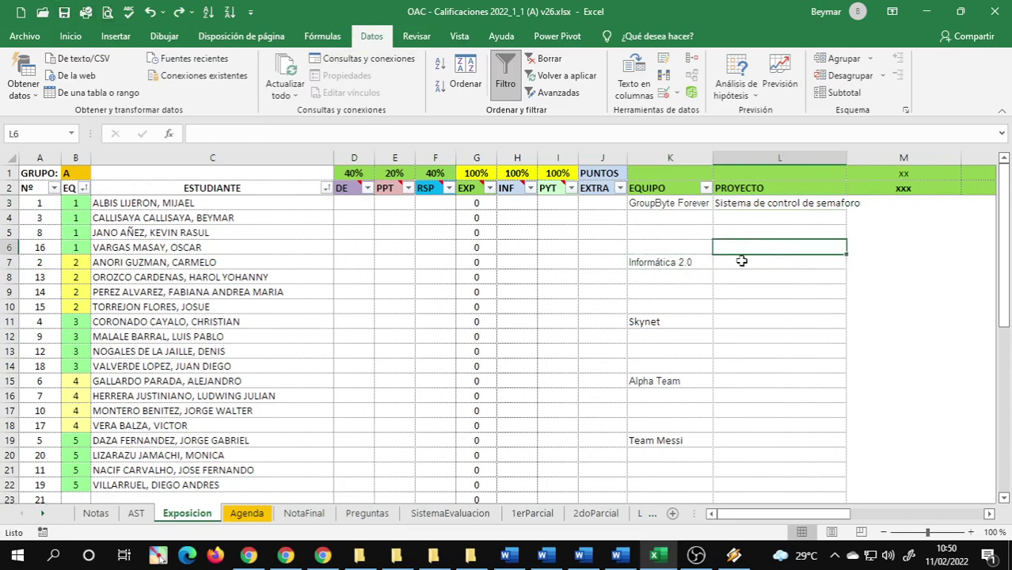
{"action": "left_click", "coordinate": [732, 258]}
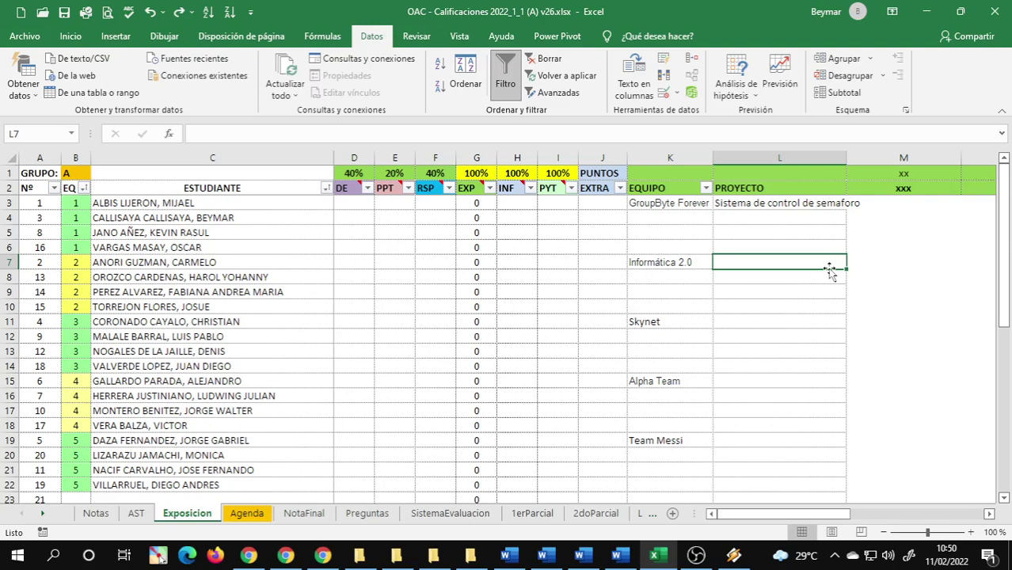
{"action": "type", "text": "Sin pro"}
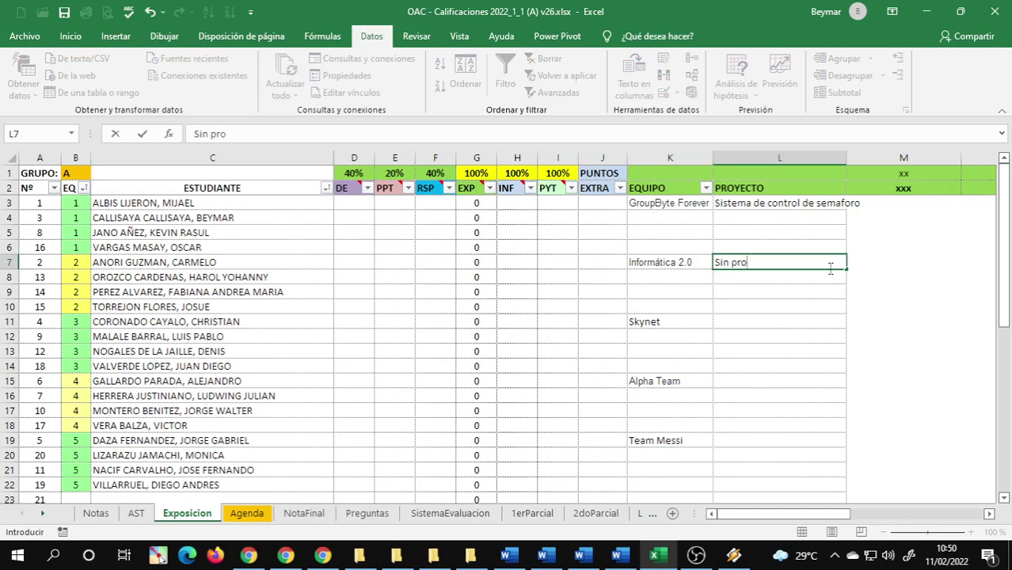
{"action": "type", "text": "puesta"}
{"action": "key", "text": "Return"}
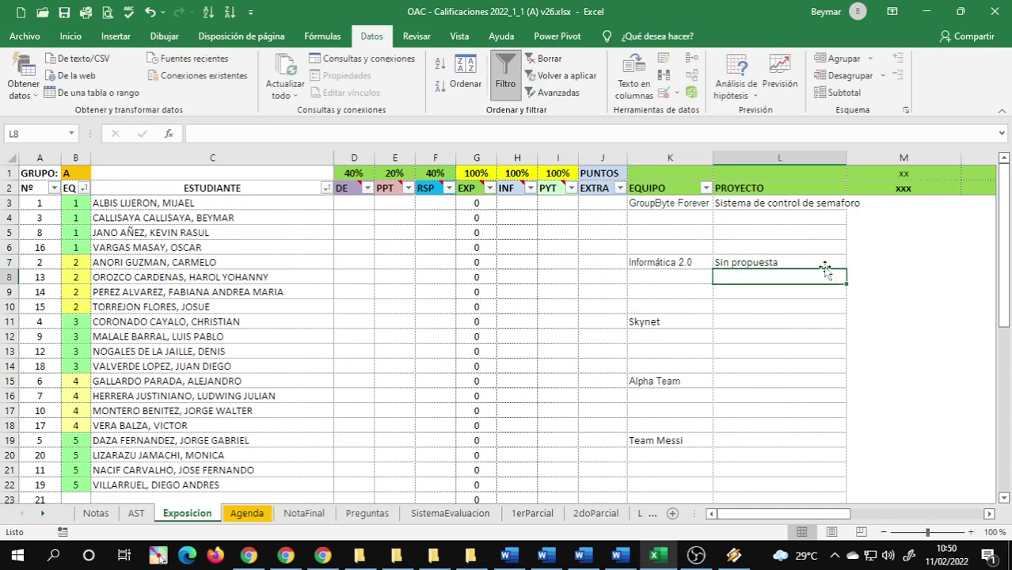
Enter "Sin propuesta" as Skynet's project in cell L11
{"action": "left_click", "coordinate": [749, 318]}
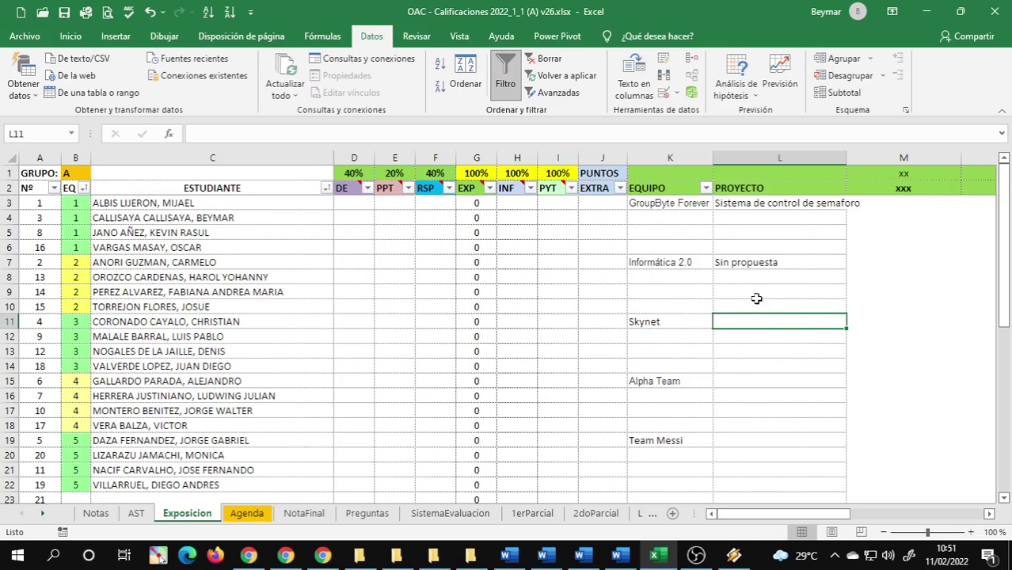
{"action": "type", "text": "Sin "}
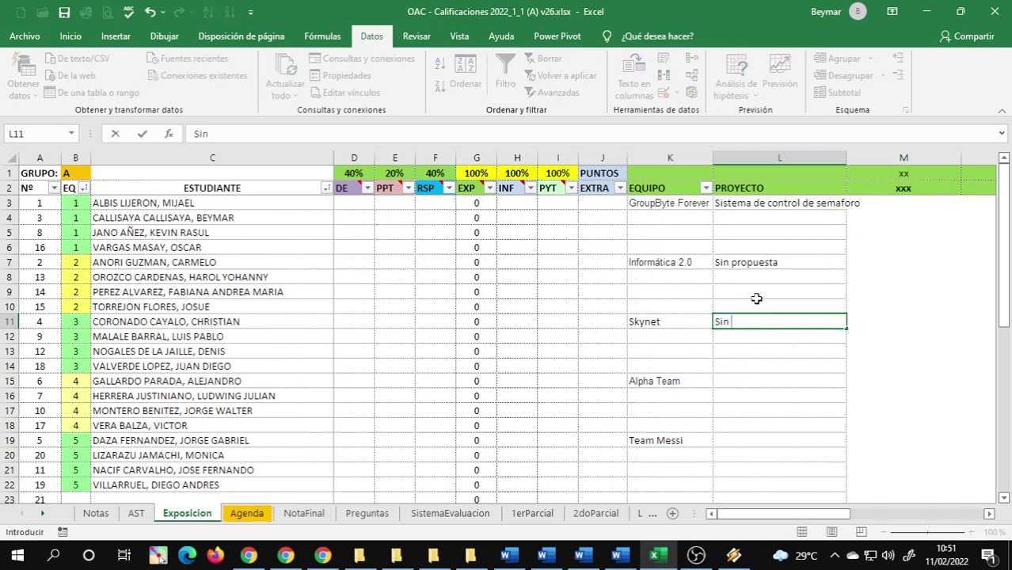
{"action": "type", "text": "propuesta"}
{"action": "key", "text": "Return"}
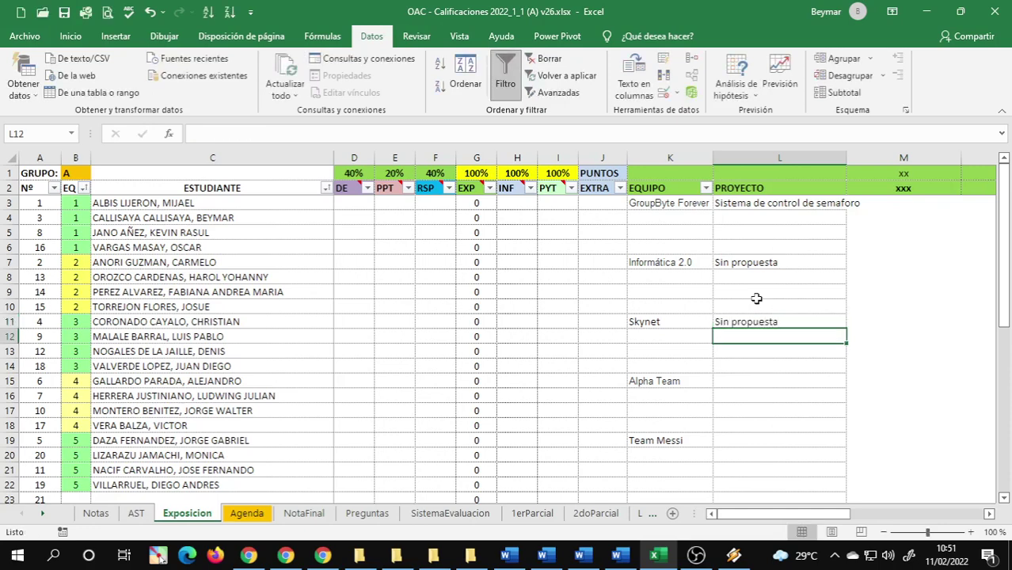
Replace Skynet's project entry in L11 with "Sistema de control de semáforo"
{"action": "left_click", "coordinate": [749, 318]}
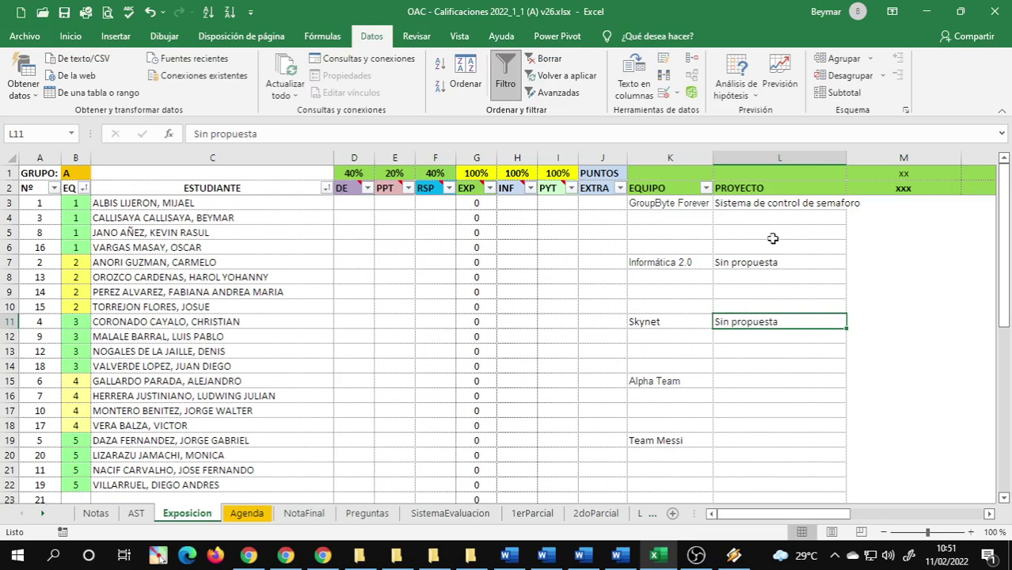
{"action": "left_click", "coordinate": [759, 201]}
{"action": "left_click", "coordinate": [737, 325]}
{"action": "scroll", "coordinate": [744, 339], "scroll_direction": "down", "scroll_amount": 2}
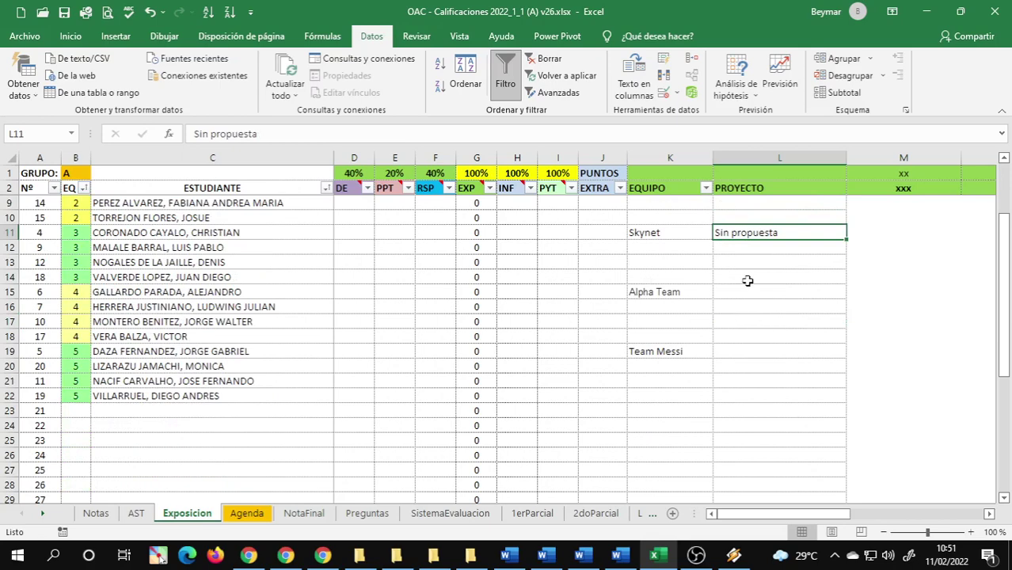
{"action": "scroll", "coordinate": [740, 269], "scroll_direction": "up", "scroll_amount": 2}
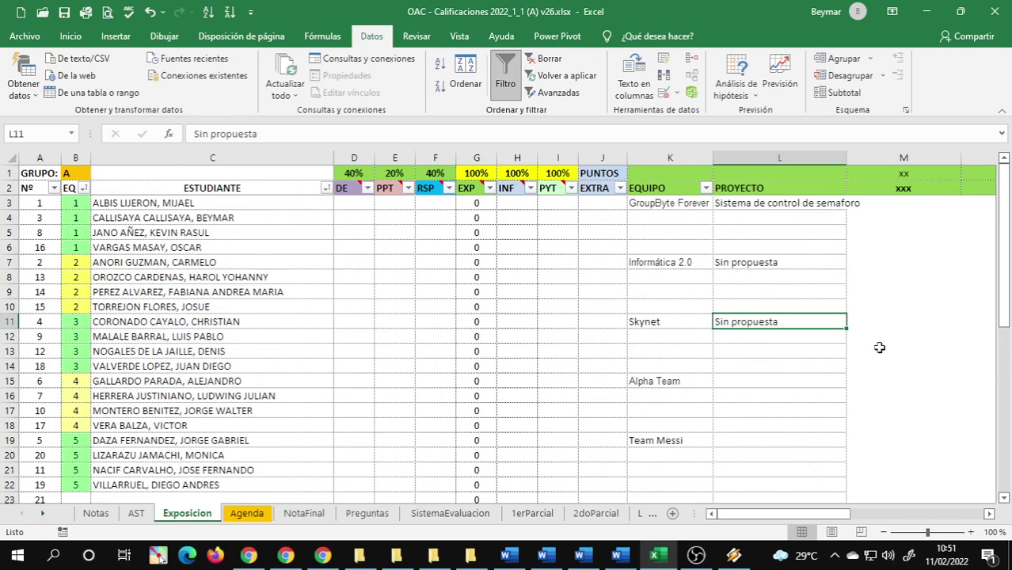
{"action": "type", "text": "Sistema"}
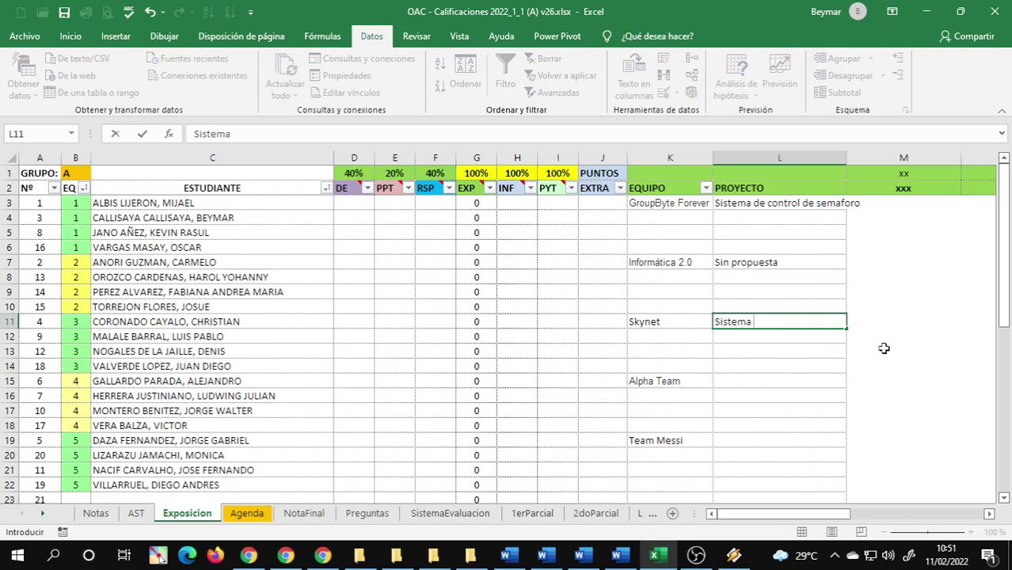
{"action": "type", "text": "de control de sema"}
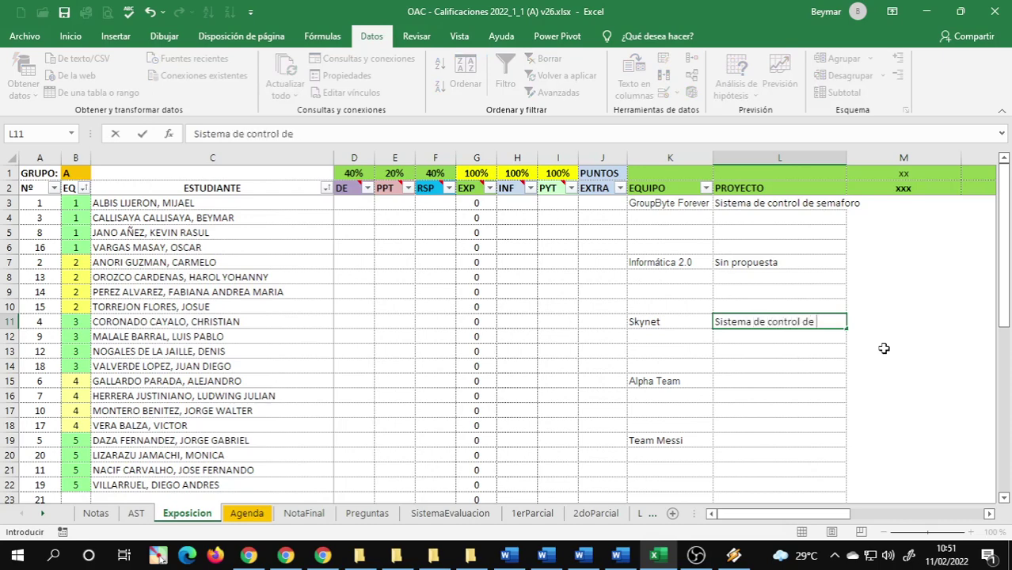
{"action": "key", "text": "BackSpace"}
{"action": "type", "text": "áfo"}
{"action": "key", "text": "BackSpace"}
{"action": "key", "text": "BackSpace"}
{"action": "key", "text": "BackSpace"}
{"action": "type", "text": "áforo"}
{"action": "key", "text": "Return"}
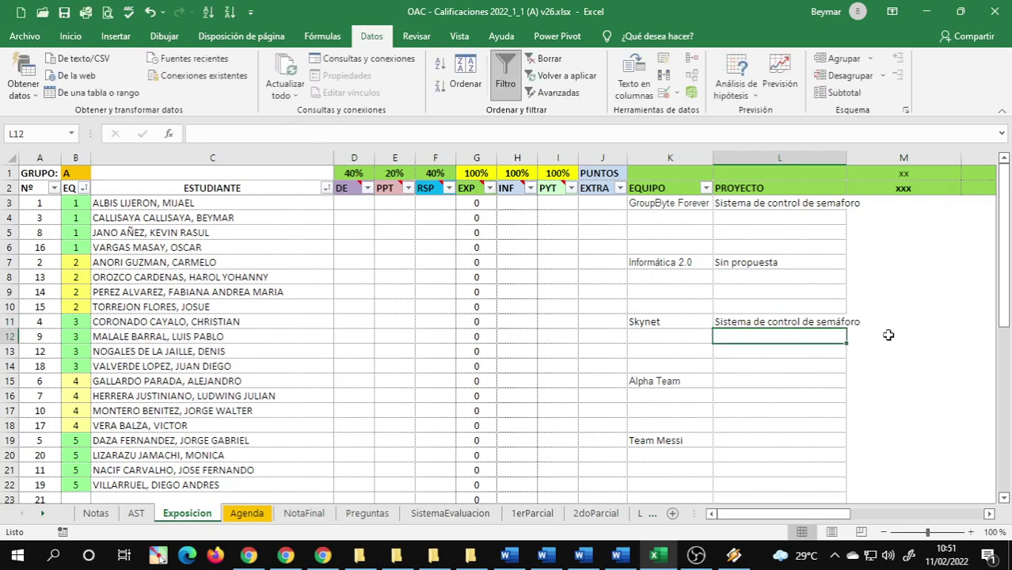
Correct GroupByte Forever's project in L3 to read "Sistema de control de semáforo", with the accent
{"action": "left_click", "coordinate": [762, 208]}
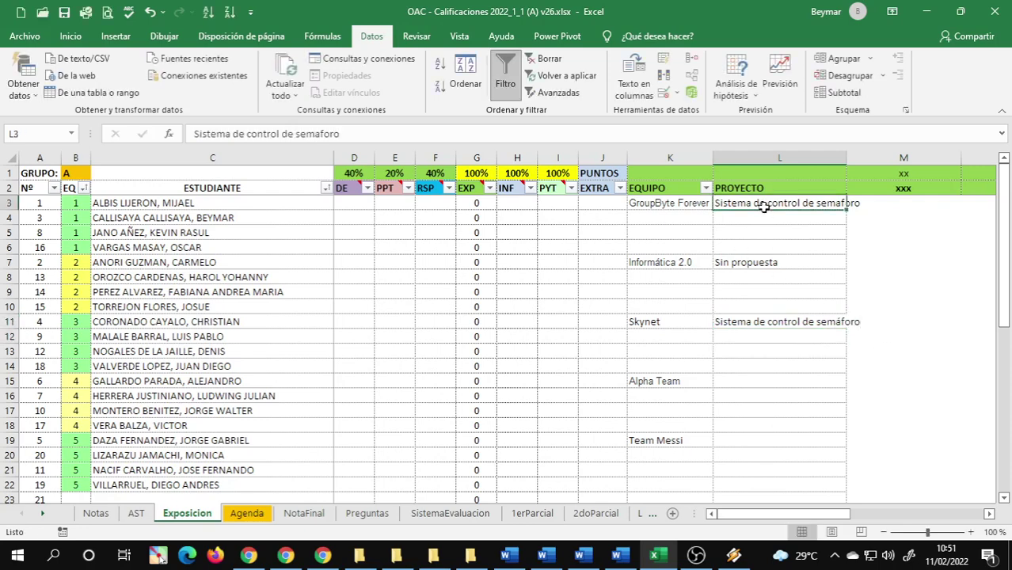
{"action": "double_click", "coordinate": [840, 203]}
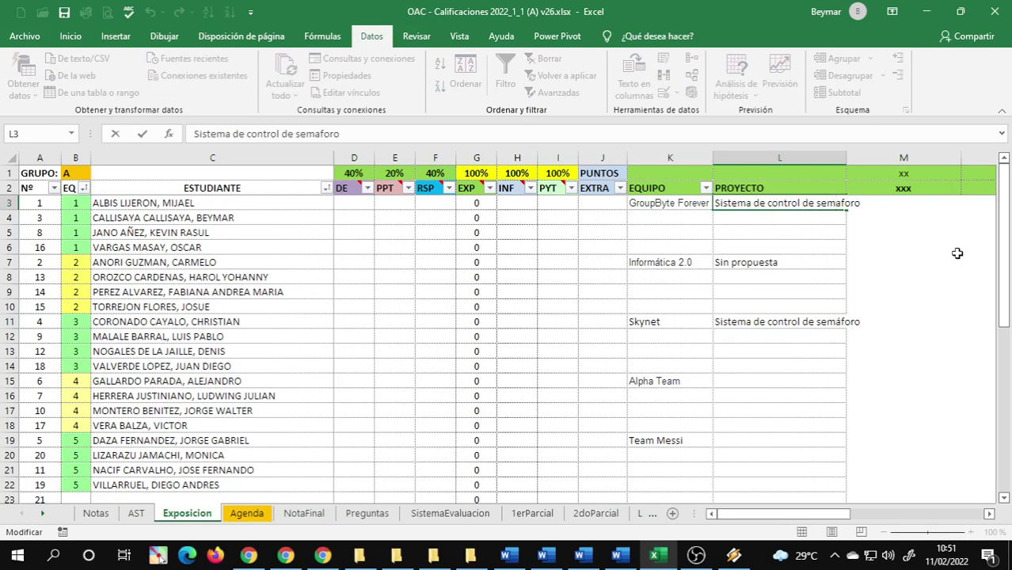
{"action": "key", "text": "Delete"}
{"action": "type", "text": "á"}
{"action": "key", "text": "BackSpace"}
{"action": "key", "text": "BackSpace"}
{"action": "type", "text": "áf"}
{"action": "key", "text": "Return"}
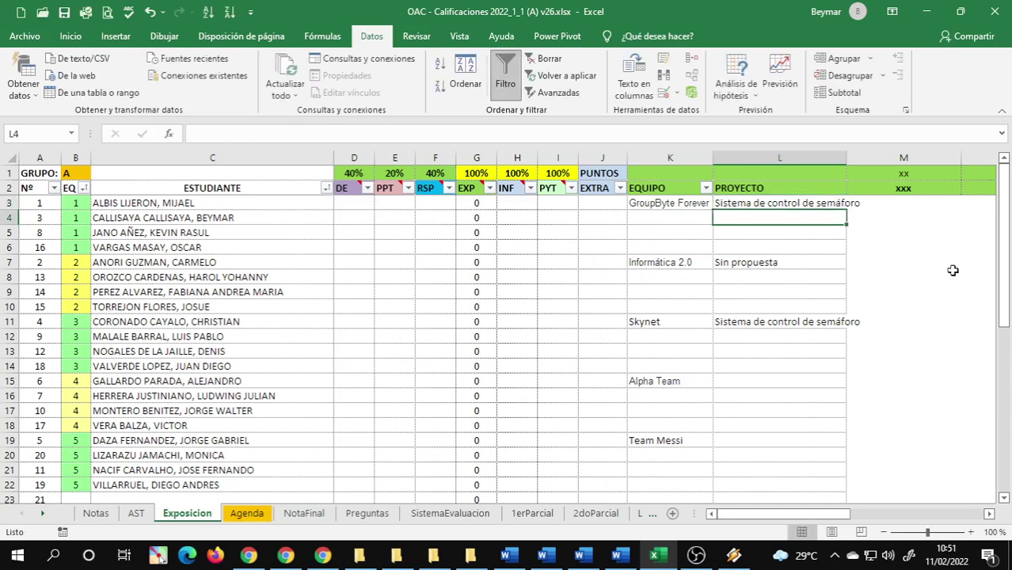
Save the grades workbook with Alpha Team's project cell L15 selected
{"action": "left_click", "coordinate": [741, 380]}
{"action": "scroll", "coordinate": [744, 368], "scroll_direction": "down", "scroll_amount": 1}
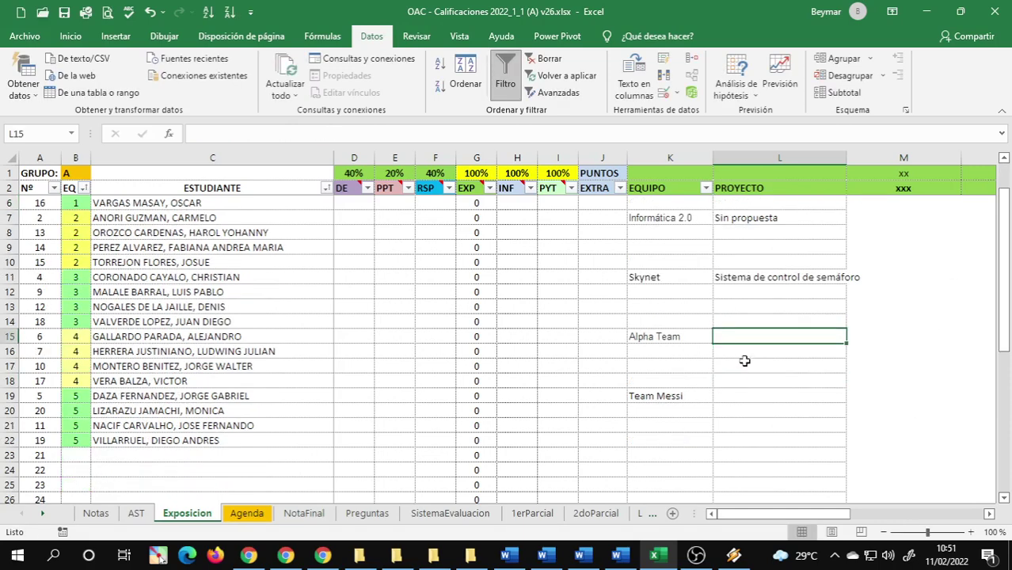
{"action": "scroll", "coordinate": [744, 361], "scroll_direction": "down", "scroll_amount": 1}
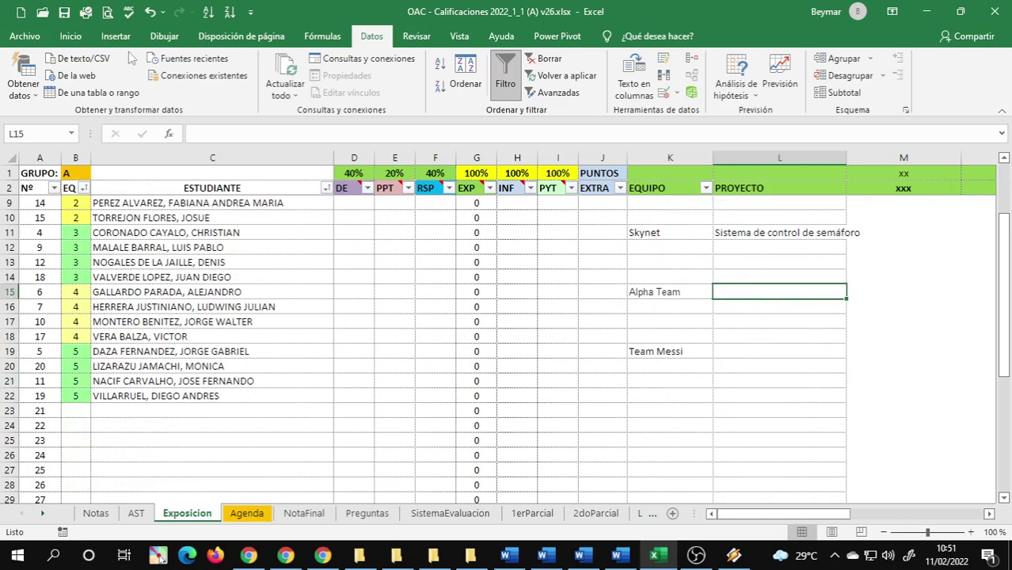
{"action": "left_click", "coordinate": [64, 12]}
Enter "Sin propuesta" as Alpha Team's project in cell L15
{"action": "left_click", "coordinate": [743, 351]}
{"action": "left_click", "coordinate": [745, 305]}
{"action": "left_click", "coordinate": [751, 291]}
{"action": "type", "text": "Sin propuesta"}
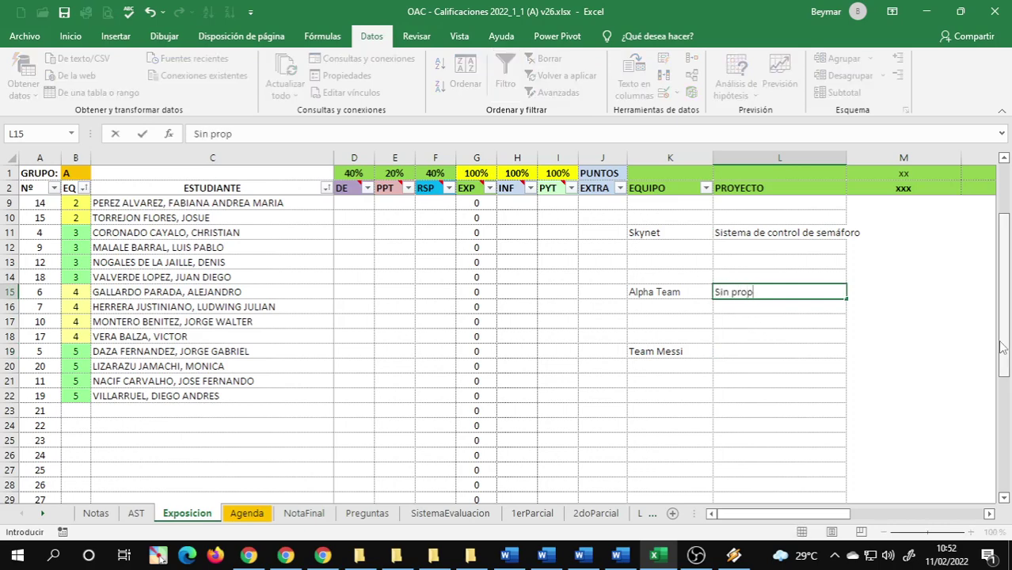
{"action": "key", "text": "Return"}
Enter "Sistema de control de puertas con sensor de movimiento" as Team Messi's project in cell L19
{"action": "key", "text": "Return"}
{"action": "key", "text": "Return"}
{"action": "key", "text": "Return"}
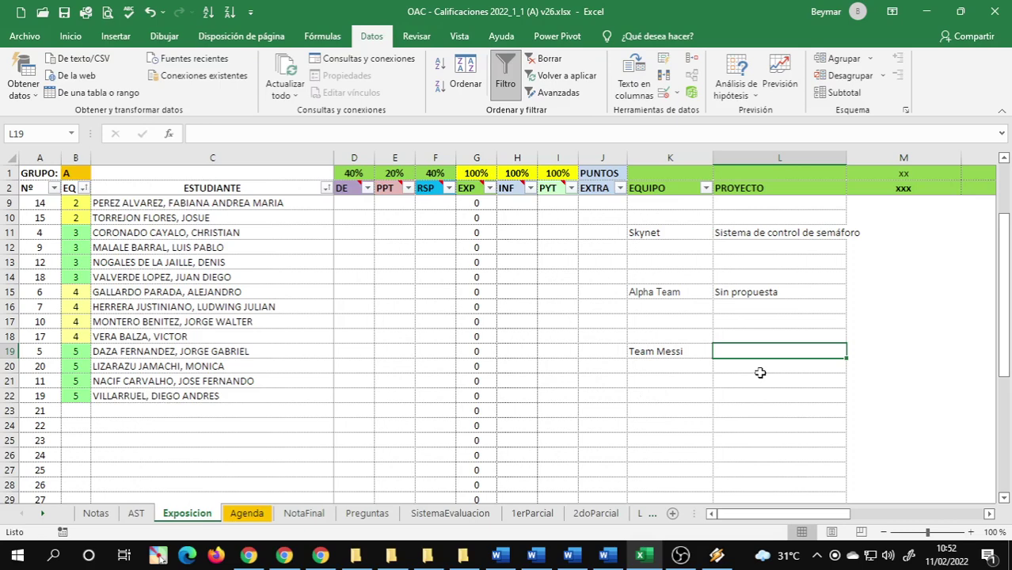
{"action": "scroll", "coordinate": [749, 350], "scroll_direction": "up", "scroll_amount": 2}
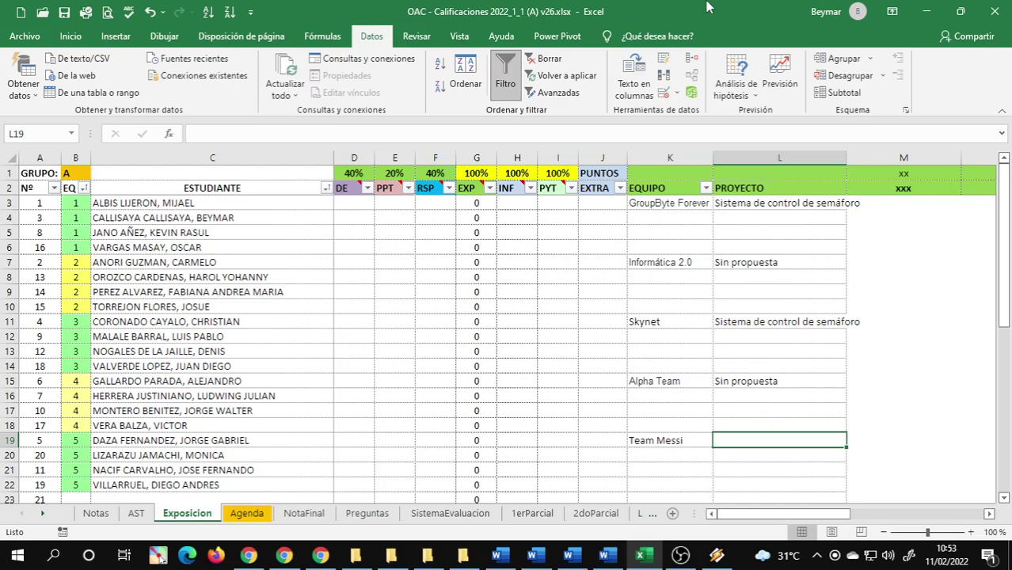
{"action": "type", "text": "Sistema"}
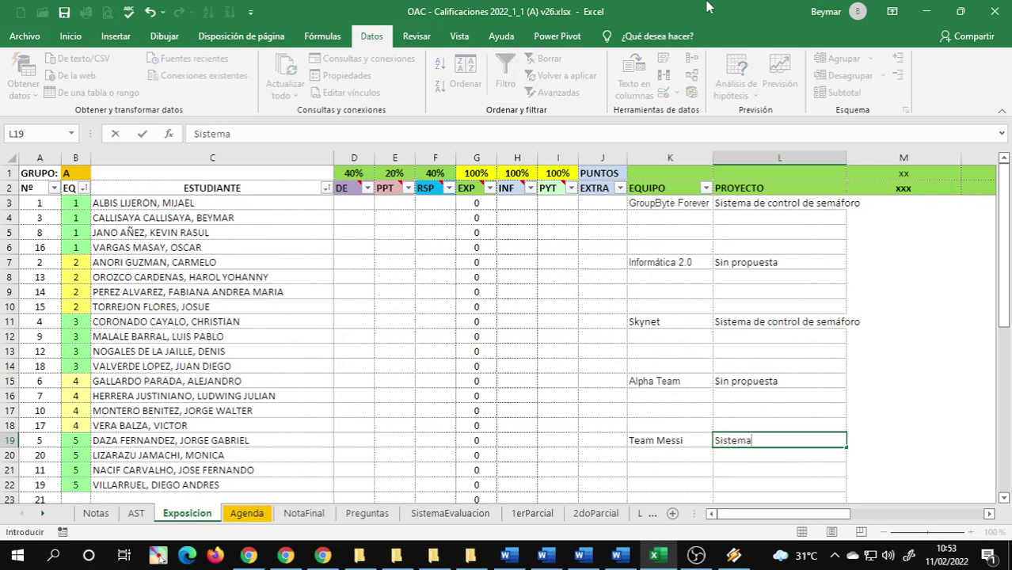
{"action": "type", "text": " de control de p"}
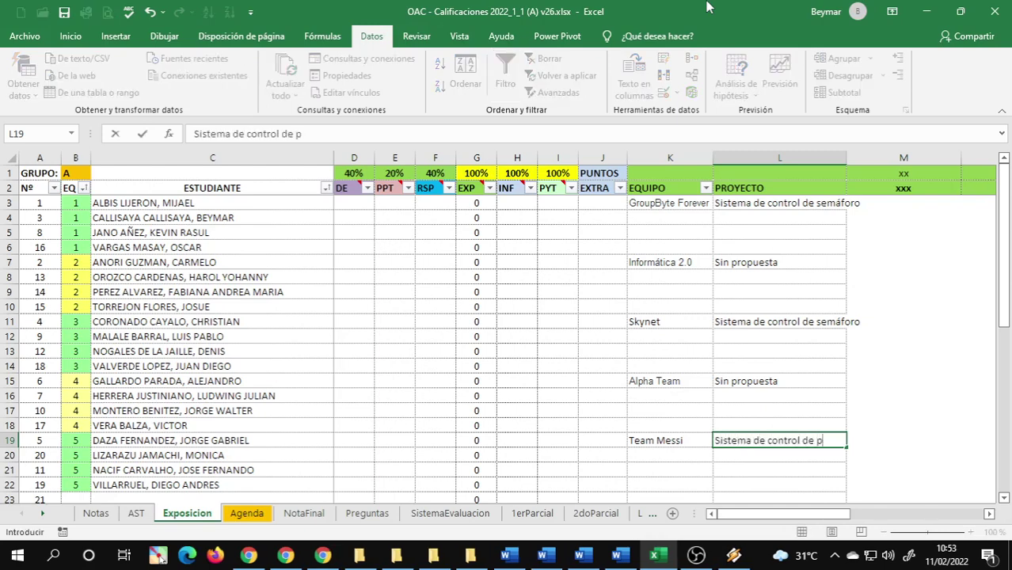
{"action": "type", "text": "uertas con sensor"}
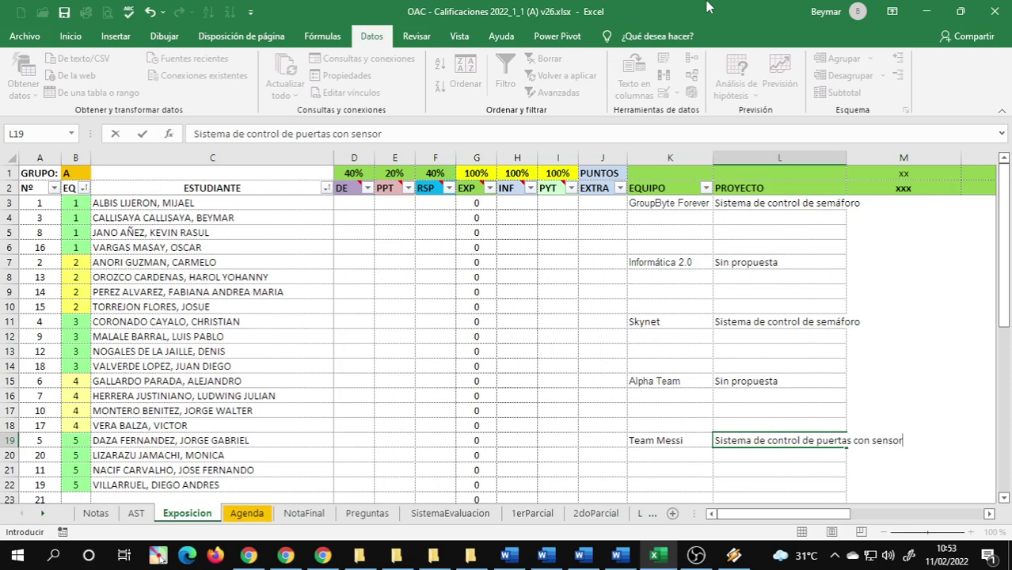
{"action": "type", "text": " de movim"}
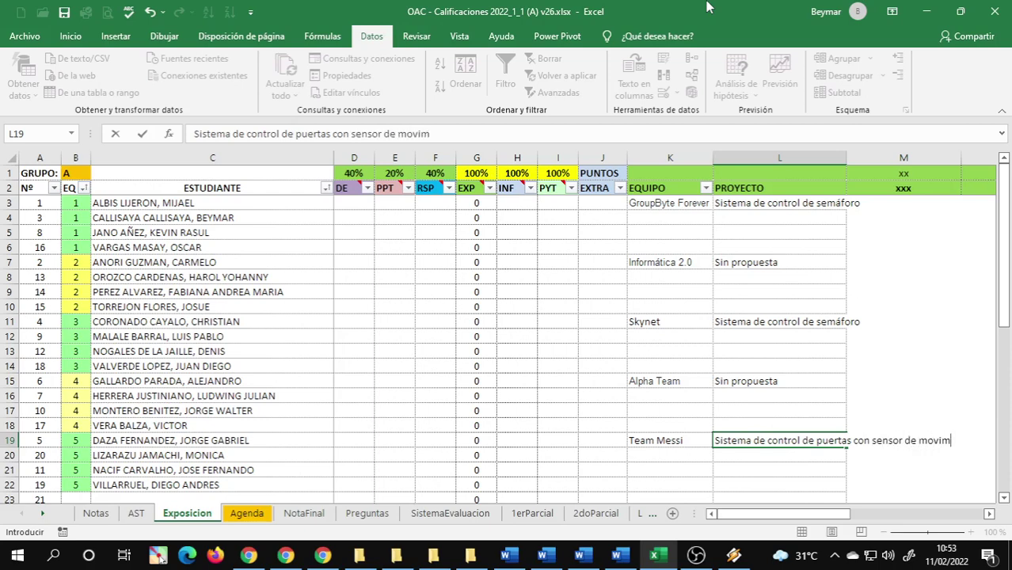
{"action": "type", "text": "iento"}
{"action": "key", "text": "Return"}
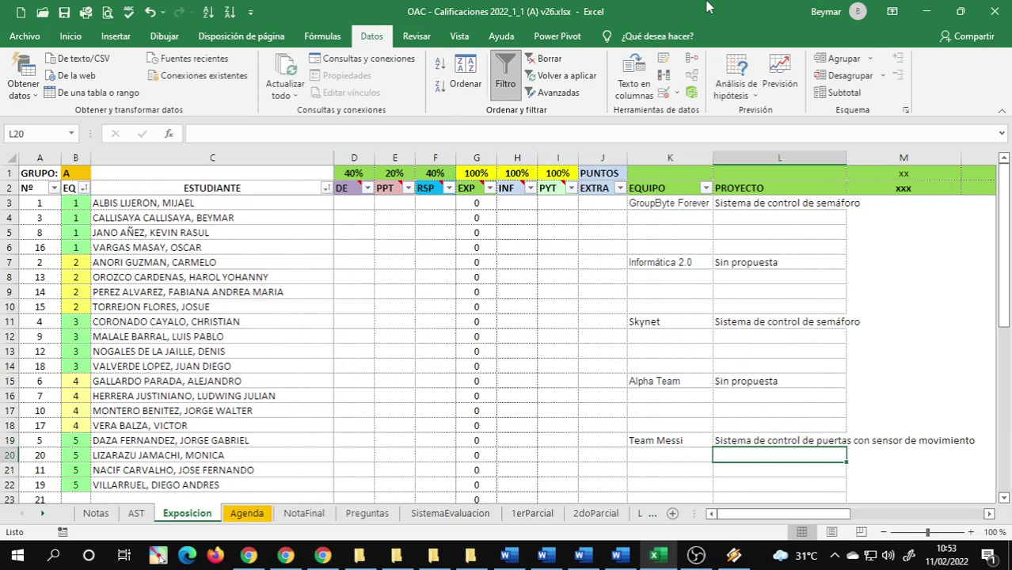
{"action": "left_click", "coordinate": [761, 209]}
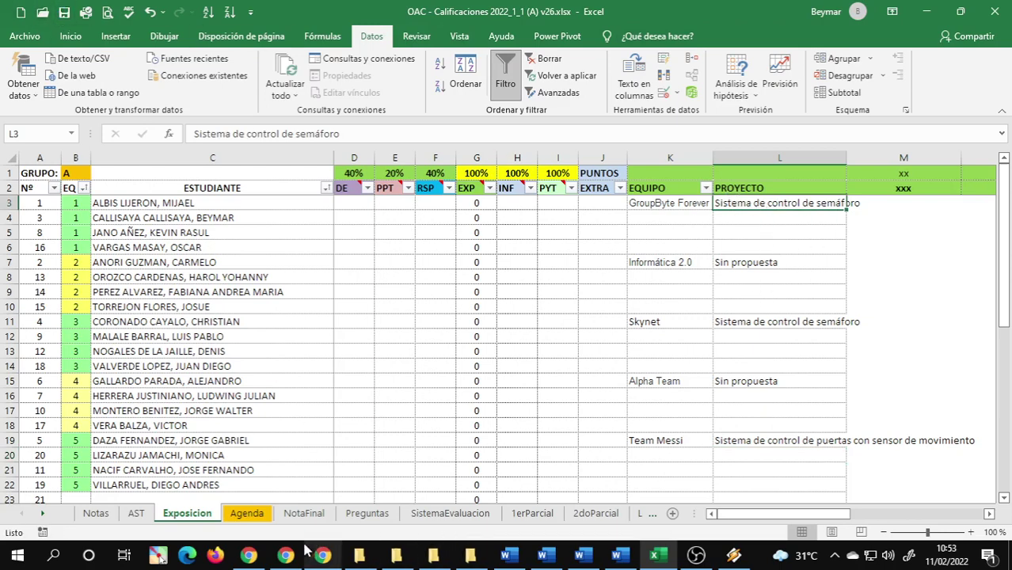
Switch to the Google Meet call, present the entire screen to the class and hide the sharing notice
{"action": "mouse_move", "coordinate": [301, 556]}
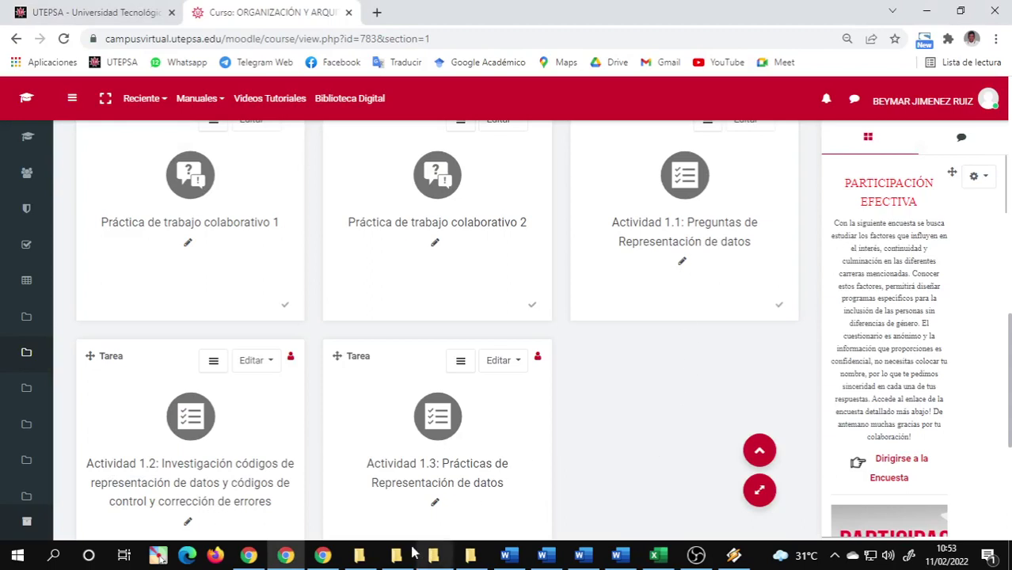
{"action": "left_click", "coordinate": [322, 554]}
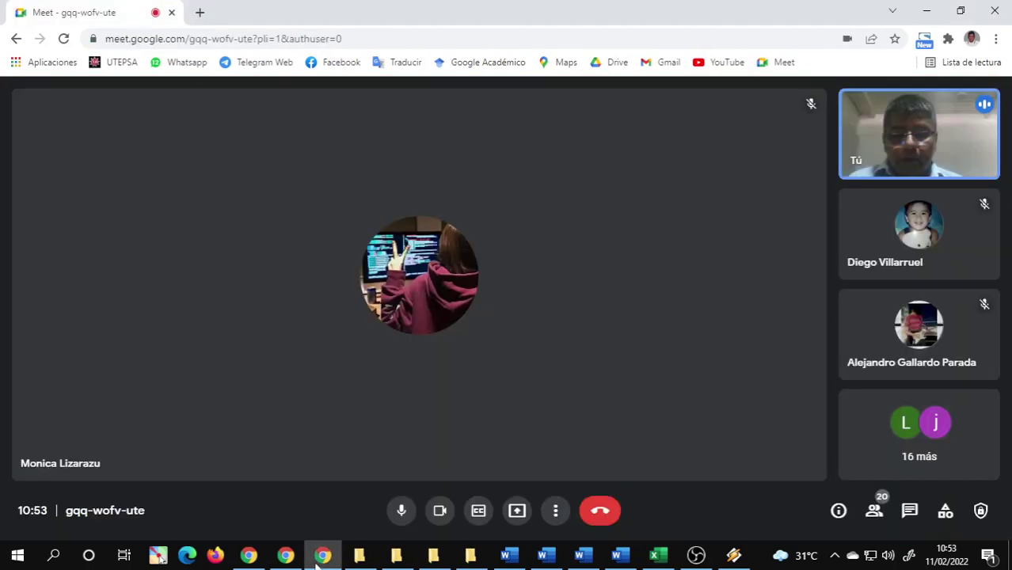
{"action": "left_click", "coordinate": [516, 510]}
{"action": "left_click", "coordinate": [560, 406]}
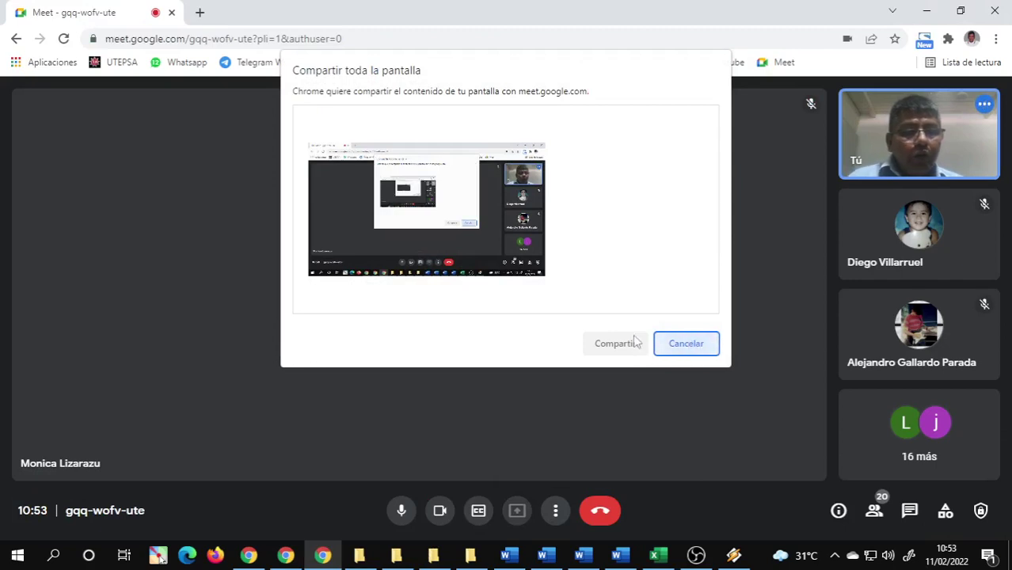
{"action": "left_click", "coordinate": [418, 198]}
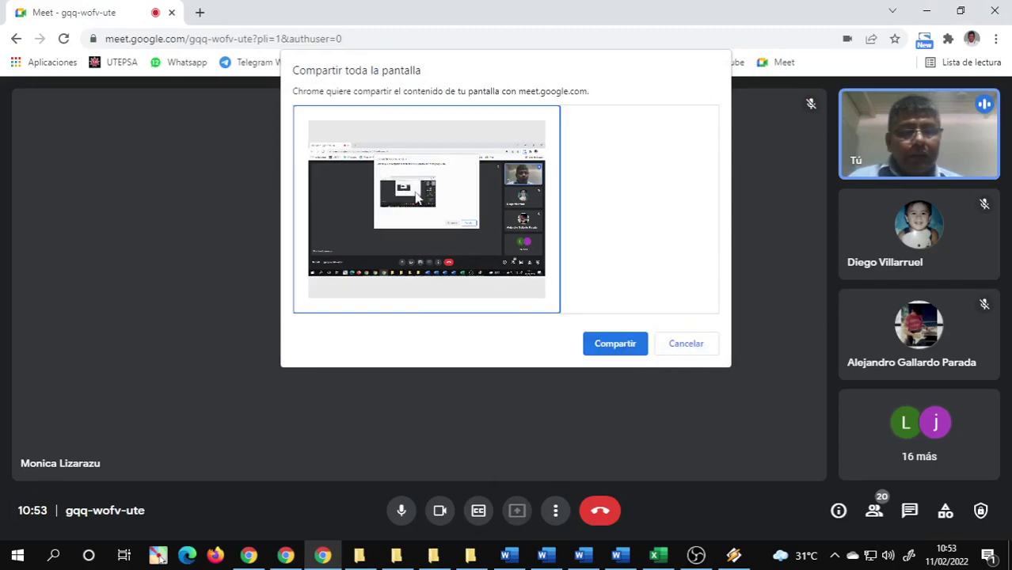
{"action": "left_click", "coordinate": [618, 345]}
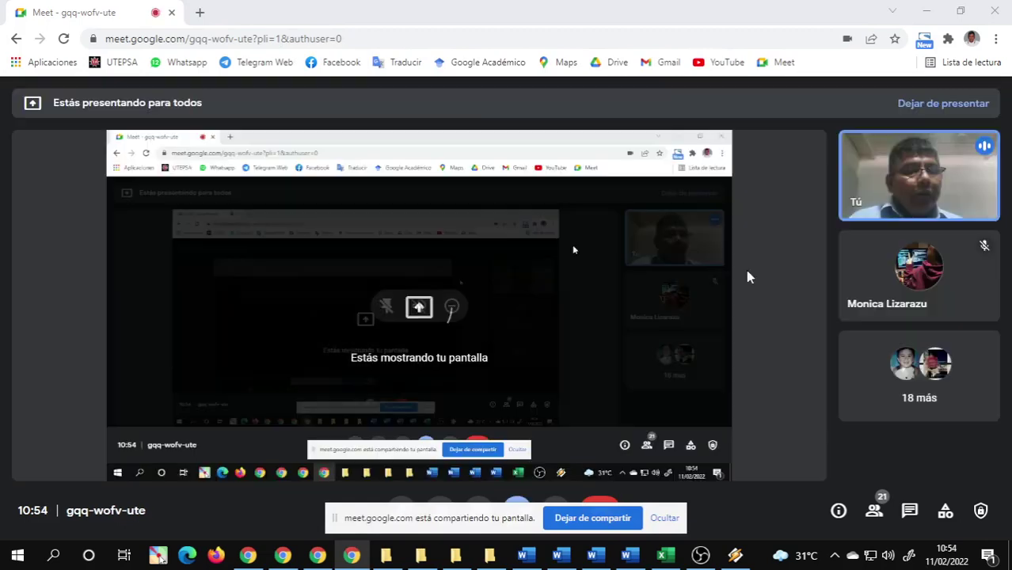
{"action": "left_click", "coordinate": [664, 518]}
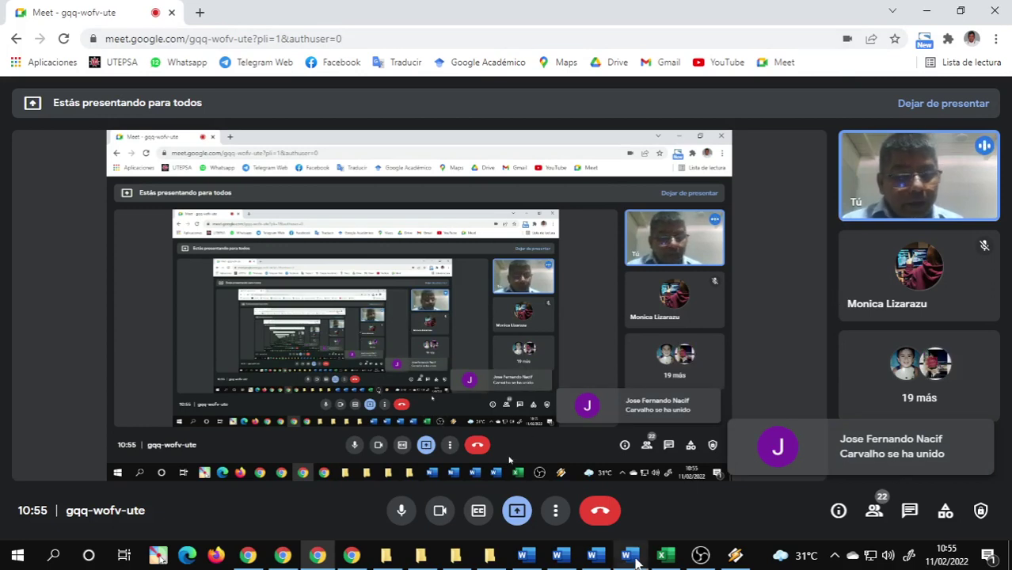
Switch to the Excel workbook and review the project entries of all the teams in column L
{"action": "left_click", "coordinate": [663, 554]}
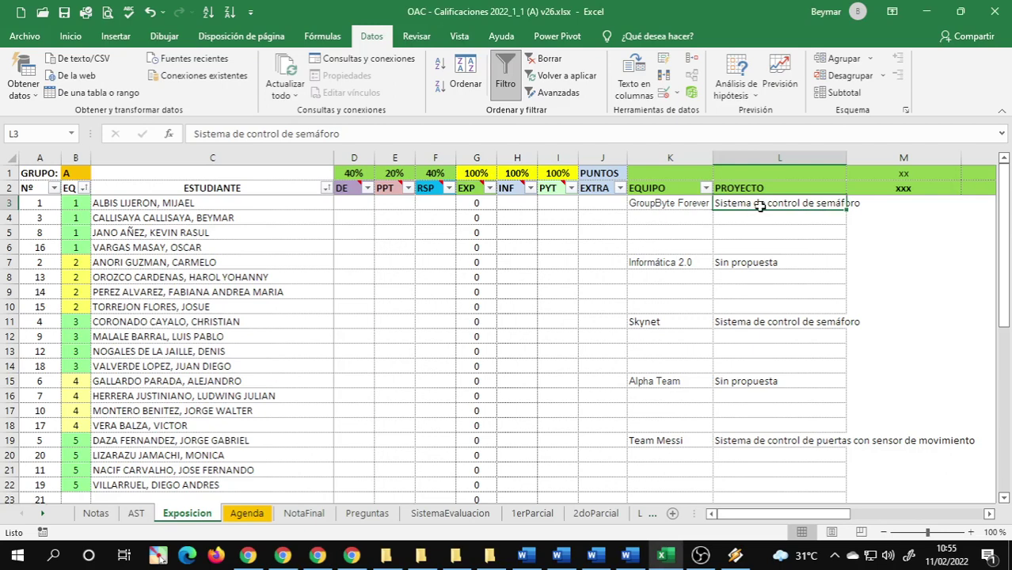
{"action": "left_click", "coordinate": [749, 273]}
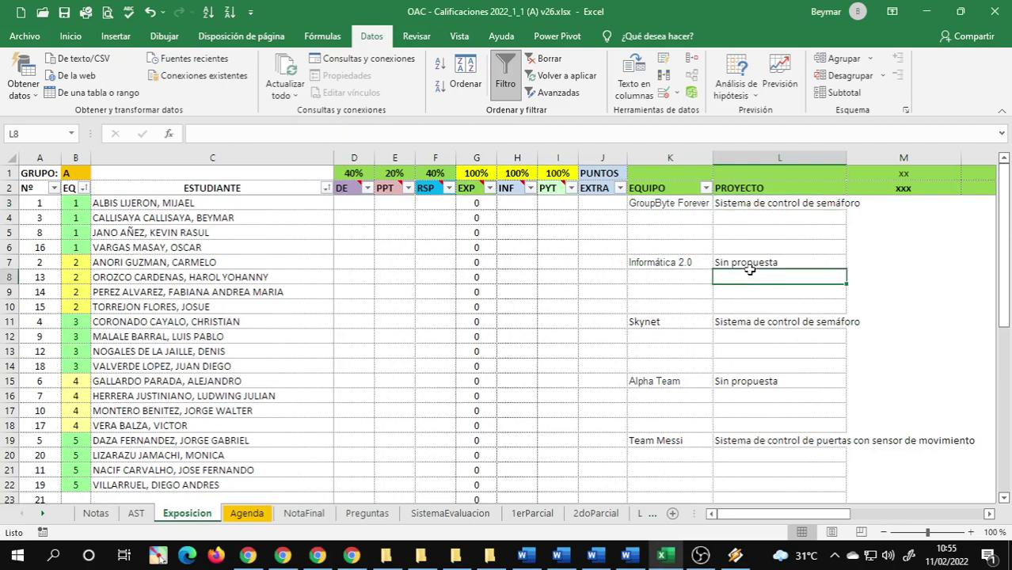
{"action": "left_click", "coordinate": [745, 322]}
{"action": "left_click", "coordinate": [749, 382]}
{"action": "scroll", "coordinate": [756, 368], "scroll_direction": "down", "scroll_amount": 2}
{"action": "left_click", "coordinate": [761, 353]}
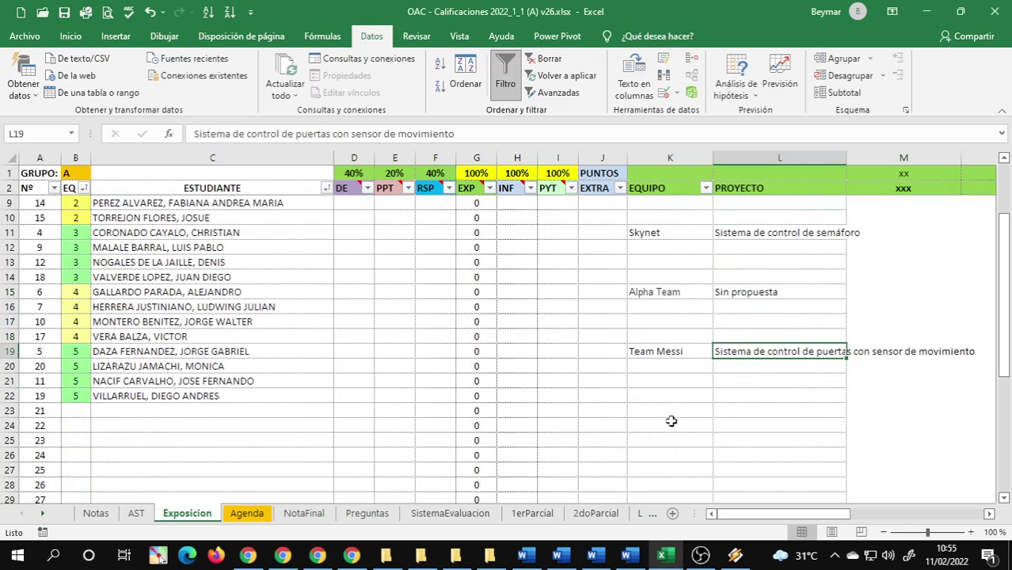
{"action": "scroll", "coordinate": [782, 366], "scroll_direction": "up", "scroll_amount": 2}
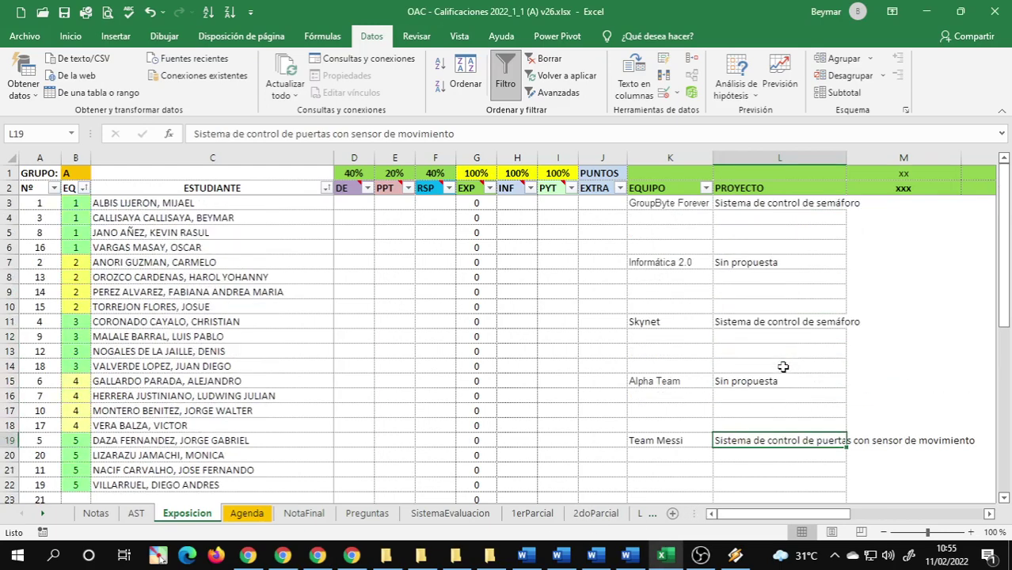
Check on the class in the Google Meet call, consulting the Excel workbook in between
{"action": "left_click", "coordinate": [333, 558]}
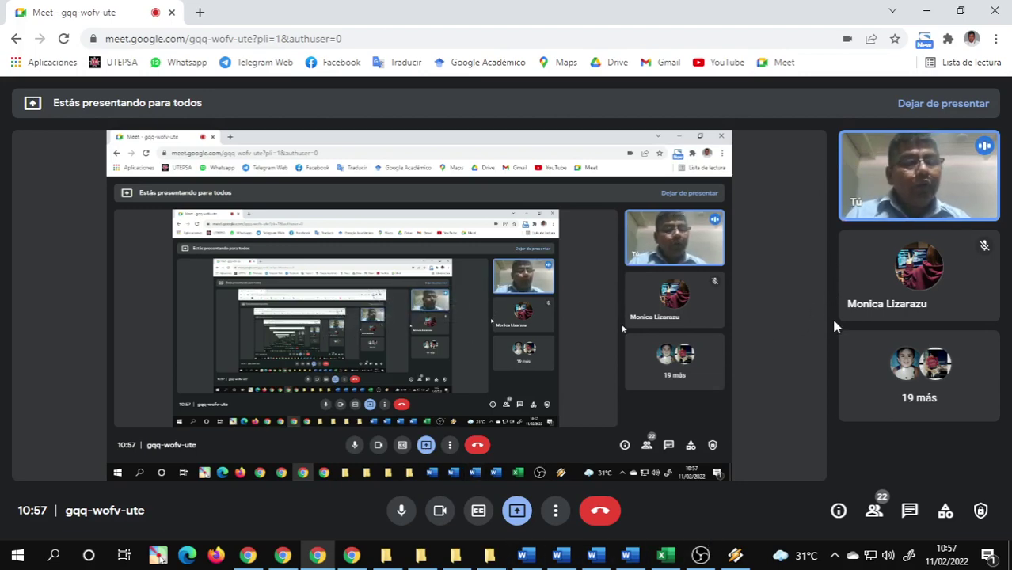
{"action": "left_click", "coordinate": [657, 557]}
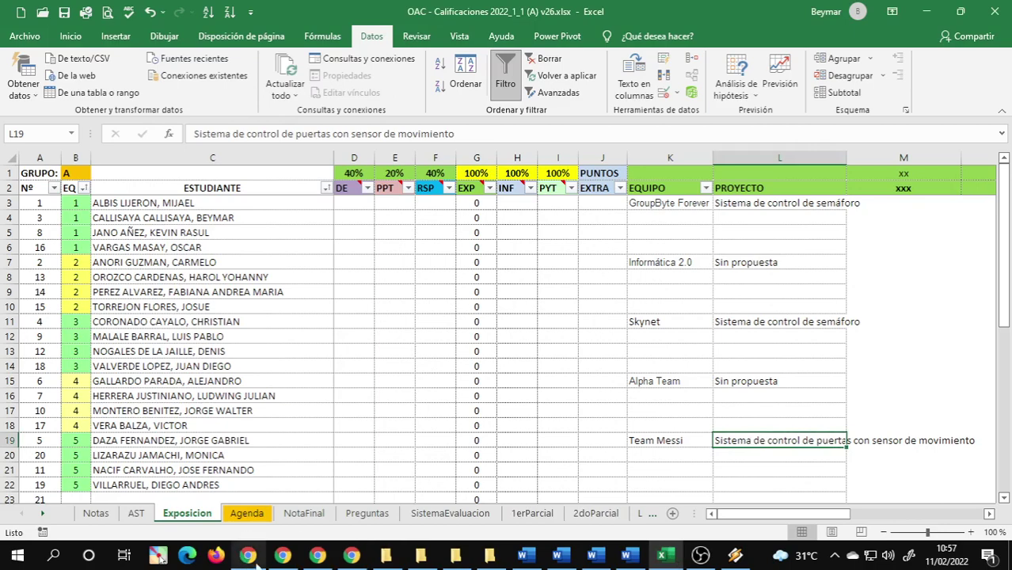
{"action": "mouse_move", "coordinate": [319, 557]}
{"action": "left_click", "coordinate": [400, 495]}
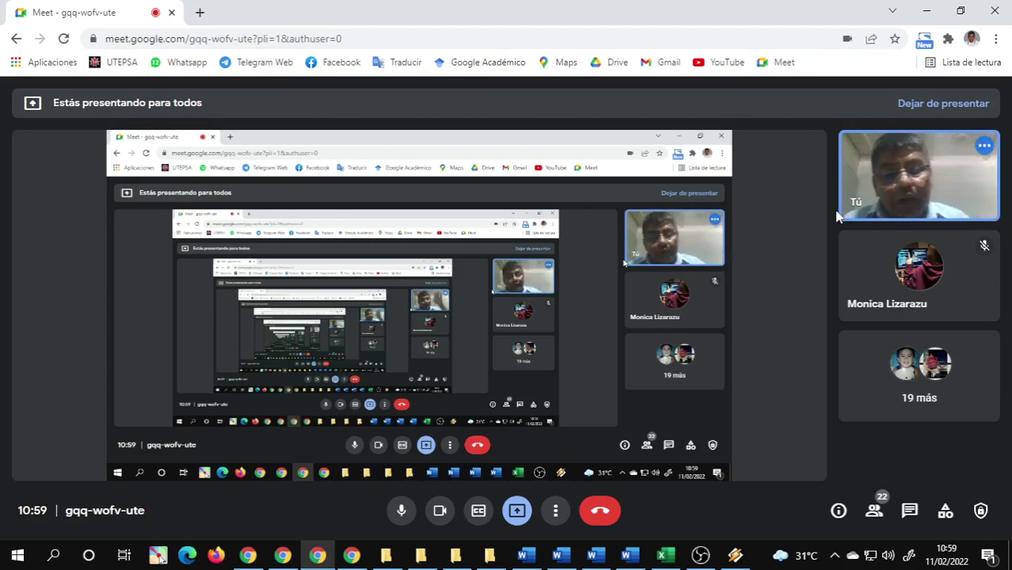
Switch to the Excel workbook and enter 50 for each GroupByte Forever member in cells M3 to M6
{"action": "left_click", "coordinate": [664, 555]}
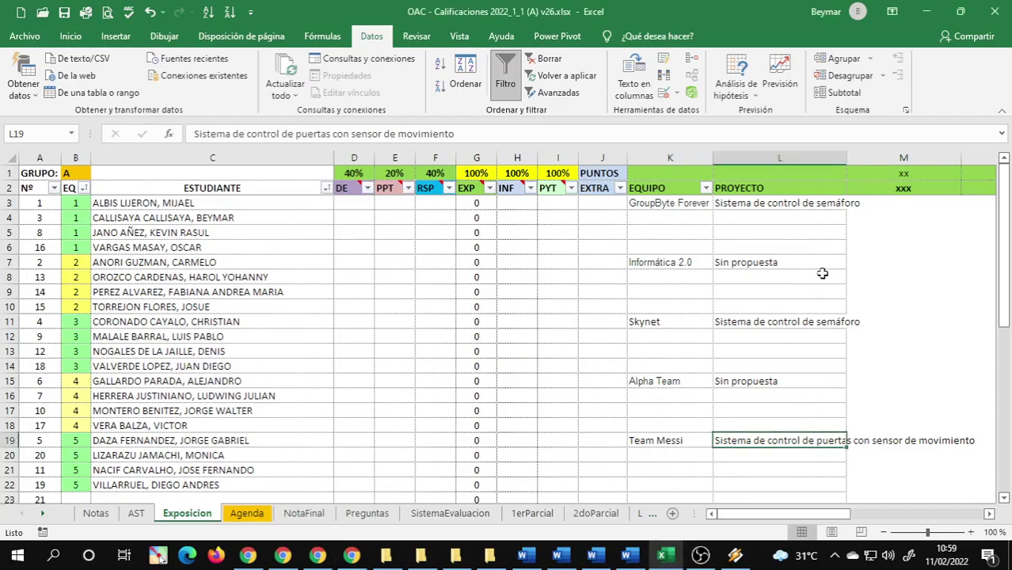
{"action": "left_click", "coordinate": [879, 204]}
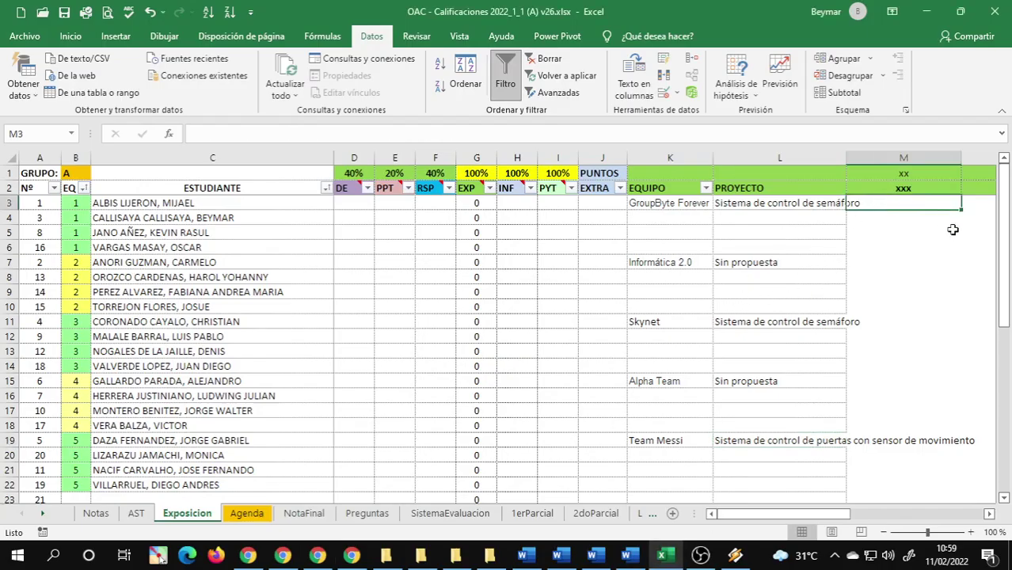
{"action": "left_click", "coordinate": [868, 259]}
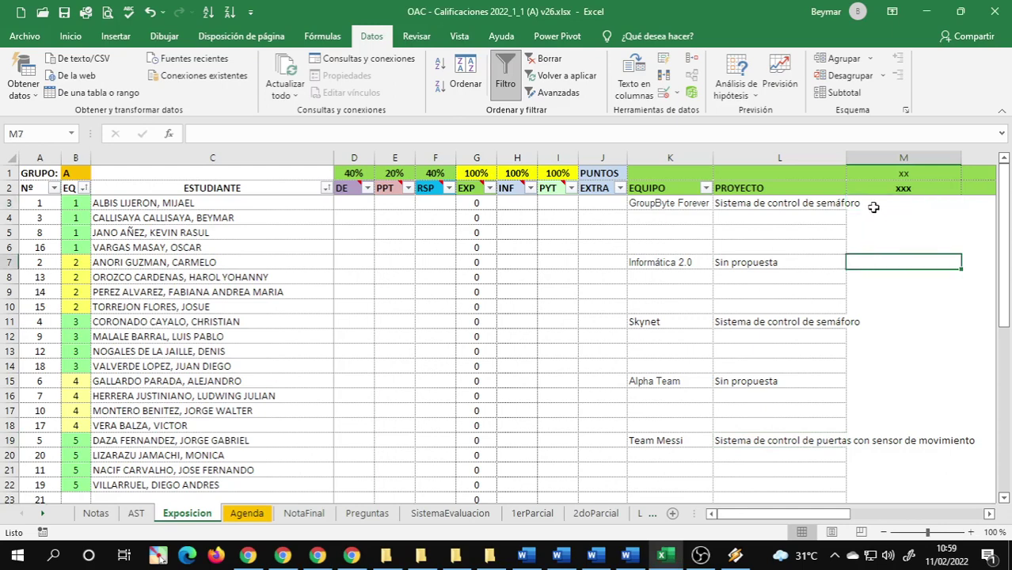
{"action": "left_click", "coordinate": [871, 208]}
{"action": "type", "text": "50"}
{"action": "key", "text": "Return"}
{"action": "type", "text": "0"}
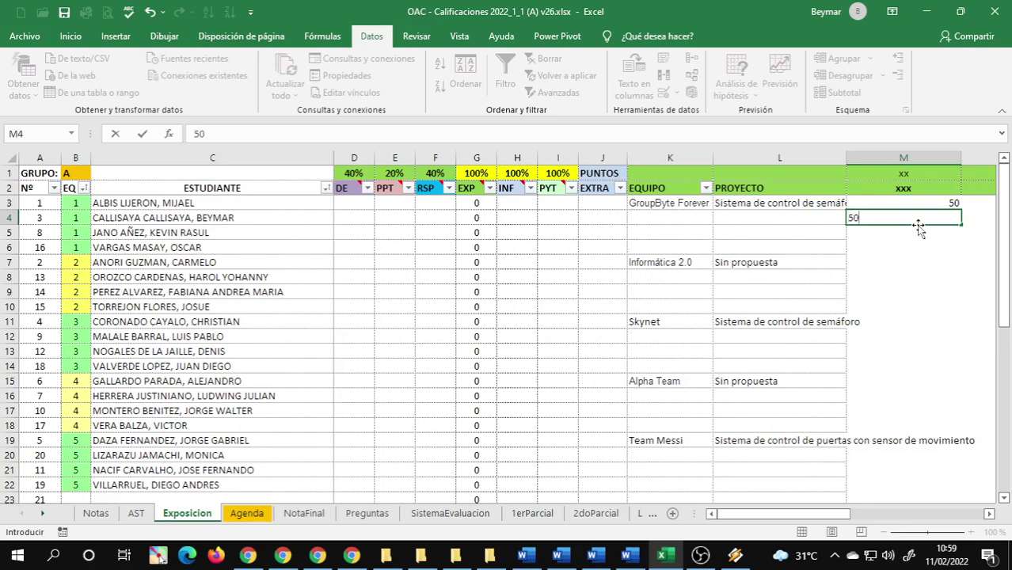
{"action": "key", "text": "Return"}
{"action": "type", "text": "50"}
{"action": "key", "text": "Return"}
{"action": "type", "text": "50"}
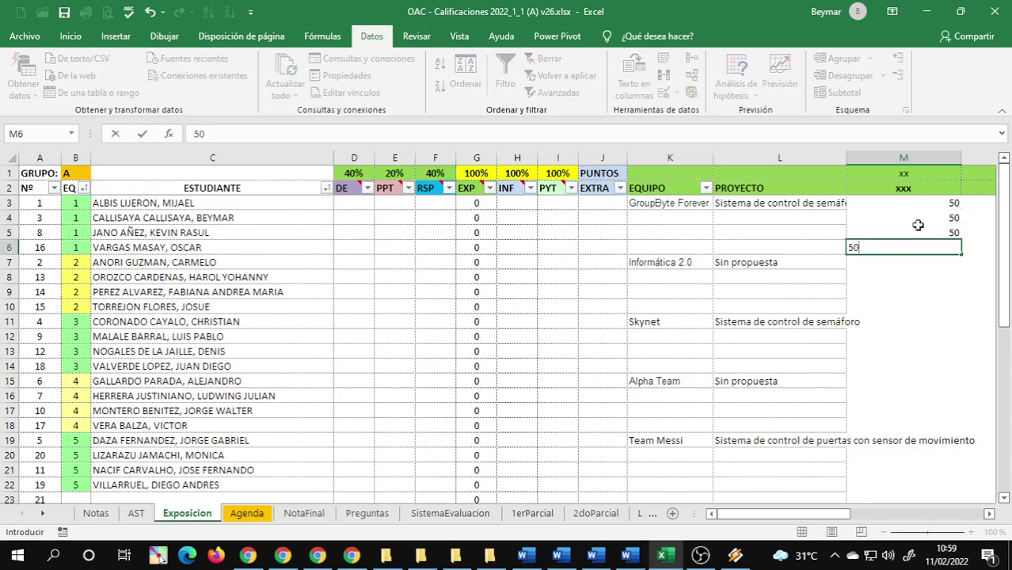
{"action": "key", "text": "Return"}
Enter 50 for each of the four Skynet members in cells M11 to M14
{"action": "key", "text": "Return"}
{"action": "key", "text": "Return"}
{"action": "key", "text": "Return"}
{"action": "key", "text": "Return"}
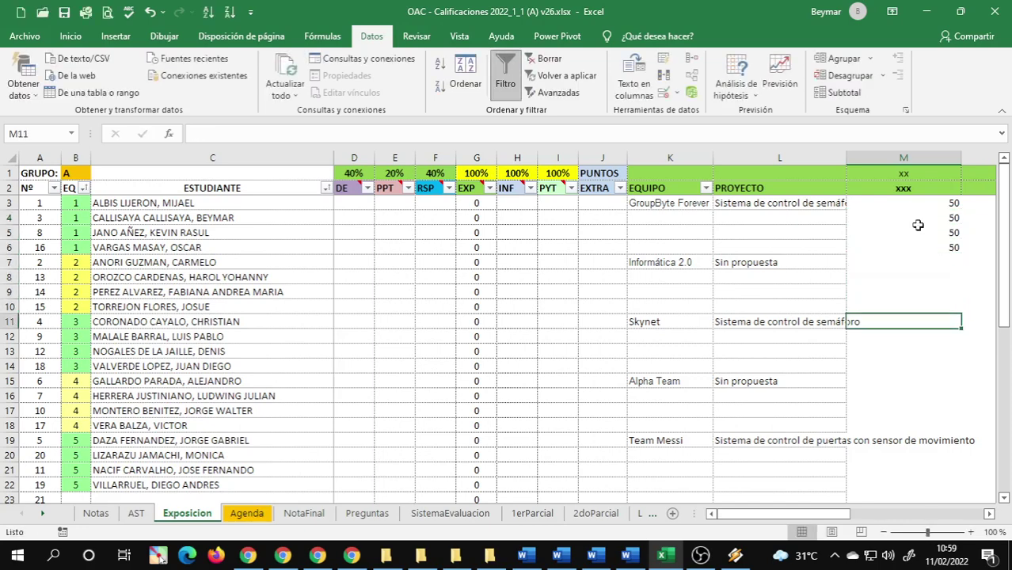
{"action": "type", "text": "50"}
{"action": "key", "text": "Return"}
{"action": "type", "text": "50"}
{"action": "key", "text": "Return"}
{"action": "type", "text": "50"}
{"action": "key", "text": "Return"}
{"action": "type", "text": "5"}
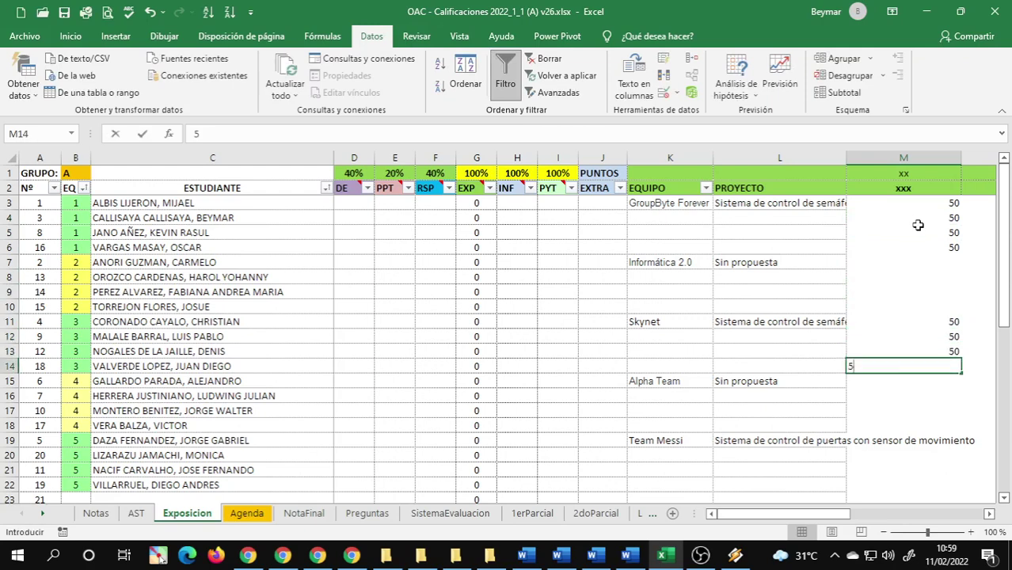
{"action": "type", "text": "0"}
{"action": "key", "text": "Return"}
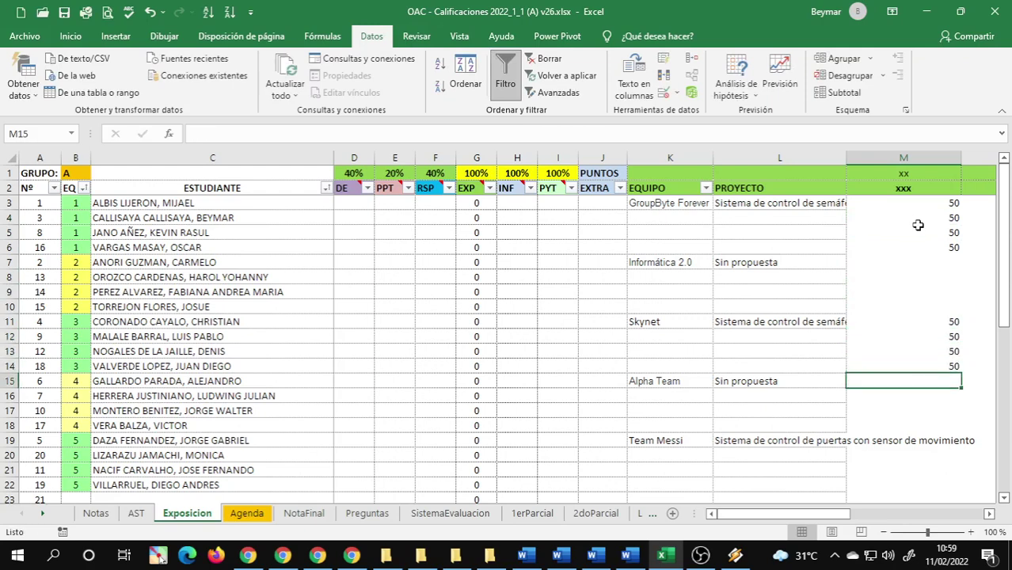
Enter 50 for each of the four Team Messi members in cells M19 to M22
{"action": "left_click", "coordinate": [926, 441]}
{"action": "type", "text": "50"}
{"action": "key", "text": "Return"}
{"action": "type", "text": "50"}
{"action": "key", "text": "Return"}
{"action": "type", "text": "5"}
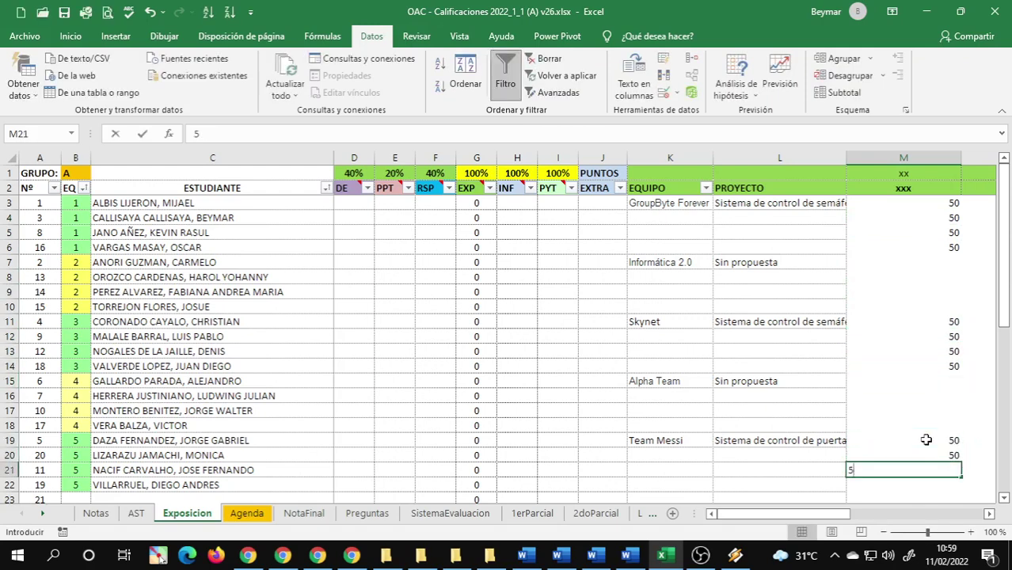
{"action": "type", "text": "0"}
{"action": "key", "text": "Return"}
{"action": "type", "text": "50"}
{"action": "key", "text": "Return"}
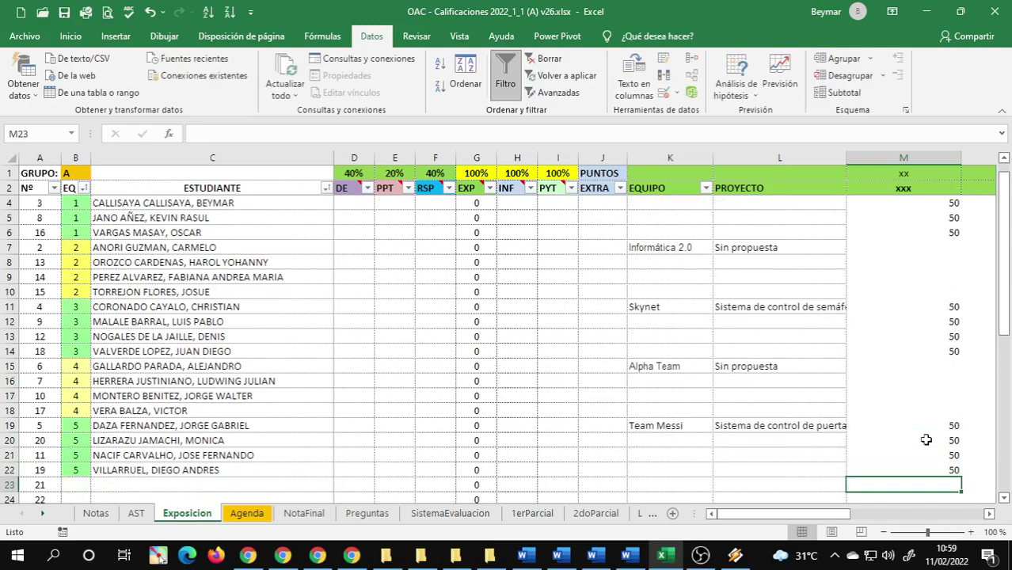
{"action": "scroll", "coordinate": [947, 422], "scroll_direction": "up", "scroll_amount": 1}
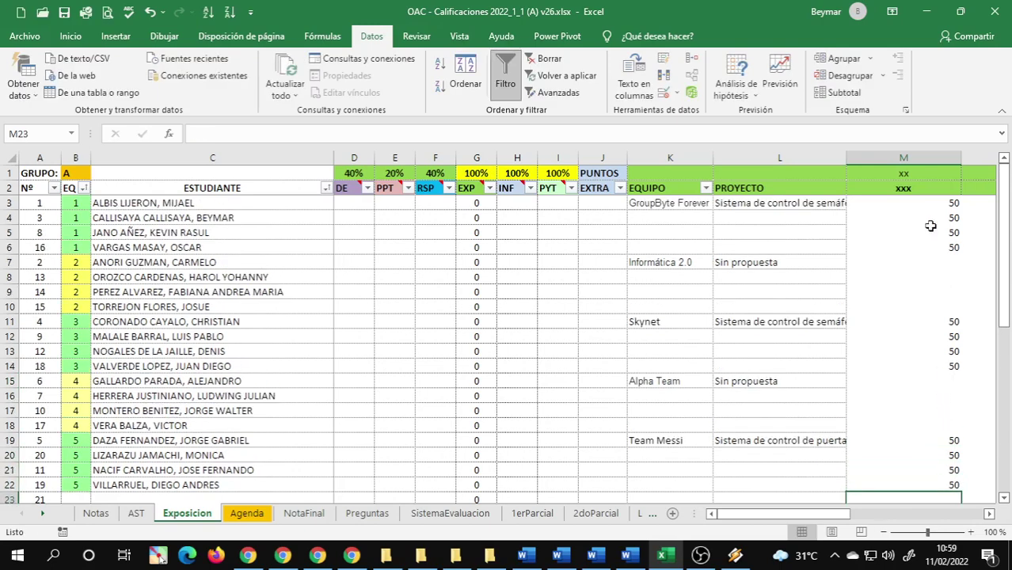
Review the points entered in column M for Team Messi, Skynet and GroupByte Forever
{"action": "left_click", "coordinate": [947, 445]}
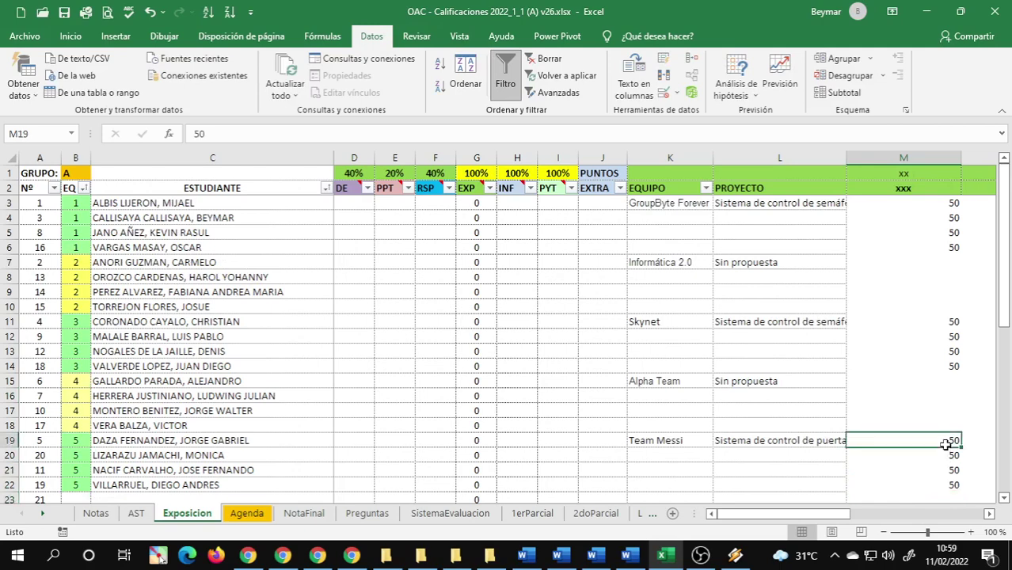
{"action": "left_click_drag", "start_coordinate": [946, 444], "coordinate": [969, 493]}
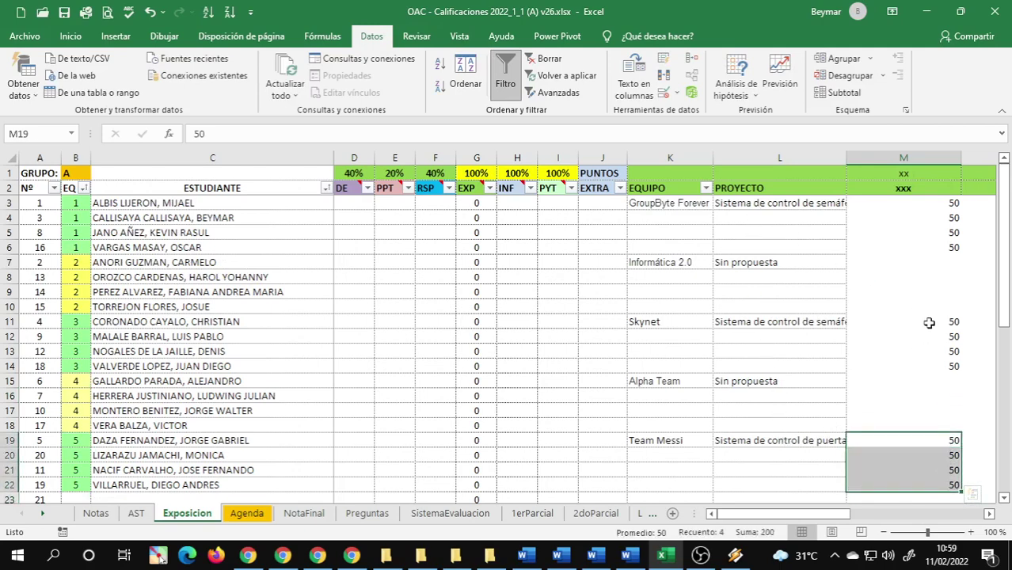
{"action": "left_click_drag", "start_coordinate": [929, 323], "coordinate": [923, 365]}
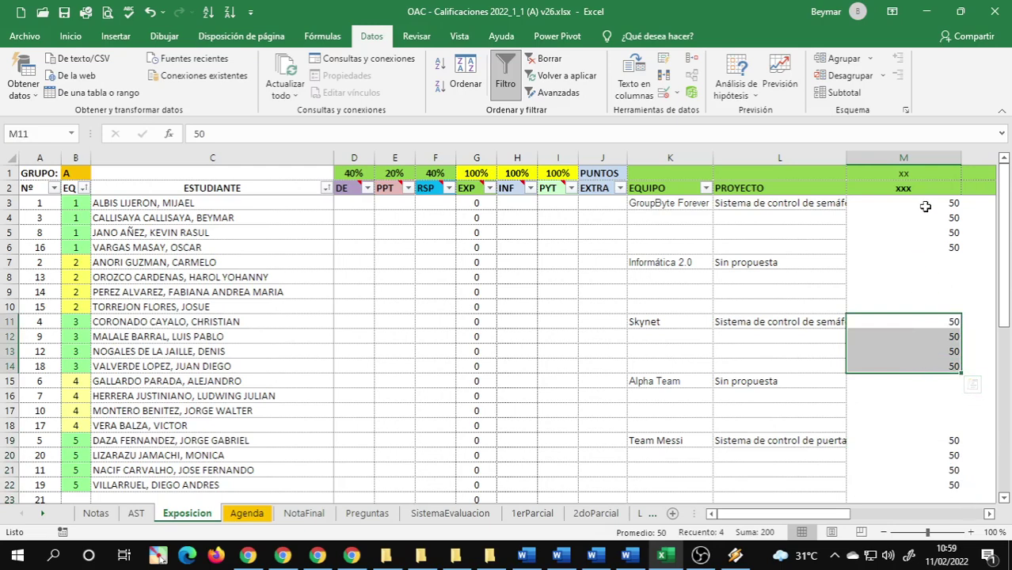
{"action": "left_click_drag", "start_coordinate": [924, 207], "coordinate": [917, 243]}
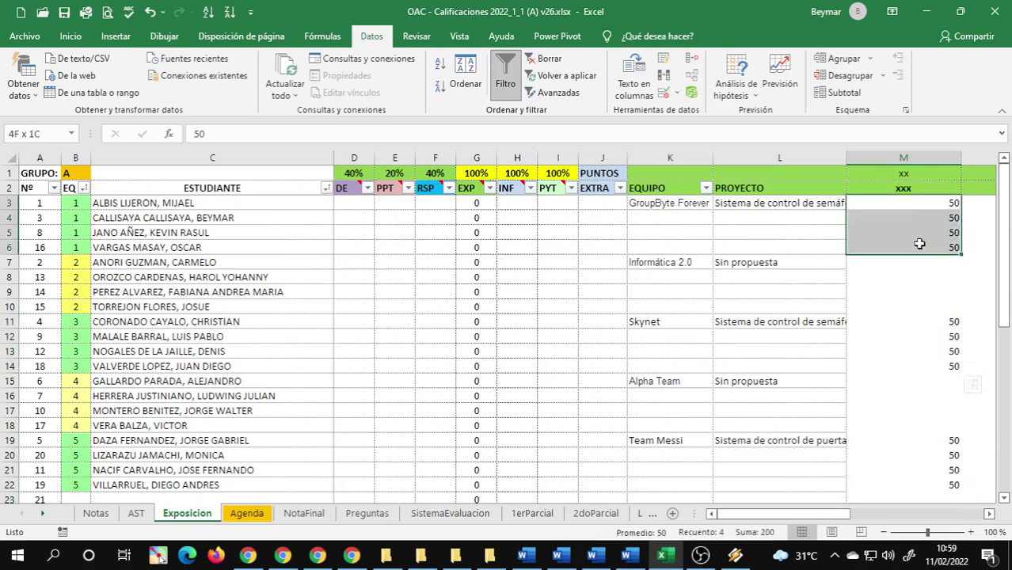
Compare the PROYECTO entries of GroupByte Forever, Skynet, Alpha Team and Team Messi
{"action": "left_click", "coordinate": [765, 208]}
{"action": "left_click", "coordinate": [757, 324]}
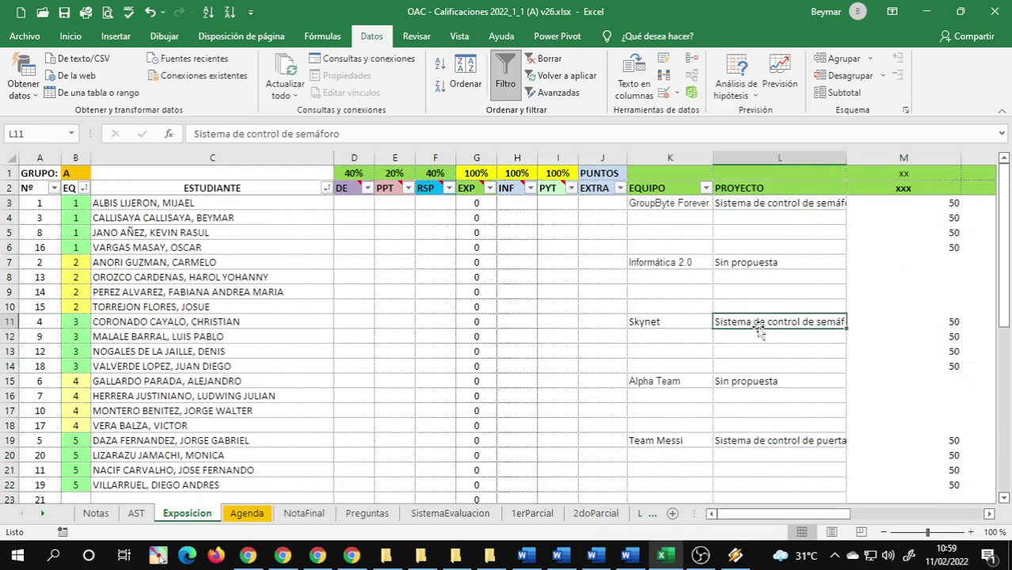
{"action": "left_click", "coordinate": [829, 205]}
{"action": "left_click", "coordinate": [791, 325]}
{"action": "left_click", "coordinate": [774, 206]}
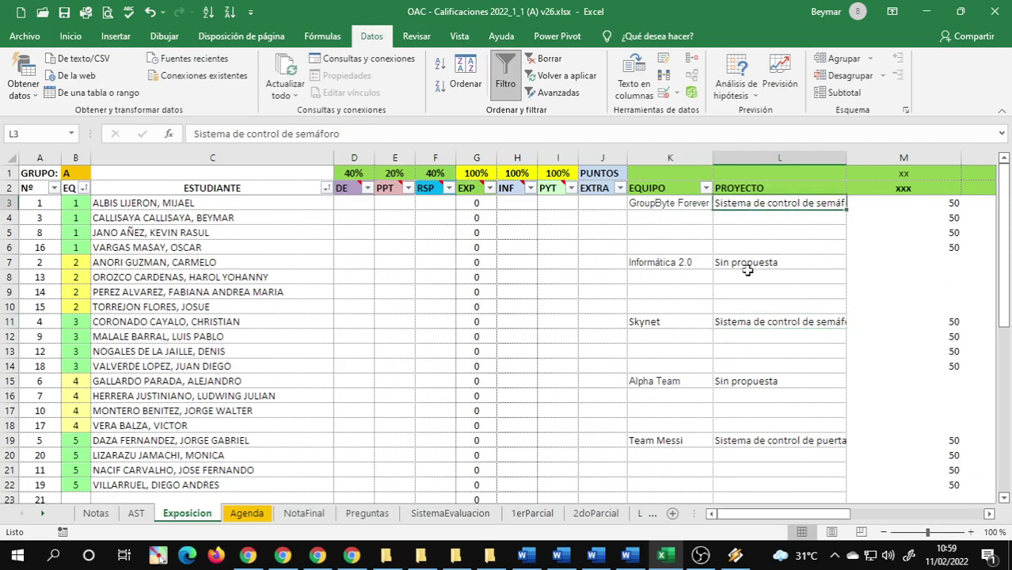
{"action": "left_click", "coordinate": [738, 321]}
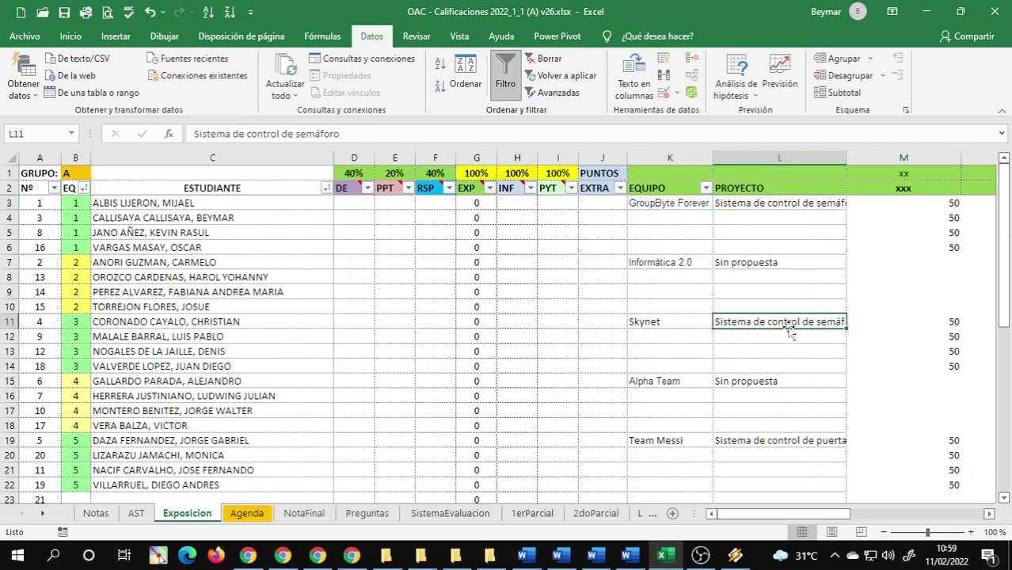
{"action": "left_click", "coordinate": [740, 383]}
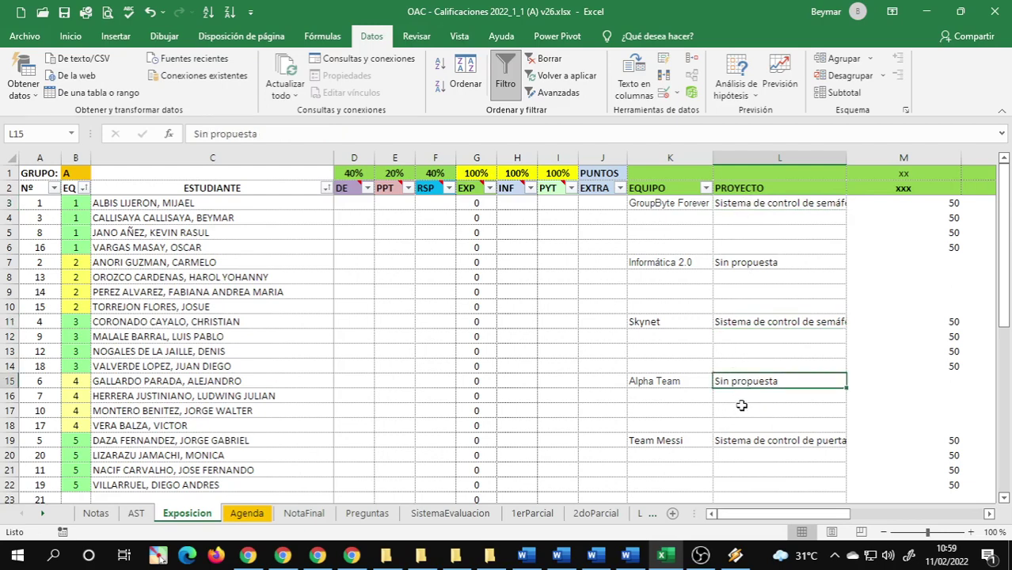
{"action": "left_click", "coordinate": [742, 441]}
{"action": "left_click", "coordinate": [749, 383]}
{"action": "left_click", "coordinate": [759, 322]}
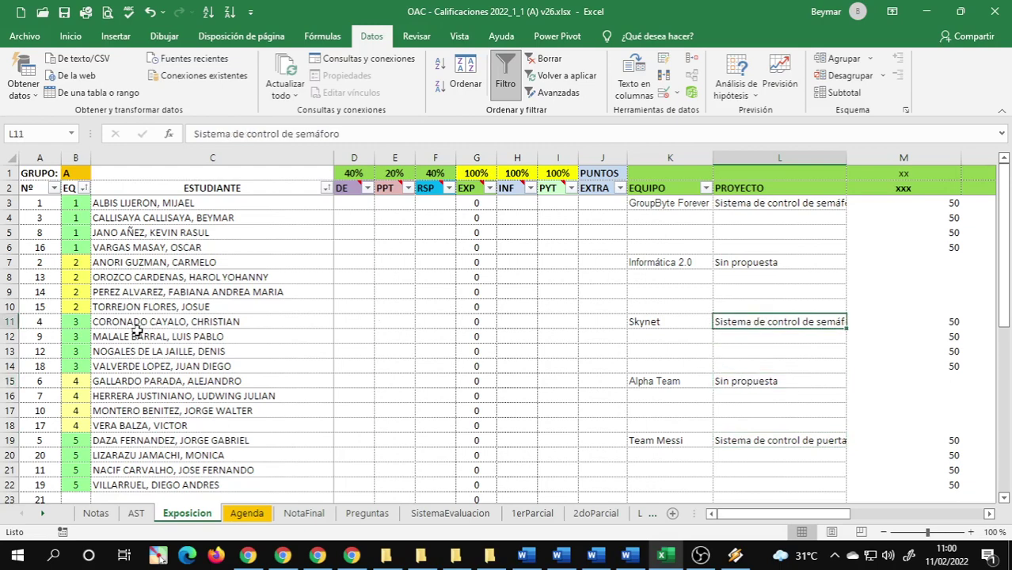
{"action": "left_click", "coordinate": [649, 321]}
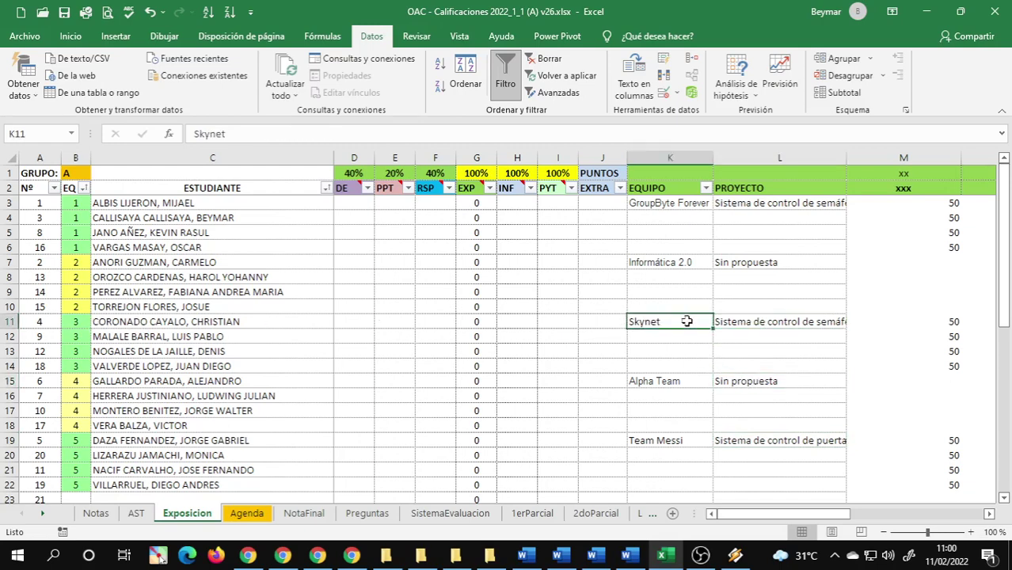
{"action": "left_click", "coordinate": [737, 321]}
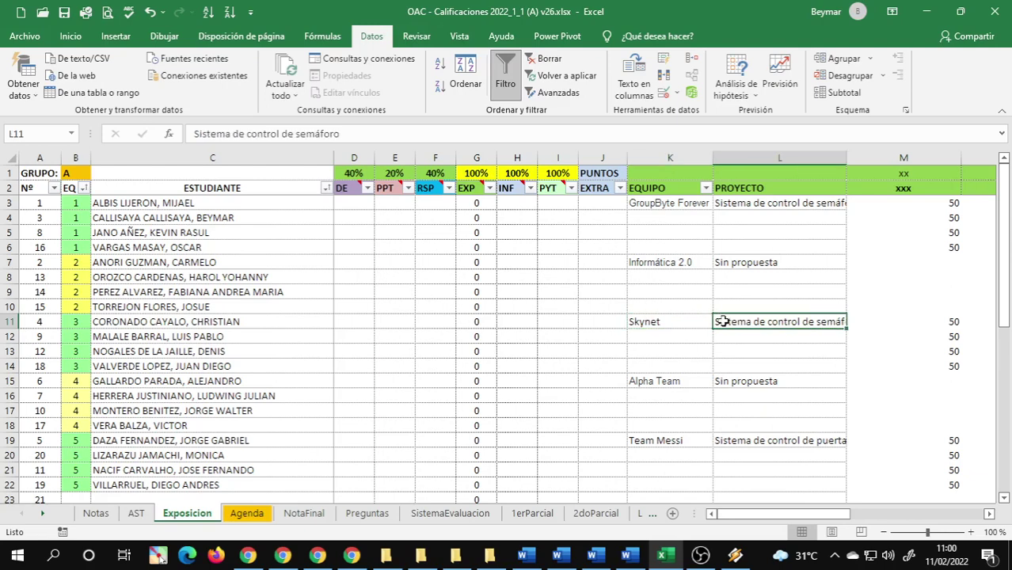
{"action": "left_click", "coordinate": [679, 320]}
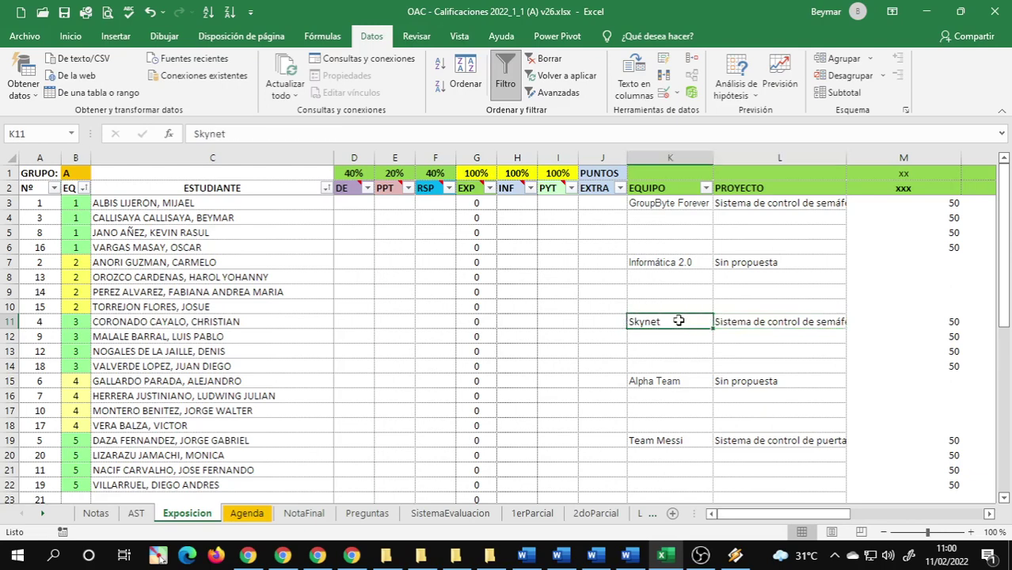
{"action": "left_click", "coordinate": [762, 382]}
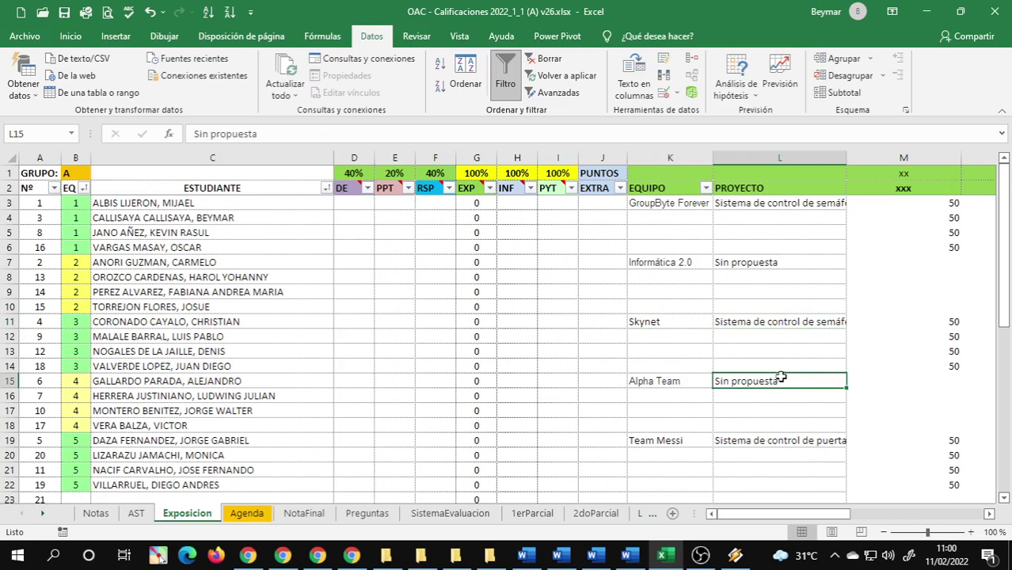
Check Alpha Team's points cell and go over the whole PROYECTO column again, from GroupByte Forever to Team Messi
{"action": "left_click", "coordinate": [880, 384]}
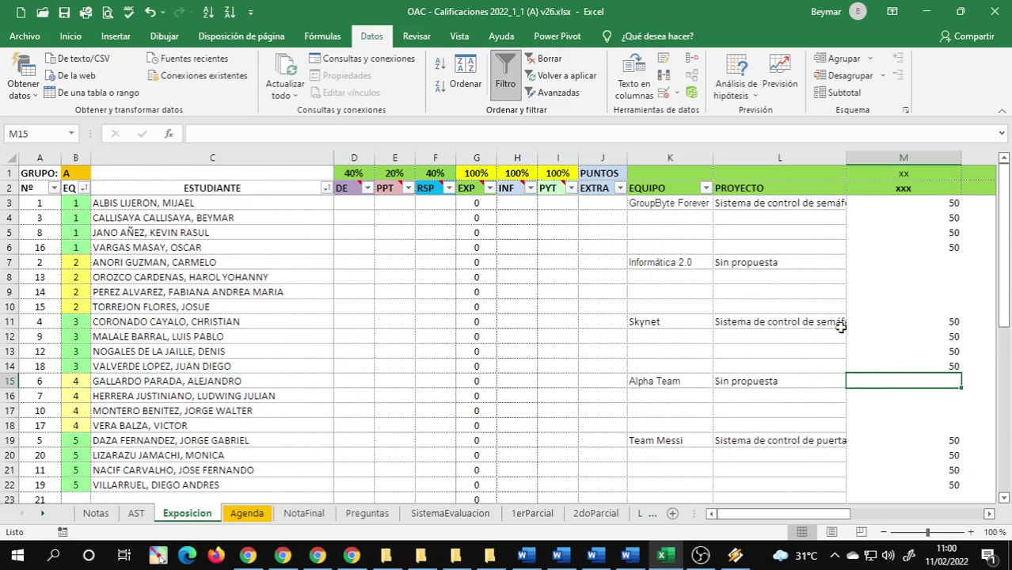
{"action": "left_click_drag", "start_coordinate": [766, 204], "coordinate": [761, 481]}
{"action": "left_click", "coordinate": [765, 354]}
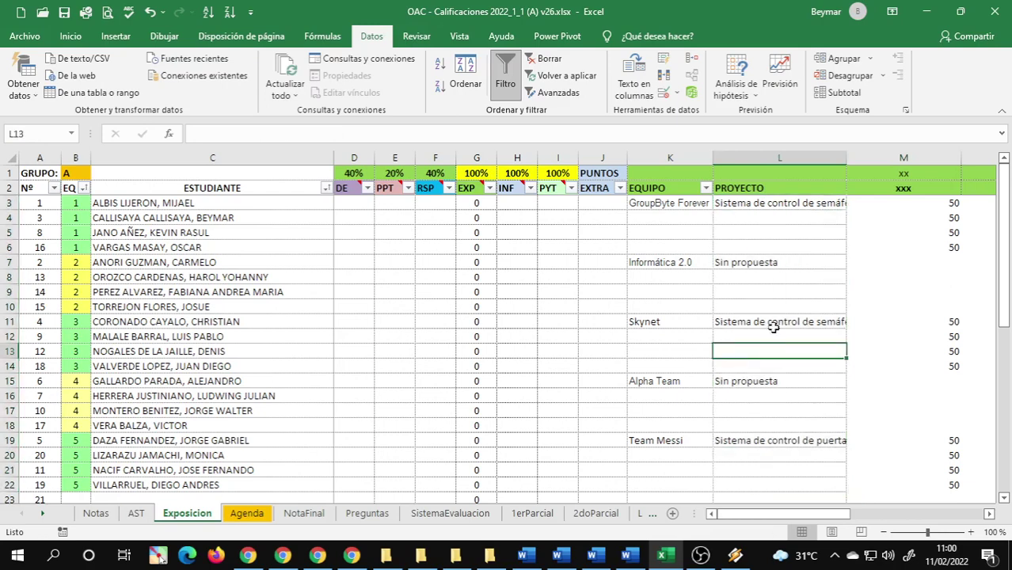
{"action": "left_click", "coordinate": [779, 208]}
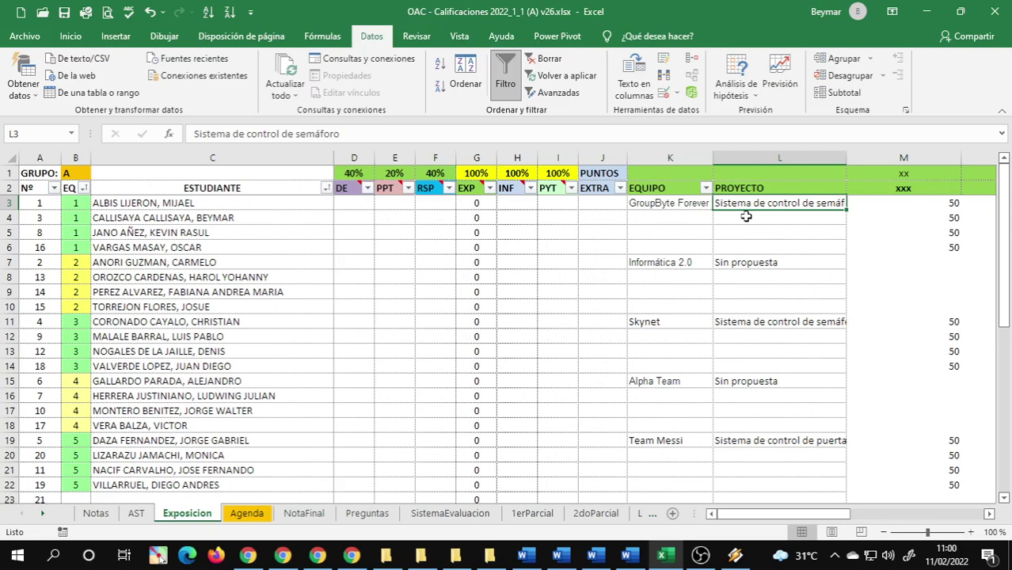
{"action": "left_click", "coordinate": [746, 216]}
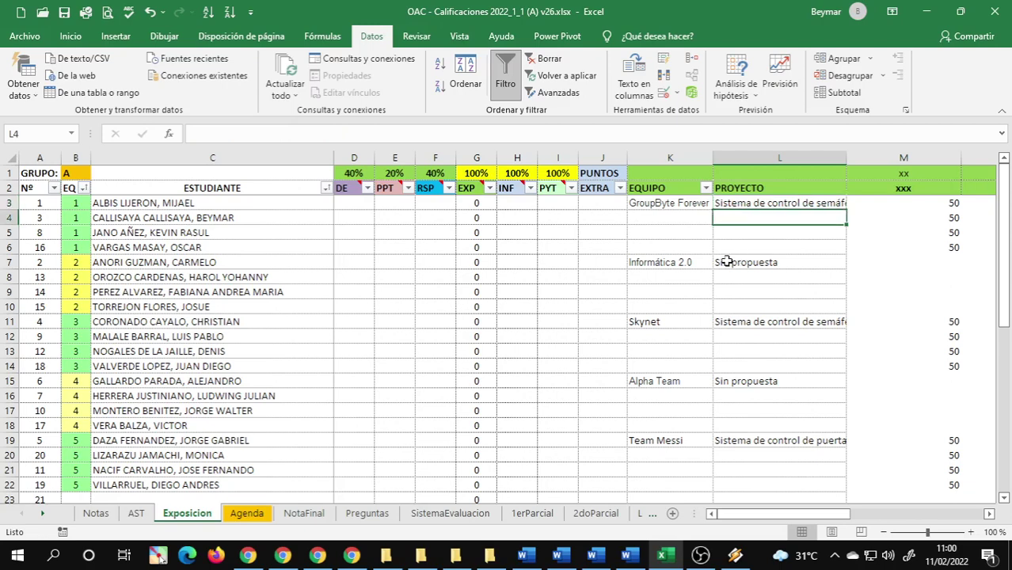
{"action": "left_click", "coordinate": [727, 251]}
{"action": "left_click", "coordinate": [740, 231]}
{"action": "left_click", "coordinate": [746, 216]}
{"action": "left_click", "coordinate": [749, 203]}
{"action": "left_click", "coordinate": [746, 275]}
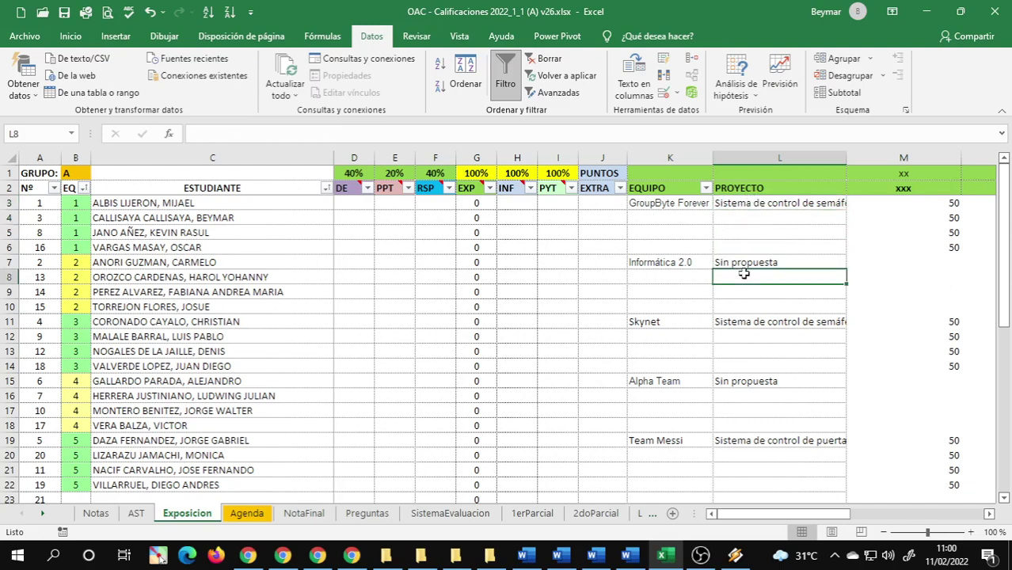
{"action": "left_click", "coordinate": [745, 324]}
{"action": "left_click", "coordinate": [744, 441]}
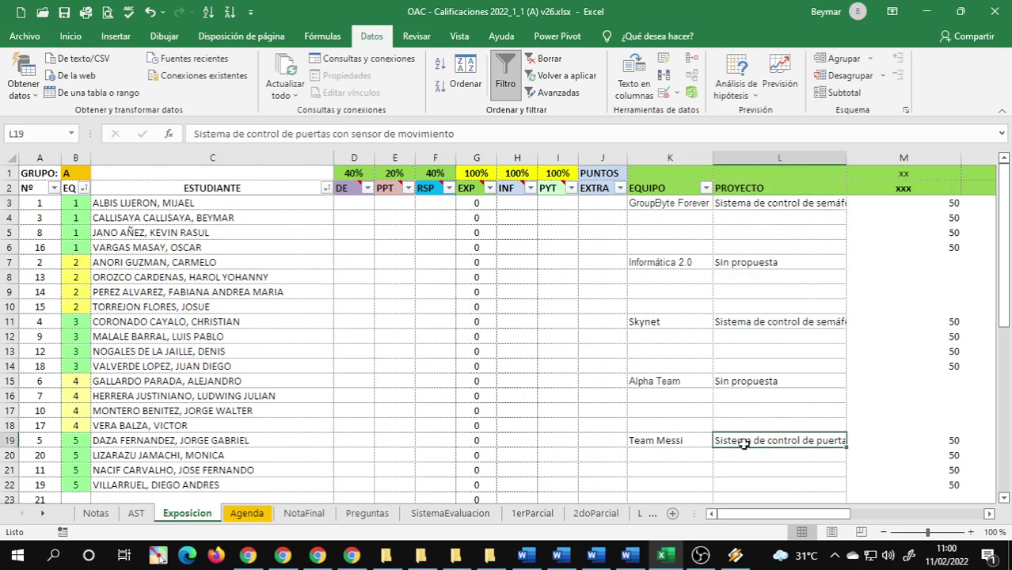
{"action": "left_click", "coordinate": [752, 456]}
{"action": "left_click", "coordinate": [743, 366]}
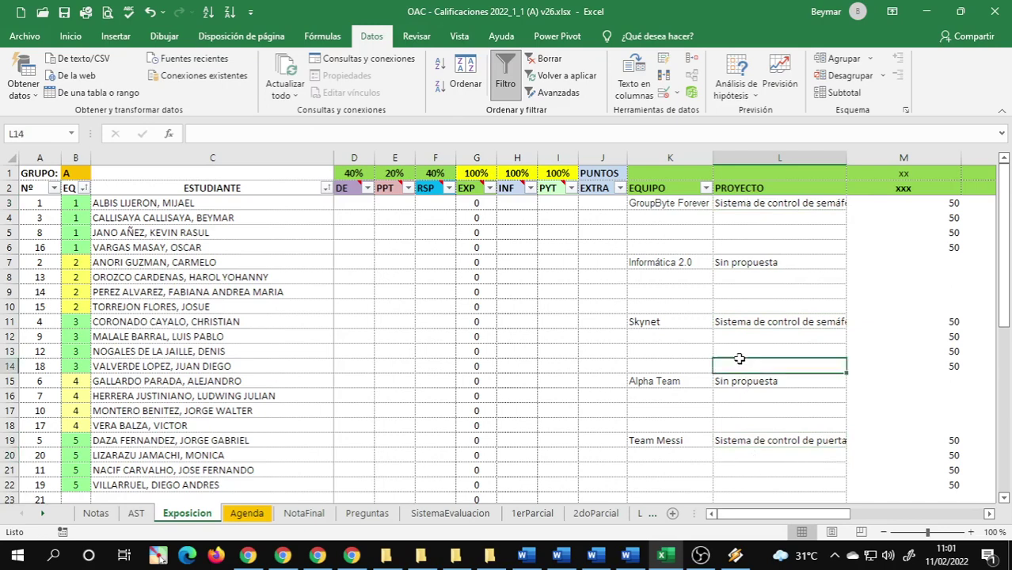
{"action": "left_click", "coordinate": [748, 334]}
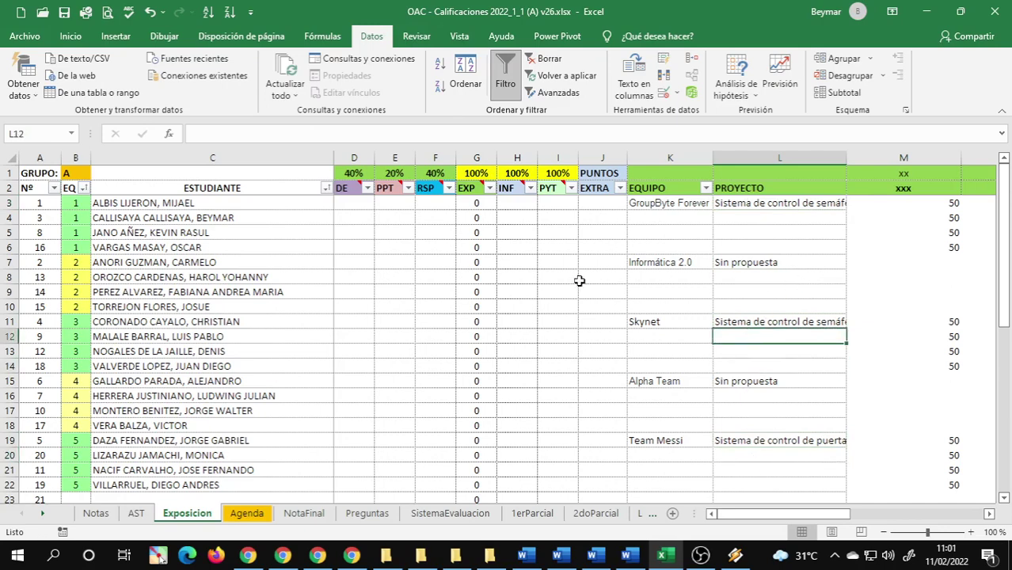
{"action": "left_click", "coordinate": [739, 290]}
{"action": "left_click", "coordinate": [749, 278]}
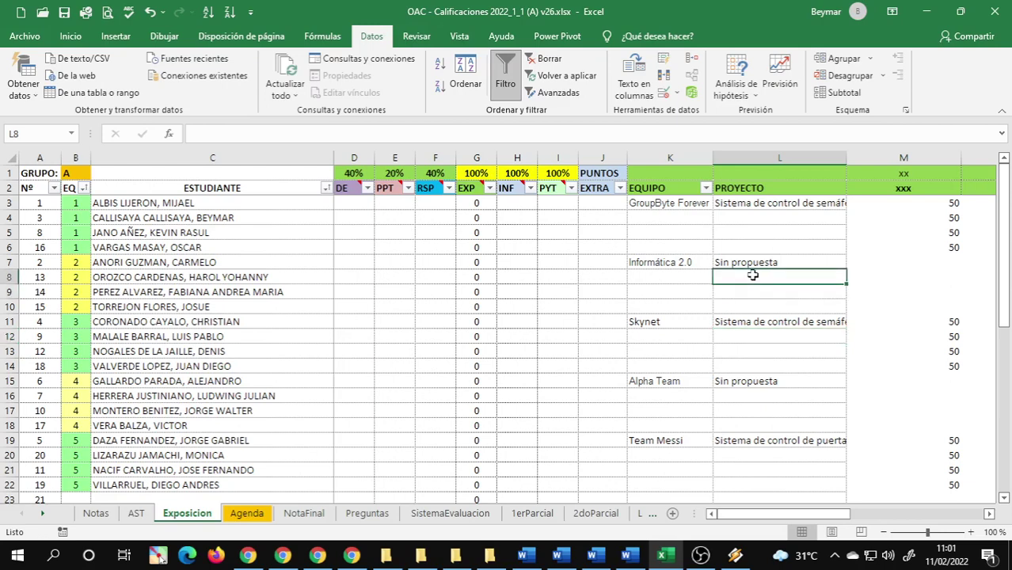
{"action": "left_click", "coordinate": [756, 242]}
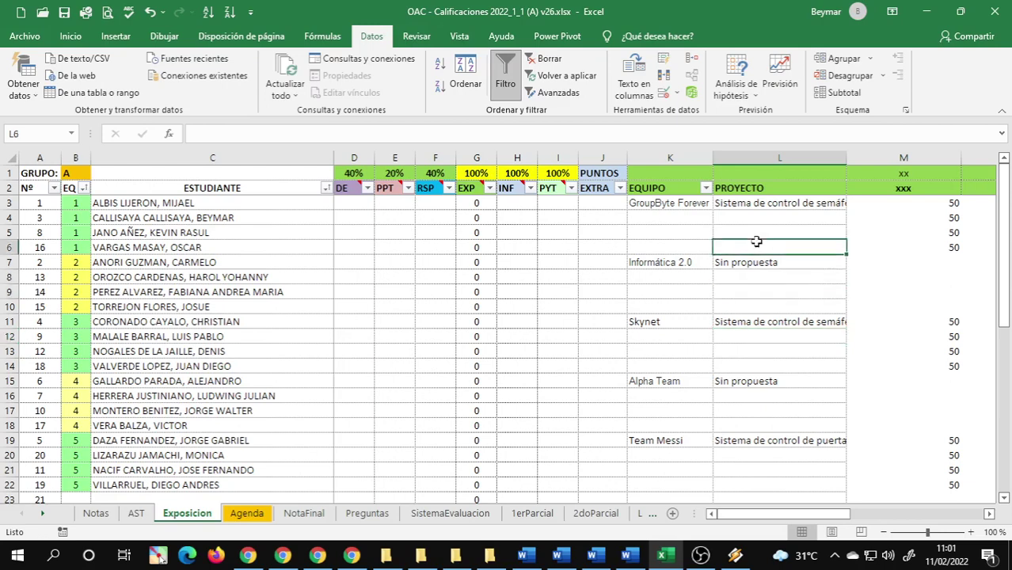
Save the grades workbook
{"action": "left_click", "coordinate": [65, 12]}
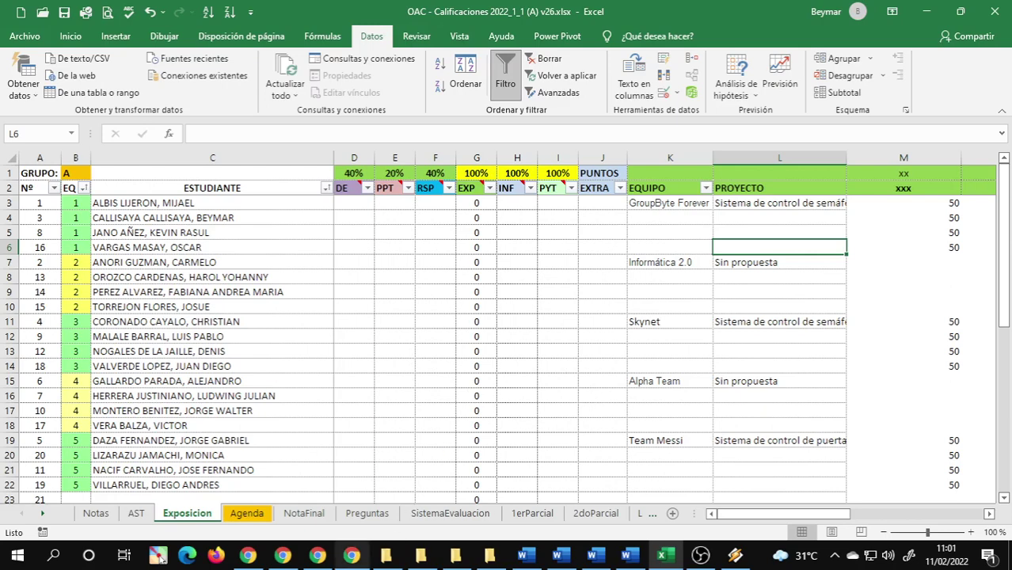
{"action": "left_click", "coordinate": [64, 13]}
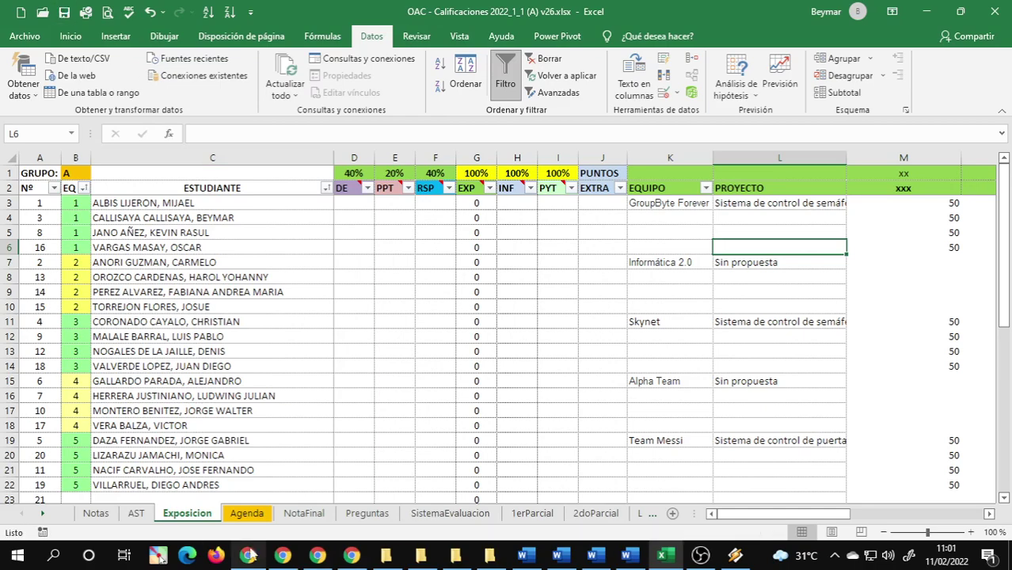
Check on the class in the Google Meet call, and switch to OBS to pause the recording
{"action": "left_click", "coordinate": [283, 554]}
{"action": "left_click", "coordinate": [602, 483]}
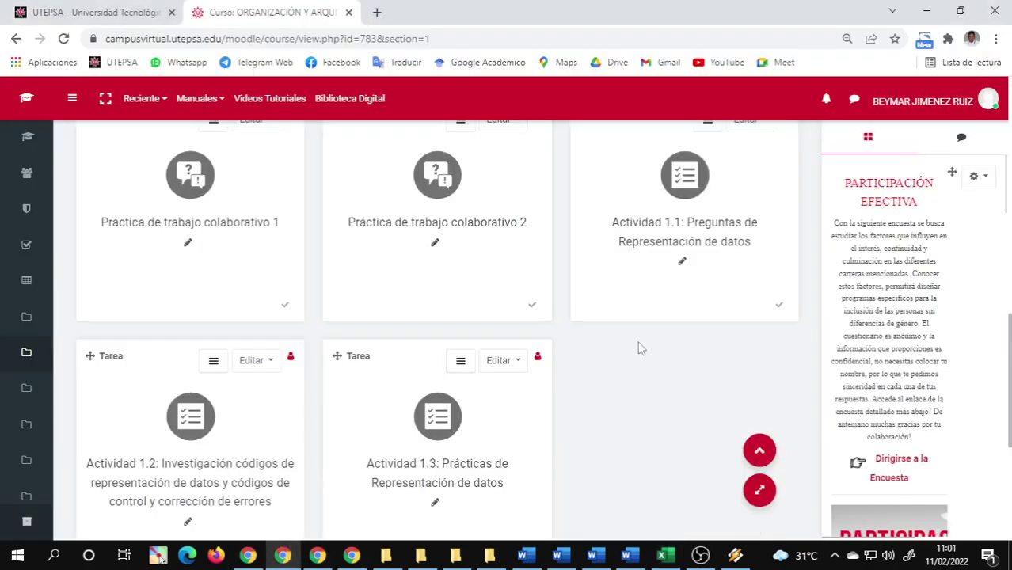
{"action": "left_click", "coordinate": [316, 554]}
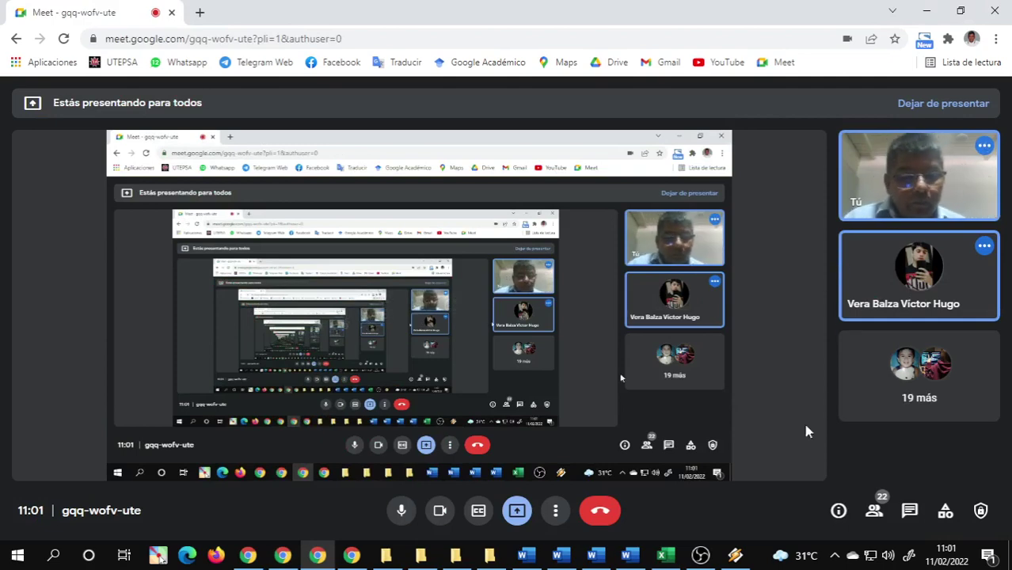
{"action": "left_click", "coordinate": [703, 556]}
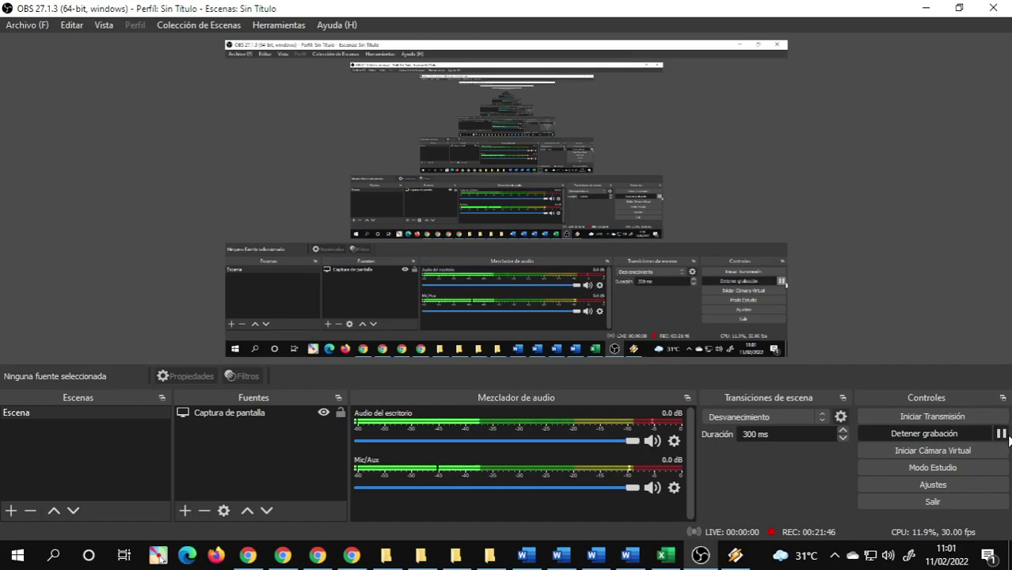
{"action": "key", "text": "ctrl+p"}
Switch to the Word document on Representacion de Datos and review the start of section 1.4.1, Suma de Números Binarios
{"action": "left_click", "coordinate": [620, 556]}
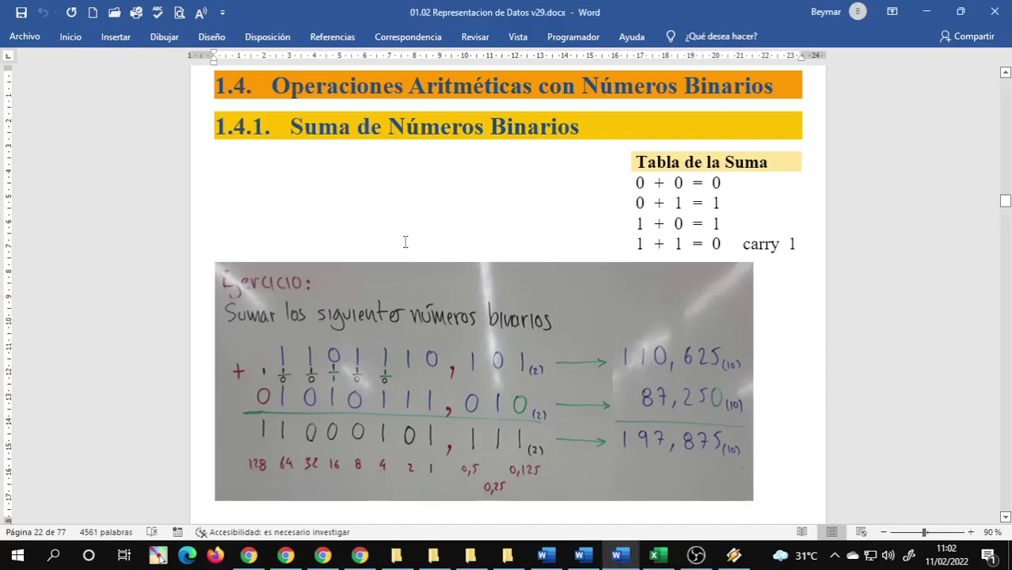
{"action": "scroll", "coordinate": [440, 216], "scroll_direction": "up", "scroll_amount": 8}
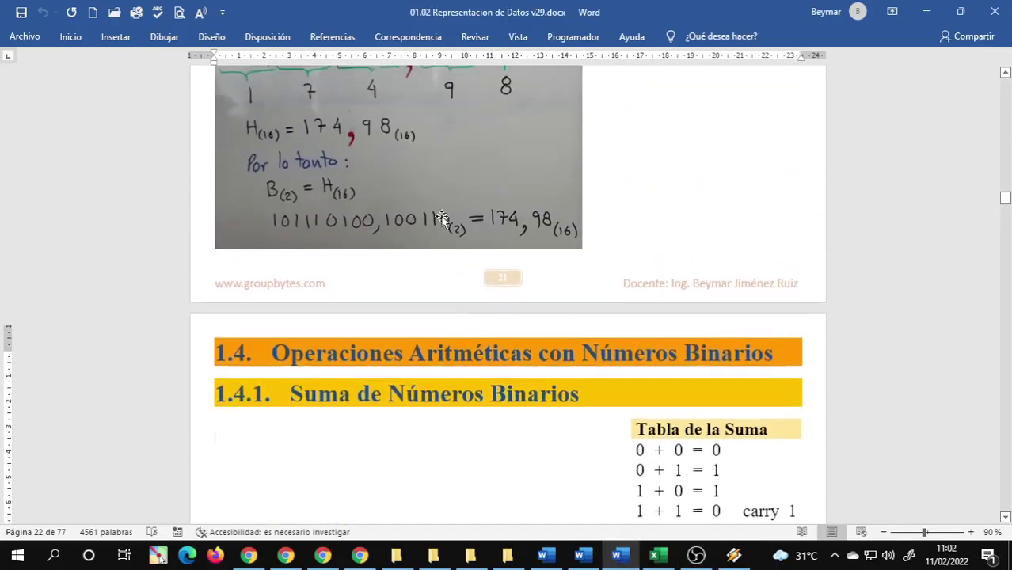
{"action": "scroll", "coordinate": [442, 219], "scroll_direction": "up", "scroll_amount": 3}
{"action": "scroll", "coordinate": [443, 218], "scroll_direction": "down", "scroll_amount": 7}
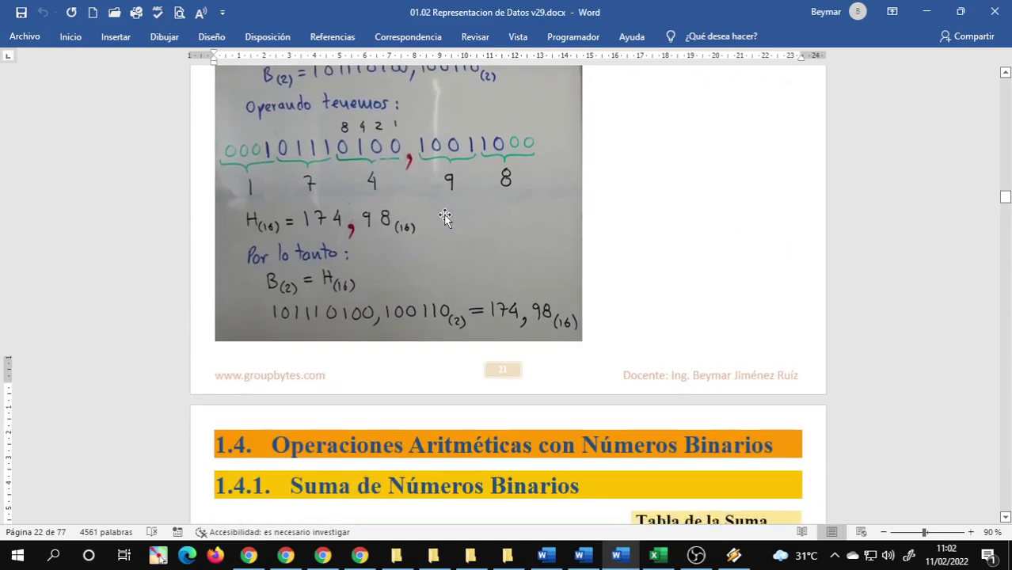
{"action": "scroll", "coordinate": [448, 216], "scroll_direction": "down", "scroll_amount": 3}
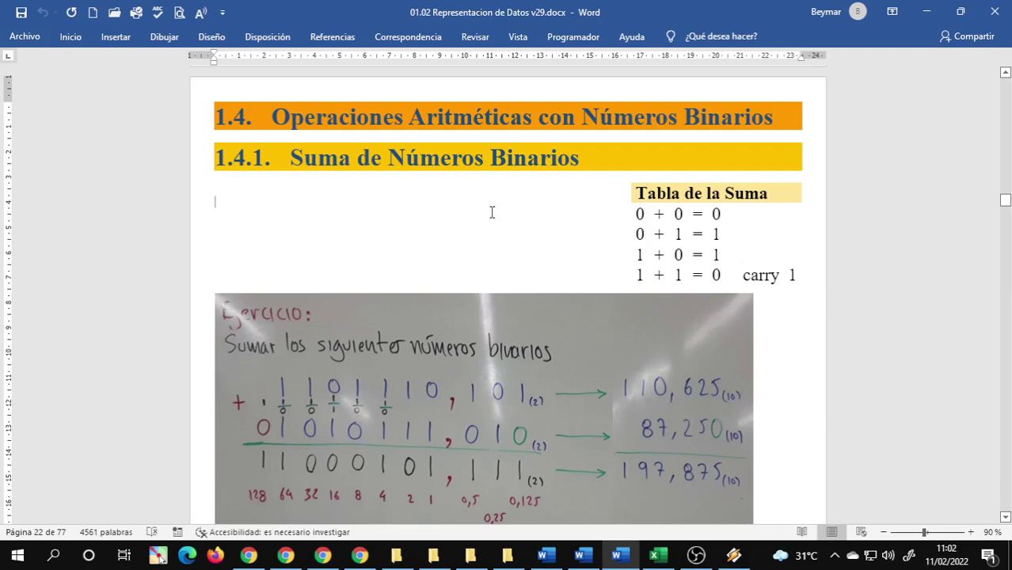
{"action": "scroll", "coordinate": [492, 212], "scroll_direction": "down", "scroll_amount": 1}
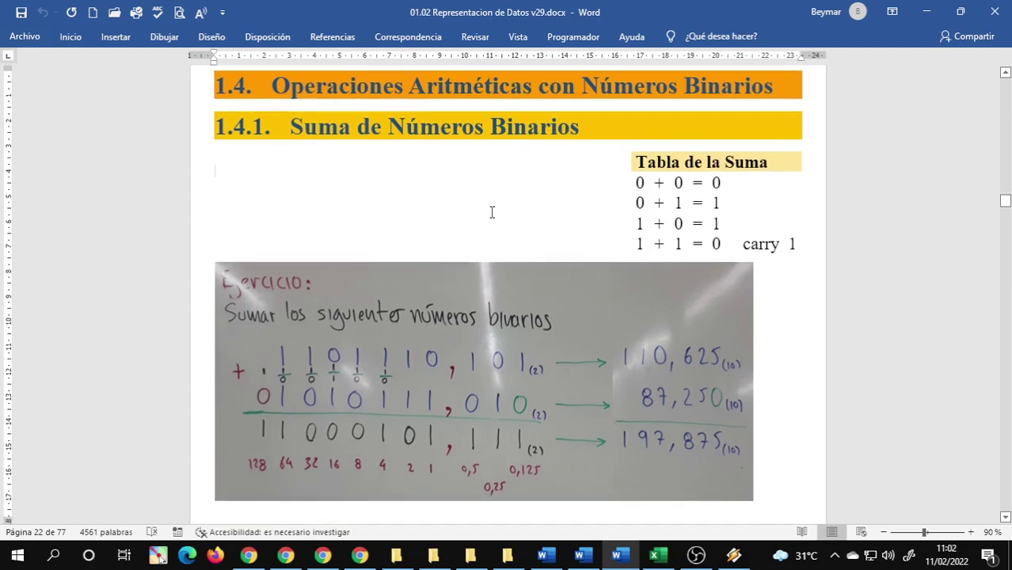
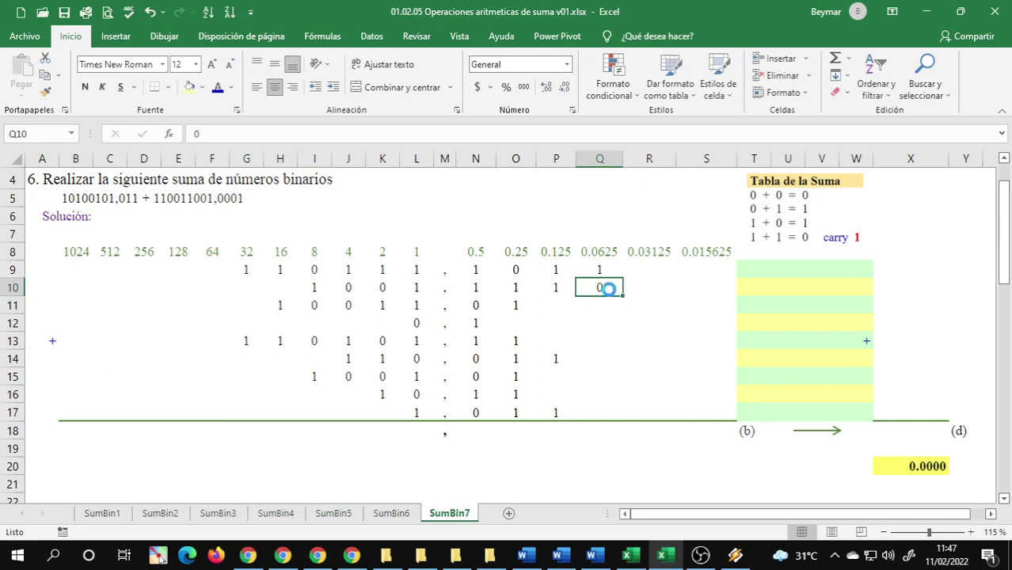
Try to fill Q11:Q17 with the zero copied from Q10
{"action": "key", "text": "ctrl+c"}
{"action": "key", "text": "Down"}
{"action": "key", "text": "shift+Down"}
{"action": "key", "text": "shift+Down"}
{"action": "key", "text": "shift+Down"}
{"action": "key", "text": "shift+Down"}
{"action": "key", "text": "shift+Down"}
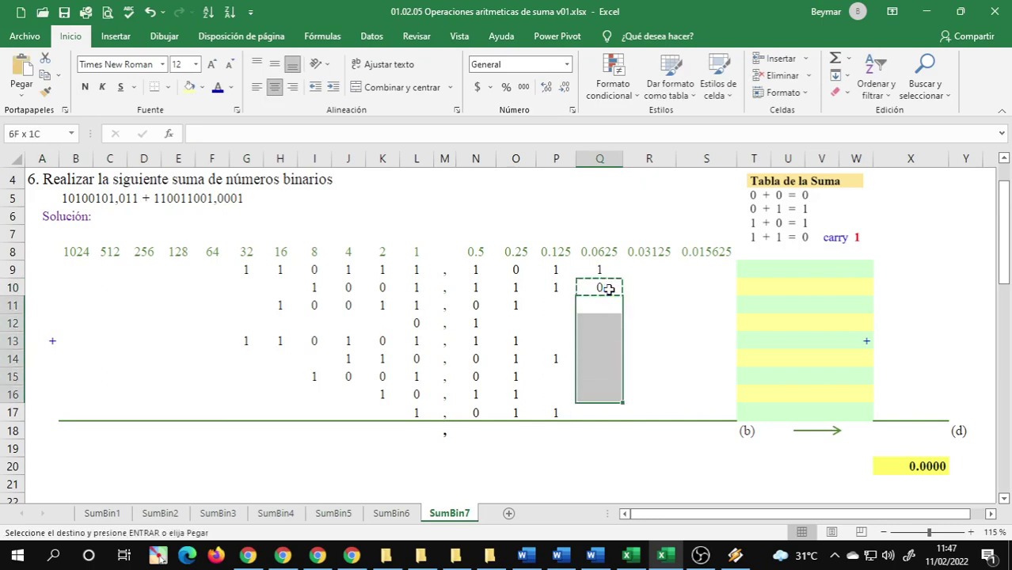
{"action": "key", "text": "shift+Down"}
{"action": "key", "text": "ctrl+v"}
{"action": "key", "text": "Up"}
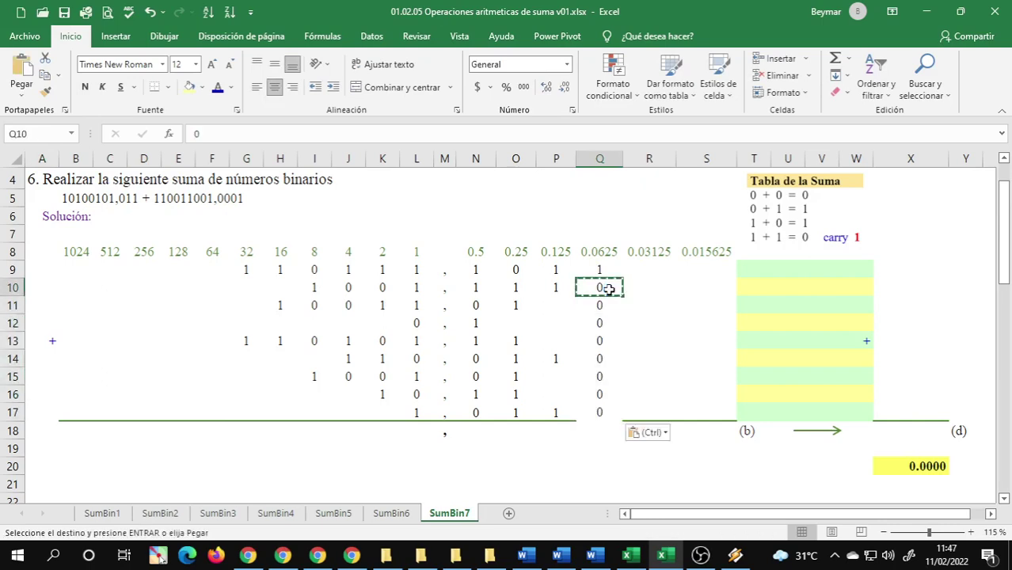
Undo the zeros pasted into Q11:Q17, restoring the sum line's border below the column
{"action": "key", "text": "Down"}
{"action": "key", "text": "shift+Down"}
{"action": "key", "text": "shift+Down"}
{"action": "key", "text": "shift+Down"}
{"action": "key", "text": "shift+Down"}
{"action": "key", "text": "shift+Down"}
{"action": "key", "text": "shift+Down"}
{"action": "key", "text": "Delete"}
{"action": "key", "text": "shift+Up"}
{"action": "key", "text": "shift+Up"}
{"action": "key", "text": "shift+Up"}
{"action": "key", "text": "shift+Up"}
{"action": "key", "text": "shift+Up"}
{"action": "key", "text": "shift+Up"}
{"action": "key", "text": "Up"}
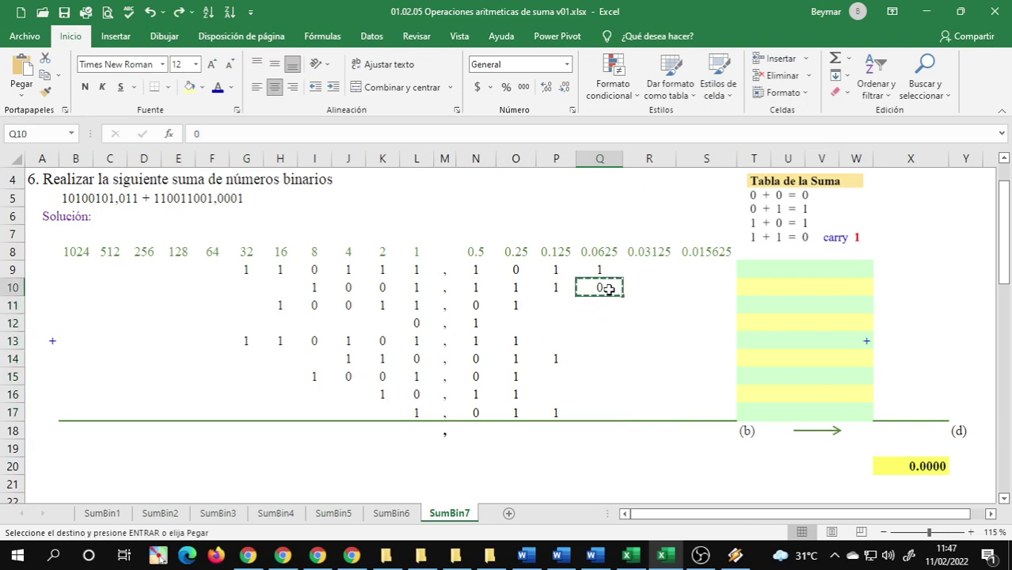
Paste the zero from Q10 into Q11:Q16 and enter 0 in Q17 separately
{"action": "key", "text": "Down"}
{"action": "key", "text": "shift+Down"}
{"action": "key", "text": "shift+Down"}
{"action": "key", "text": "shift+Down"}
{"action": "key", "text": "shift+Down"}
{"action": "key", "text": "shift+Down"}
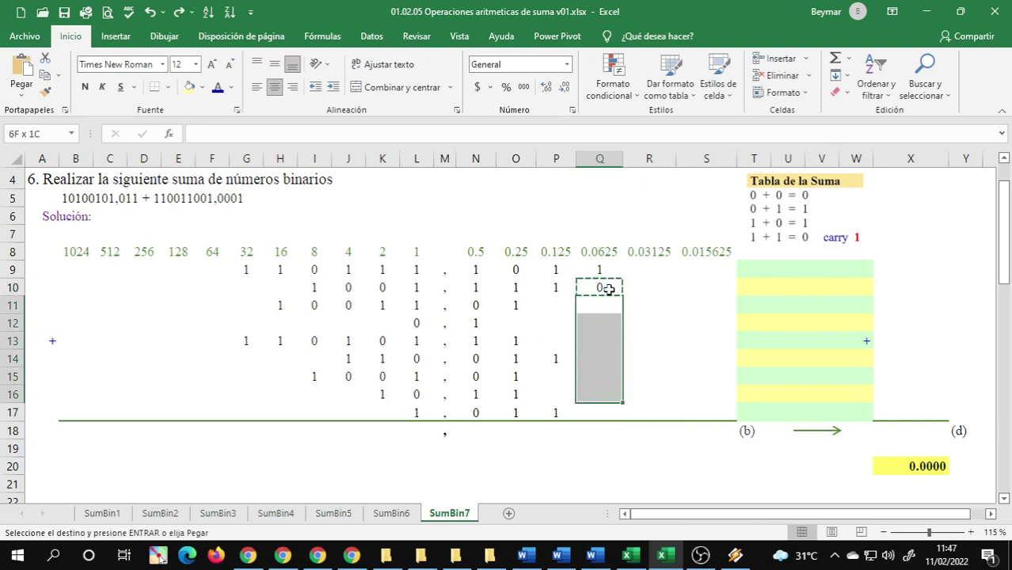
{"action": "key", "text": "Return"}
{"action": "key", "text": "Up"}
{"action": "key", "text": "Down"}
{"action": "key", "text": "Down"}
{"action": "key", "text": "Down"}
{"action": "key", "text": "Down"}
{"action": "key", "text": "Down"}
{"action": "key", "text": "Down"}
{"action": "key", "text": "Down"}
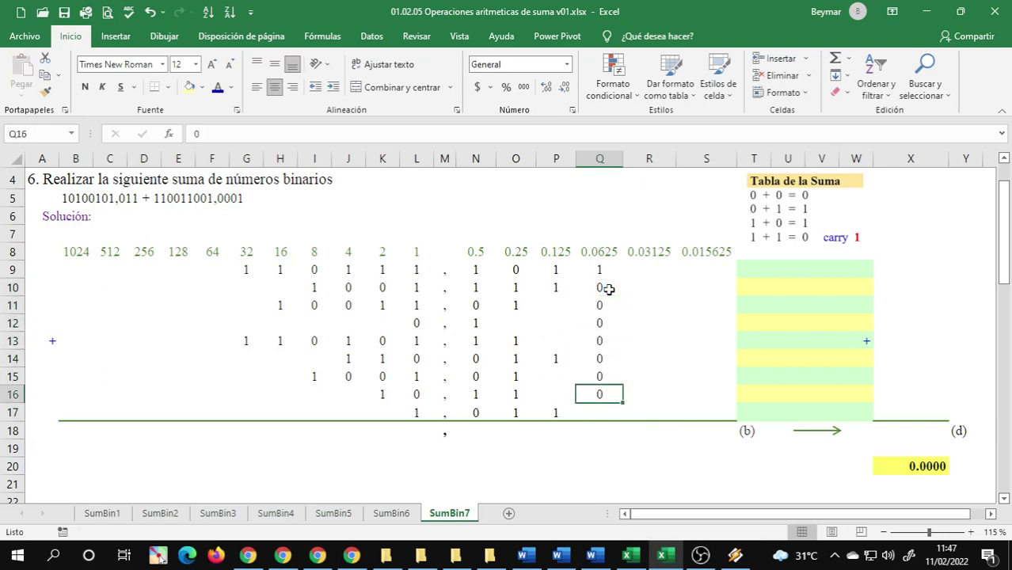
{"action": "type", "text": "0"}
Enter 0 in the empty fractional cells P16, P15, P13, P12, P11 and O12
{"action": "key", "text": "Left"}
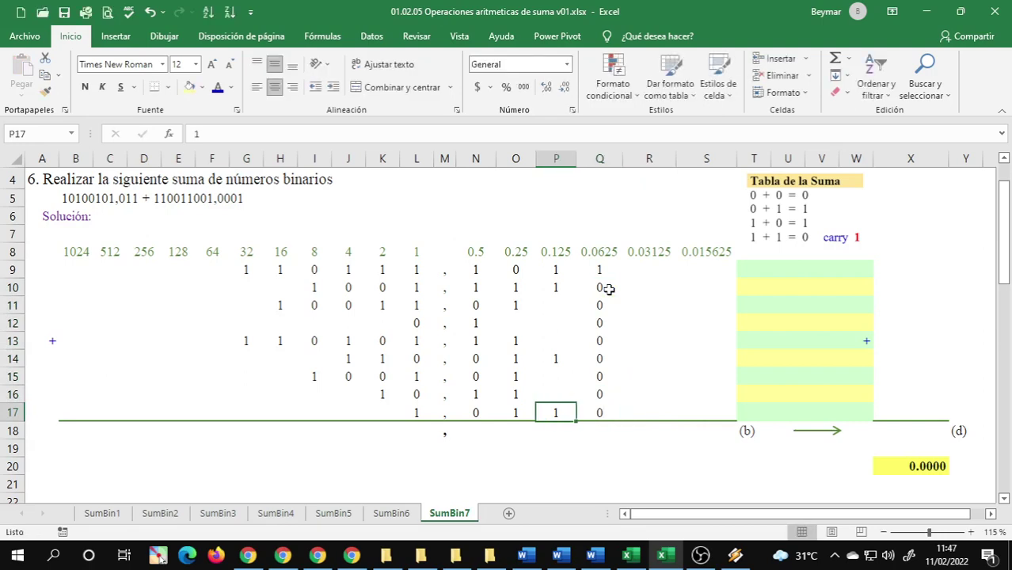
{"action": "key", "text": "Up"}
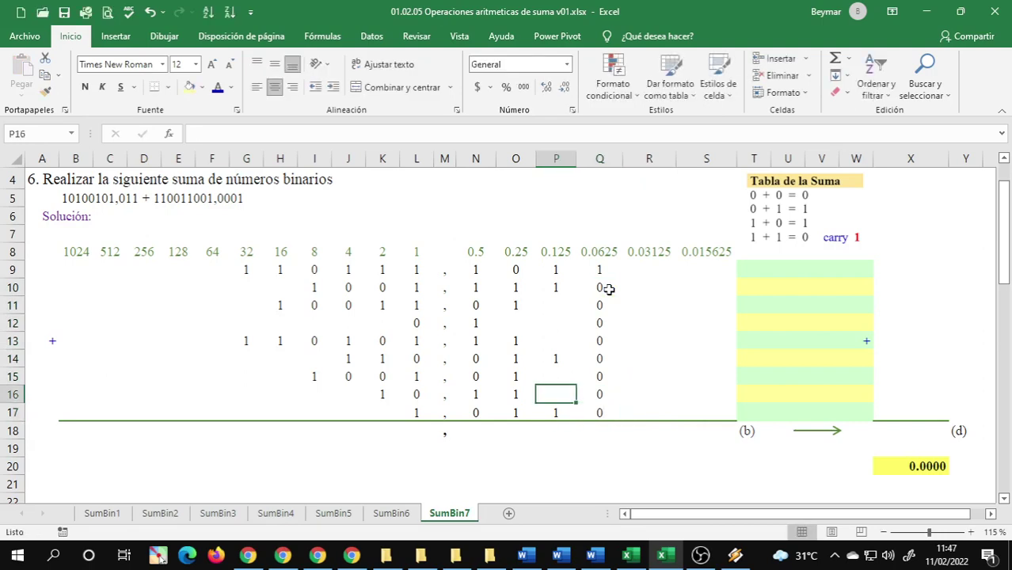
{"action": "type", "text": "0"}
{"action": "key", "text": "Up"}
{"action": "type", "text": "0"}
{"action": "key", "text": "Up"}
{"action": "key", "text": "Up"}
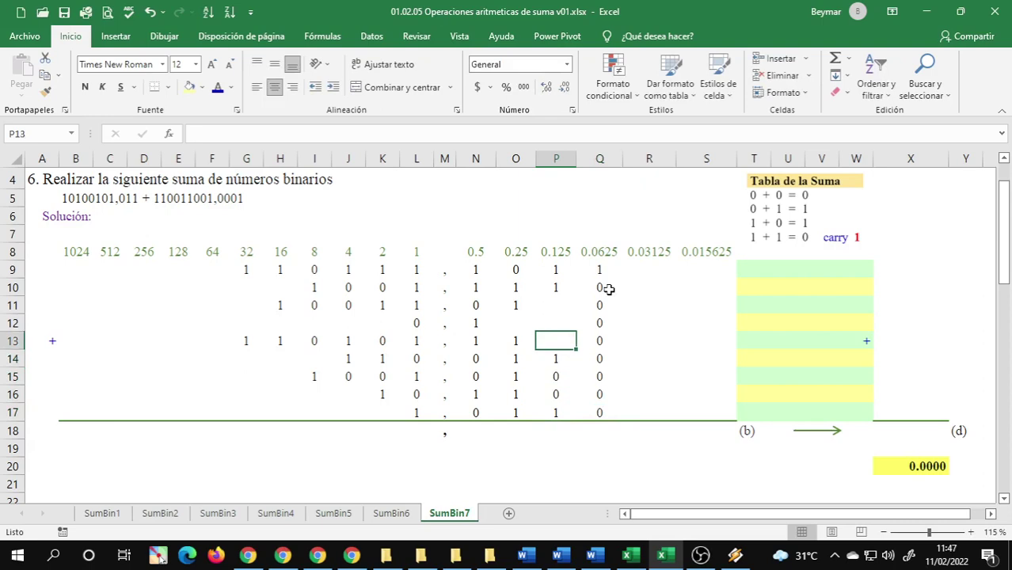
{"action": "type", "text": "0"}
{"action": "key", "text": "Up"}
{"action": "type", "text": "0"}
{"action": "key", "text": "Up"}
{"action": "type", "text": "0"}
{"action": "key", "text": "Up"}
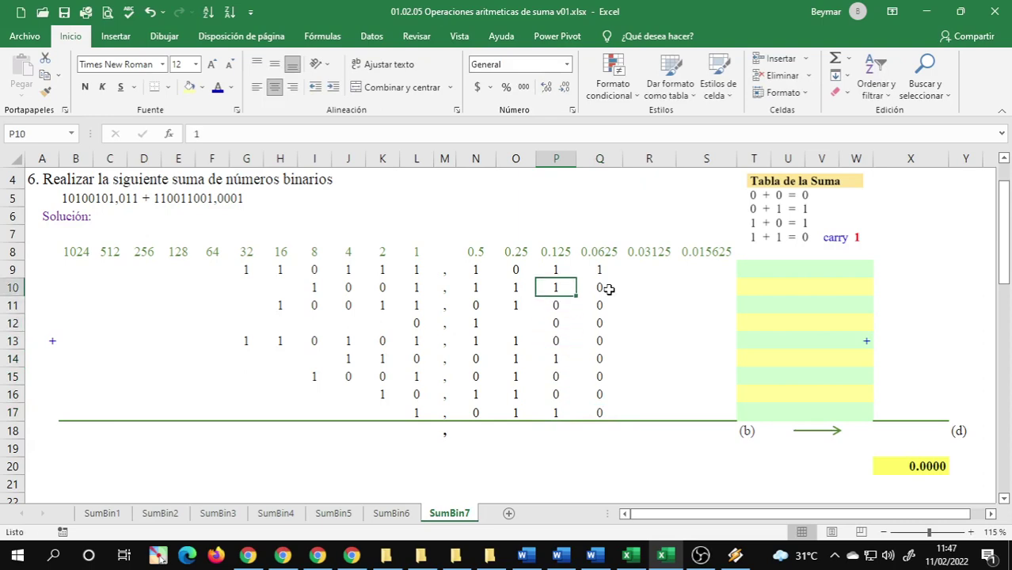
{"action": "left_click", "coordinate": [526, 320]}
{"action": "type", "text": "0"}
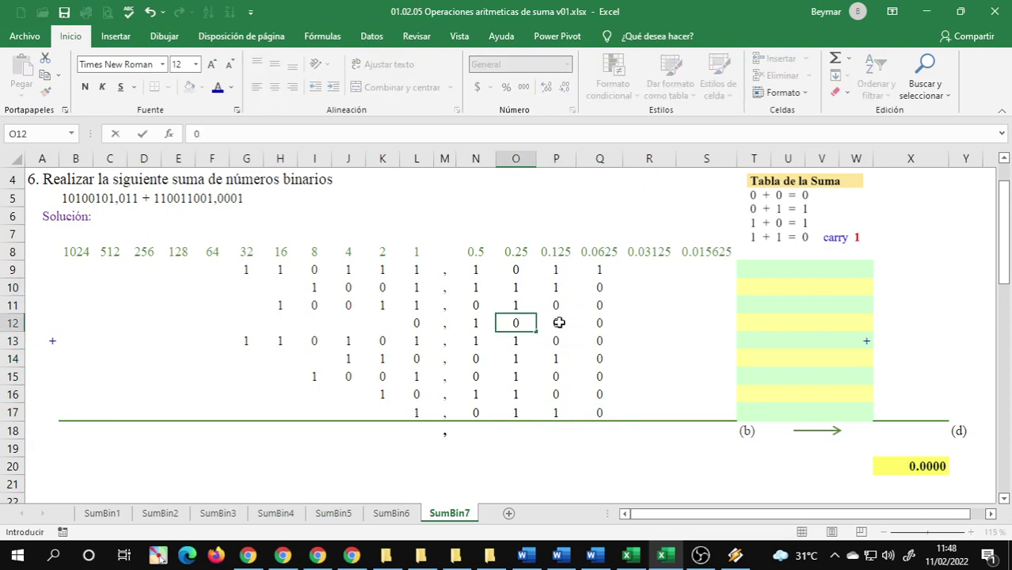
{"action": "left_click", "coordinate": [558, 322]}
Color the added fractional zeros blue in O12:Q12, P11, Q10:Q17, P15:P16 and P13
{"action": "left_click_drag", "start_coordinate": [516, 323], "coordinate": [599, 323]}
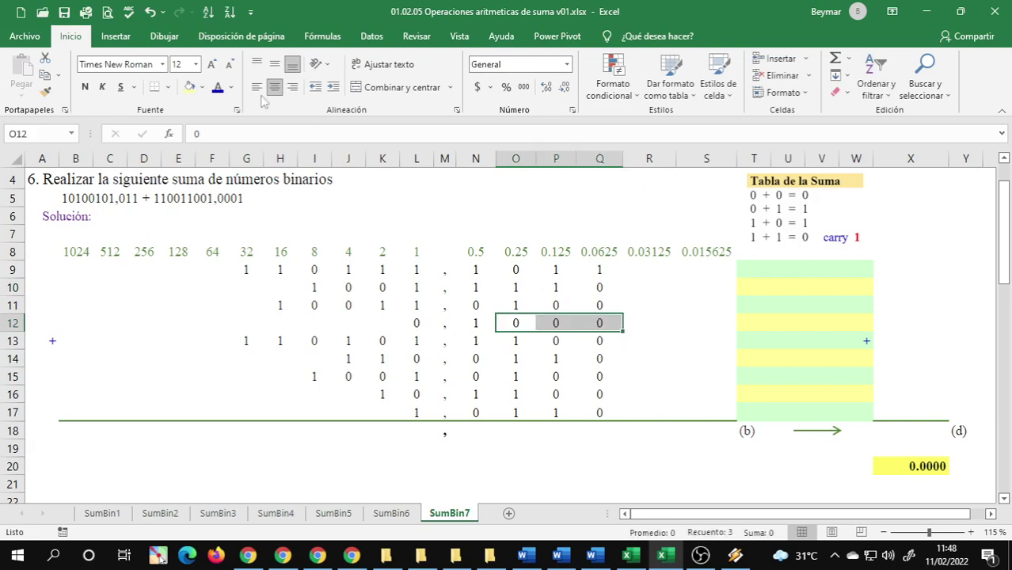
{"action": "key", "text": "ctrl+v"}
{"action": "left_click_drag", "start_coordinate": [556, 305], "coordinate": [599, 407]}
{"action": "key", "text": "ctrl+v"}
{"action": "key", "text": "ctrl+v"}
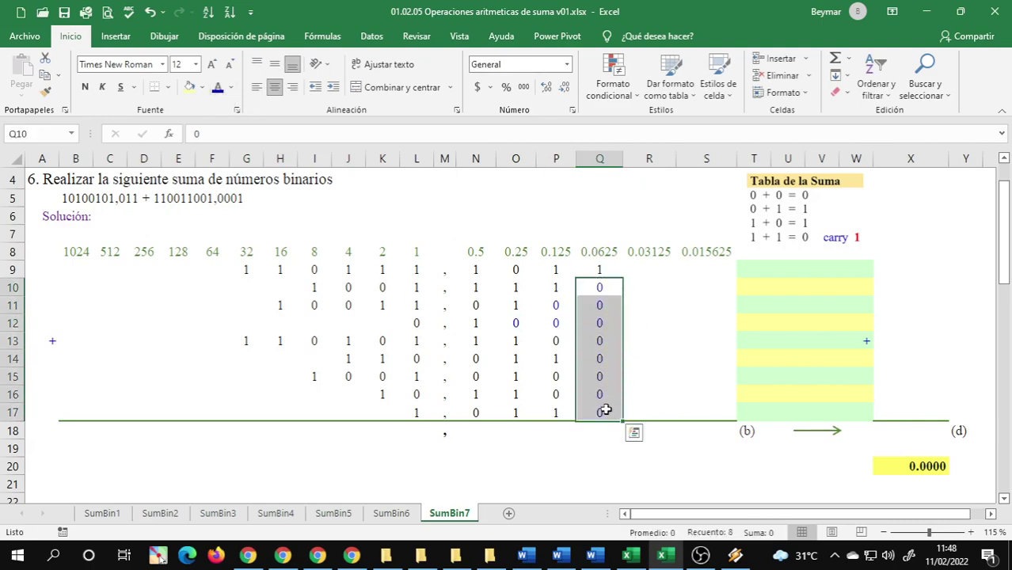
{"action": "left_click_drag", "start_coordinate": [550, 379], "coordinate": [557, 396]}
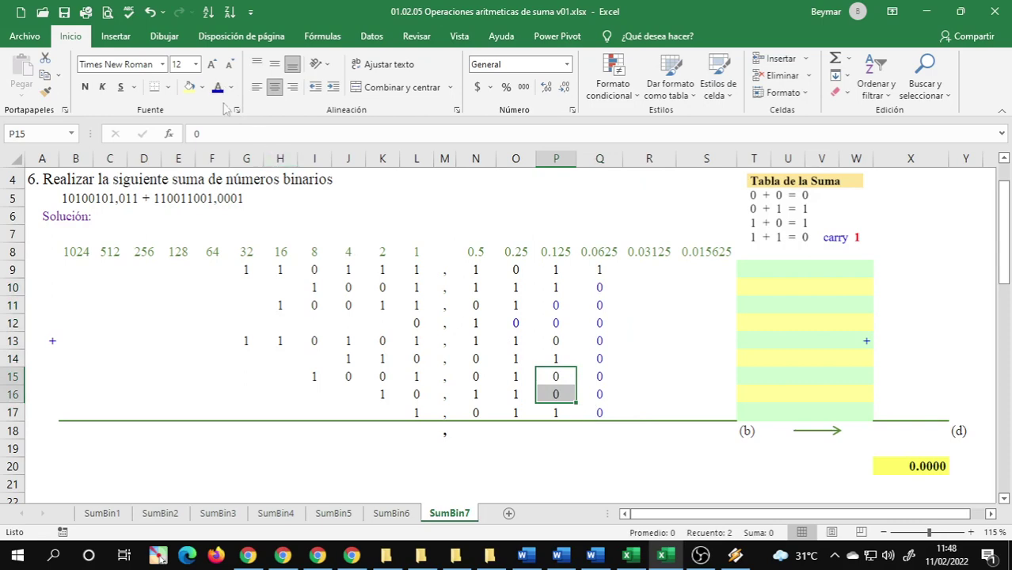
{"action": "key", "text": "ctrl+v"}
{"action": "left_click", "coordinate": [561, 339]}
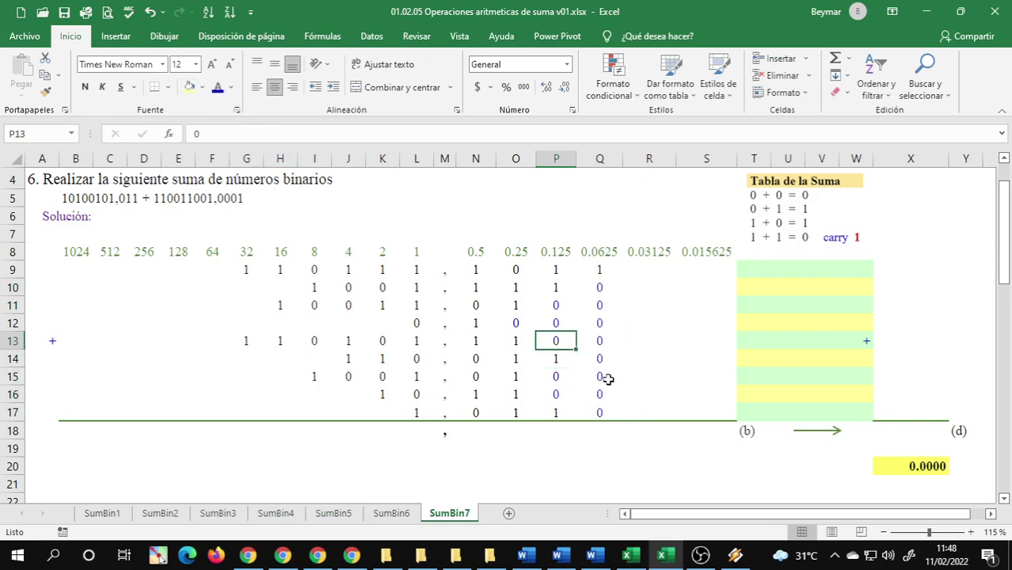
{"action": "left_click", "coordinate": [595, 361]}
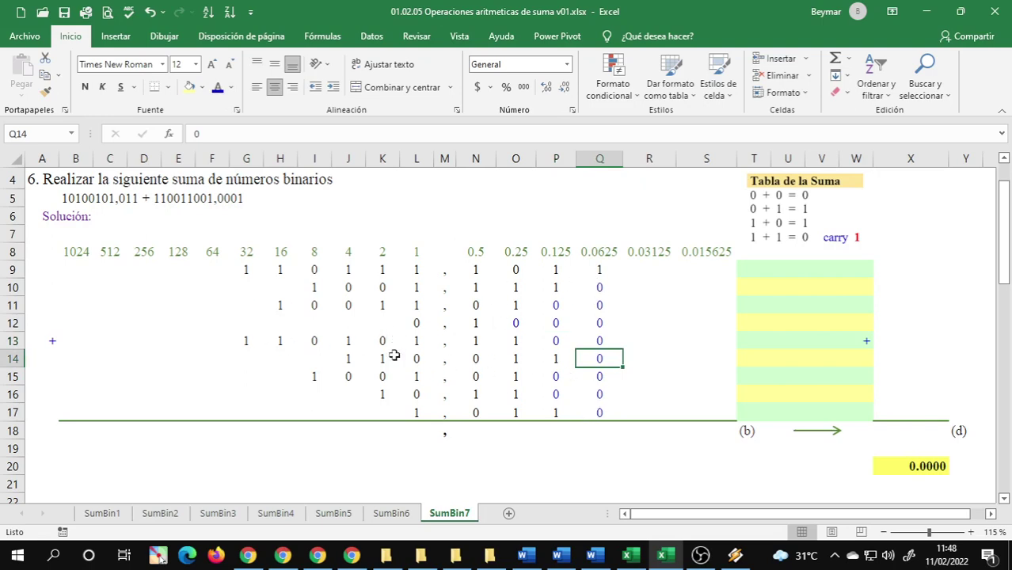
Pad the integer part of row 12 with zeros from K12 to G12
{"action": "left_click", "coordinate": [385, 324]}
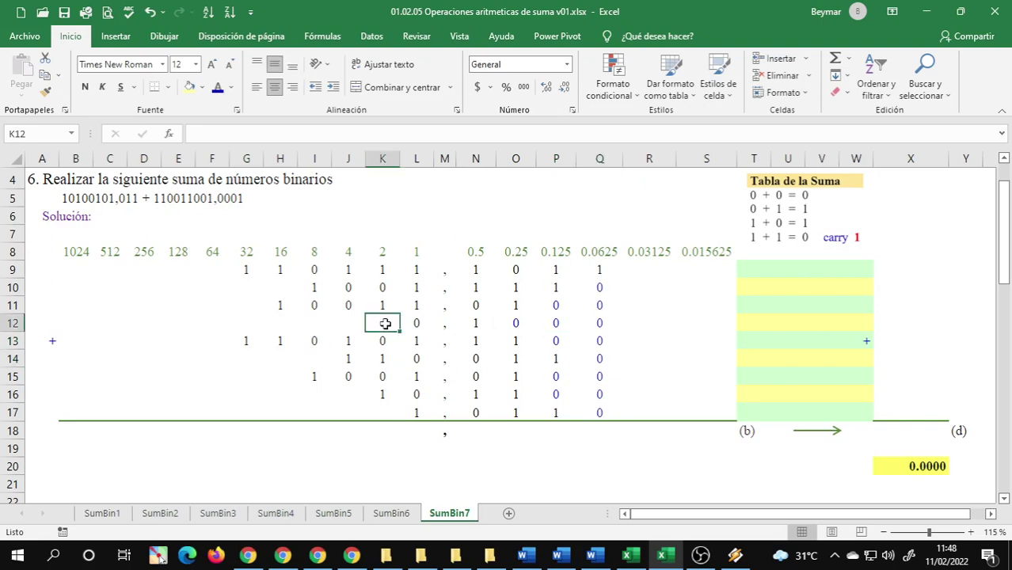
{"action": "type", "text": "0"}
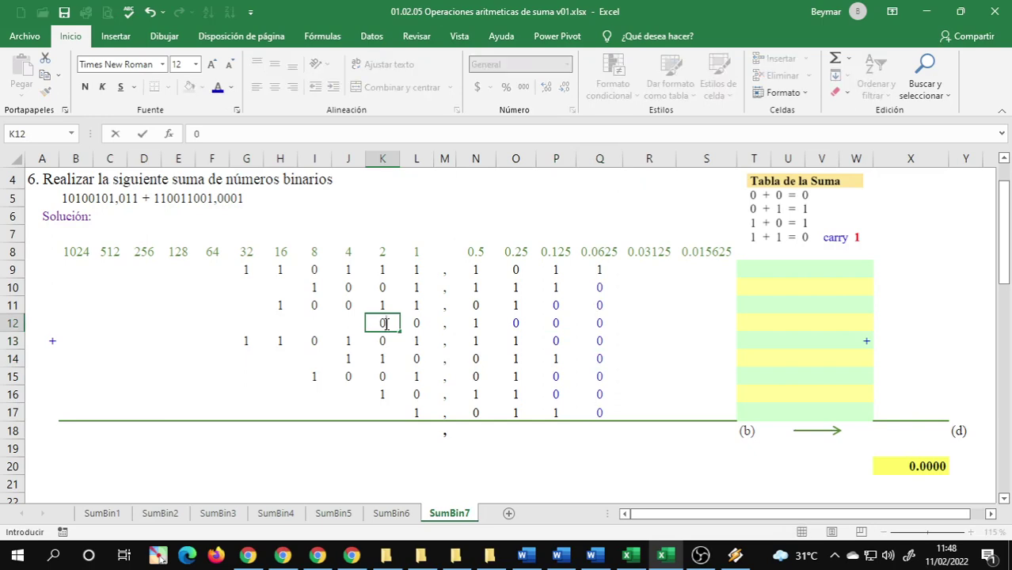
{"action": "key", "text": "Left"}
{"action": "type", "text": "0"}
{"action": "key", "text": "Left"}
{"action": "type", "text": "0"}
{"action": "key", "text": "Left"}
{"action": "type", "text": "0"}
{"action": "key", "text": "Left"}
{"action": "type", "text": "0"}
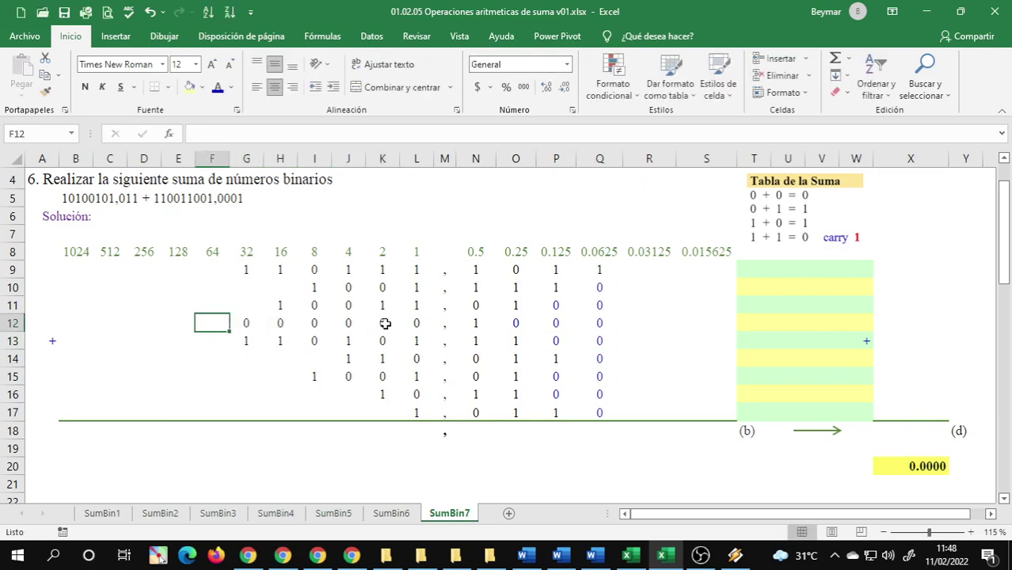
Pad the integer part of row 10 with zeros in H10 and G10
{"action": "left_click", "coordinate": [293, 289]}
{"action": "left_click", "coordinate": [264, 290]}
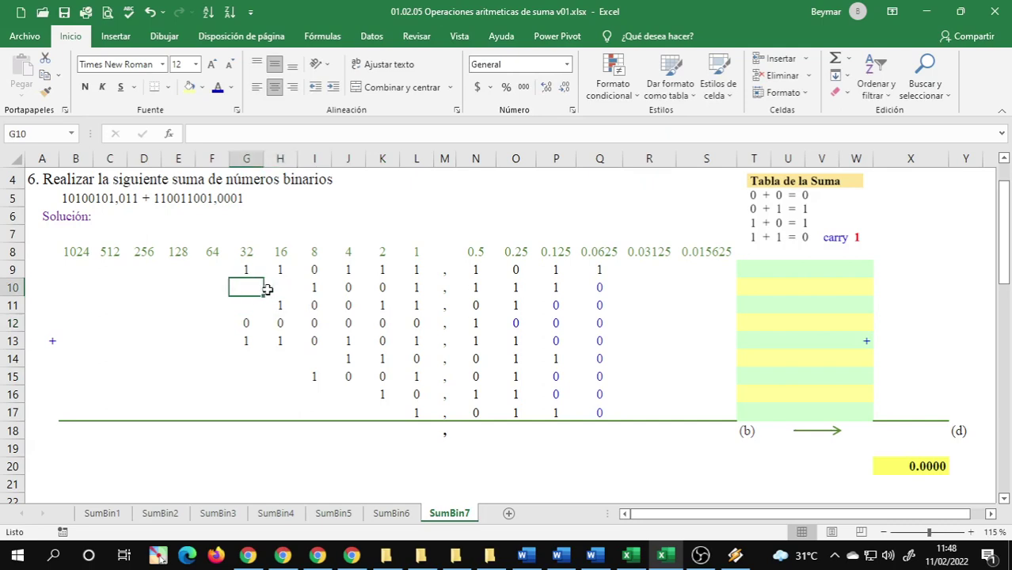
{"action": "left_click", "coordinate": [272, 288]}
{"action": "type", "text": "0"}
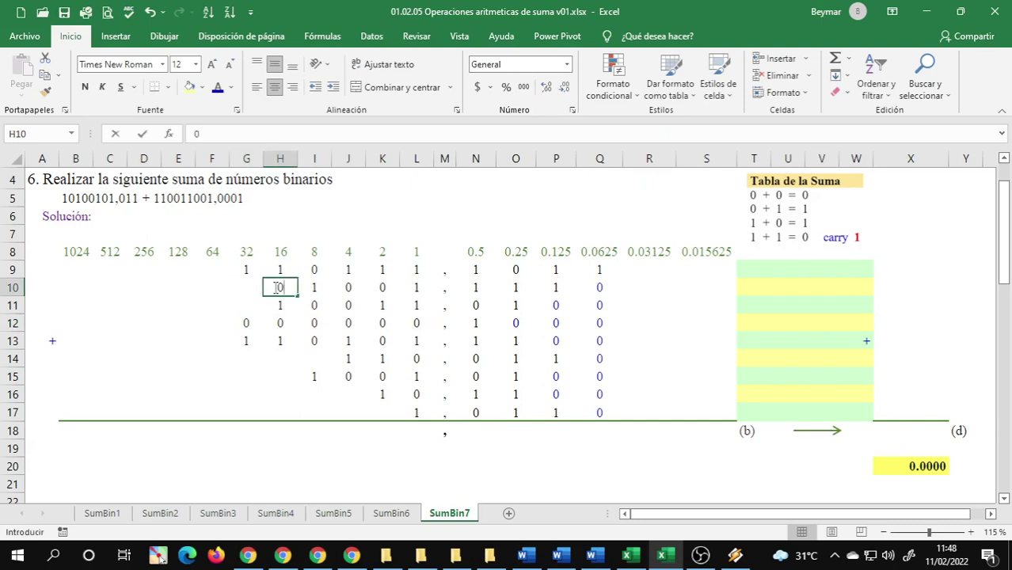
{"action": "key", "text": "Left"}
{"action": "type", "text": "0"}
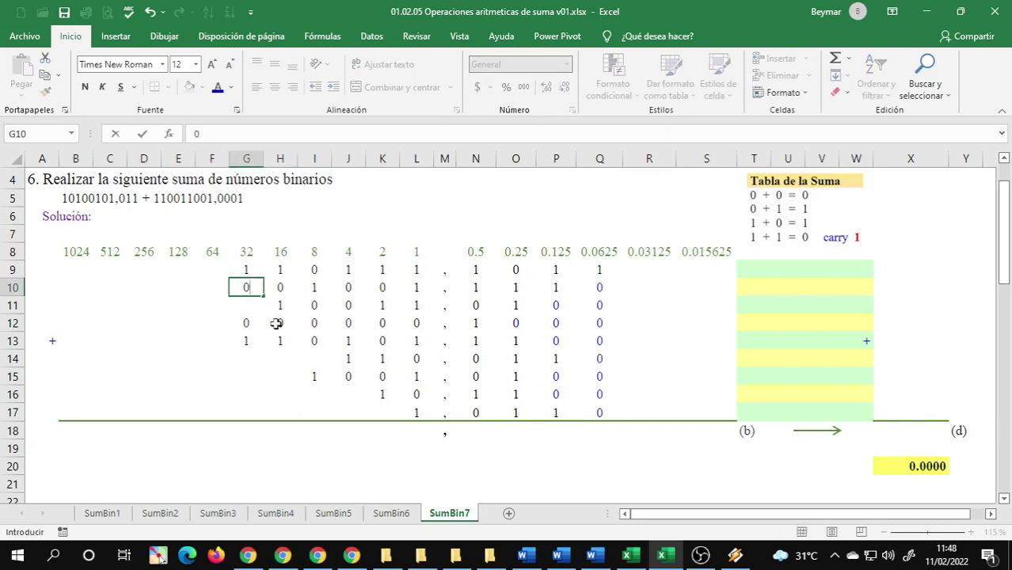
Pad the integer parts of rows 14 and 15 with zeros in G14:I14 and G15:H15
{"action": "left_click", "coordinate": [317, 353]}
{"action": "key", "text": "Left"}
{"action": "type", "text": "0"}
{"action": "key", "text": "Left"}
{"action": "type", "text": "0"}
{"action": "key", "text": "Left"}
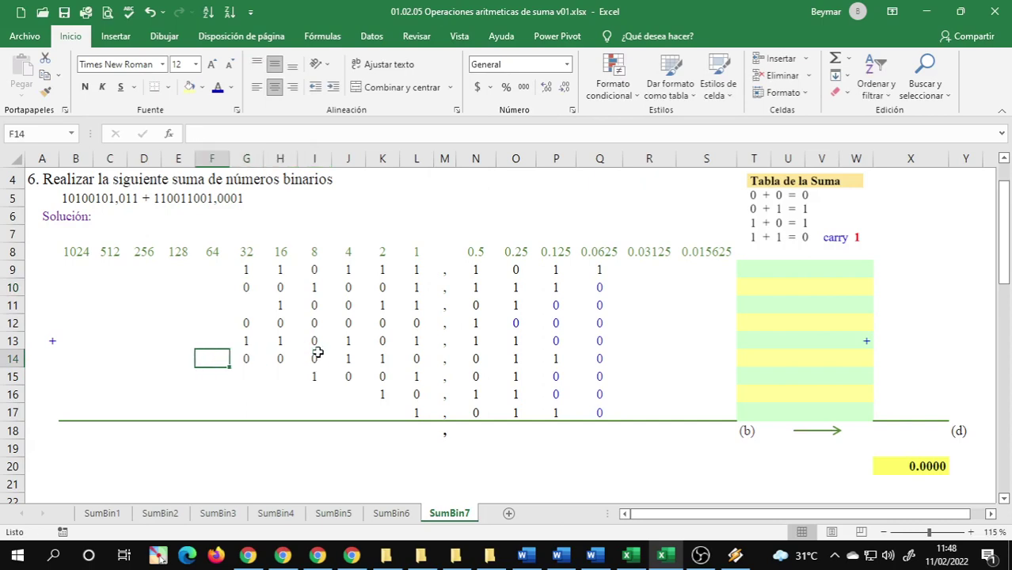
{"action": "left_click", "coordinate": [282, 378]}
{"action": "key", "text": "Left"}
{"action": "type", "text": "0"}
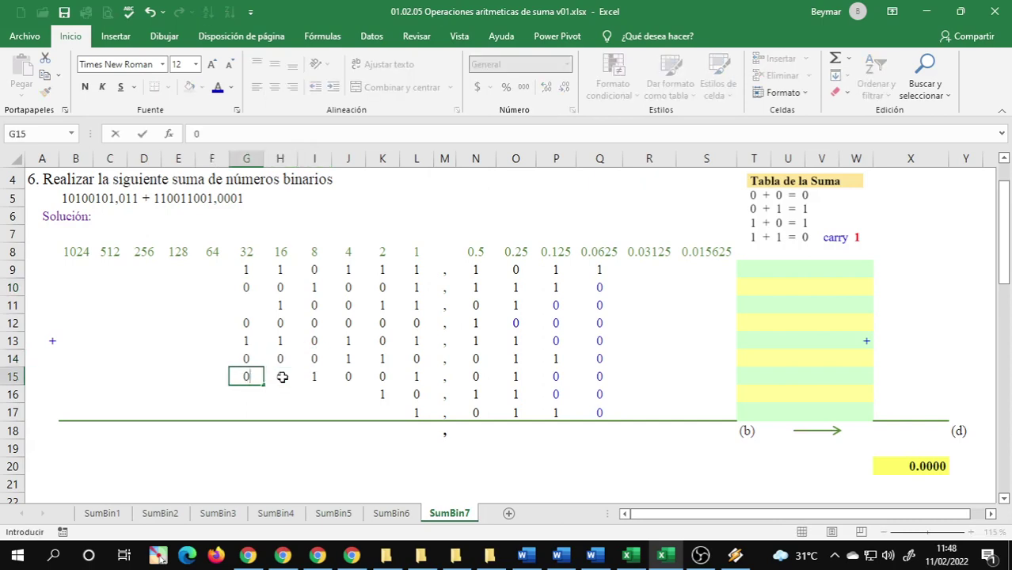
{"action": "left_click", "coordinate": [372, 397]}
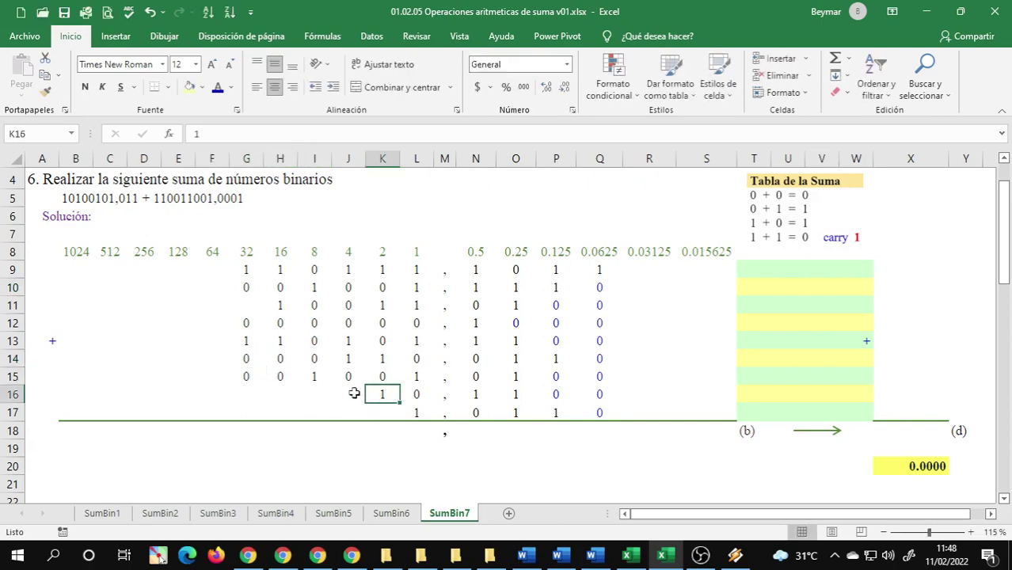
Pad the integer part of row 16 with zeros from J16 to G16
{"action": "left_click", "coordinate": [350, 393]}
{"action": "type", "text": "0"}
{"action": "key", "text": "Left"}
{"action": "type", "text": "0"}
{"action": "key", "text": "Left"}
{"action": "type", "text": "0"}
{"action": "key", "text": "Left"}
{"action": "key", "text": "Left"}
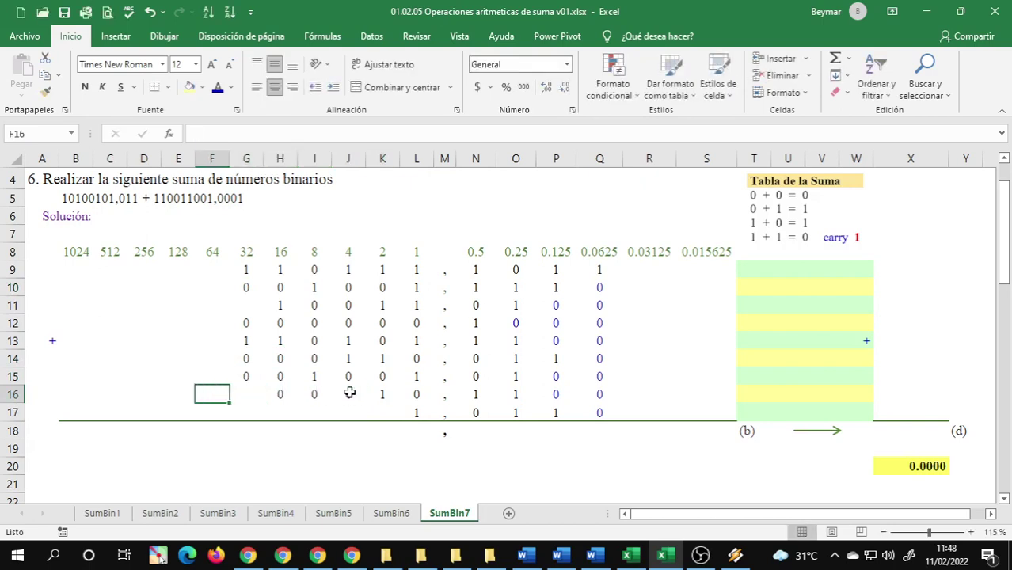
{"action": "key", "text": "Right"}
{"action": "type", "text": "0"}
{"action": "key", "text": "Left"}
Pad the integer part of row 17 with zeros from K17 to G17
{"action": "left_click", "coordinate": [387, 407]}
{"action": "type", "text": "0"}
{"action": "key", "text": "Left"}
{"action": "type", "text": "0"}
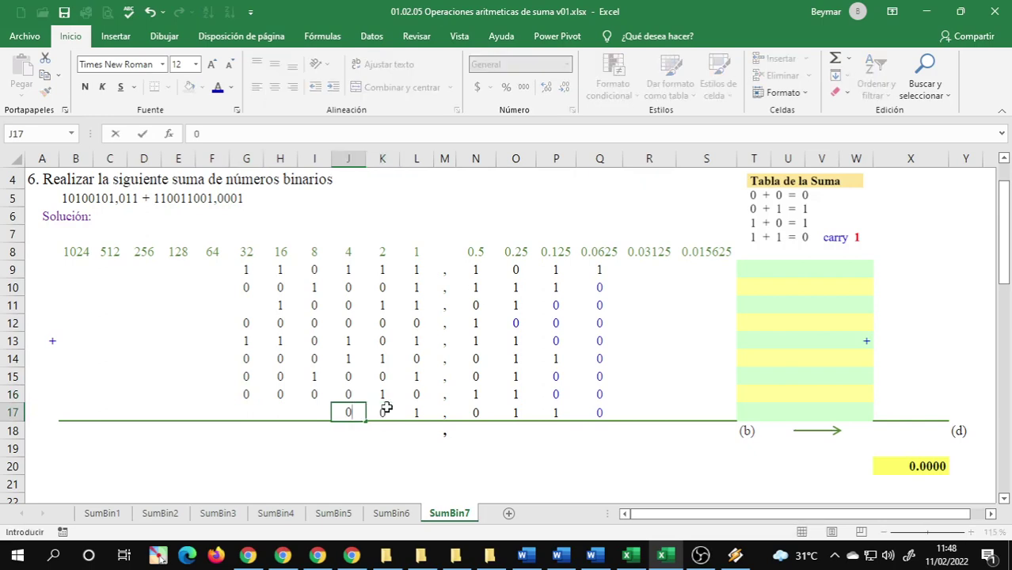
{"action": "key", "text": "Left"}
{"action": "type", "text": "0"}
{"action": "key", "text": "Left"}
{"action": "type", "text": "0"}
{"action": "key", "text": "Left"}
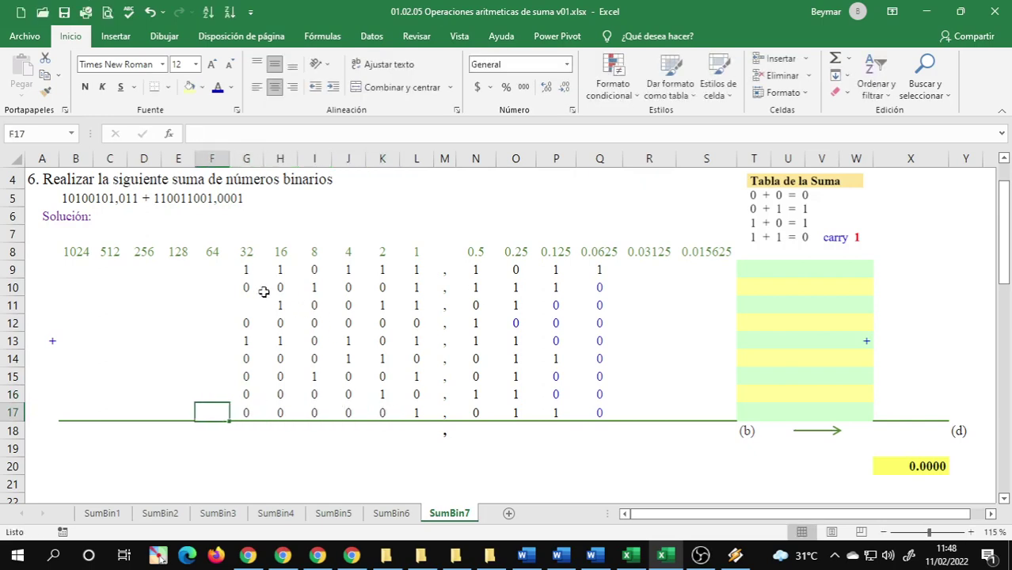
Color the integer padding zeros blue in G10:H10, G12:K12, G14:I14, G15:H15, G16:J16 and G17:K17
{"action": "left_click_drag", "start_coordinate": [265, 288], "coordinate": [281, 287]}
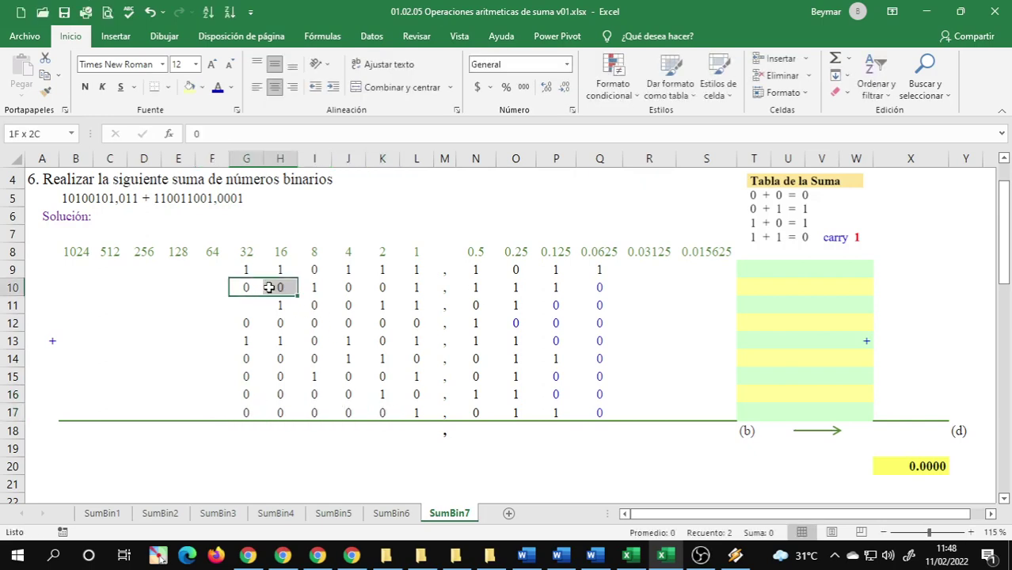
{"action": "left_click_drag", "start_coordinate": [250, 325], "coordinate": [384, 323]}
{"action": "left_click", "coordinate": [217, 88]}
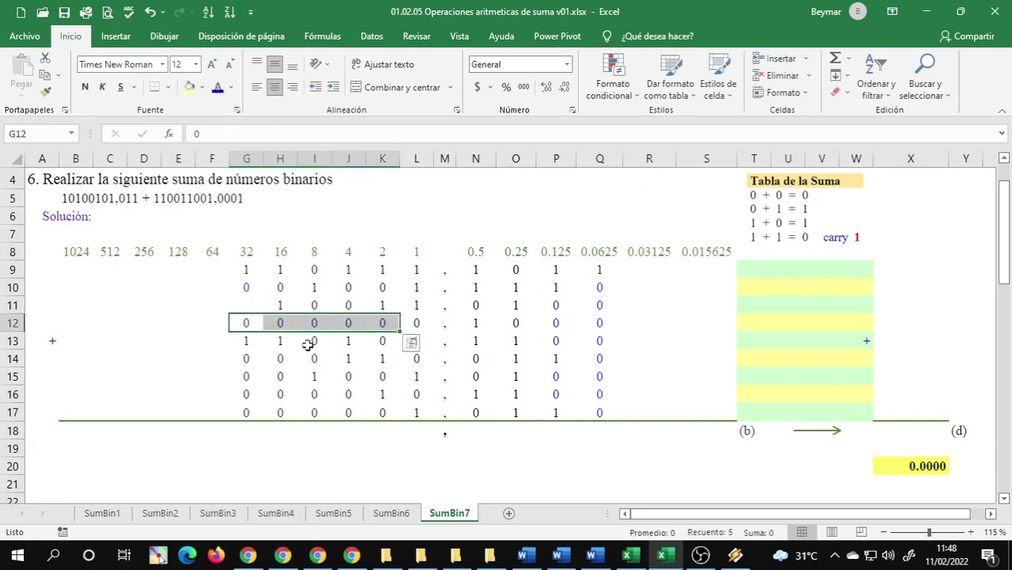
{"action": "left_click_drag", "start_coordinate": [247, 358], "coordinate": [313, 360]}
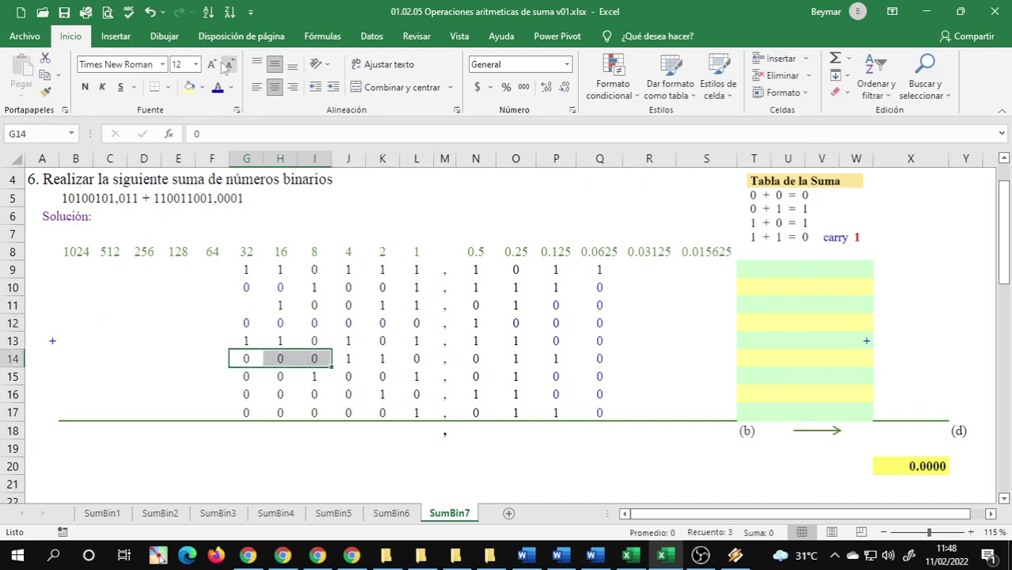
{"action": "left_click_drag", "start_coordinate": [247, 377], "coordinate": [348, 395]}
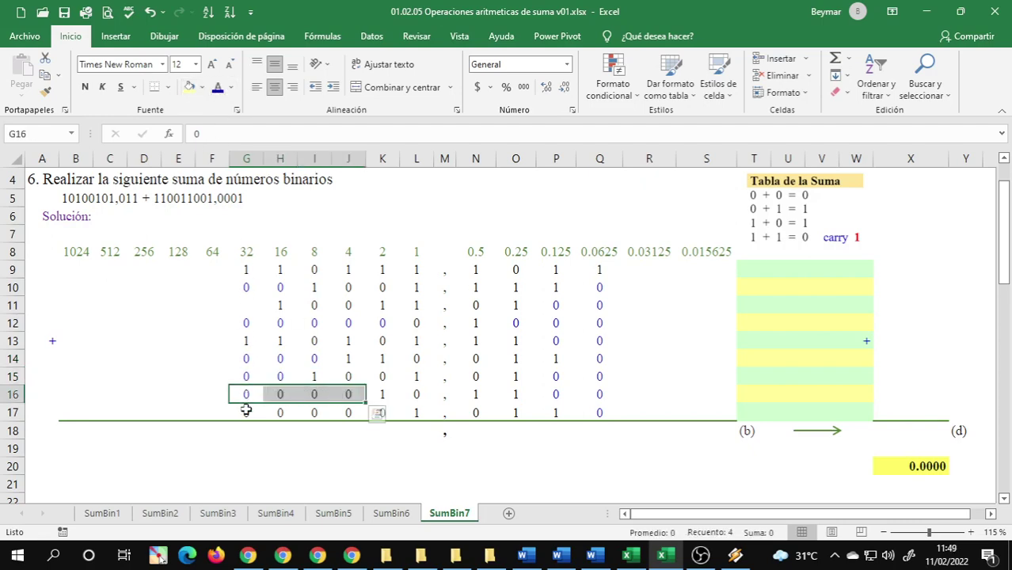
{"action": "left_click_drag", "start_coordinate": [246, 412], "coordinate": [348, 412]}
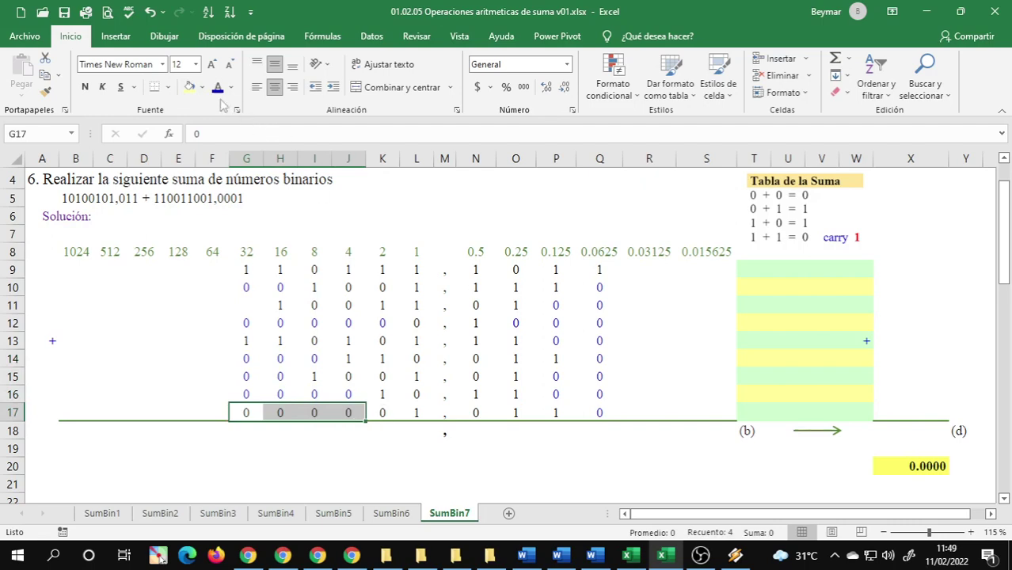
{"action": "left_click", "coordinate": [380, 414]}
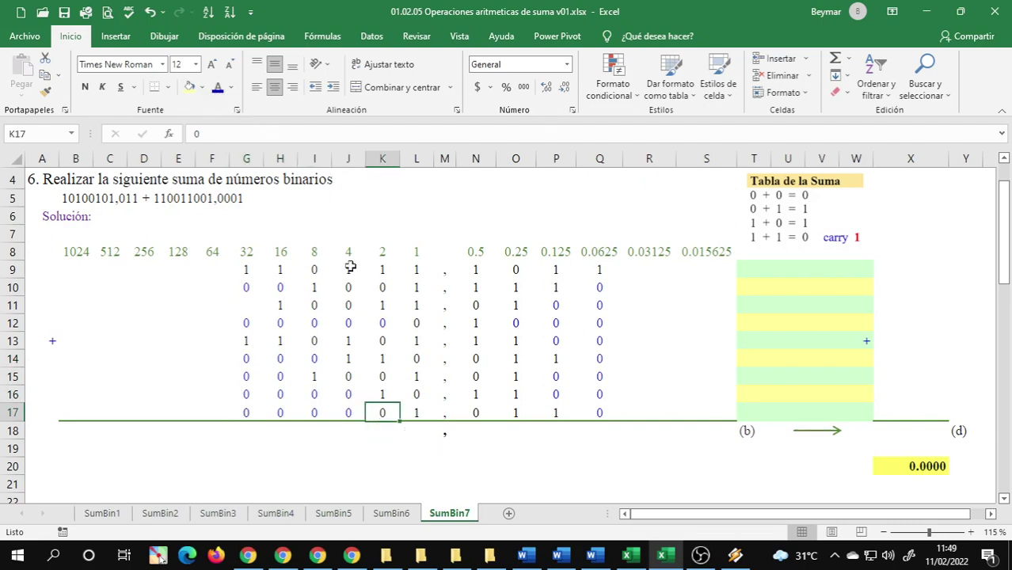
{"action": "left_click", "coordinate": [280, 437]}
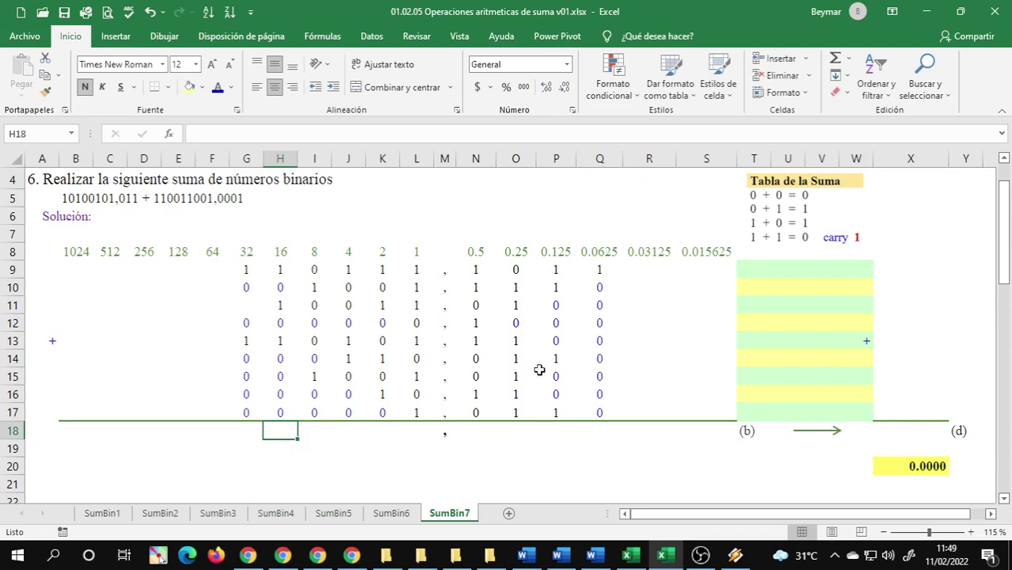
{"action": "left_click", "coordinate": [626, 379]}
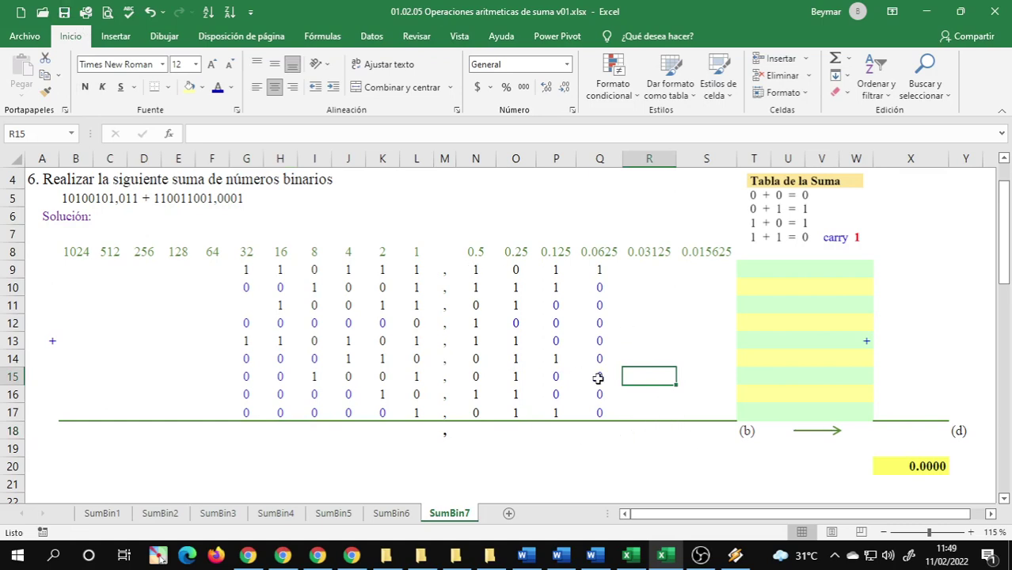
Enter the sum digits 1 in Q18 and 0 in P18 for the 0.0625 and 0.125 columns
{"action": "left_click", "coordinate": [612, 271]}
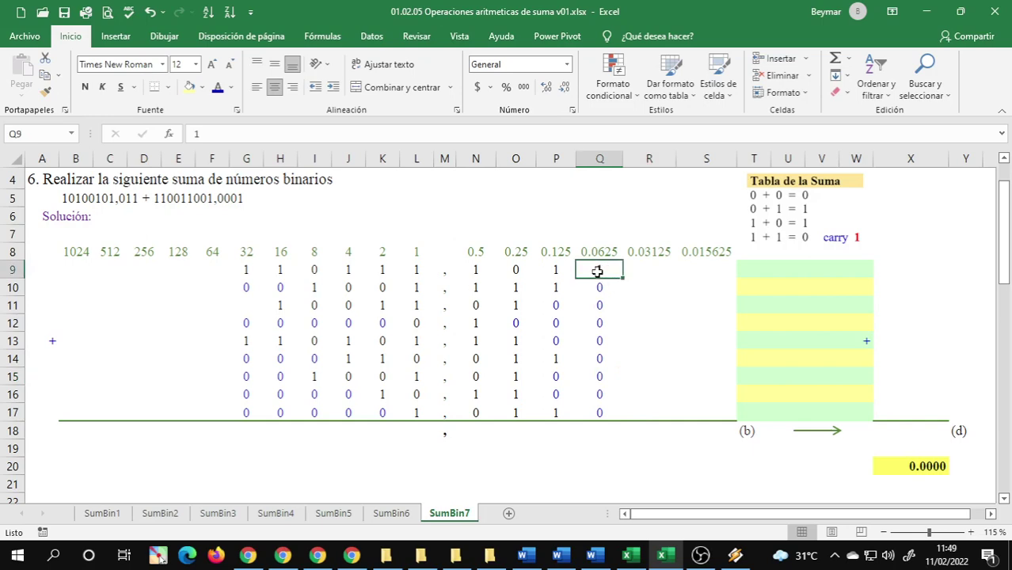
{"action": "left_click", "coordinate": [600, 433]}
{"action": "type", "text": "1"}
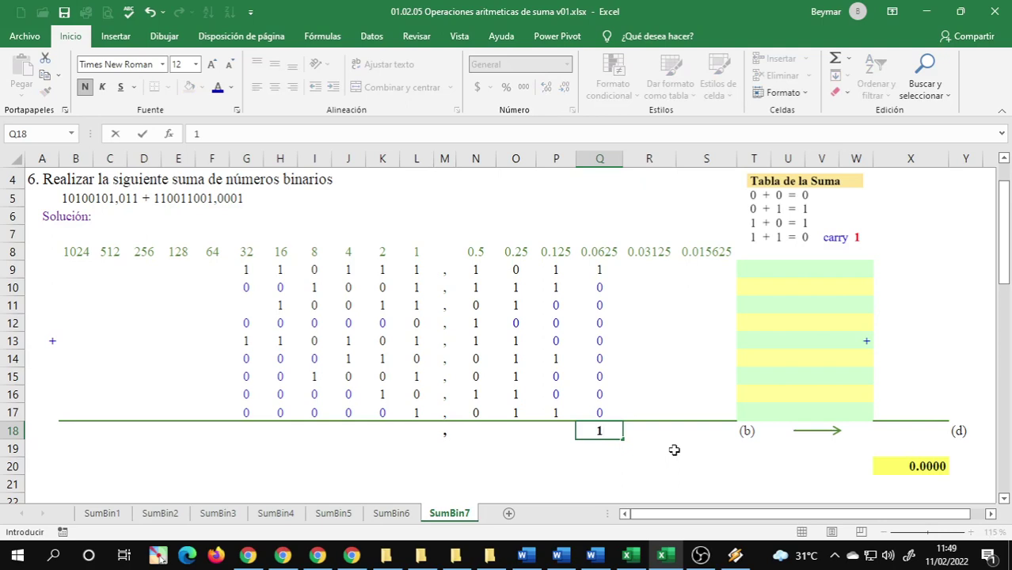
{"action": "key", "text": "Return"}
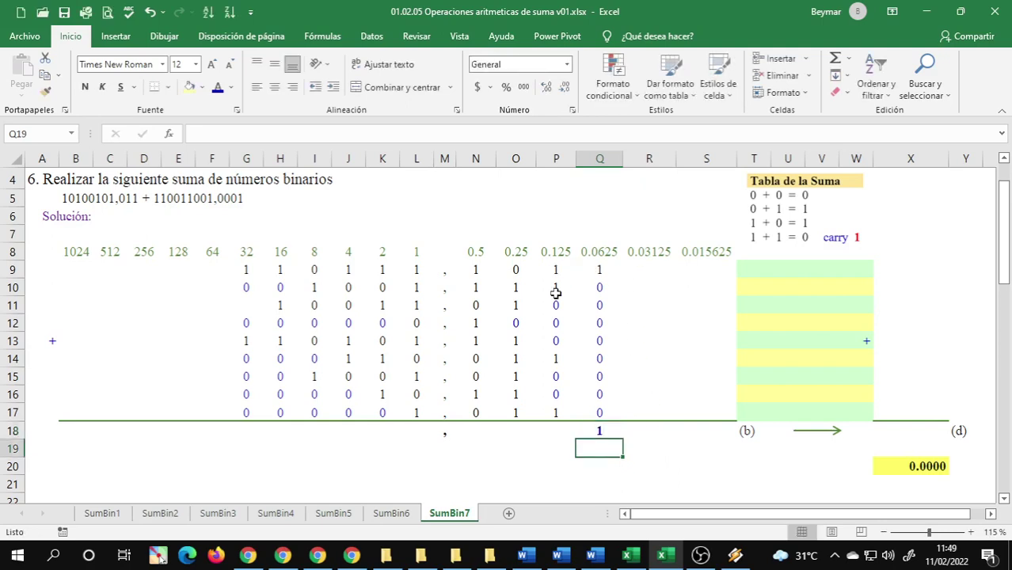
{"action": "left_click", "coordinate": [564, 436]}
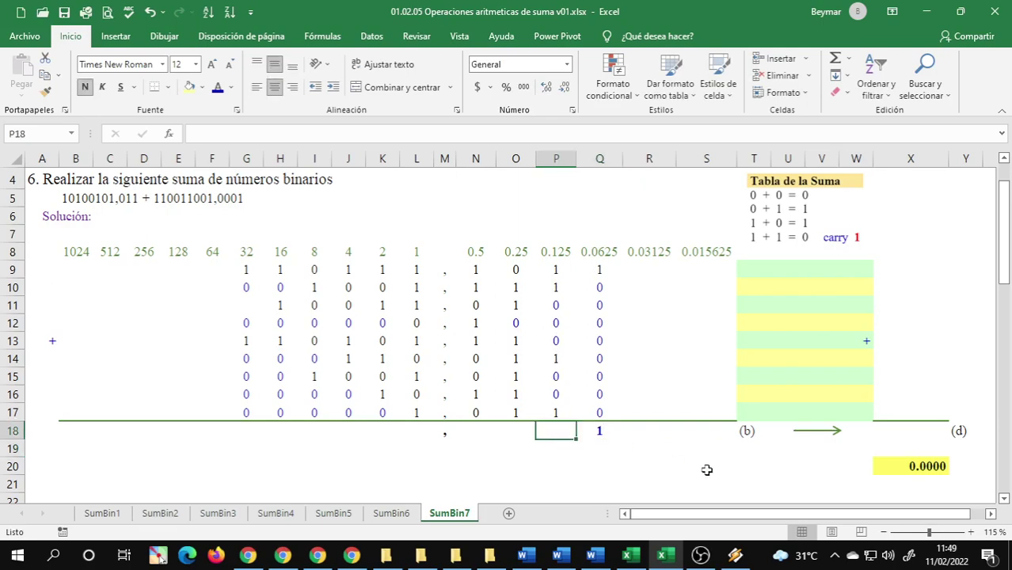
{"action": "type", "text": "0"}
{"action": "key", "text": "Return"}
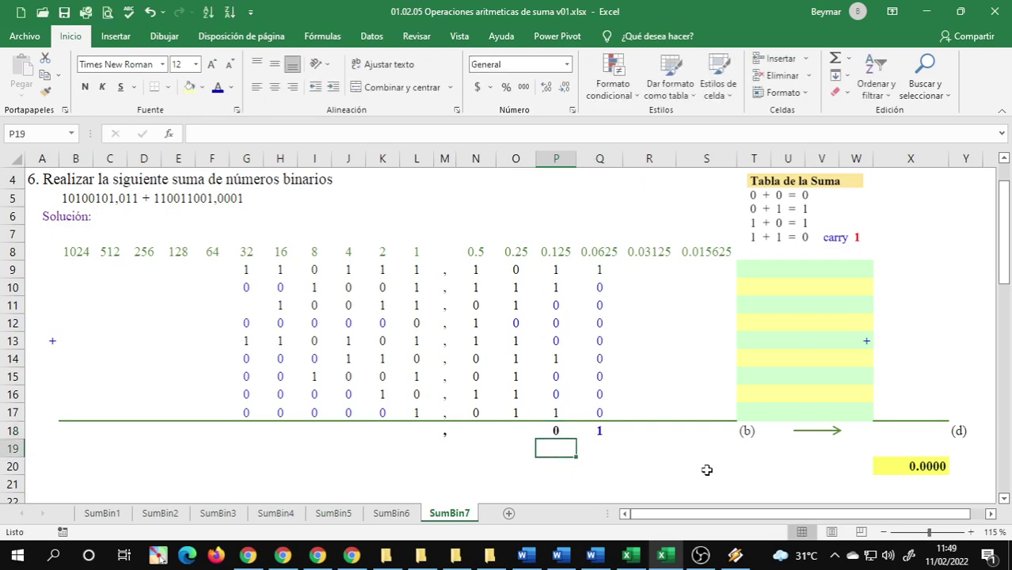
Enter the carry 2 in O7 above the 0.25 column and center the contents of B7:S7
{"action": "left_click", "coordinate": [518, 228]}
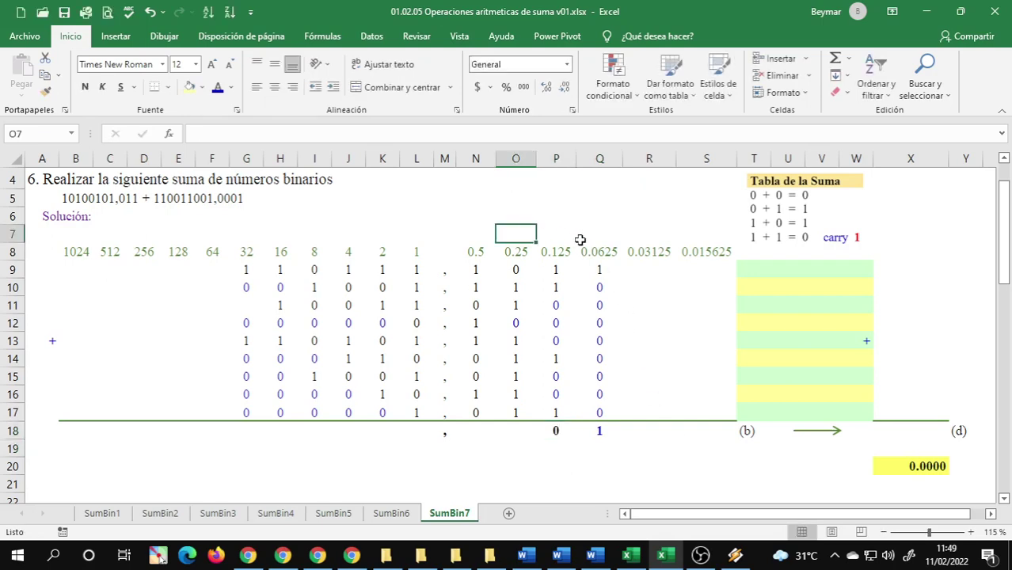
{"action": "type", "text": "2"}
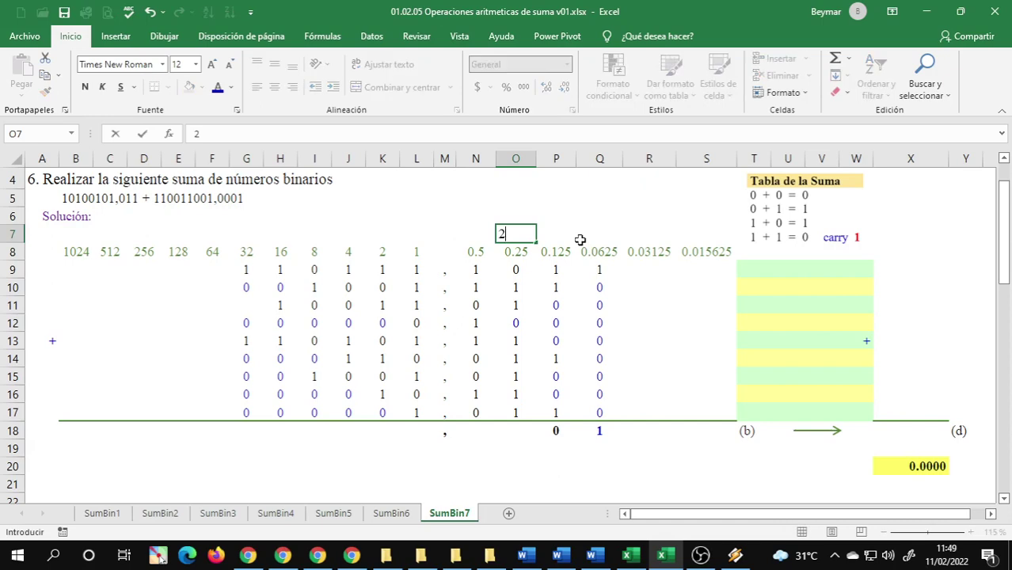
{"action": "key", "text": "Return"}
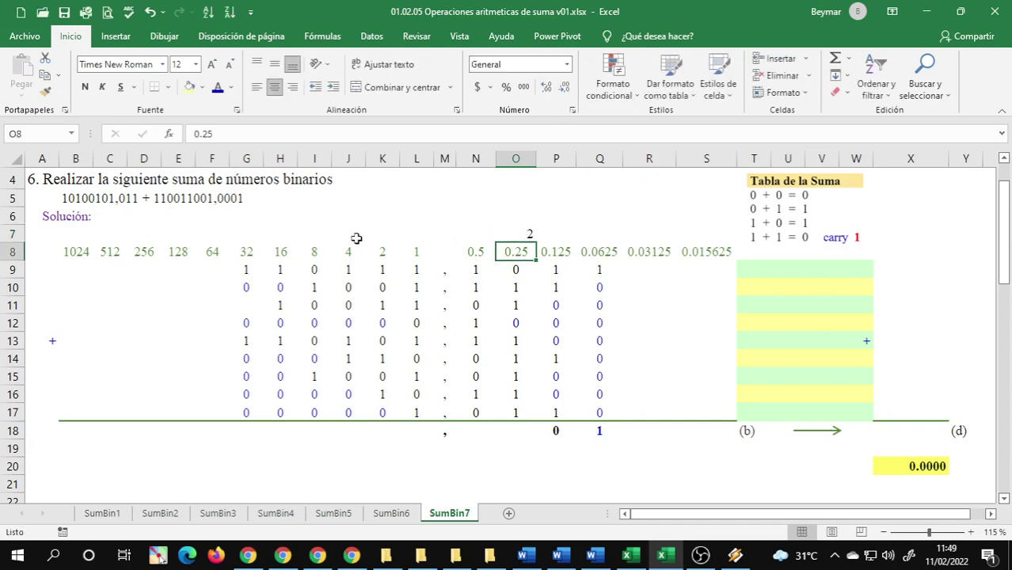
{"action": "left_click_drag", "start_coordinate": [72, 233], "coordinate": [705, 238]}
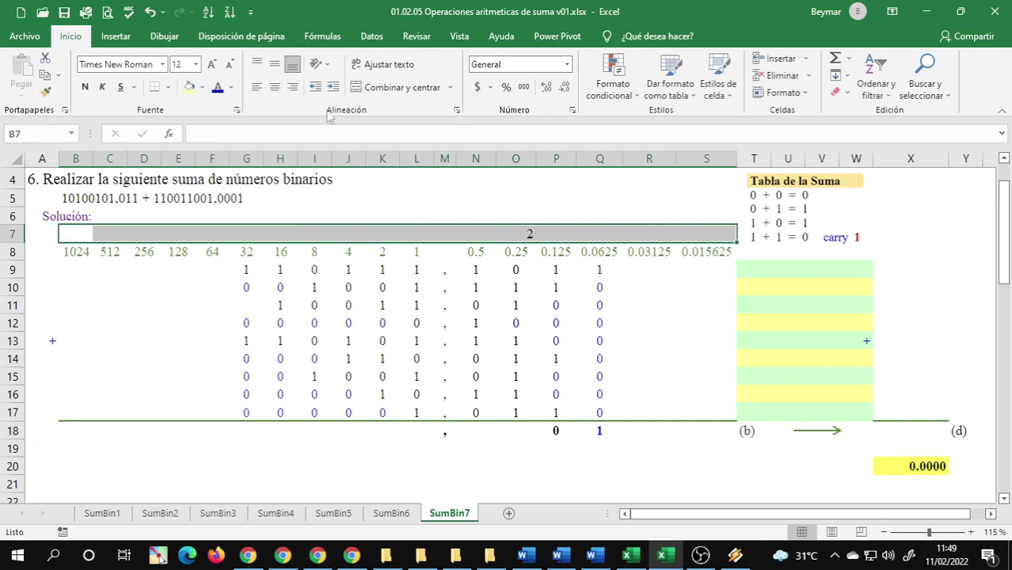
{"action": "left_click", "coordinate": [275, 87]}
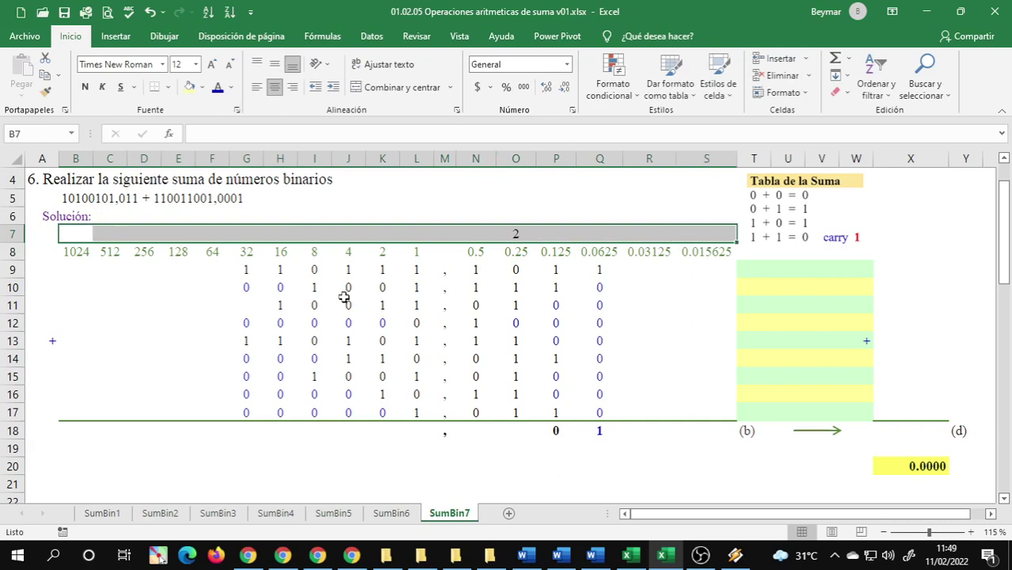
Insert a blank row above the place values in row 8 and relocate the carry 2 from O7 to O8
{"action": "left_click", "coordinate": [485, 301]}
{"action": "right_click", "coordinate": [15, 251]}
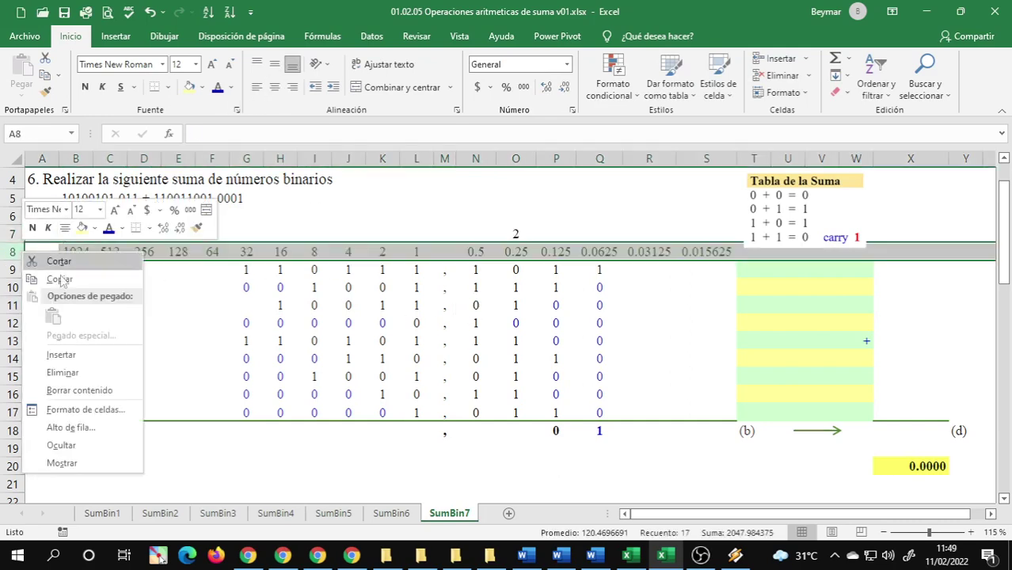
{"action": "left_click", "coordinate": [62, 356]}
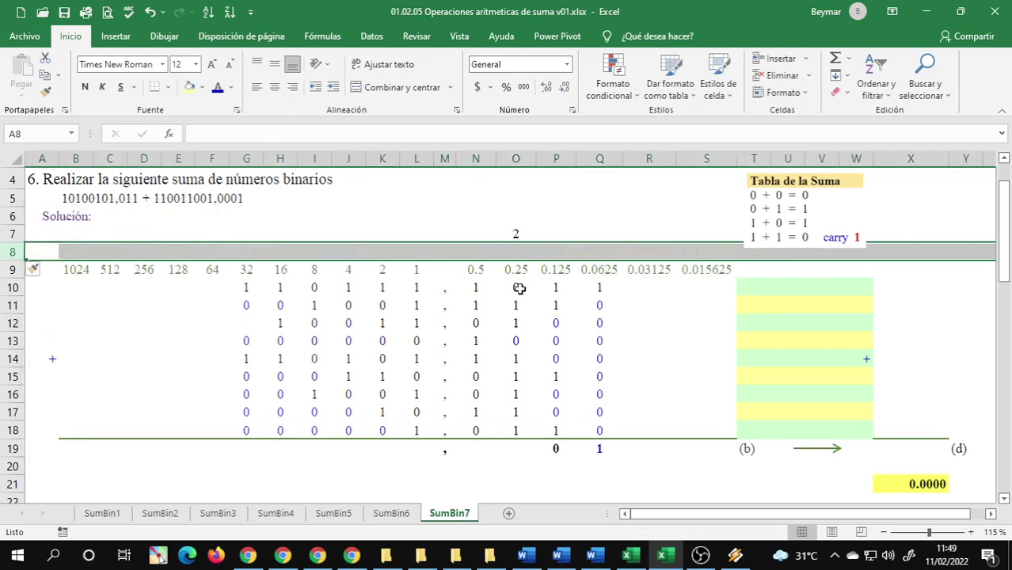
{"action": "left_click", "coordinate": [518, 234]}
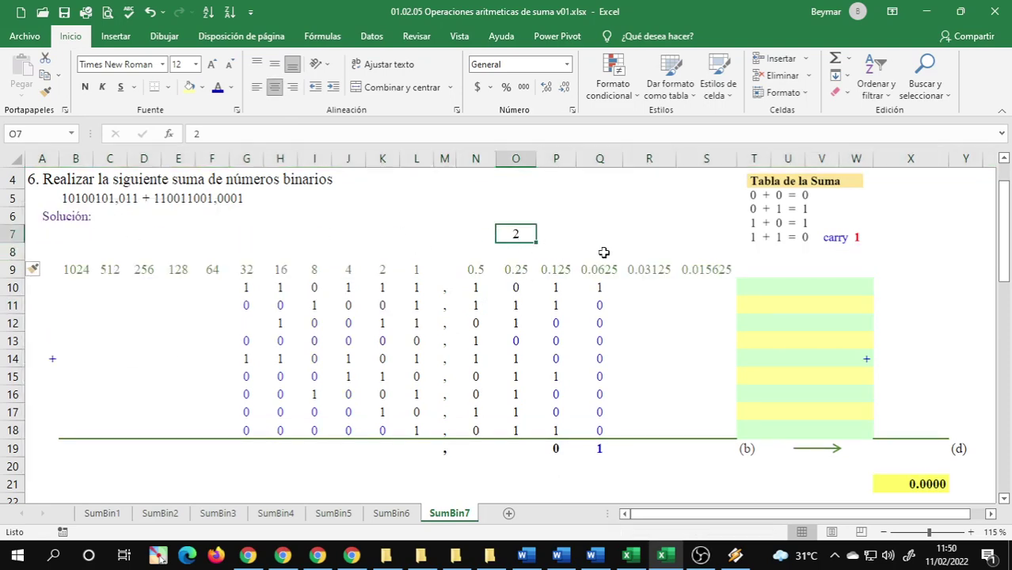
{"action": "left_click", "coordinate": [510, 253]}
{"action": "type", "text": "2"}
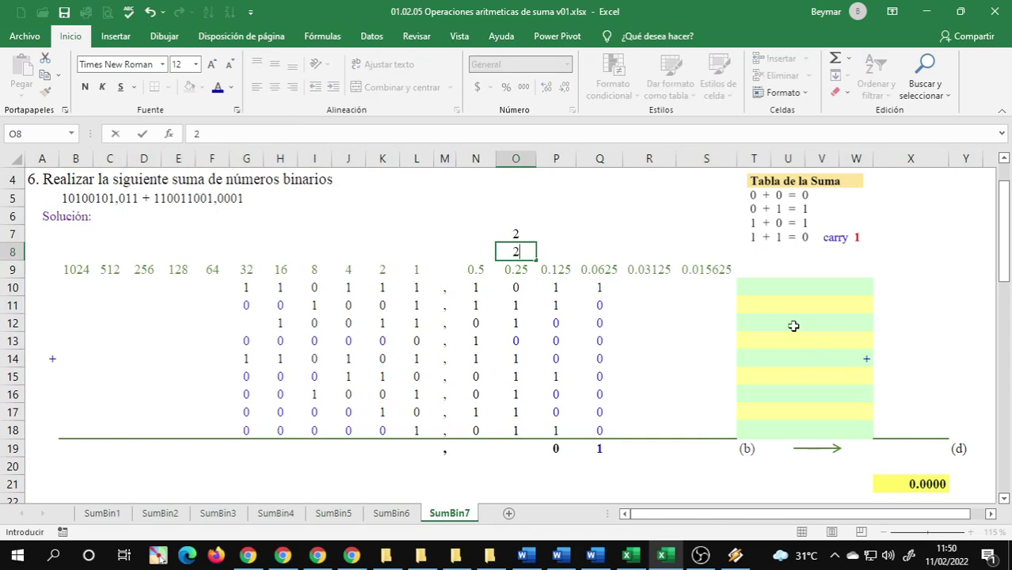
{"action": "key", "text": "Up"}
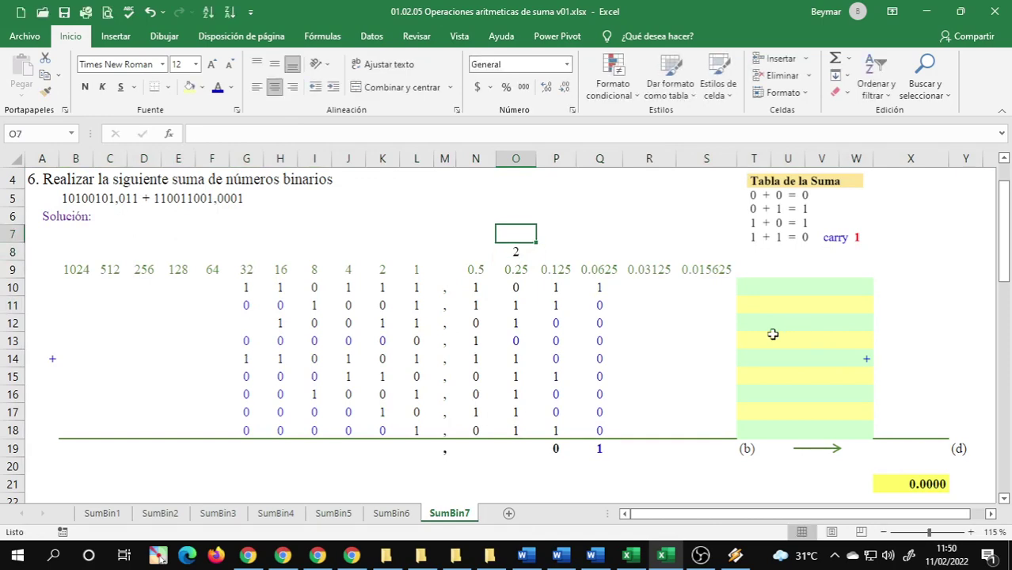
Enter the sum digit 1 in O19 for the 0.25 column and the carry 4 in N8 above the 0.5 column
{"action": "left_click", "coordinate": [497, 249]}
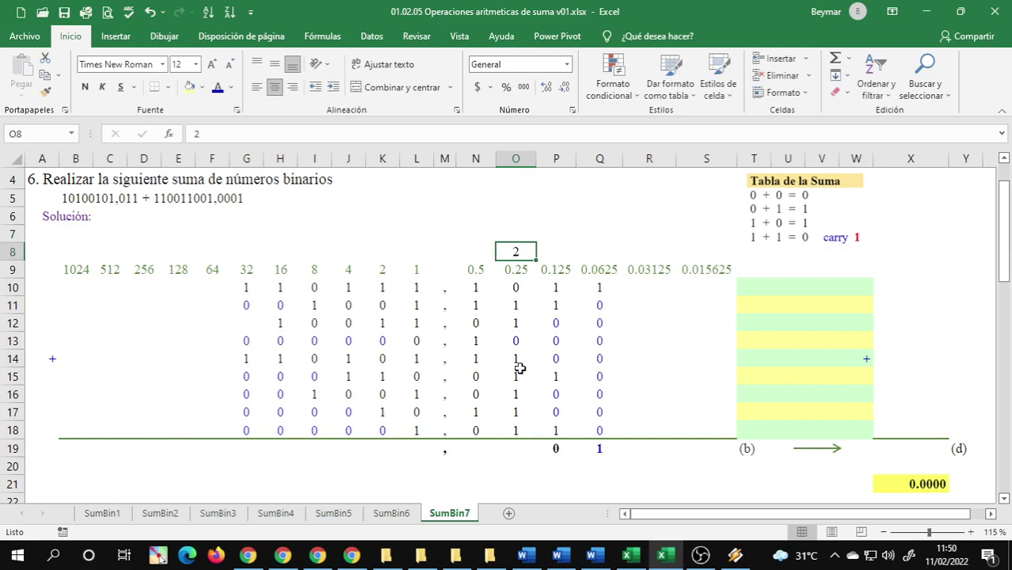
{"action": "left_click", "coordinate": [515, 448]}
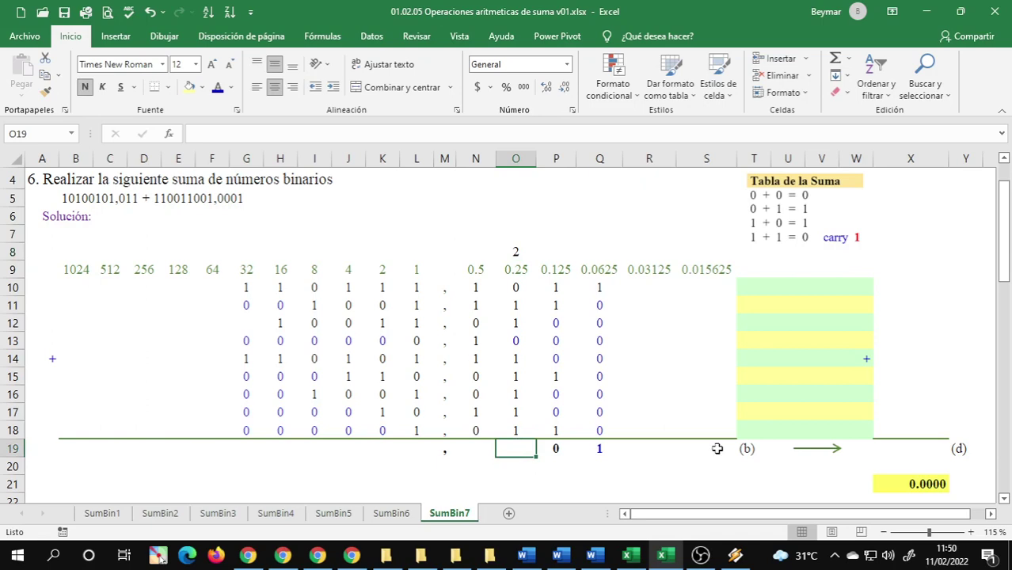
{"action": "type", "text": "5"}
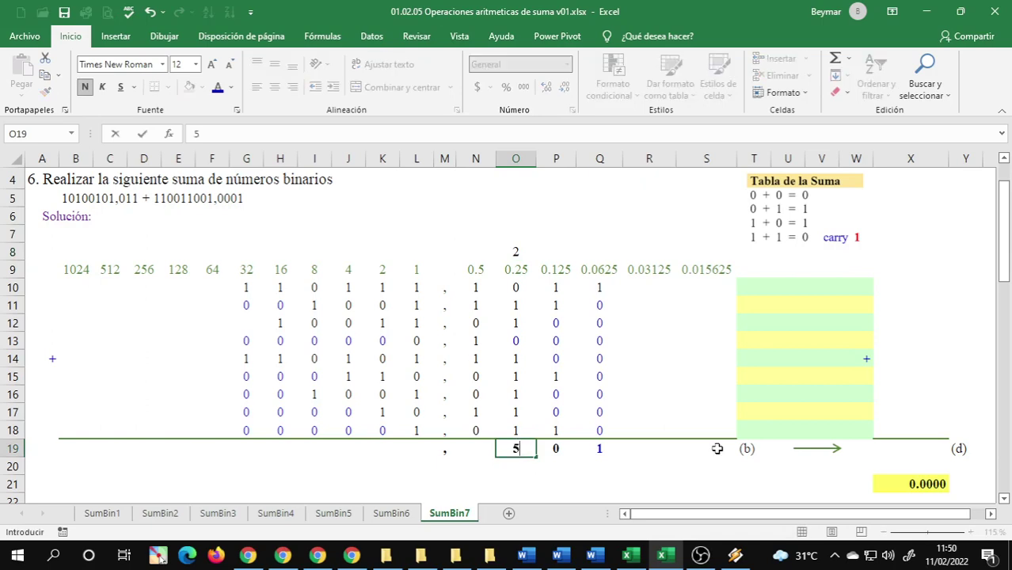
{"action": "type", "text": "1"}
{"action": "key", "text": "Return"}
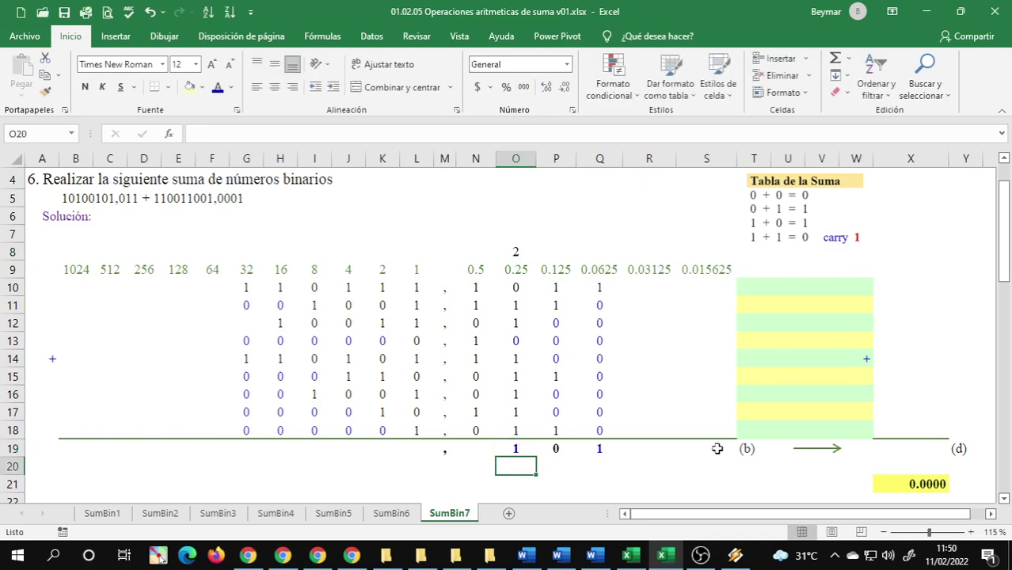
{"action": "left_click", "coordinate": [479, 251]}
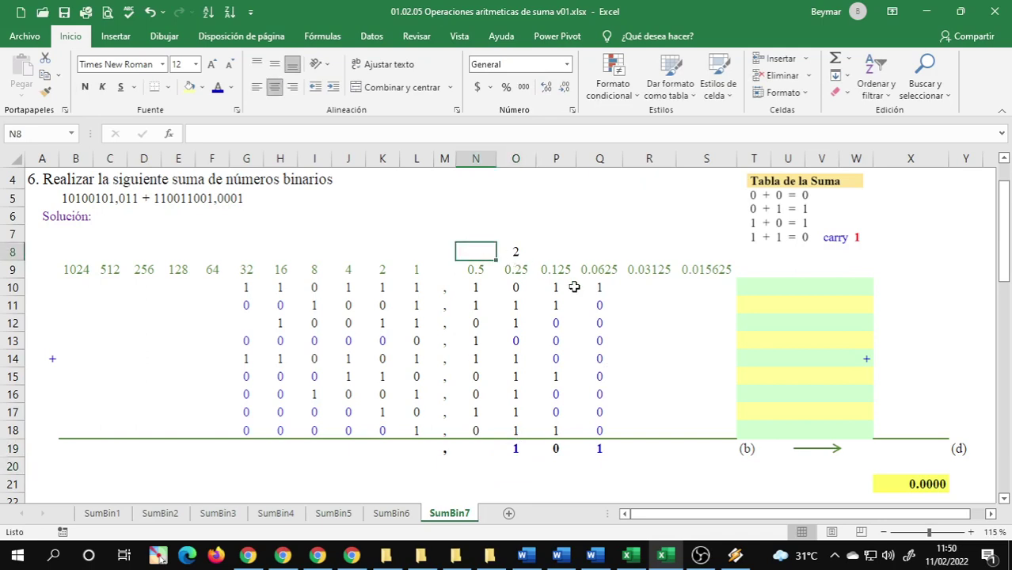
{"action": "type", "text": "4"}
{"action": "key", "text": "Return"}
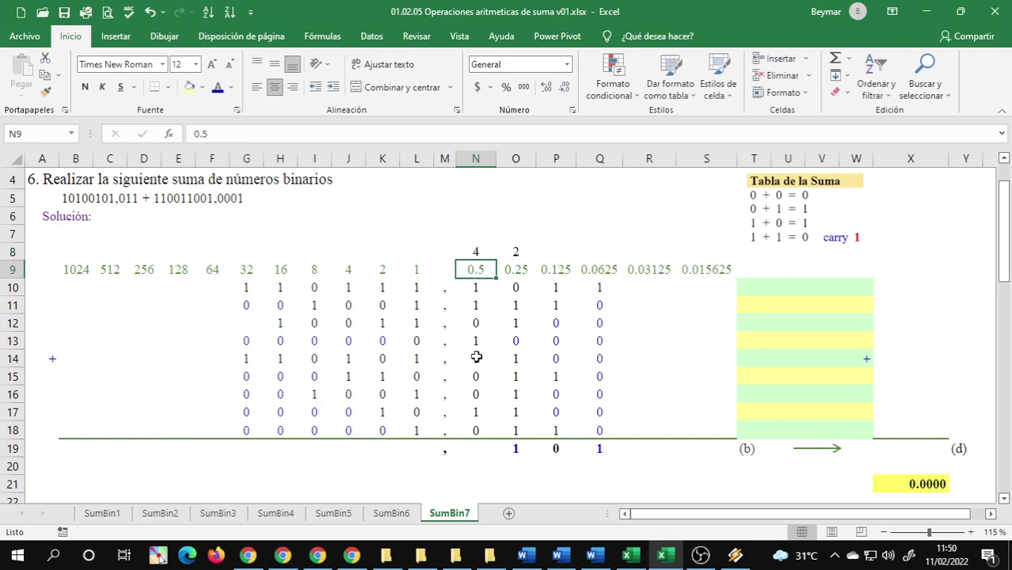
Enter the sum digit 0 in N19 and the carry 5 above the units column in L8
{"action": "left_click", "coordinate": [478, 449]}
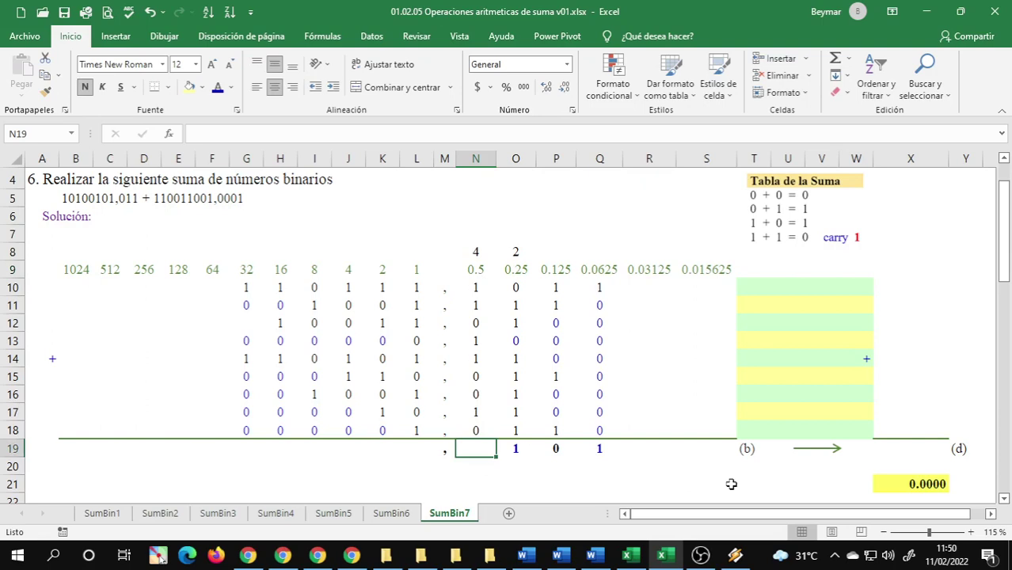
{"action": "type", "text": "0"}
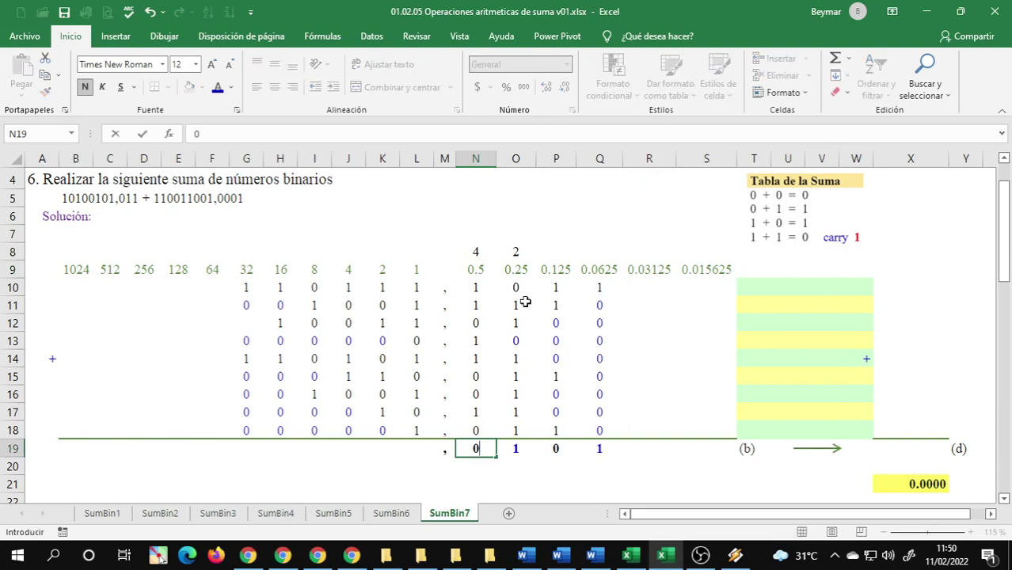
{"action": "left_click", "coordinate": [414, 251]}
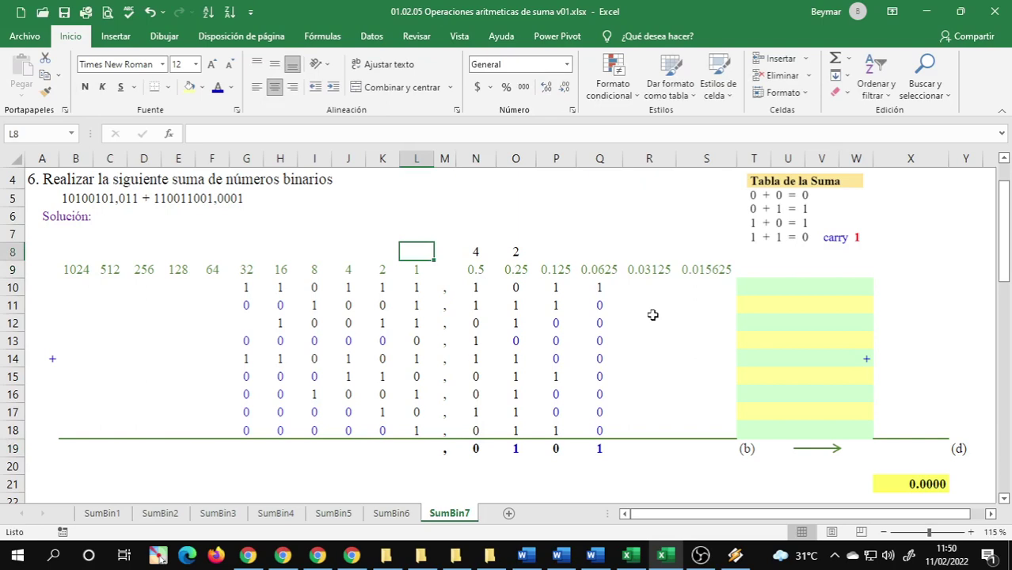
{"action": "type", "text": "5"}
{"action": "key", "text": "Return"}
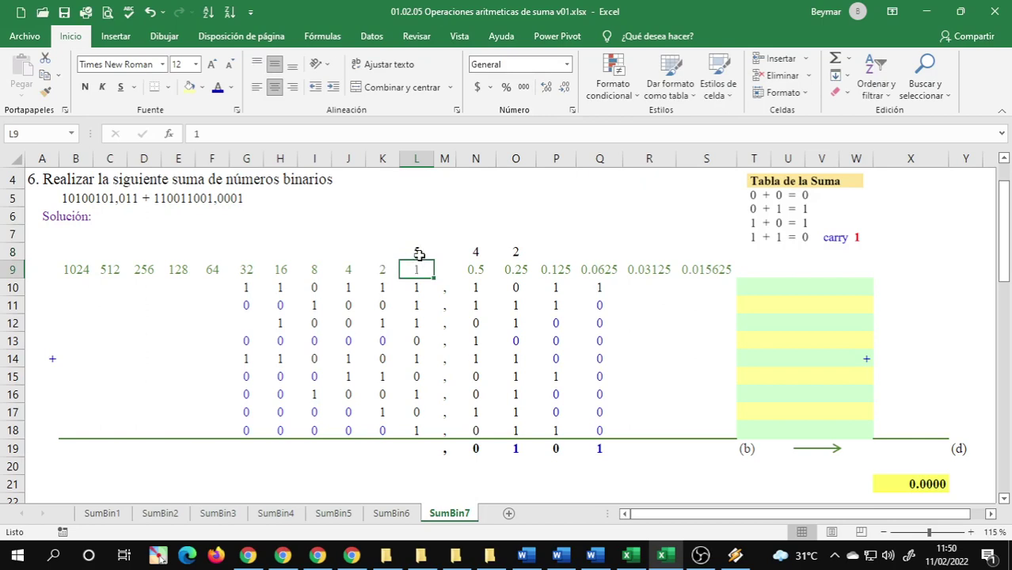
Count the ones in column L, enter the sum digit 1 in L19 and the carry 5 in K8
{"action": "left_click", "coordinate": [420, 287]}
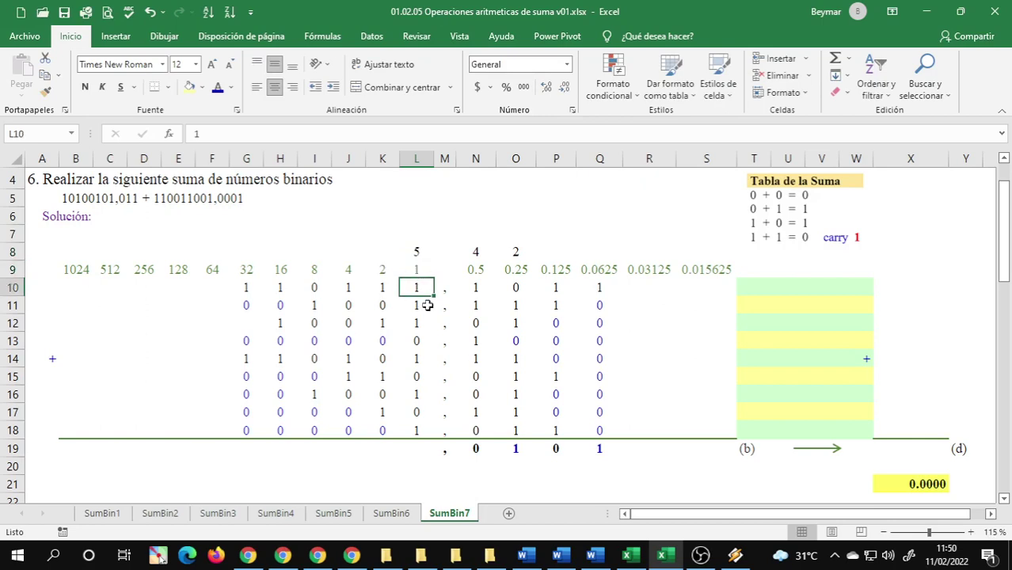
{"action": "left_click", "coordinate": [422, 307]}
{"action": "left_click", "coordinate": [422, 322]}
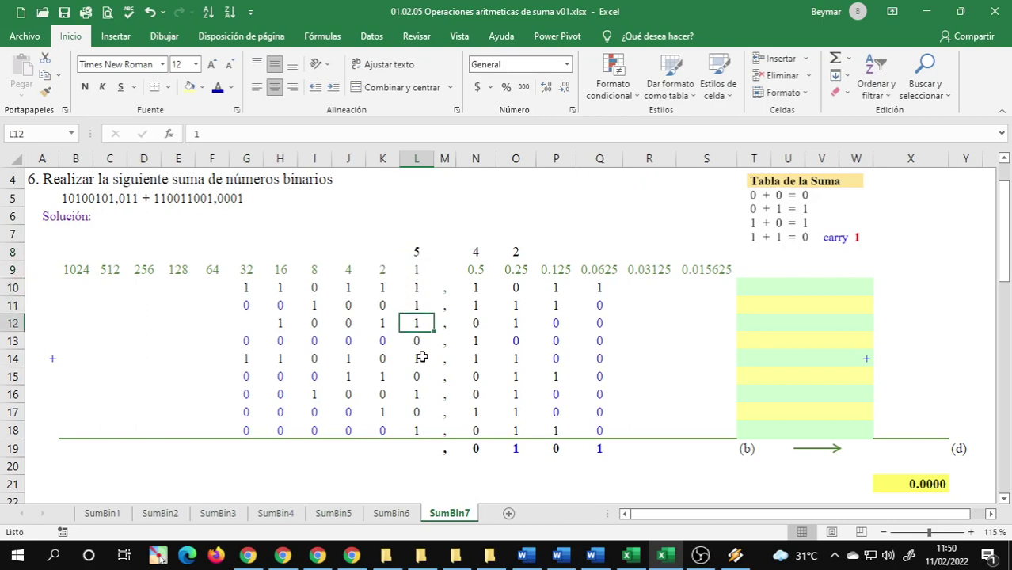
{"action": "left_click", "coordinate": [422, 358]}
{"action": "left_click", "coordinate": [421, 394]}
{"action": "left_click", "coordinate": [421, 430]}
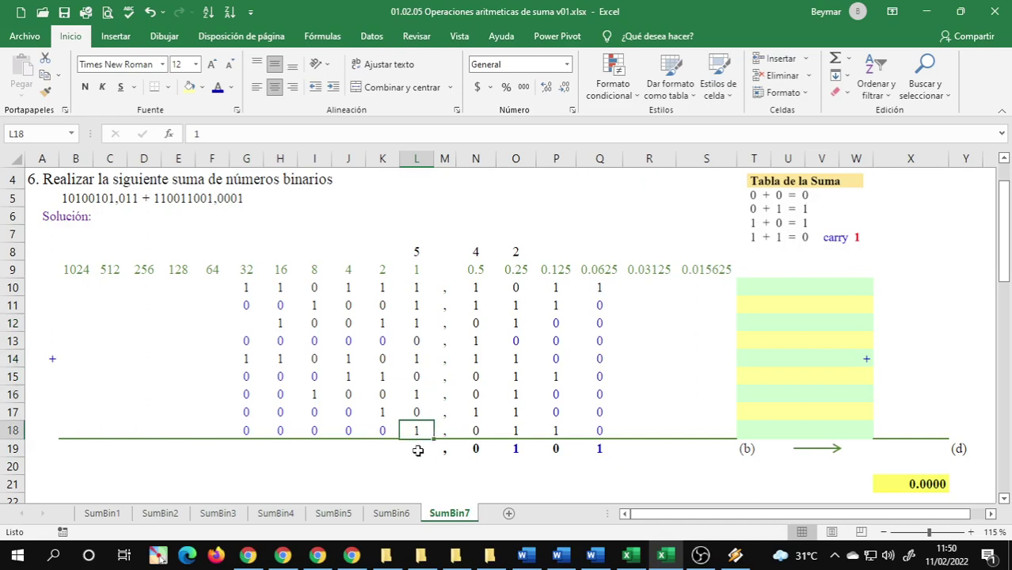
{"action": "left_click", "coordinate": [418, 449]}
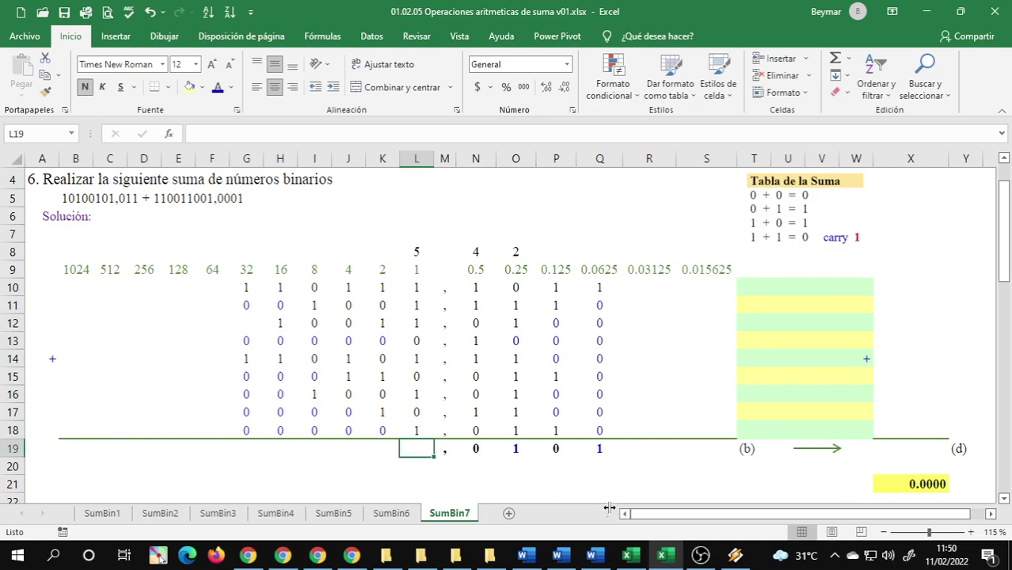
{"action": "type", "text": "1"}
{"action": "key", "text": "Return"}
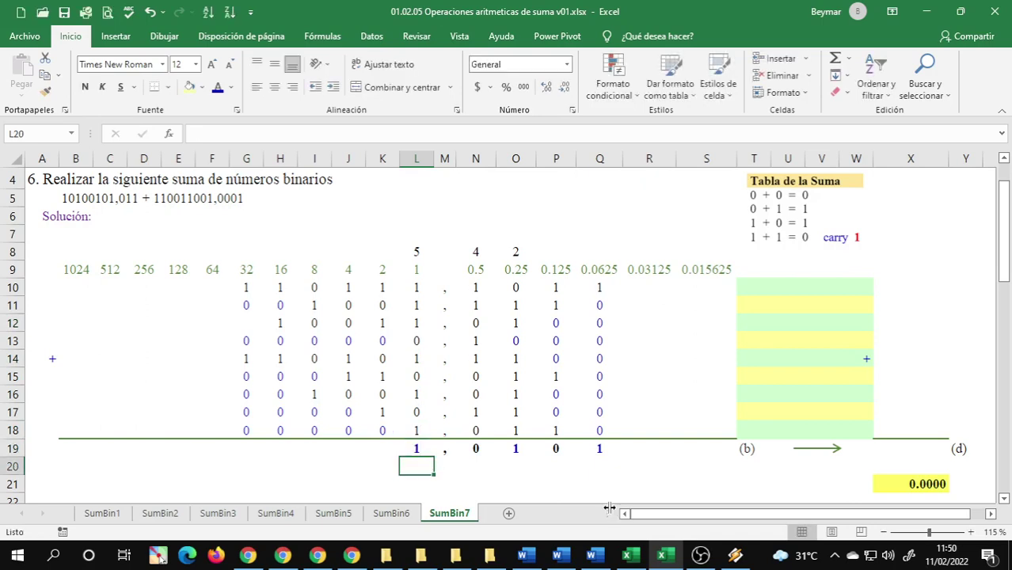
{"action": "left_click", "coordinate": [385, 251]}
{"action": "key", "text": "Down"}
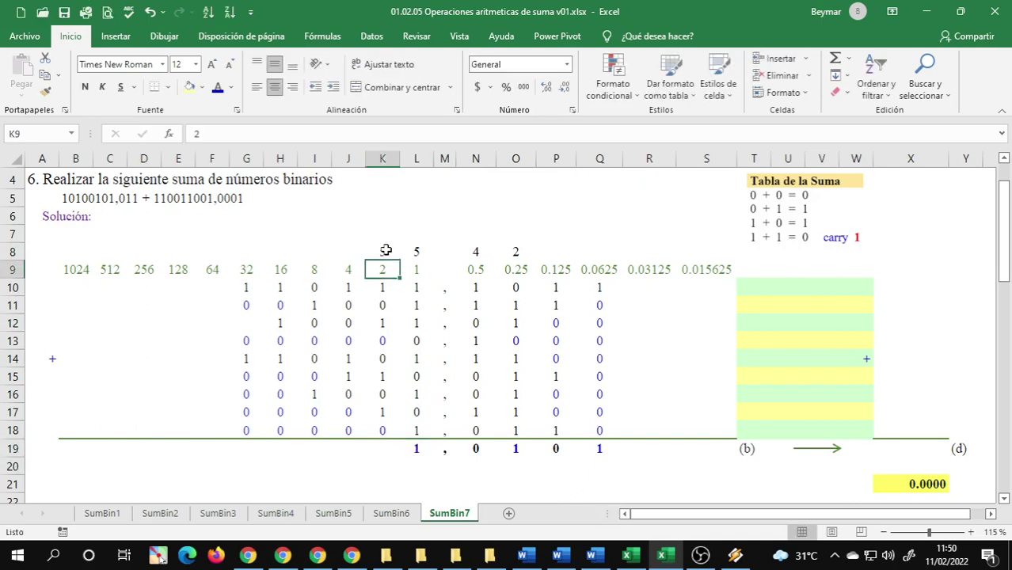
Add column K including its carry, enter the sum digit 1 in K19 and the carry 4 in J8
{"action": "left_click", "coordinate": [379, 254]}
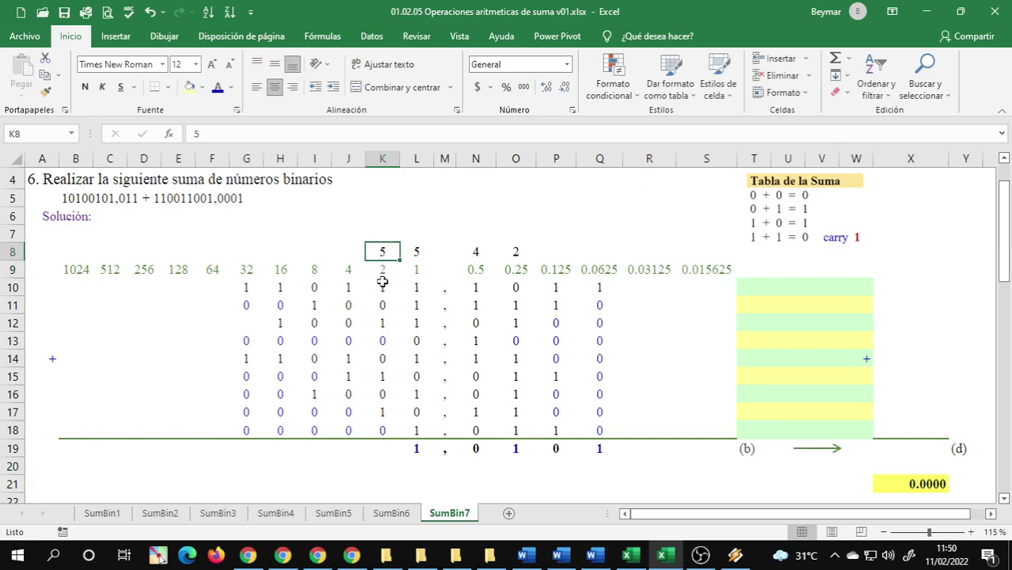
{"action": "left_click", "coordinate": [382, 287]}
{"action": "left_click", "coordinate": [386, 323]}
{"action": "left_click", "coordinate": [385, 376]}
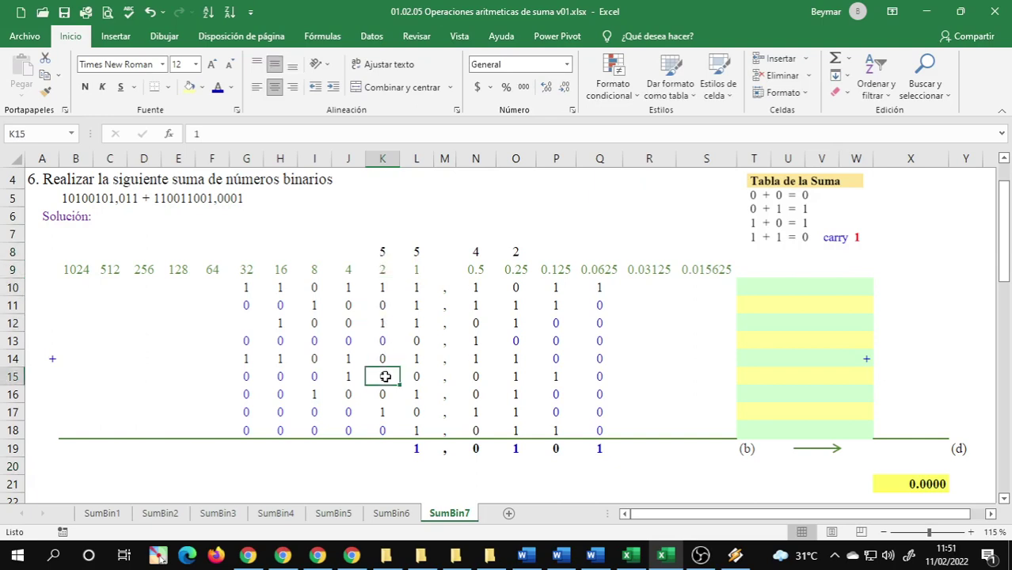
{"action": "left_click", "coordinate": [384, 413]}
{"action": "left_click", "coordinate": [384, 447]}
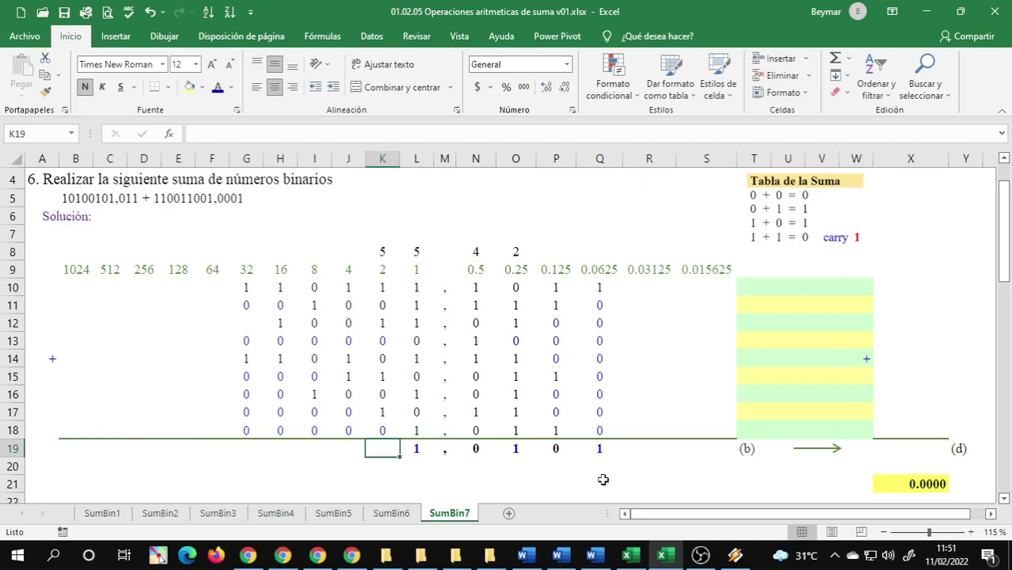
{"action": "type", "text": "1"}
{"action": "key", "text": "Up"}
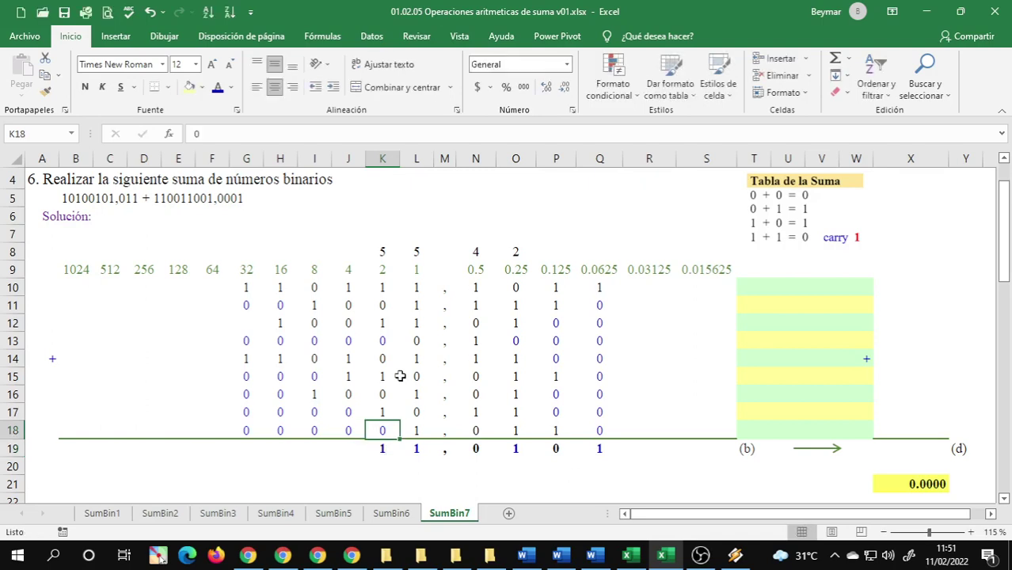
{"action": "left_click", "coordinate": [349, 250]}
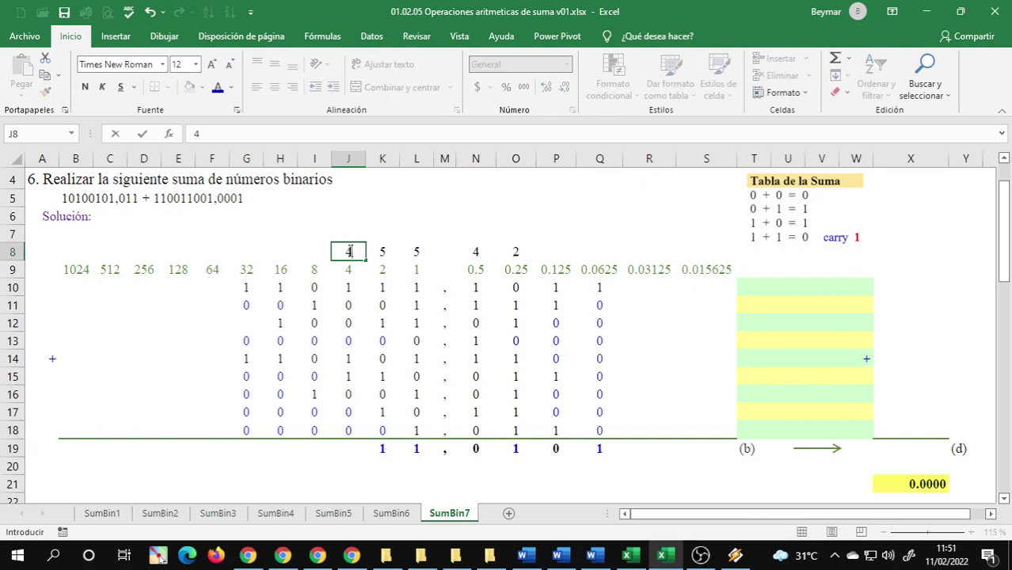
{"action": "key", "text": "Down"}
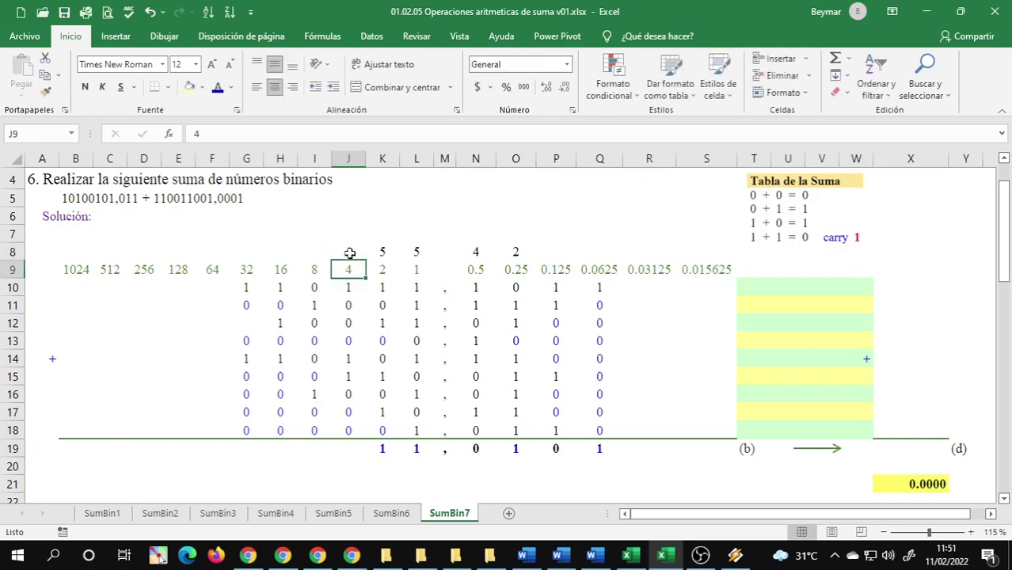
Add the ones in column J with its carry, enter 1 in J19 and the carry 3 in I8
{"action": "key", "text": "Down"}
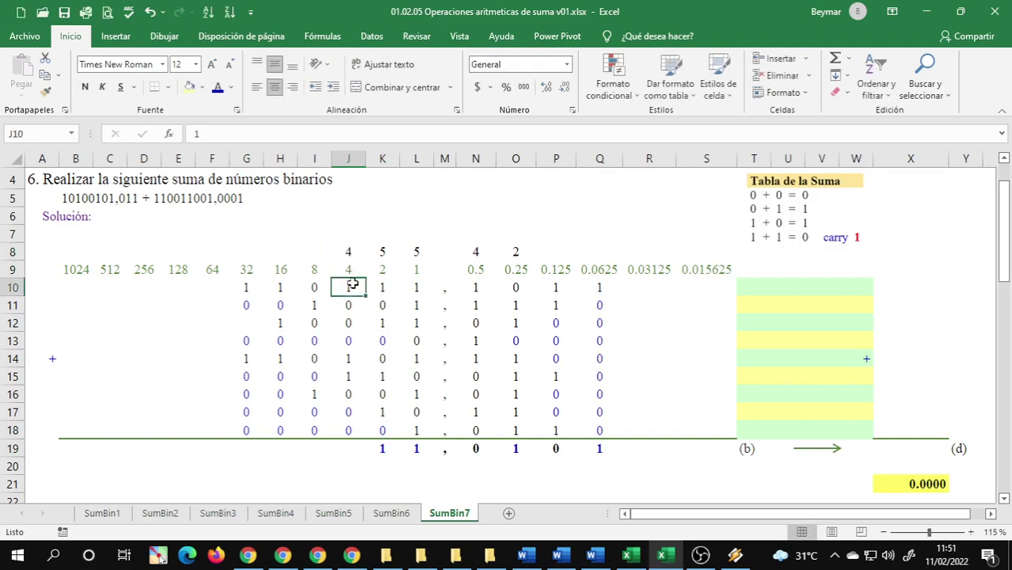
{"action": "left_click", "coordinate": [352, 363]}
{"action": "left_click", "coordinate": [351, 377]}
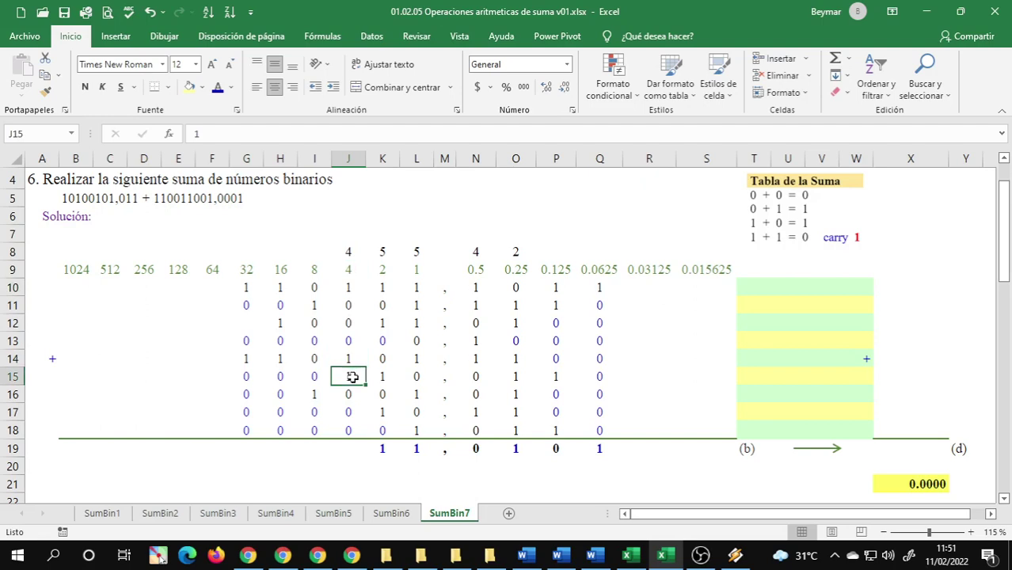
{"action": "left_click", "coordinate": [357, 446]}
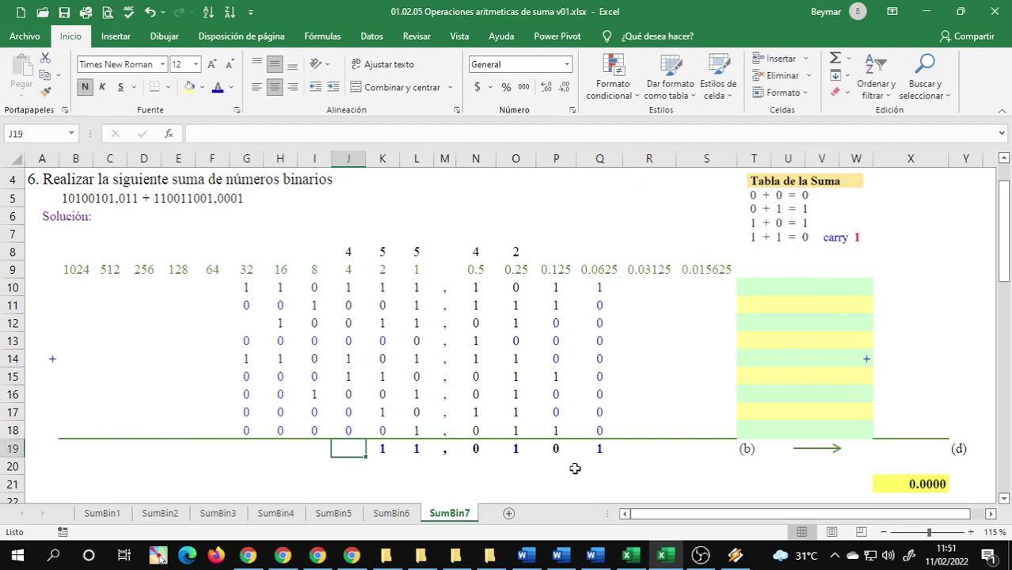
{"action": "type", "text": "1"}
{"action": "key", "text": "Return"}
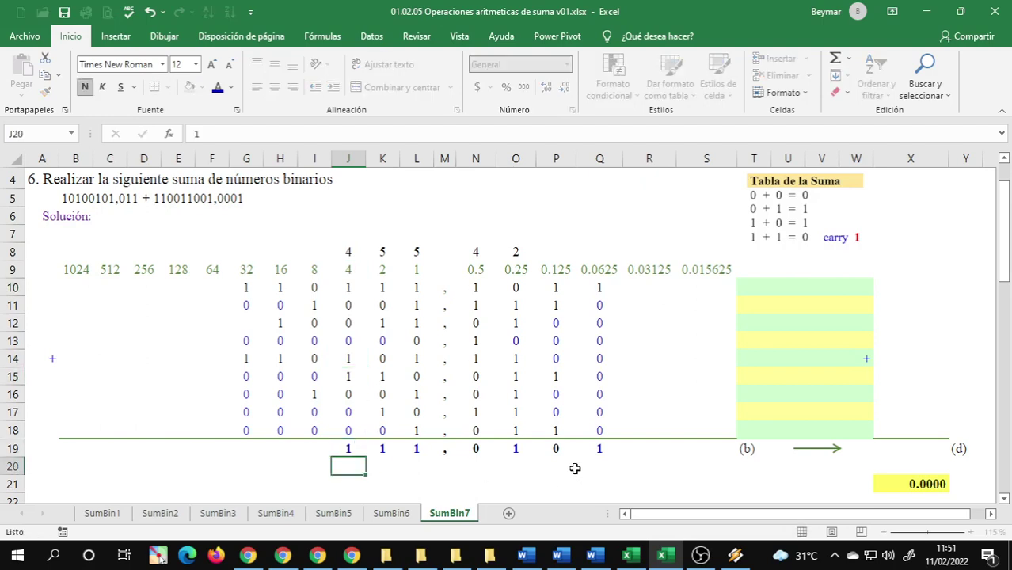
{"action": "left_click", "coordinate": [311, 250]}
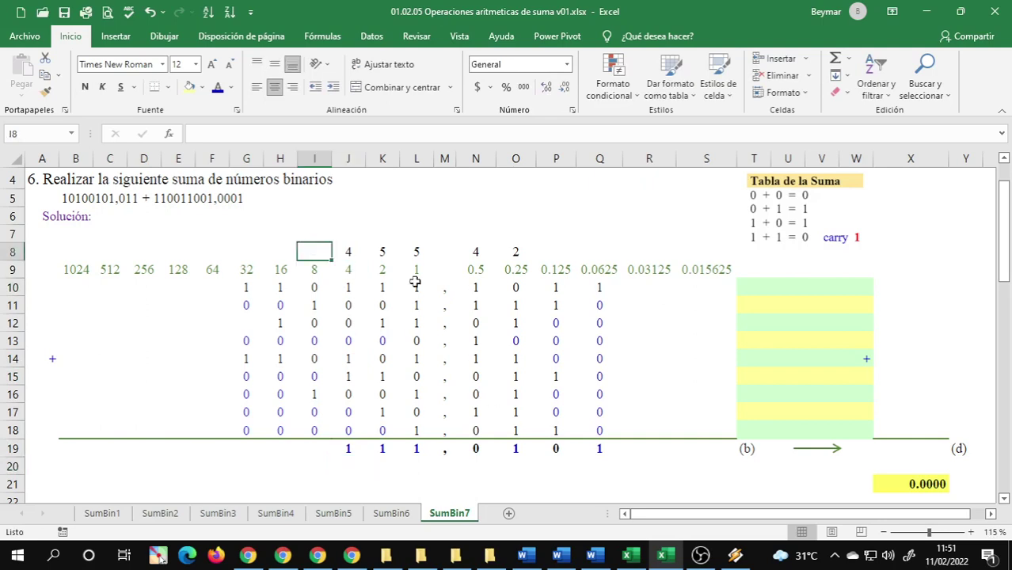
{"action": "type", "text": "3"}
{"action": "key", "text": "Return"}
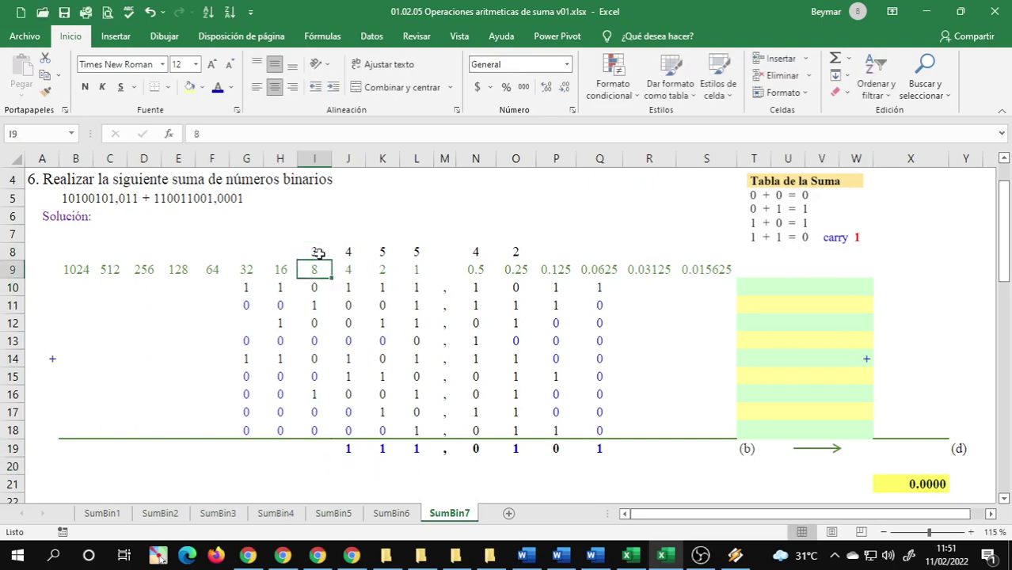
Add the ones in column I with its carry, enter 1 in I19 and the carry 2 in H8
{"action": "left_click", "coordinate": [315, 303]}
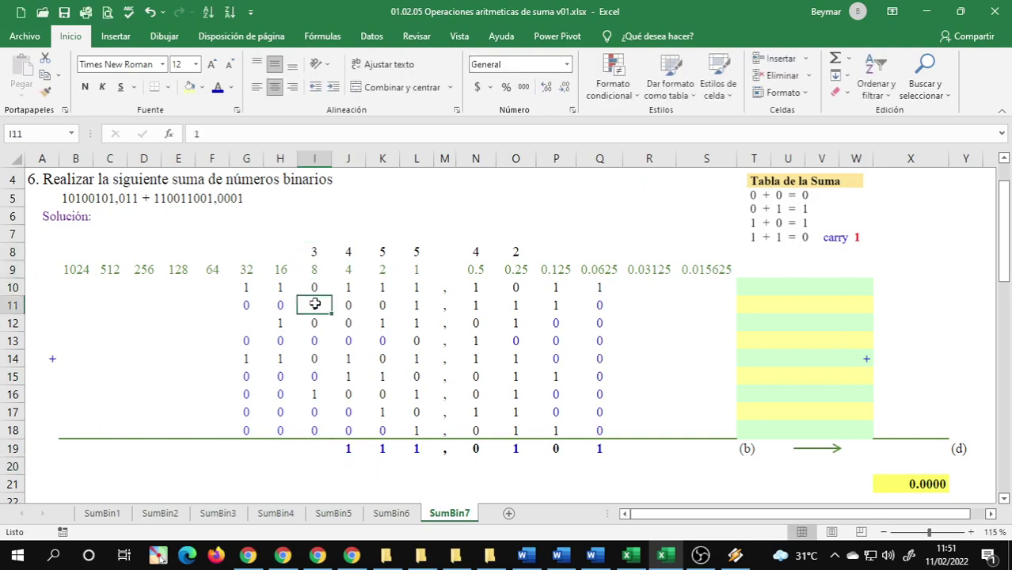
{"action": "left_click", "coordinate": [310, 394]}
{"action": "left_click", "coordinate": [317, 447]}
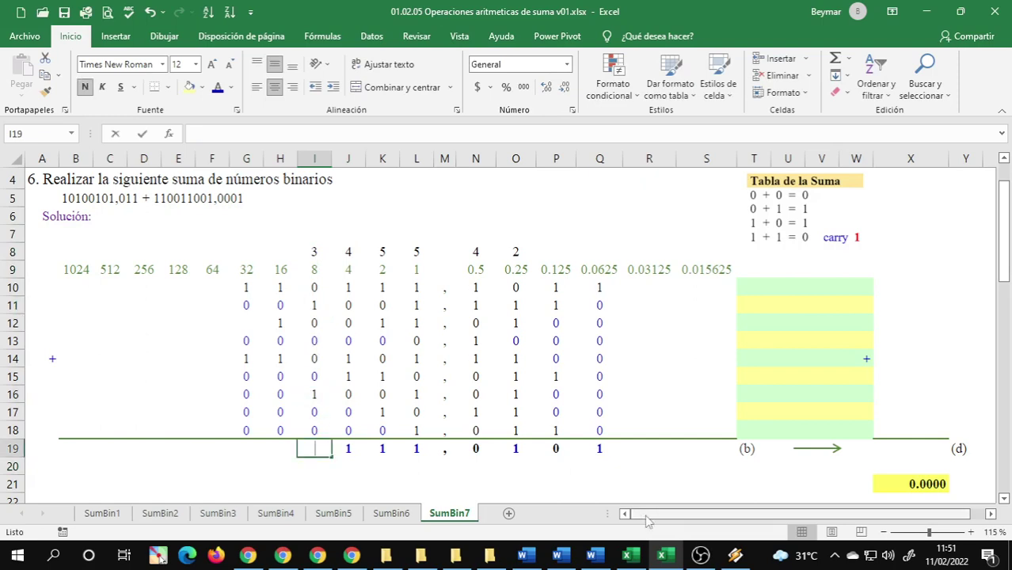
{"action": "type", "text": "1"}
{"action": "key", "text": "Up"}
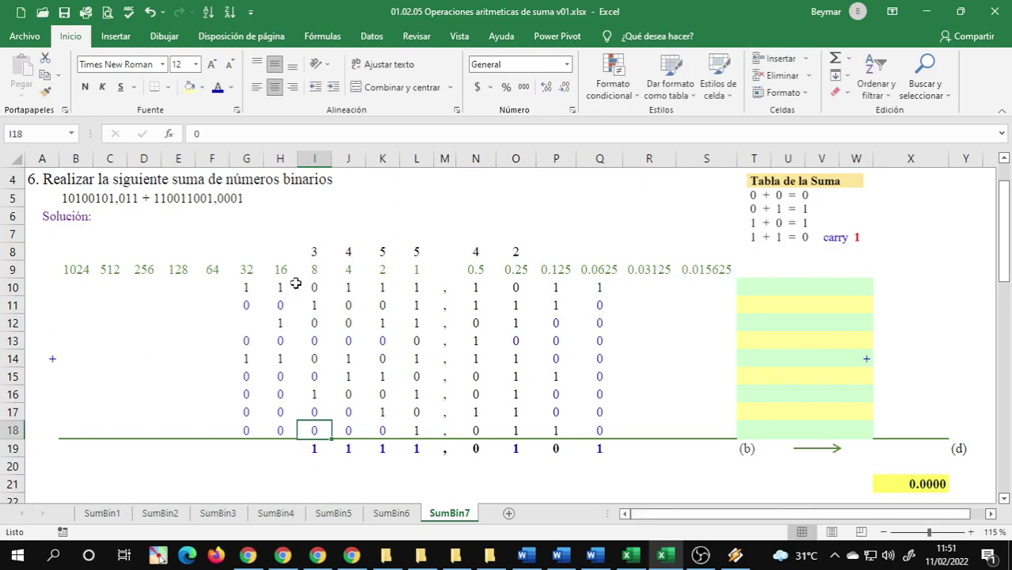
{"action": "left_click", "coordinate": [279, 251]}
{"action": "key", "text": "Down"}
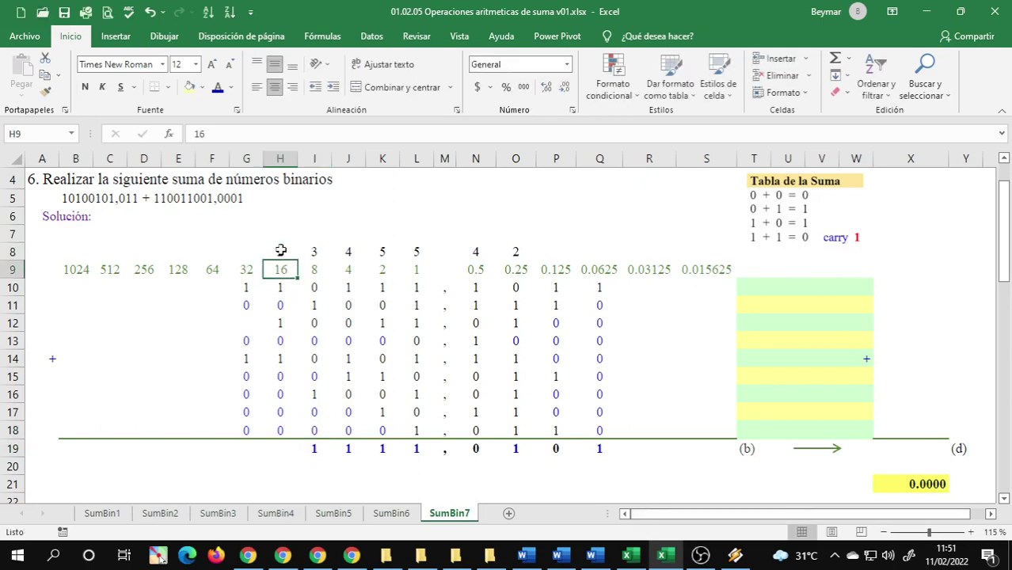
Add the ones in column H with its carry, enter 1 in H19 and the carry 2 in G8
{"action": "left_click", "coordinate": [279, 284]}
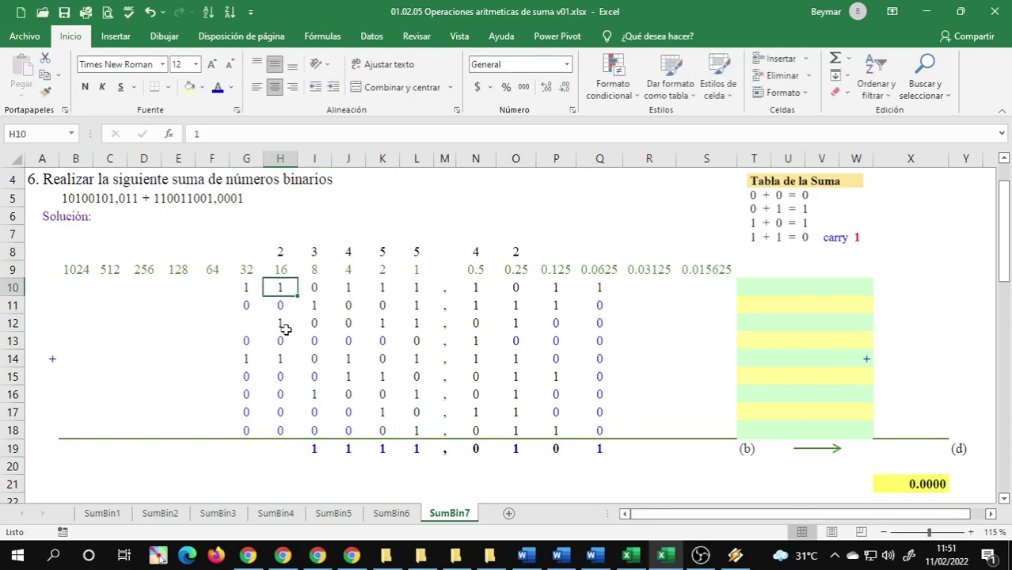
{"action": "left_click", "coordinate": [285, 328]}
{"action": "left_click", "coordinate": [282, 357]}
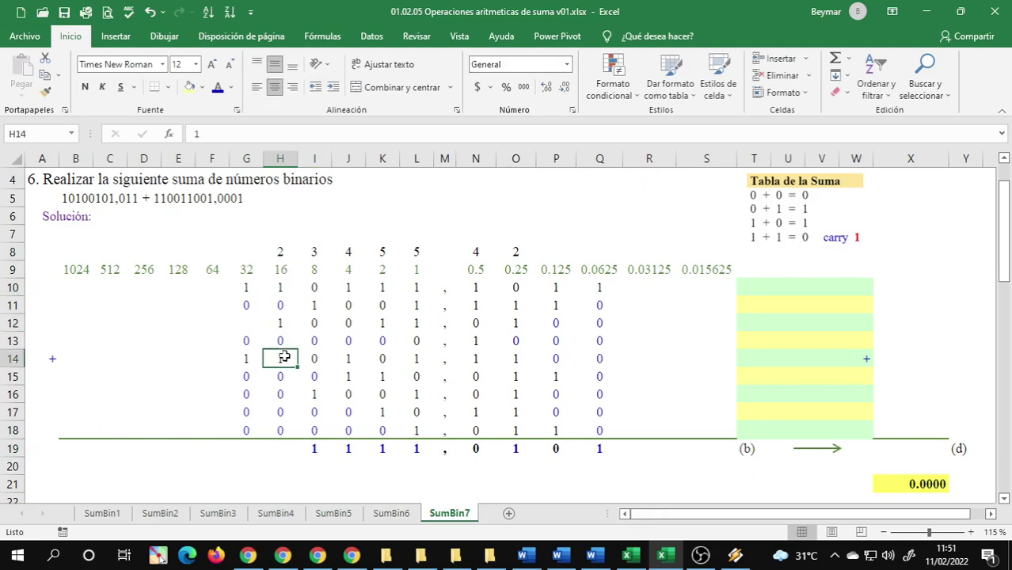
{"action": "left_click", "coordinate": [285, 451]}
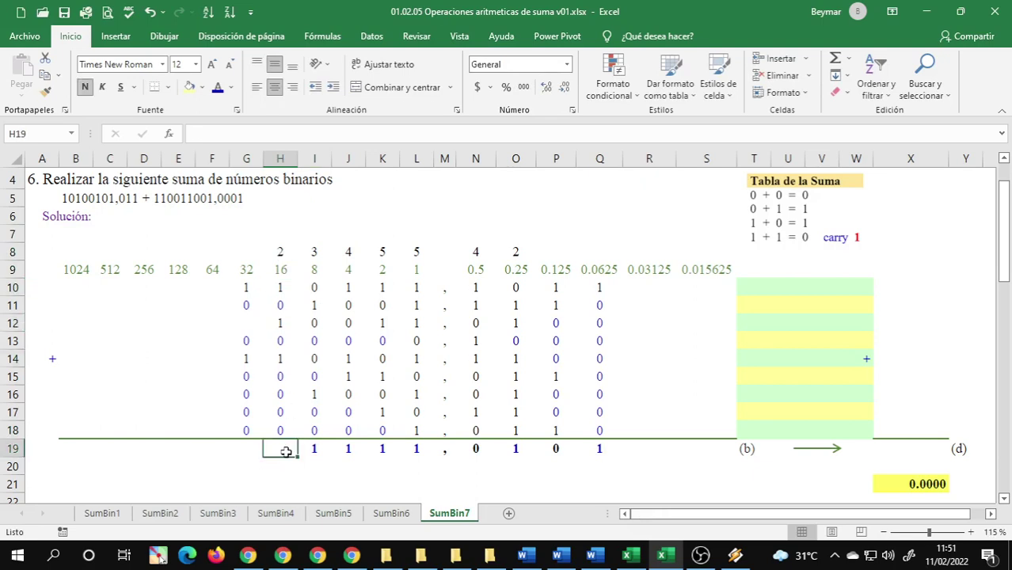
{"action": "type", "text": "1"}
{"action": "key", "text": "Return"}
{"action": "left_click", "coordinate": [247, 252]}
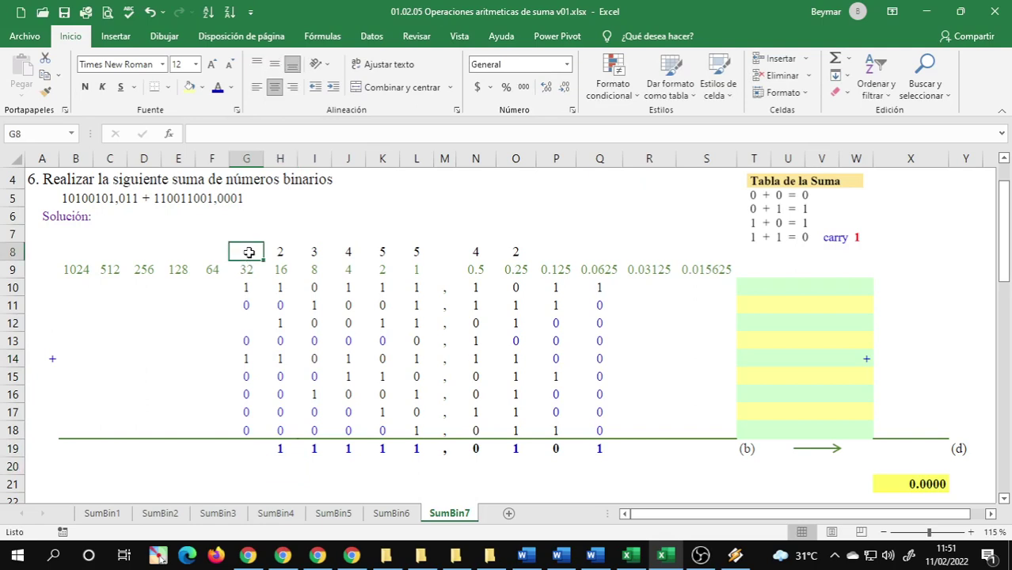
{"action": "key", "text": "Return"}
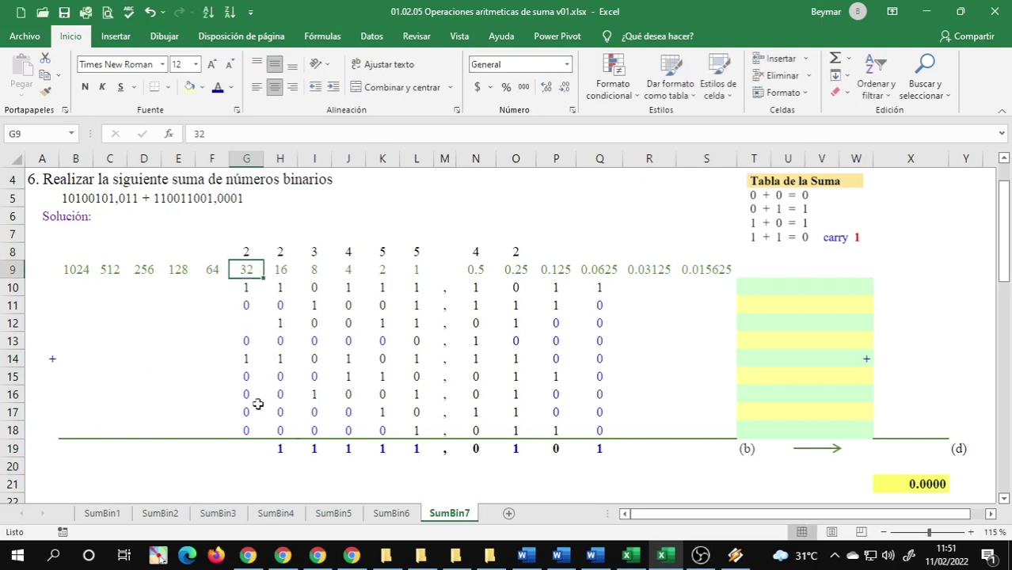
Enter the sum digit 0 for column G in G19 and the carry 2 in F8
{"action": "left_click", "coordinate": [250, 449]}
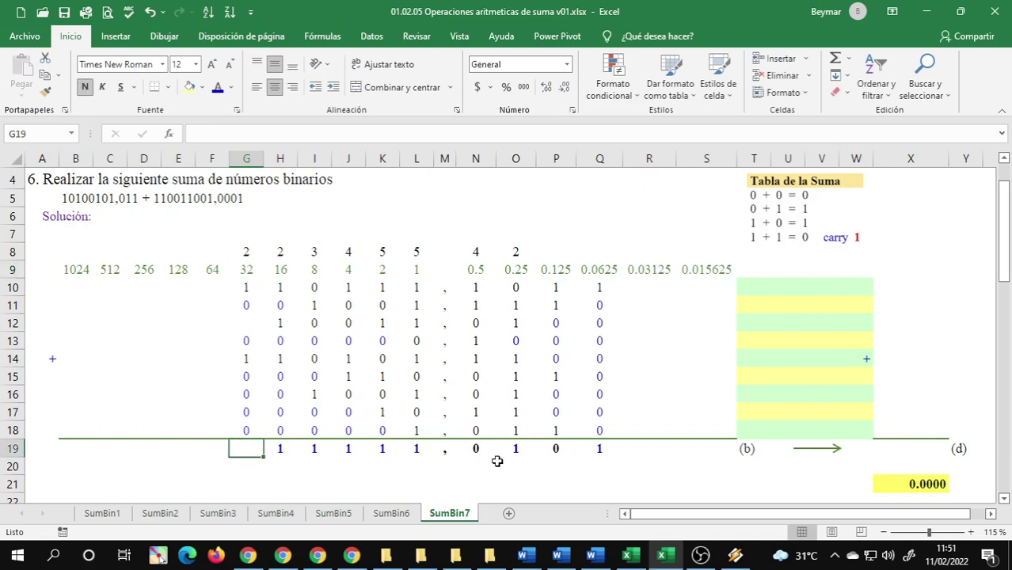
{"action": "type", "text": "0"}
{"action": "key", "text": "Return"}
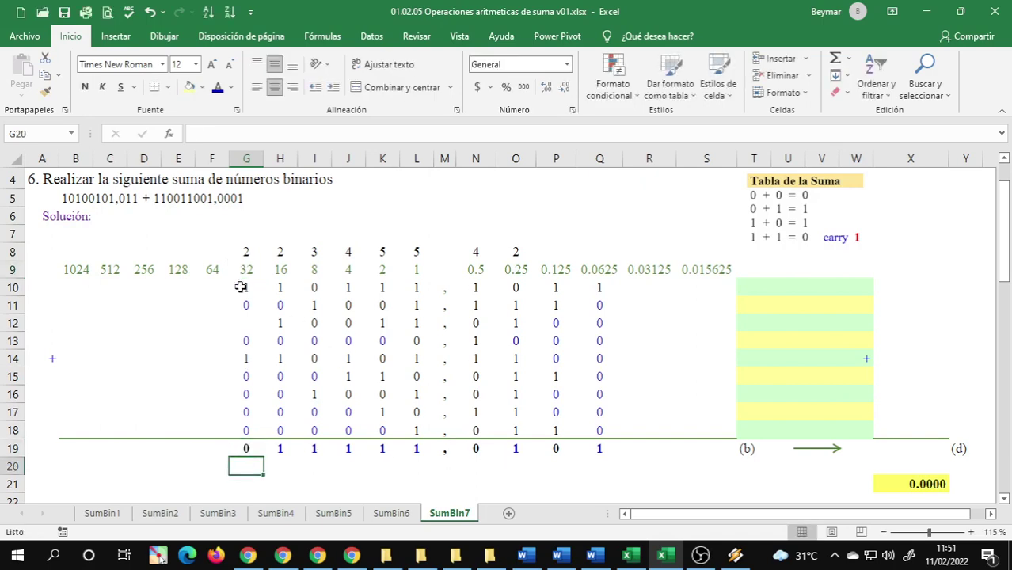
{"action": "left_click", "coordinate": [219, 250]}
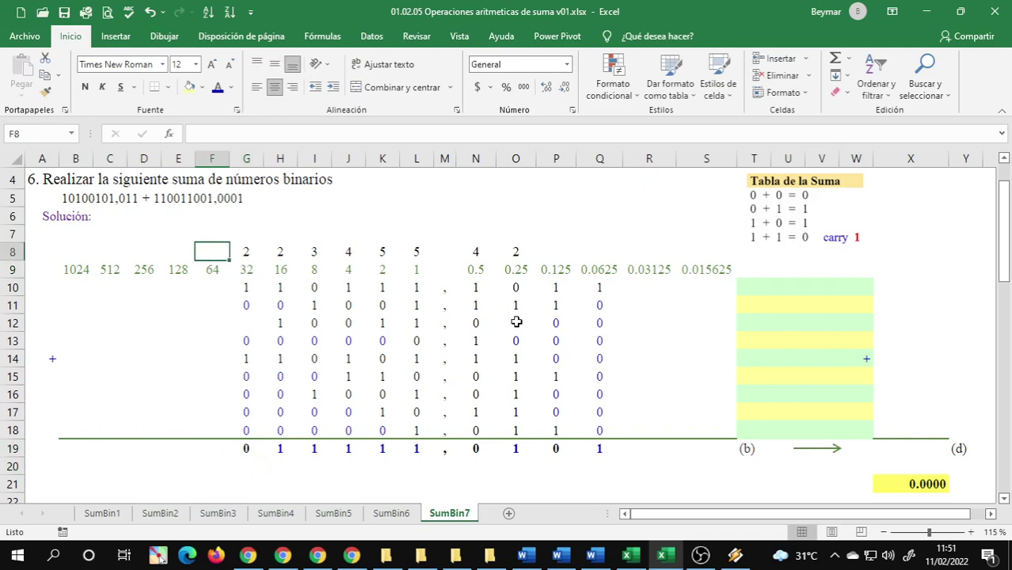
{"action": "type", "text": "2"}
{"action": "key", "text": "Return"}
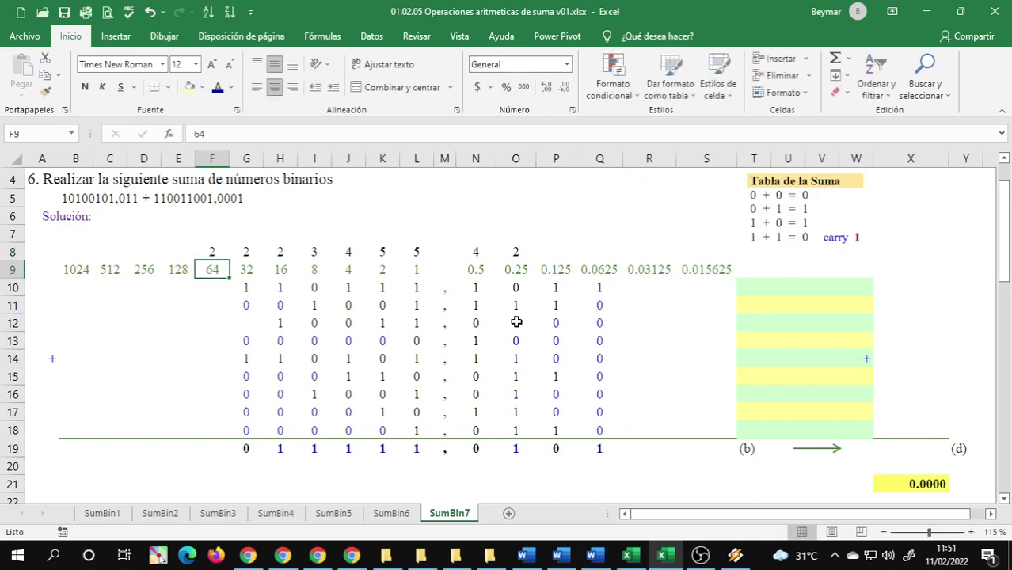
Enter the sum digit 0 for column F in F19 and the carry 1 in E8
{"action": "left_click", "coordinate": [217, 284]}
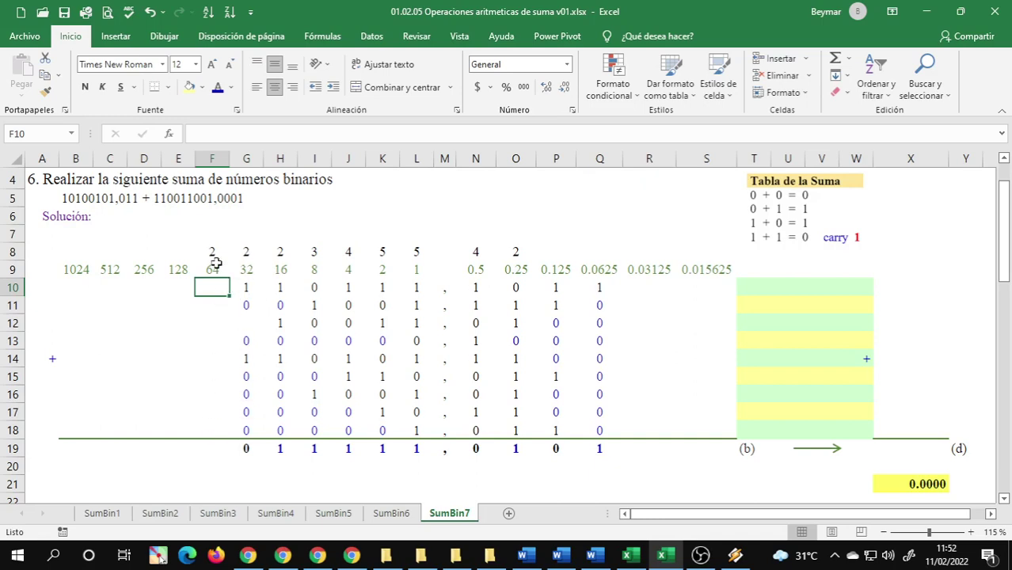
{"action": "left_click", "coordinate": [217, 448]}
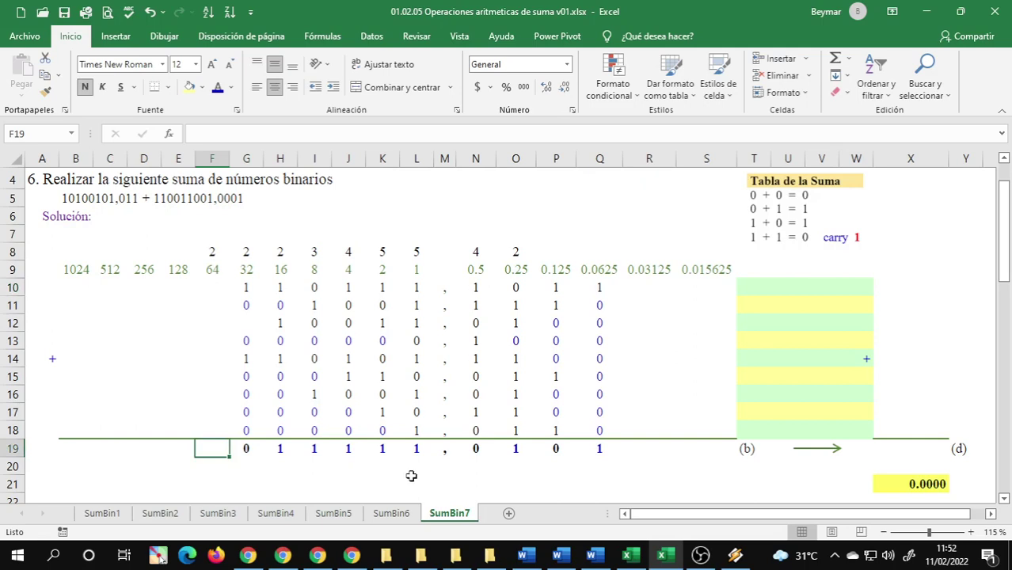
{"action": "type", "text": "0"}
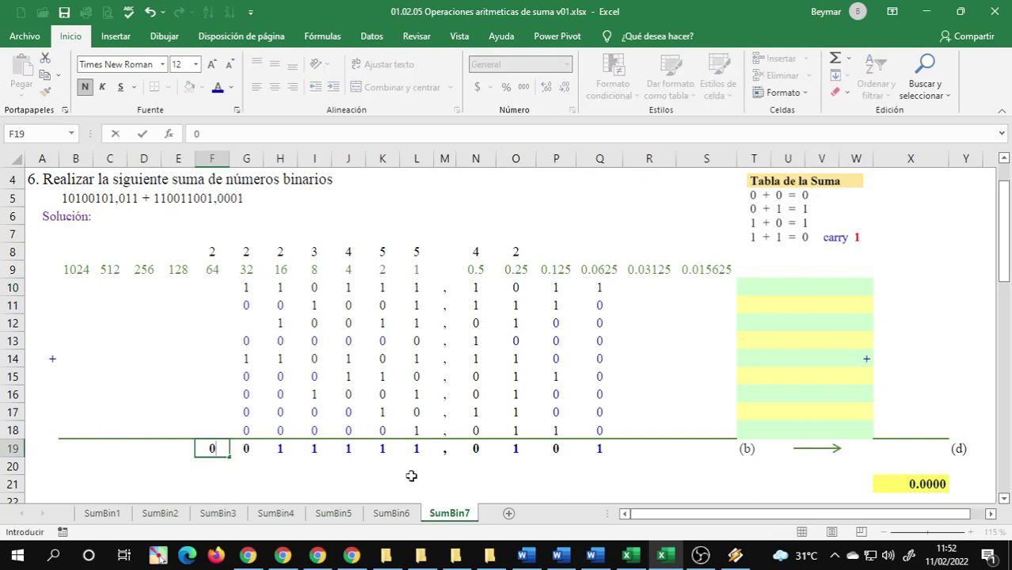
{"action": "key", "text": "Left"}
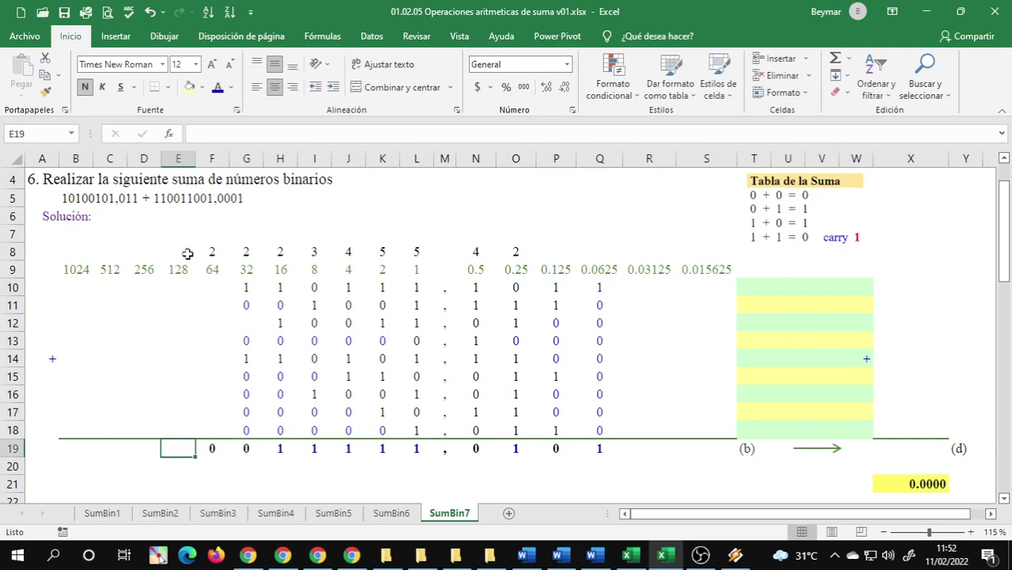
{"action": "left_click", "coordinate": [188, 253]}
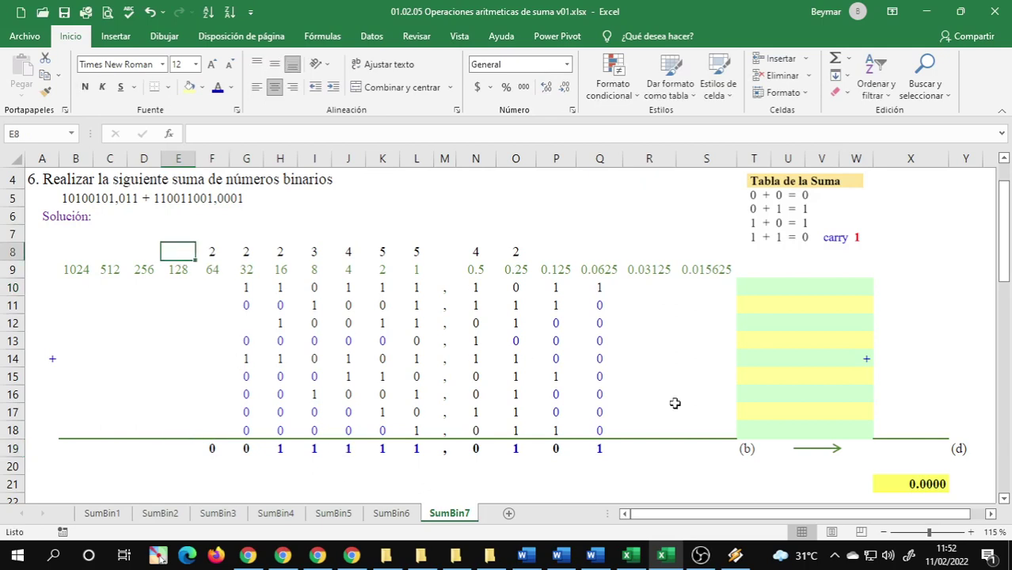
{"action": "type", "text": "1"}
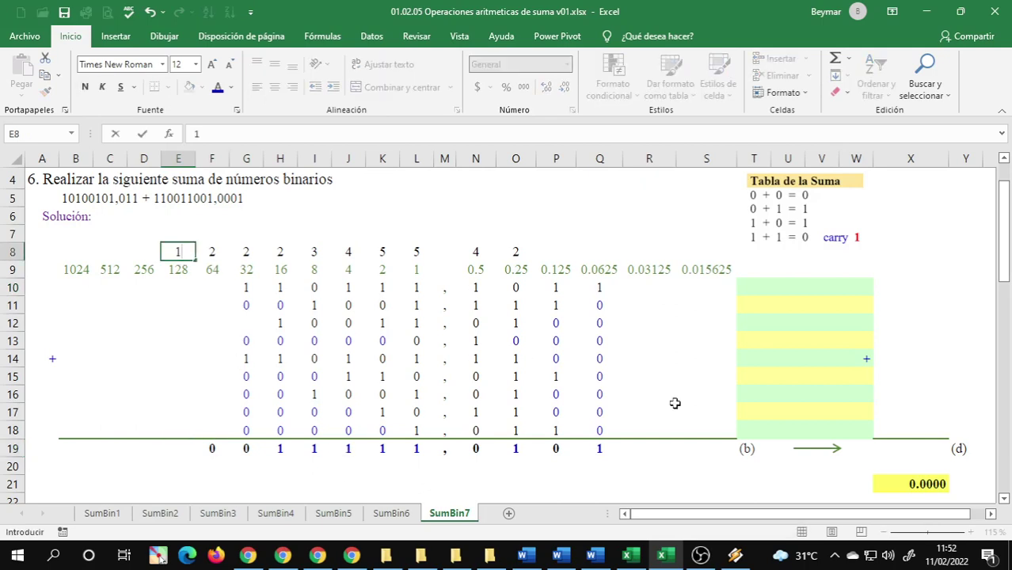
{"action": "key", "text": "Return"}
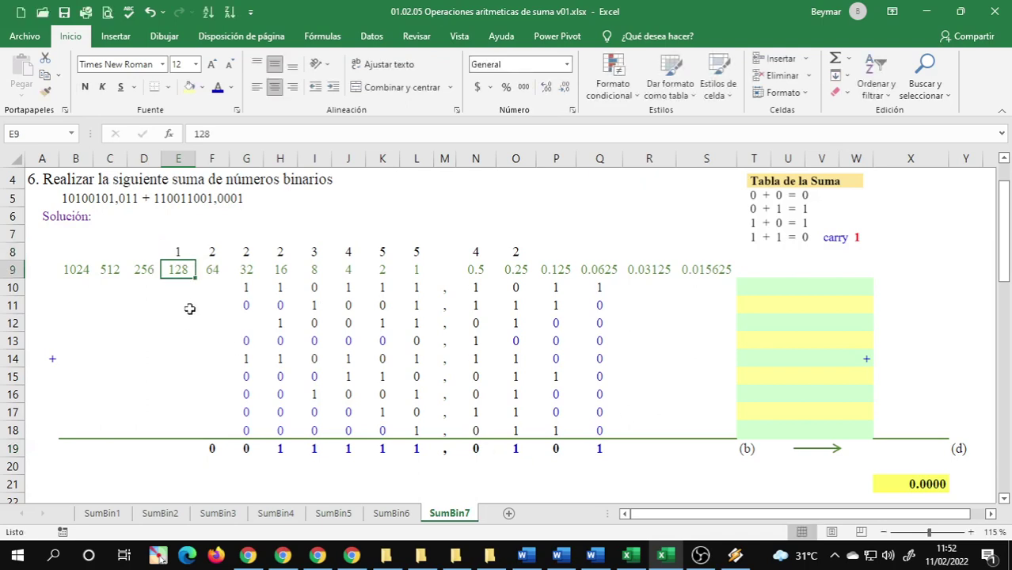
Enter the final sum digit 1 for column E in E19
{"action": "left_click", "coordinate": [175, 446]}
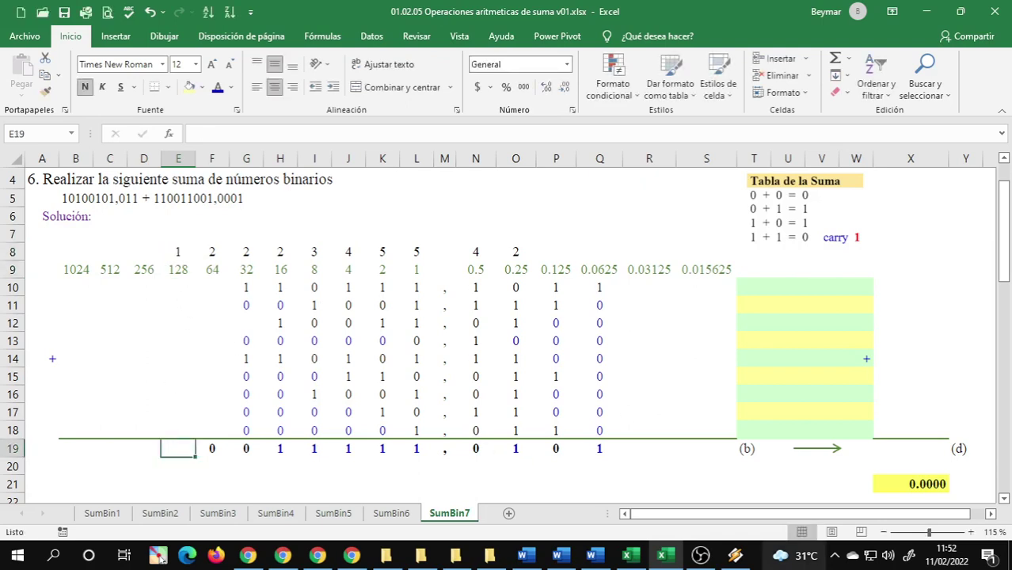
{"action": "type", "text": "1"}
{"action": "key", "text": "Return"}
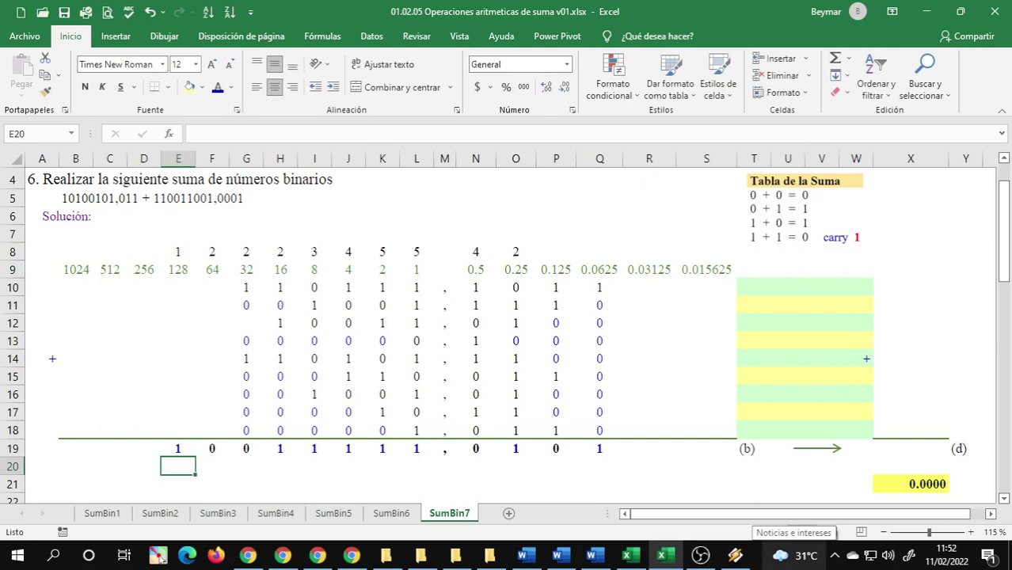
Copy the blue zero from G11 into the empty leading cells E10:F17
{"action": "left_click", "coordinate": [180, 290]}
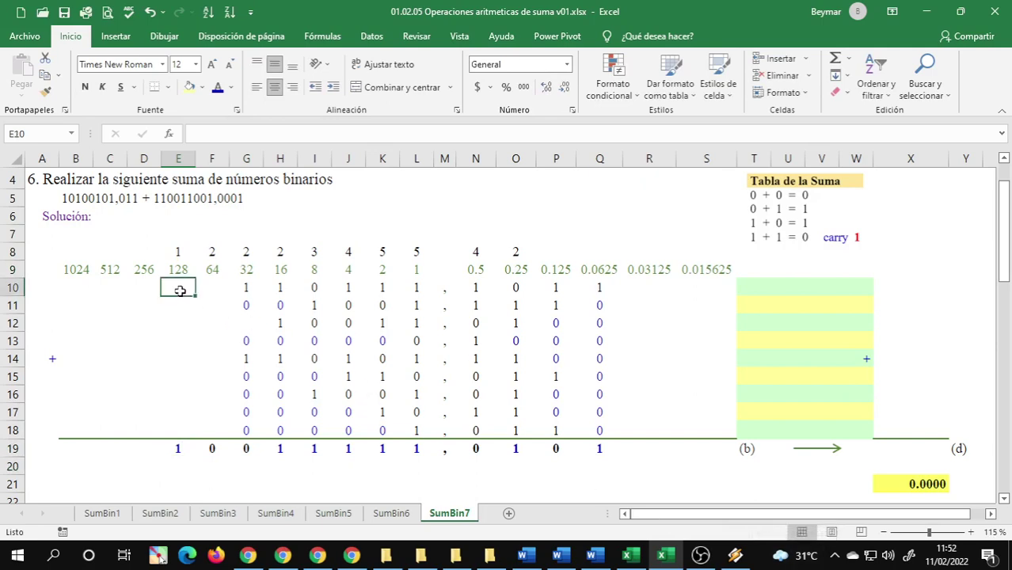
{"action": "left_click", "coordinate": [245, 305]}
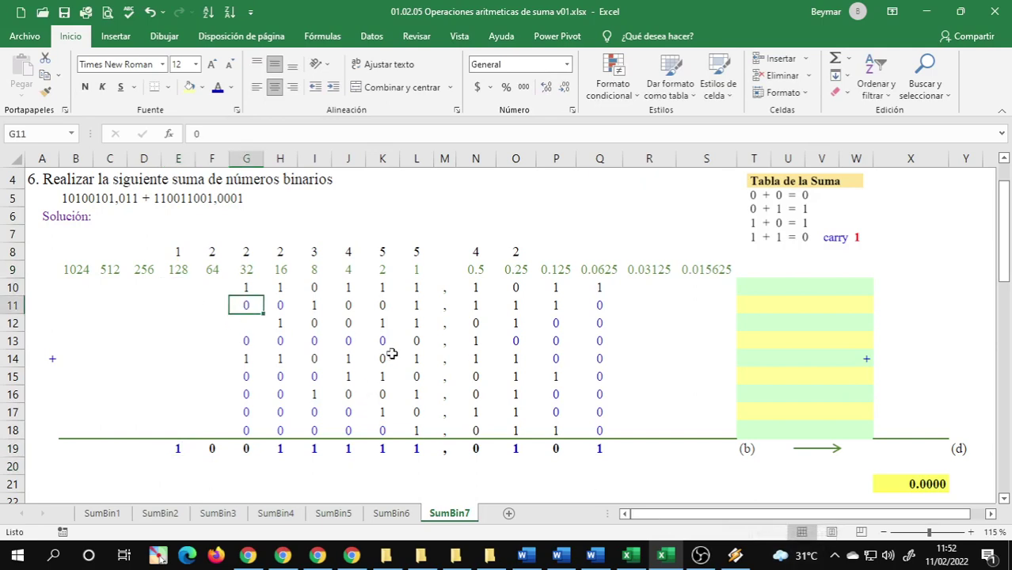
{"action": "key", "text": "ctrl+c"}
{"action": "key", "text": "Left"}
{"action": "key", "text": "Left"}
{"action": "key", "text": "Up"}
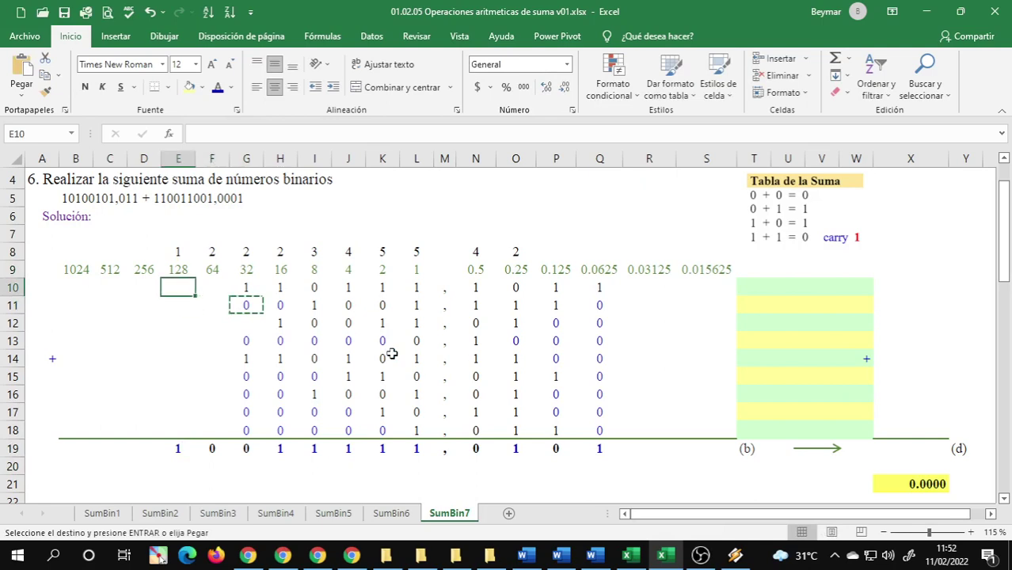
{"action": "key", "text": "shift+Right"}
{"action": "key", "text": "shift+Down"}
{"action": "key", "text": "shift+Down"}
{"action": "key", "text": "shift+Down"}
{"action": "key", "text": "shift+Down"}
{"action": "key", "text": "shift+Down"}
{"action": "key", "text": "shift+Down"}
{"action": "key", "text": "shift+Down"}
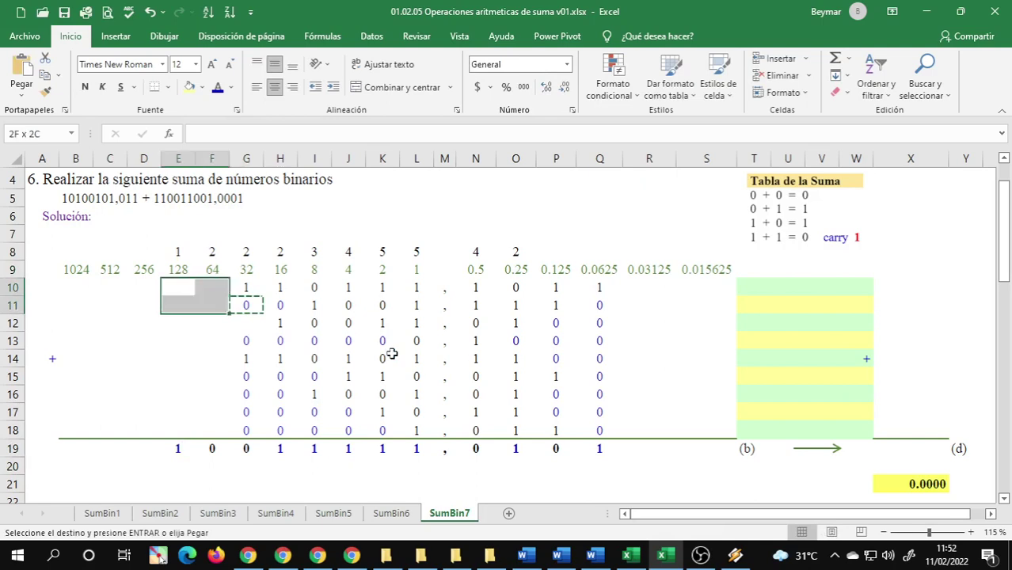
{"action": "key", "text": "Return"}
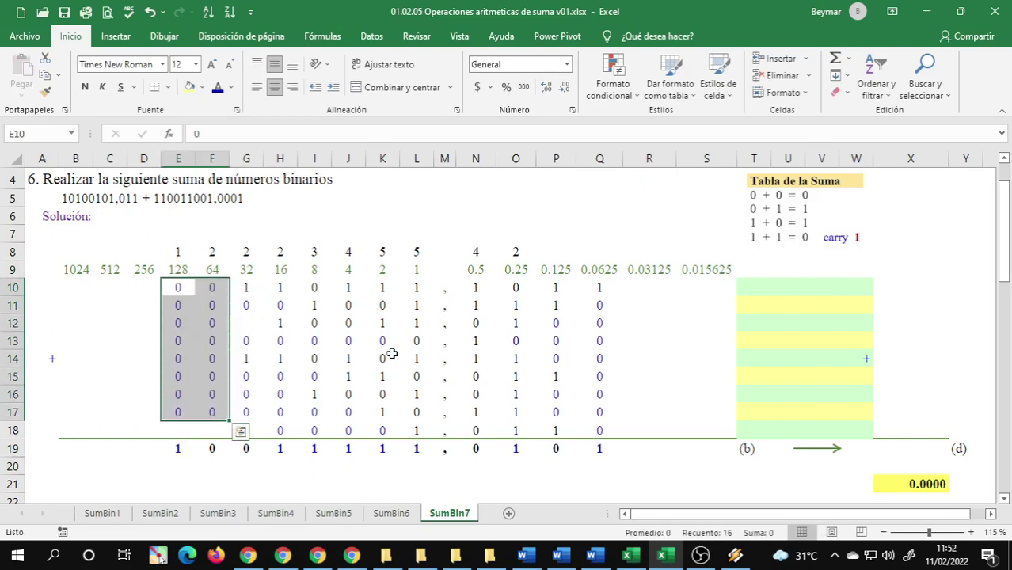
Copy the zero from G18 into the leading cells E18:F18 of the last addend
{"action": "key", "text": "Down"}
{"action": "key", "text": "Down"}
{"action": "key", "text": "Down"}
{"action": "key", "text": "Down"}
{"action": "key", "text": "Down"}
{"action": "key", "text": "Down"}
{"action": "key", "text": "Down"}
{"action": "key", "text": "Down"}
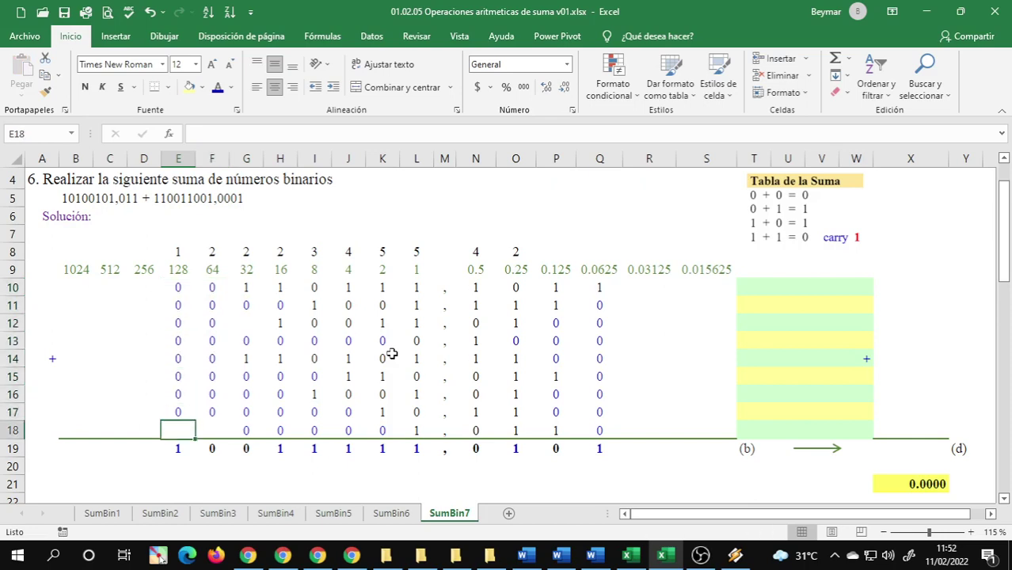
{"action": "key", "text": "Right"}
{"action": "key", "text": "Right"}
{"action": "key", "text": "ctrl+c"}
{"action": "key", "text": "Left"}
{"action": "key", "text": "shift+Left"}
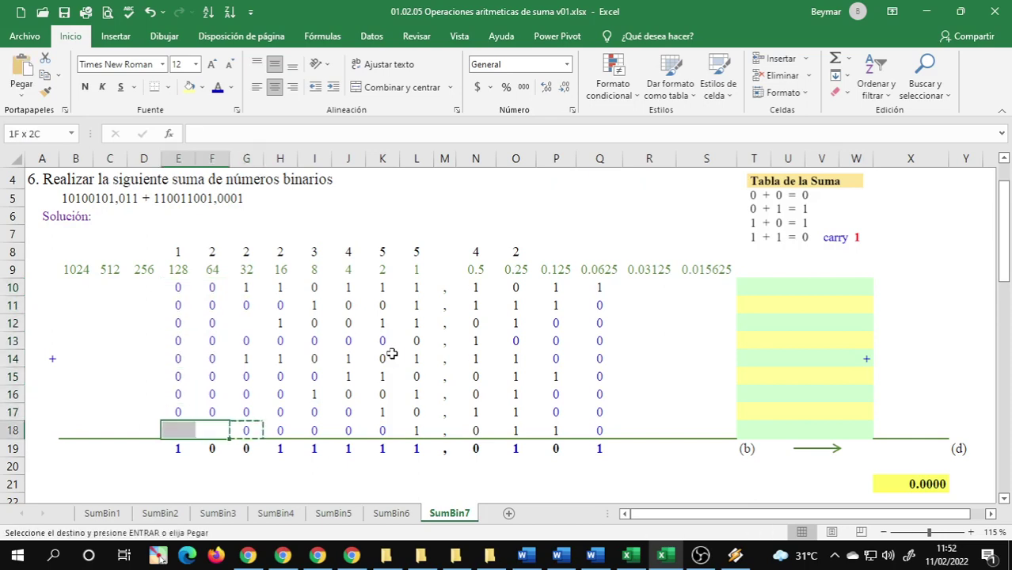
{"action": "key", "text": "Return"}
{"action": "key", "text": "Up"}
{"action": "key", "text": "Up"}
{"action": "key", "text": "Up"}
{"action": "key", "text": "Up"}
{"action": "key", "text": "Up"}
{"action": "key", "text": "Up"}
{"action": "key", "text": "Up"}
{"action": "key", "text": "Up"}
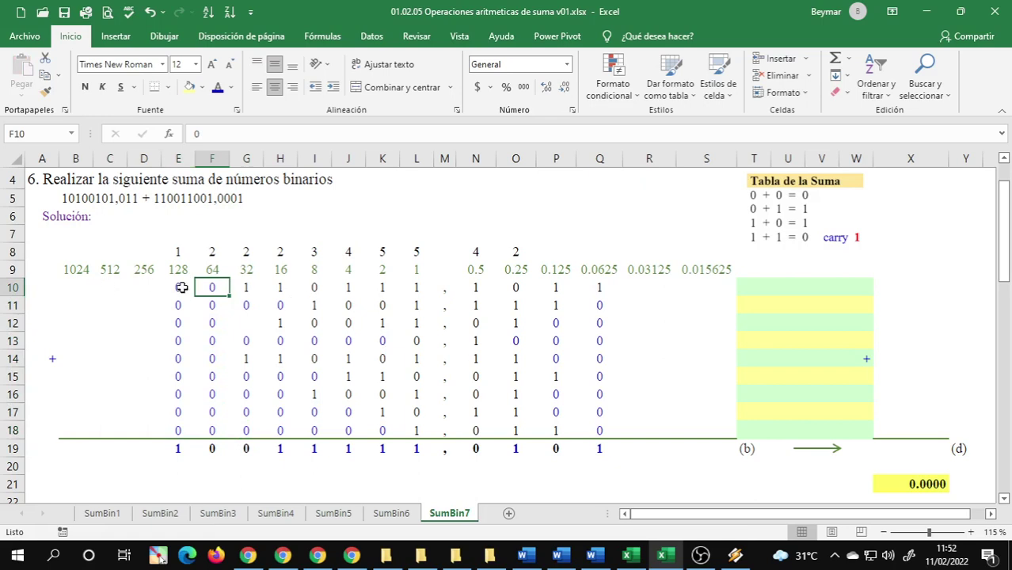
Insert a blank row above the carries at row 8 and copy the place values from row 10 into it
{"action": "right_click", "coordinate": [13, 252]}
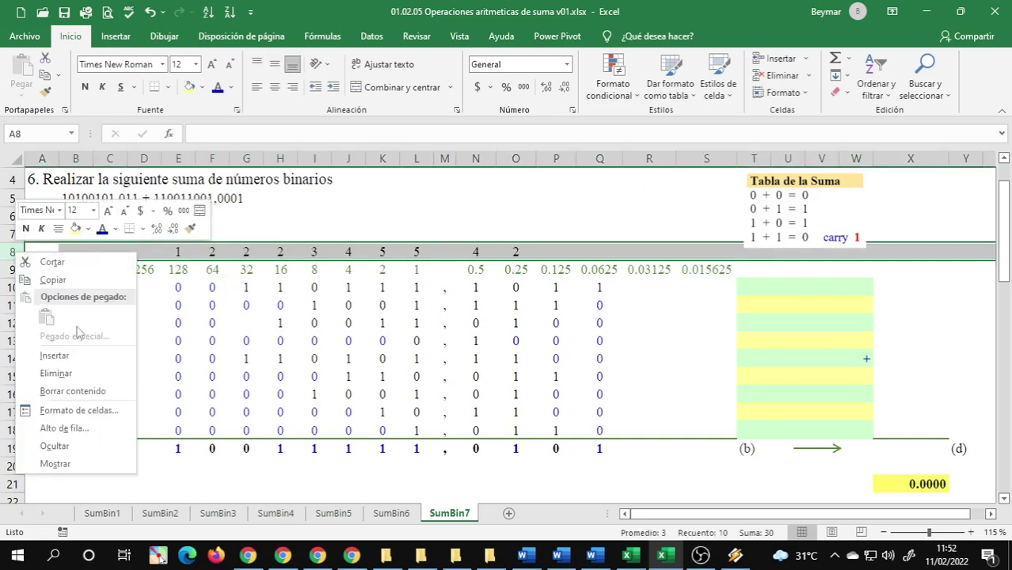
{"action": "left_click", "coordinate": [54, 356]}
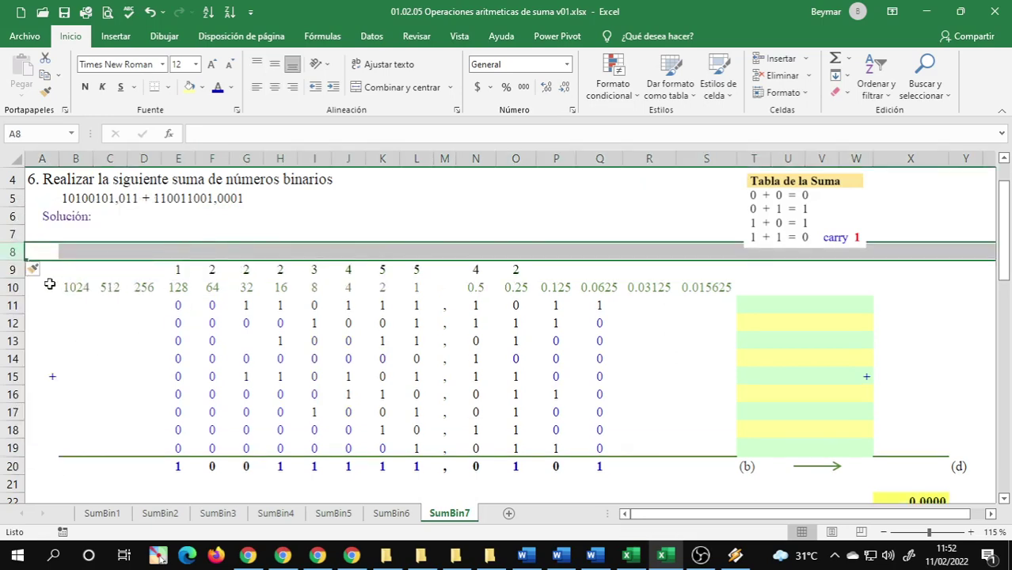
{"action": "left_click", "coordinate": [77, 286]}
{"action": "left_click_drag", "start_coordinate": [77, 285], "coordinate": [684, 286]}
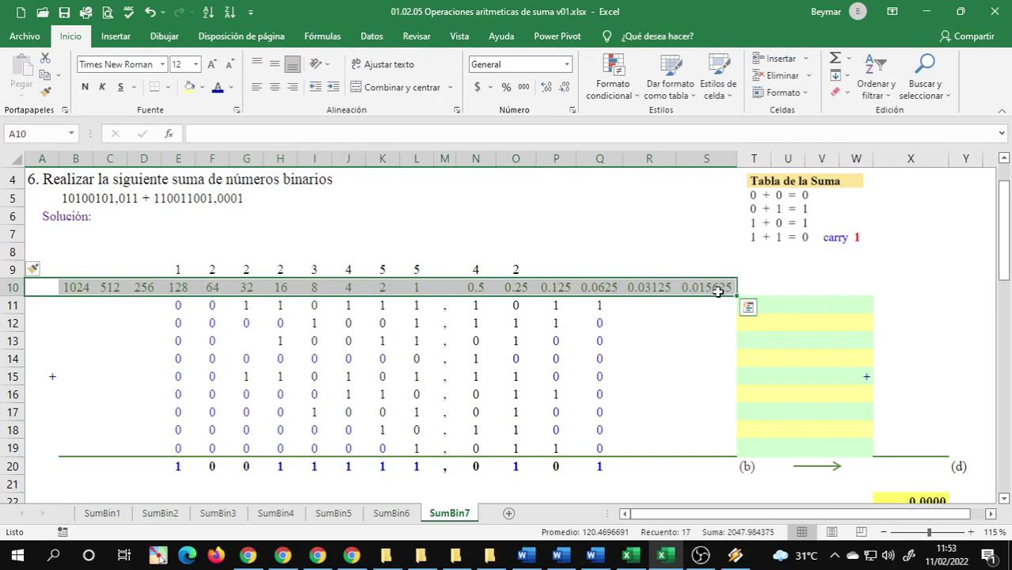
{"action": "key", "text": "ctrl+c"}
{"action": "left_click", "coordinate": [42, 252]}
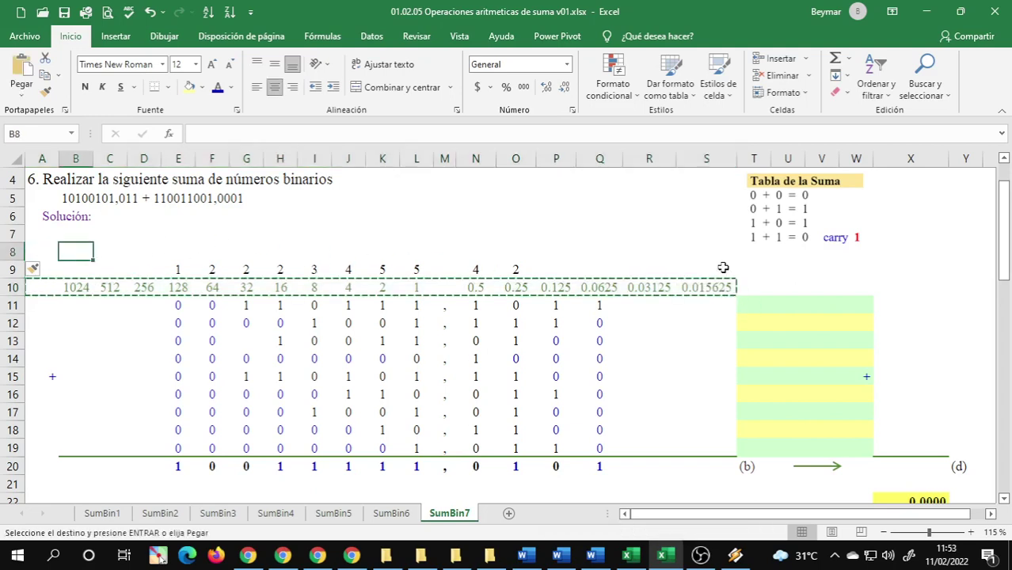
{"action": "key", "text": "Return"}
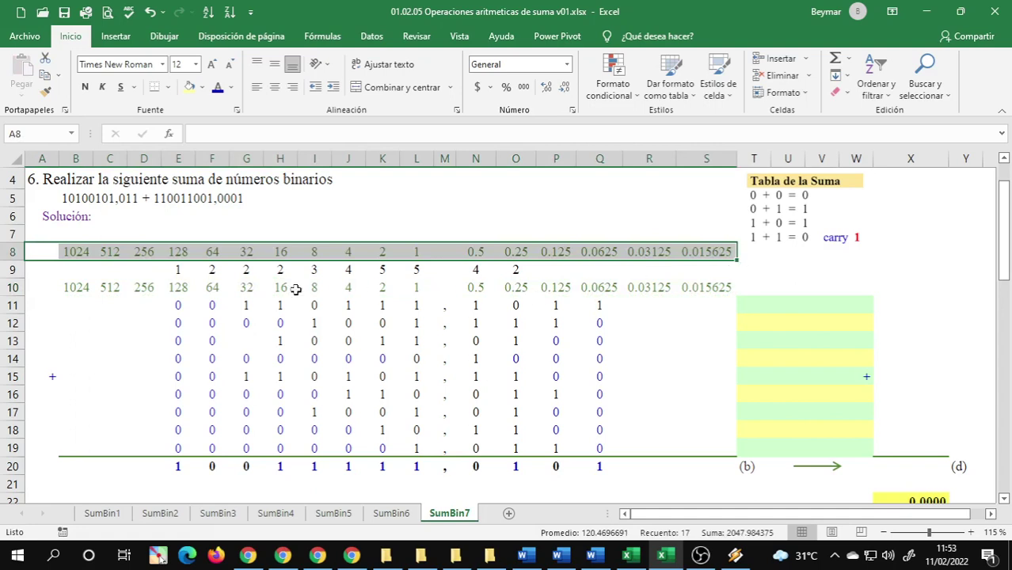
Clear the original place values in B10:S10, between the carries and the addends
{"action": "left_click_drag", "start_coordinate": [72, 287], "coordinate": [700, 287]}
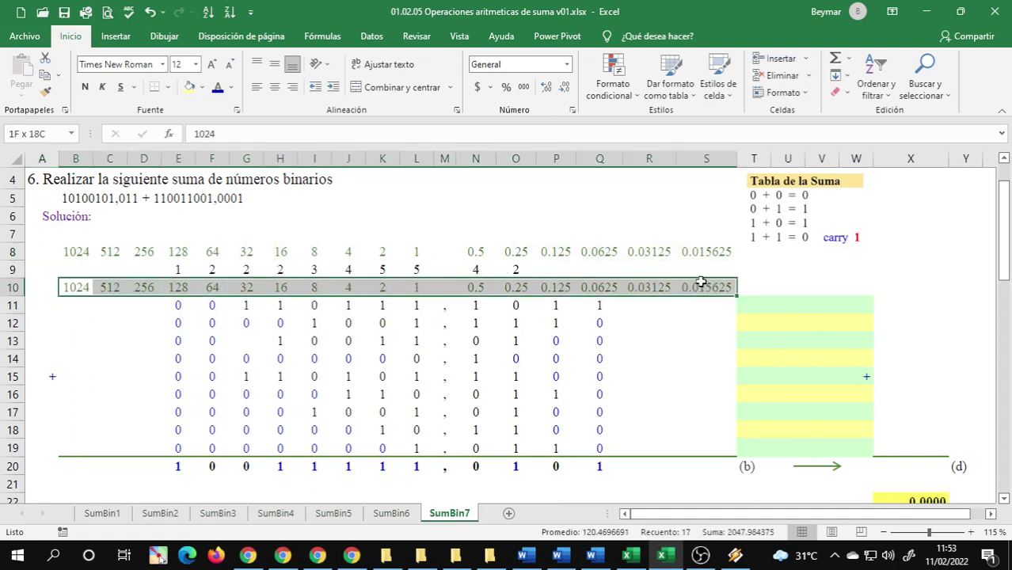
{"action": "key", "text": "Delete"}
{"action": "left_click", "coordinate": [311, 356]}
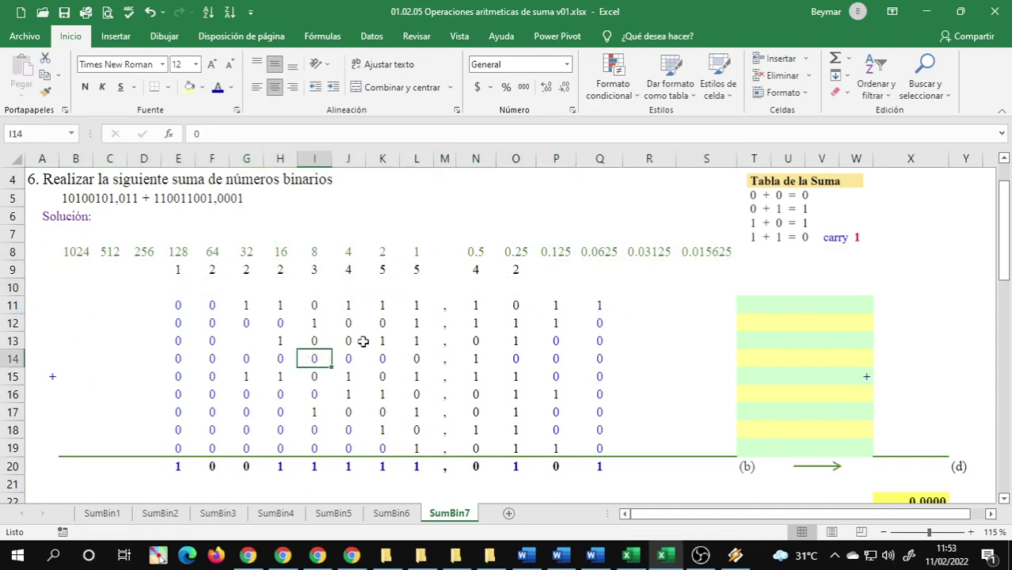
Insert a blank row at row 9 to separate the place values from the carries
{"action": "right_click", "coordinate": [10, 270]}
{"action": "left_click", "coordinate": [52, 377]}
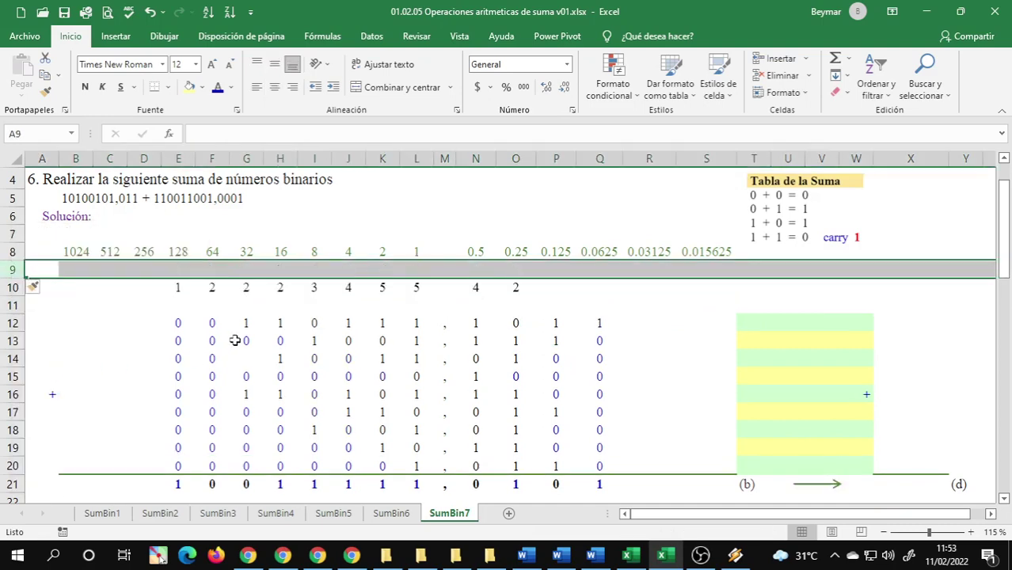
{"action": "left_click", "coordinate": [250, 326]}
{"action": "scroll", "coordinate": [569, 337], "scroll_direction": "down", "scroll_amount": 1}
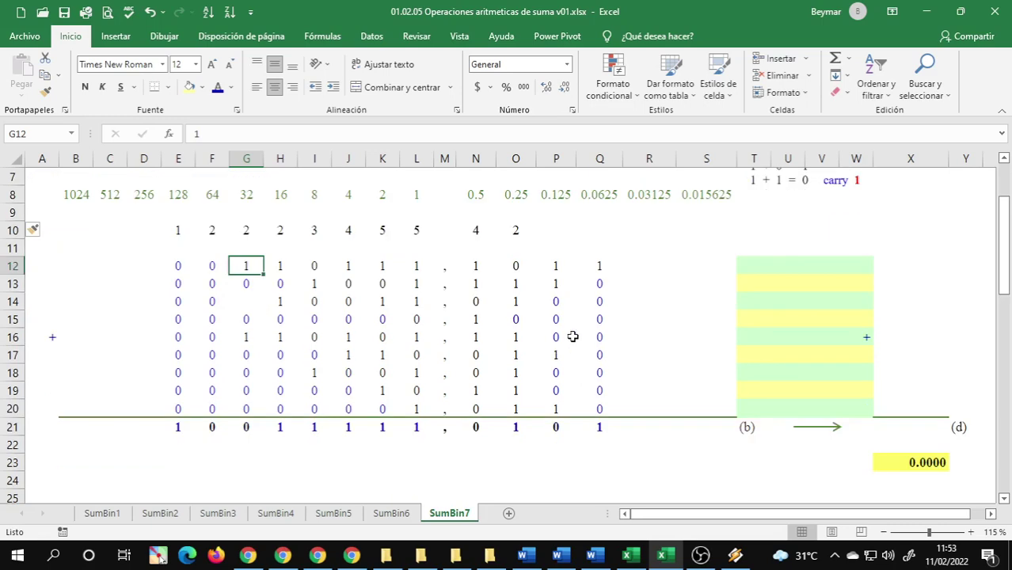
{"action": "scroll", "coordinate": [571, 335], "scroll_direction": "up", "scroll_amount": 1}
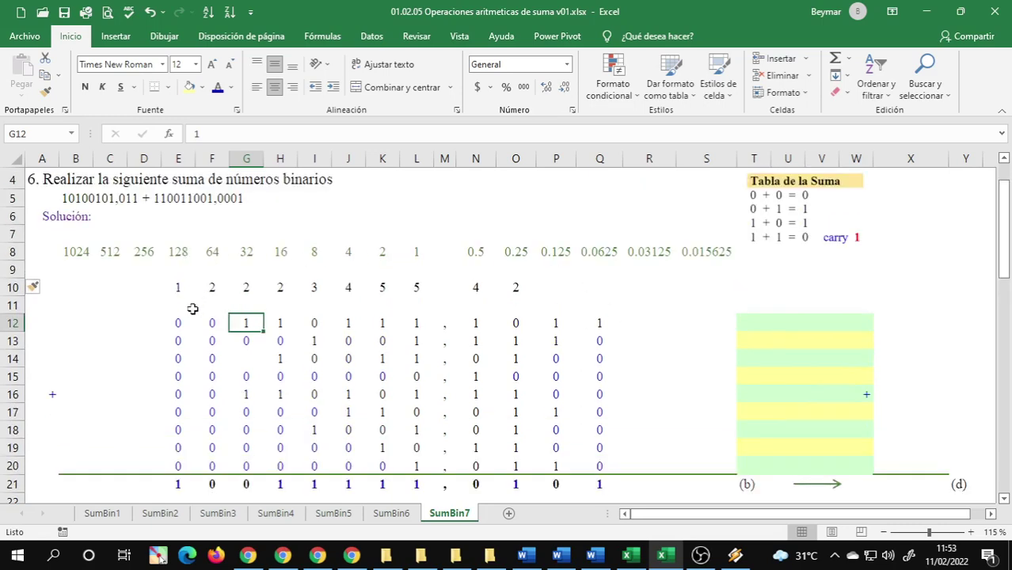
{"action": "left_click", "coordinate": [554, 290]}
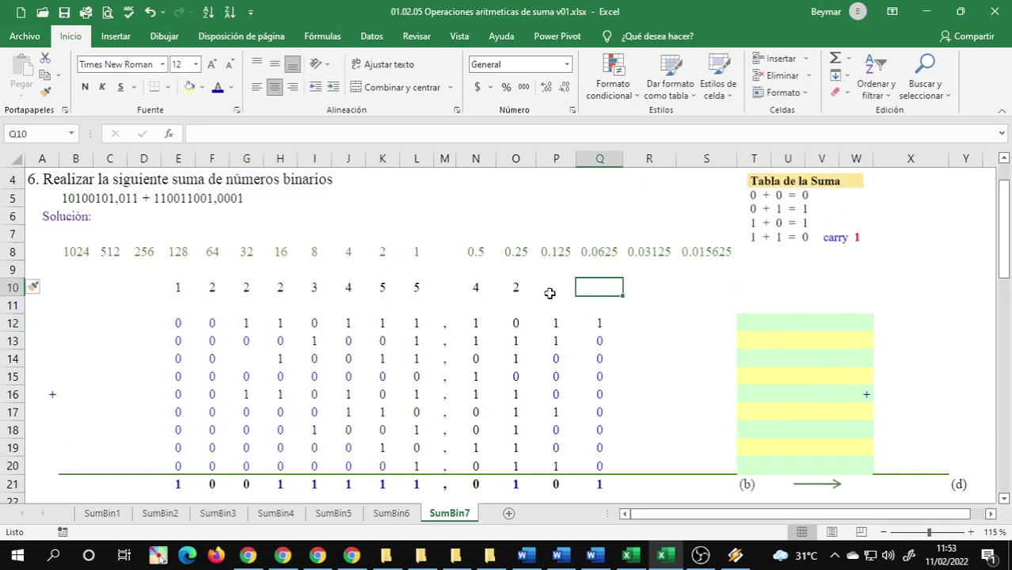
{"action": "left_click", "coordinate": [66, 286]}
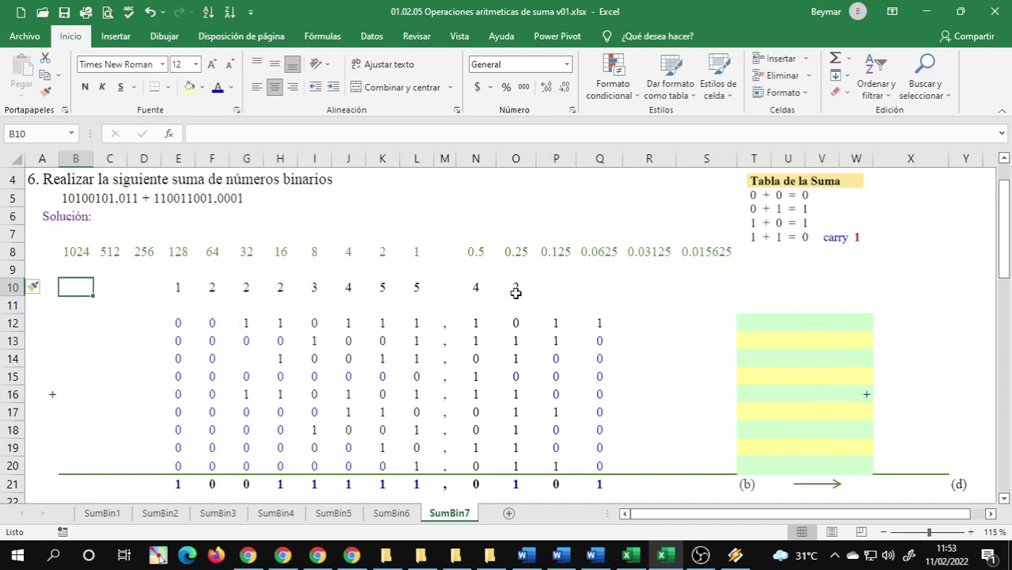
{"action": "left_click", "coordinate": [182, 270]}
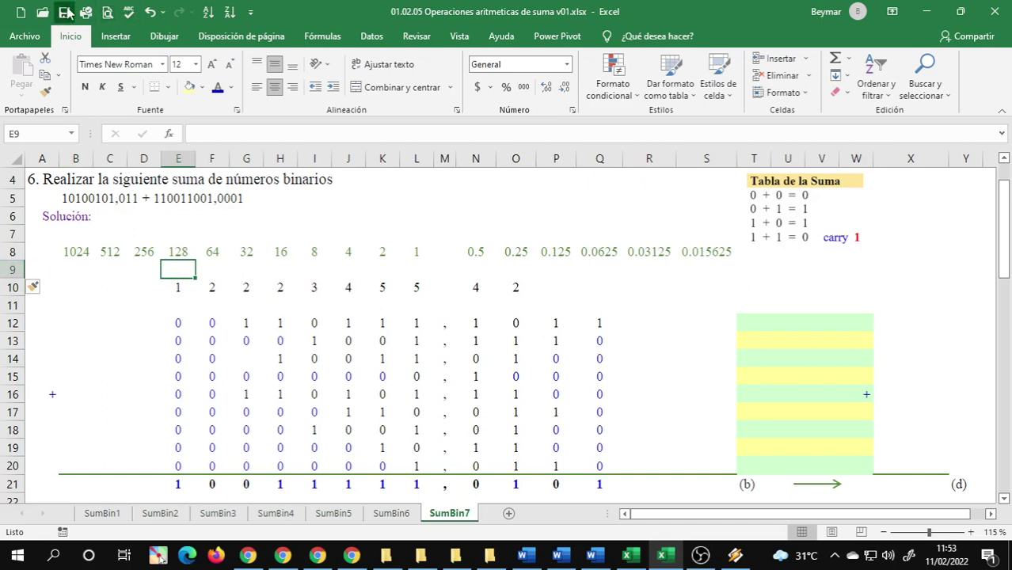
{"action": "left_click", "coordinate": [513, 302]}
{"action": "left_click", "coordinate": [615, 301]}
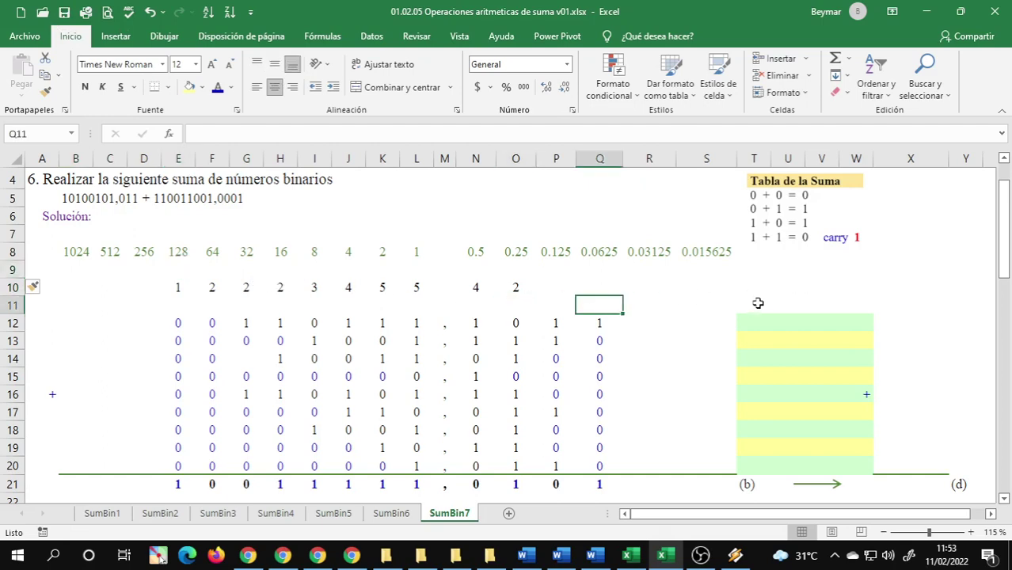
{"action": "left_click", "coordinate": [753, 321]}
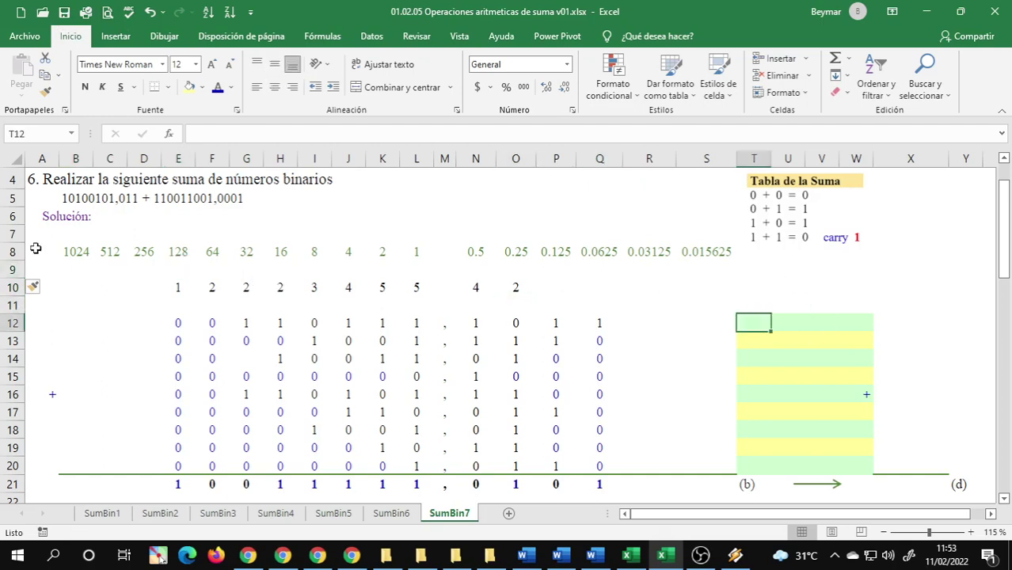
{"action": "scroll", "coordinate": [351, 247], "scroll_direction": "up", "scroll_amount": 1}
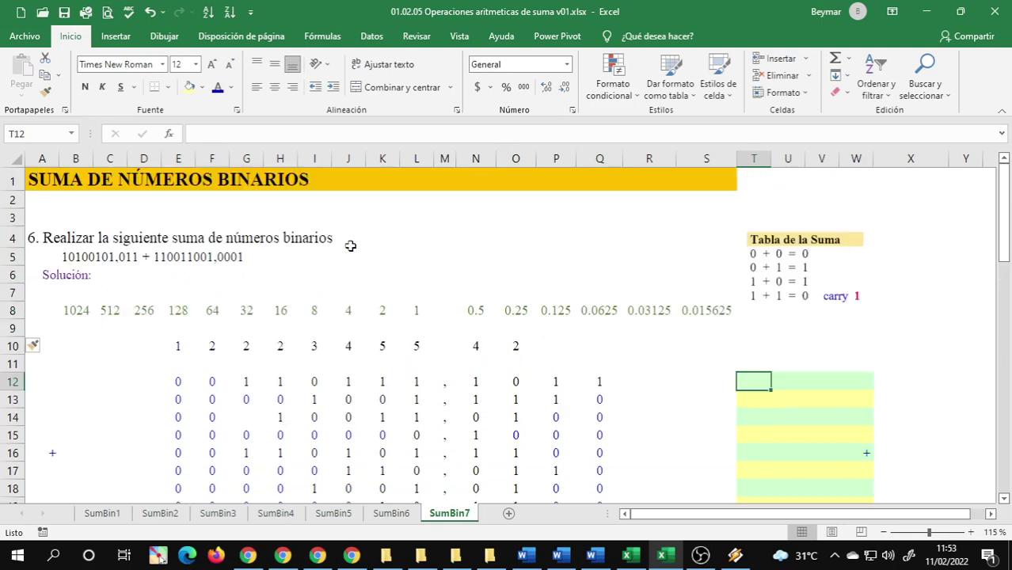
{"action": "scroll", "coordinate": [604, 299], "scroll_direction": "down", "scroll_amount": 2}
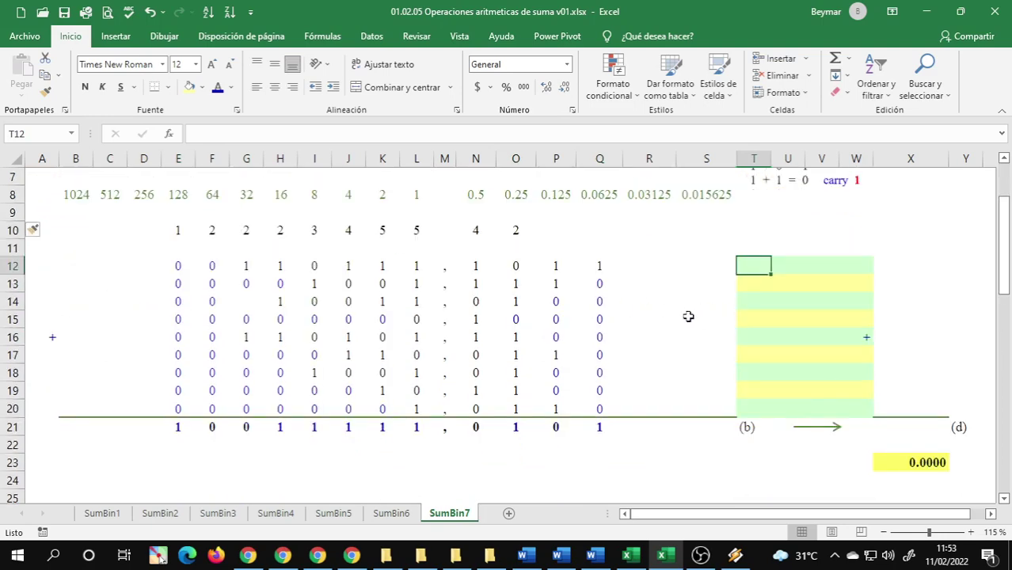
Enter =G8+H8+J8+K8+L8+N8+P8+Q8 in X12 to add the place values of the first addend's ones
{"action": "left_click", "coordinate": [885, 262]}
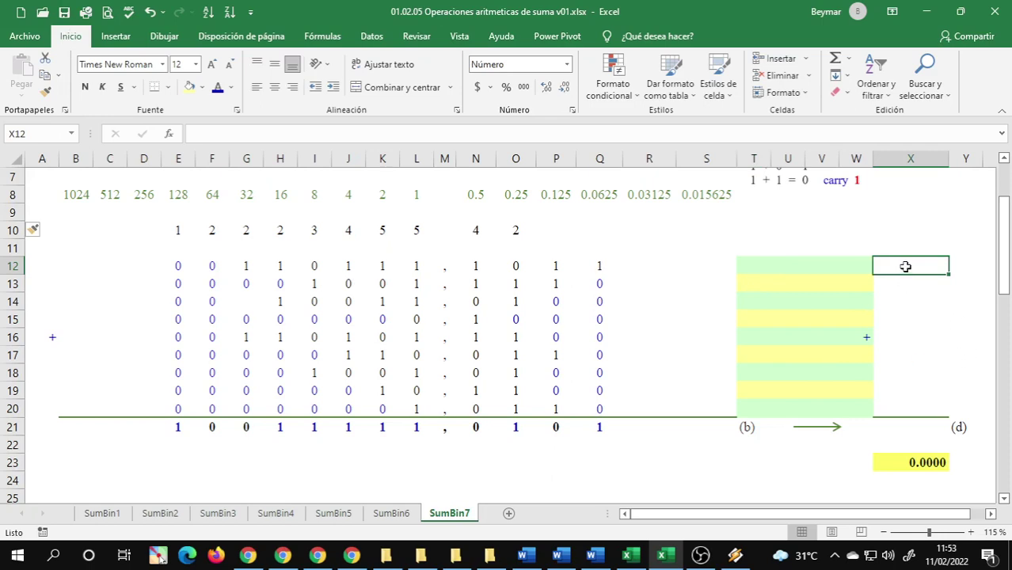
{"action": "type", "text": "="}
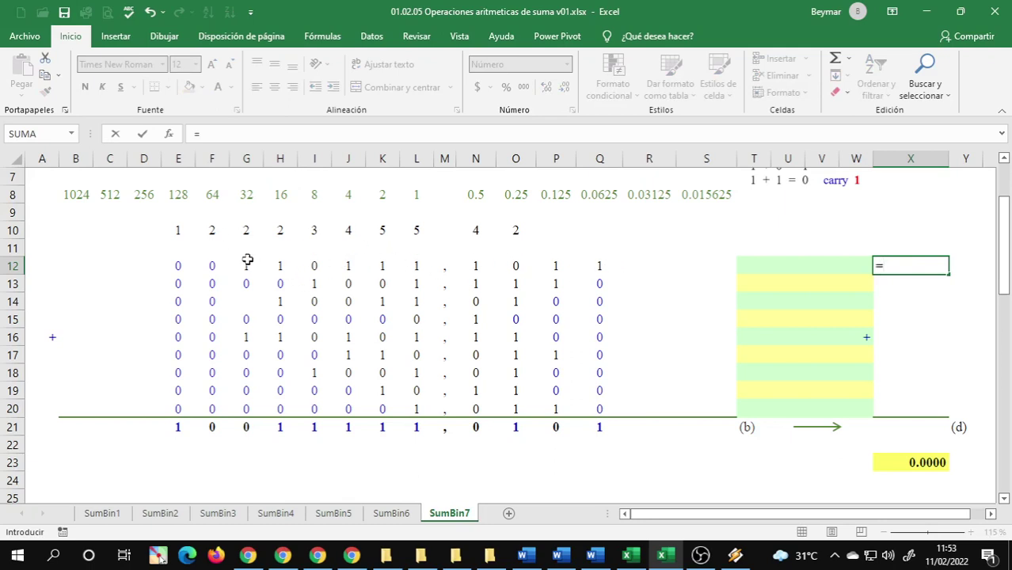
{"action": "left_click", "coordinate": [247, 197]}
{"action": "type", "text": "+"}
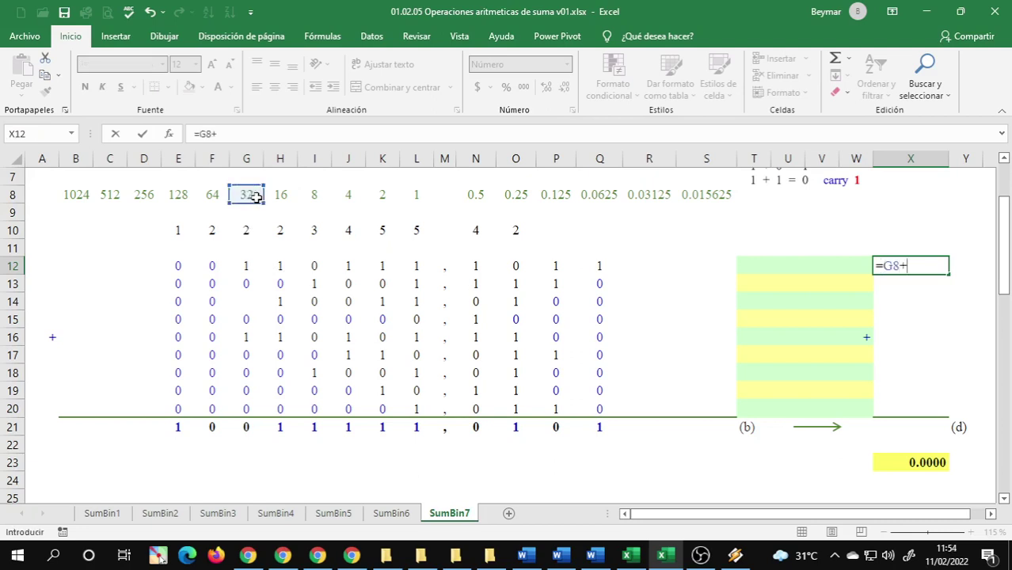
{"action": "left_click", "coordinate": [281, 196]}
{"action": "type", "text": "+"}
{"action": "left_click", "coordinate": [348, 195]}
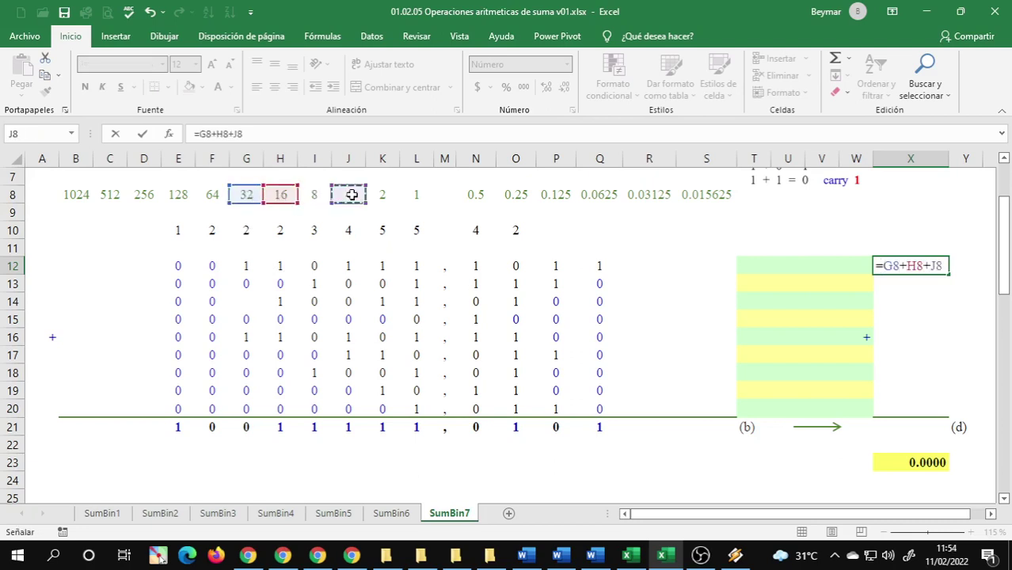
{"action": "type", "text": "++++++++++++"}
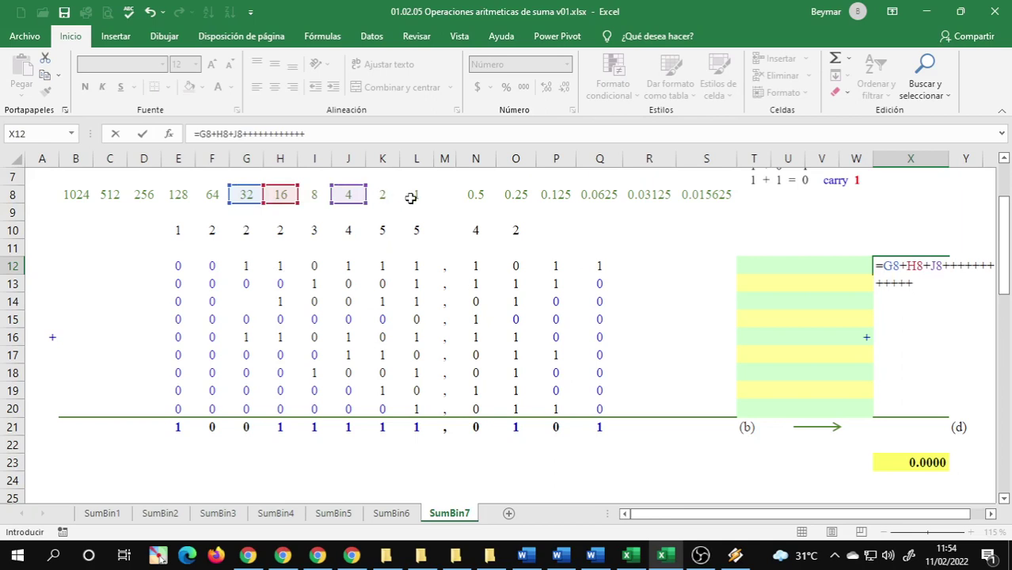
{"action": "key", "text": "BackSpace"}
{"action": "key", "text": "BackSpace"}
{"action": "key", "text": "BackSpace"}
{"action": "key", "text": "BackSpace"}
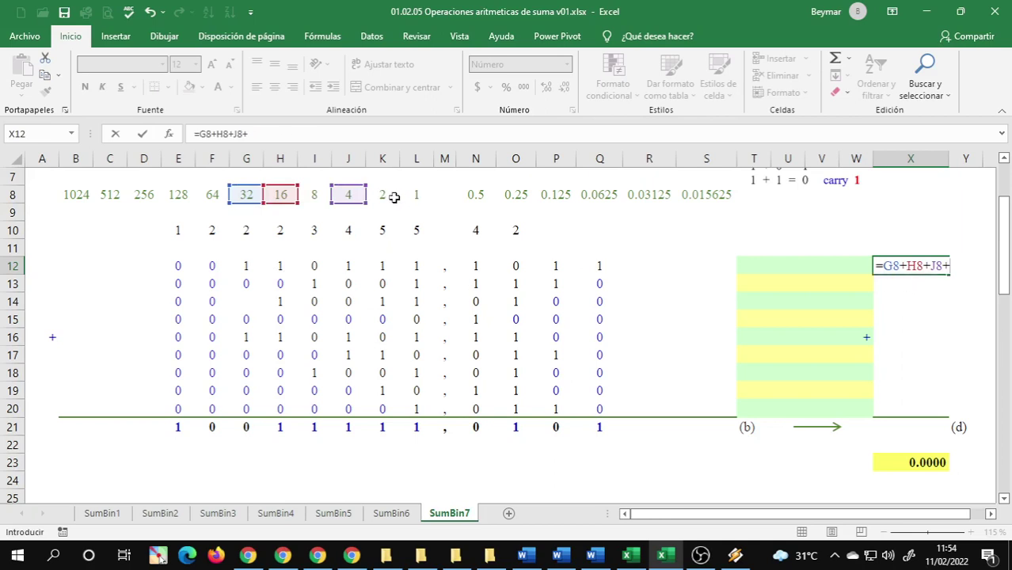
{"action": "left_click", "coordinate": [381, 196]}
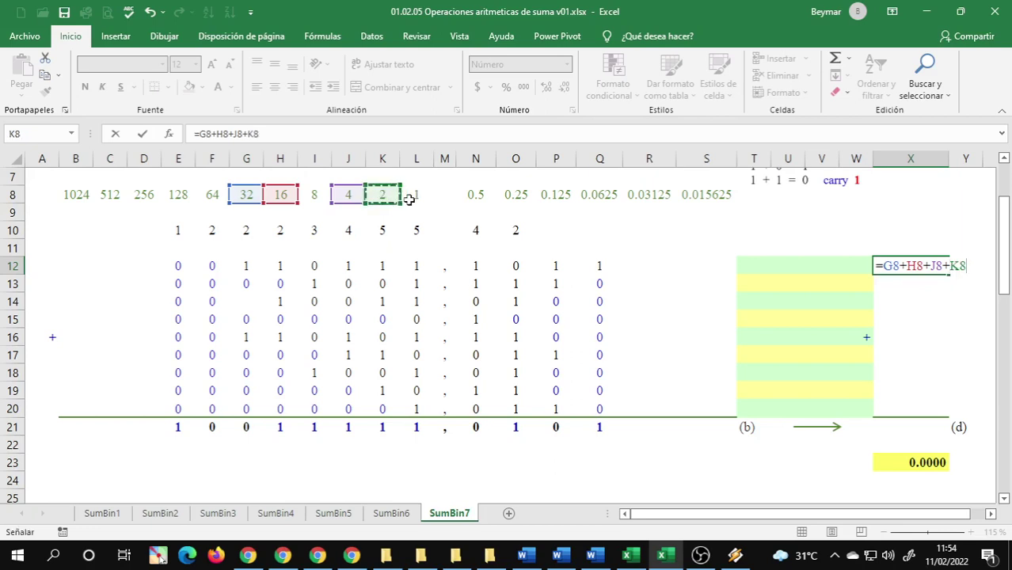
{"action": "type", "text": "+"}
{"action": "left_click", "coordinate": [417, 195]}
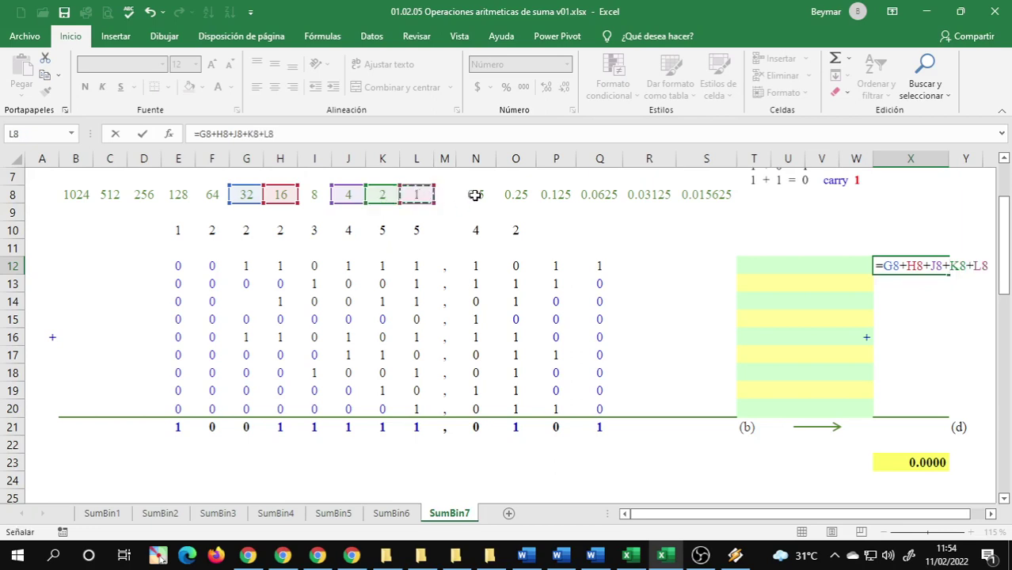
{"action": "type", "text": "+"}
{"action": "left_click", "coordinate": [475, 195]}
{"action": "type", "text": "+"}
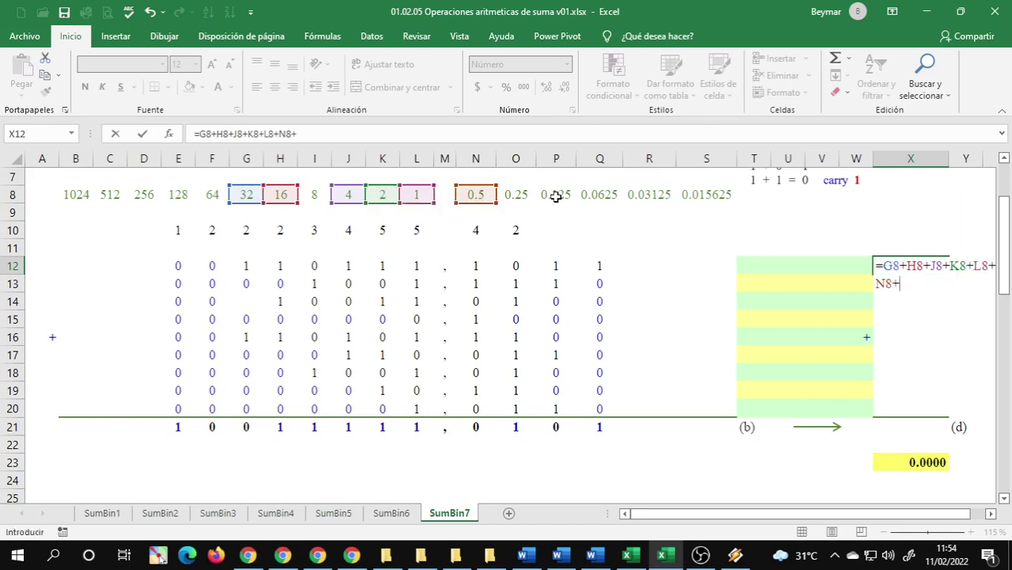
{"action": "left_click", "coordinate": [557, 197]}
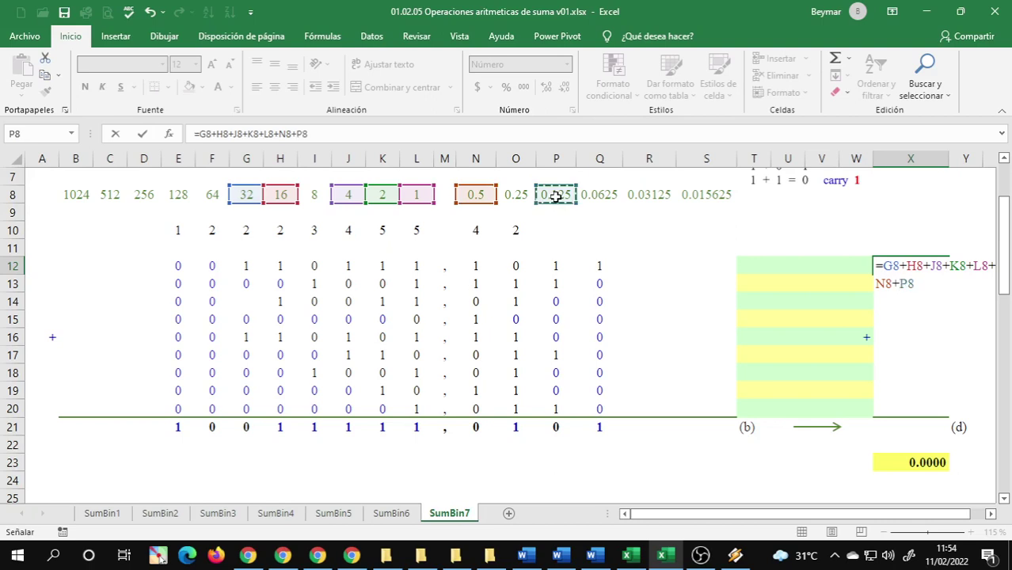
{"action": "type", "text": "+"}
{"action": "left_click", "coordinate": [600, 197]}
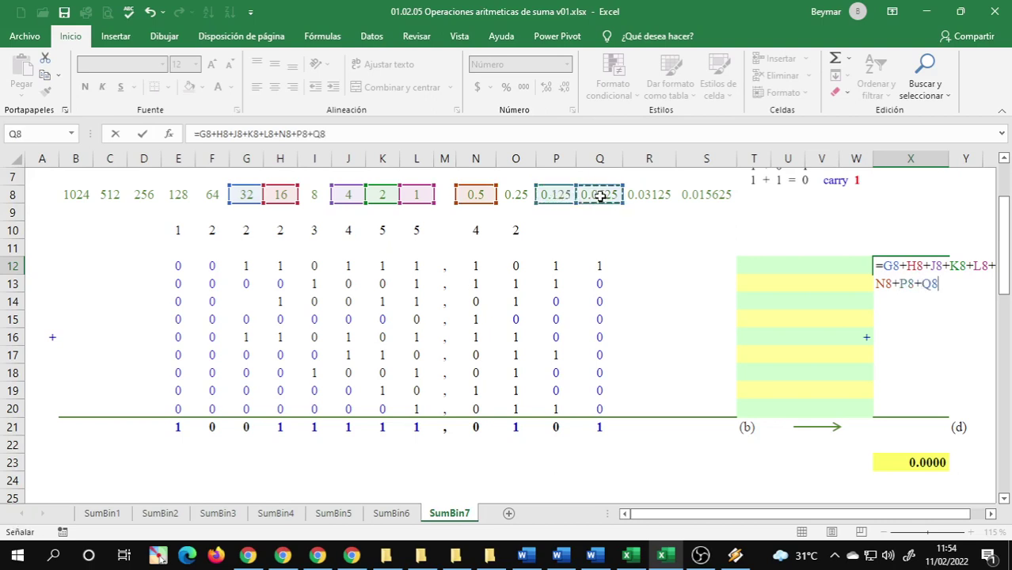
{"action": "key", "text": "Return"}
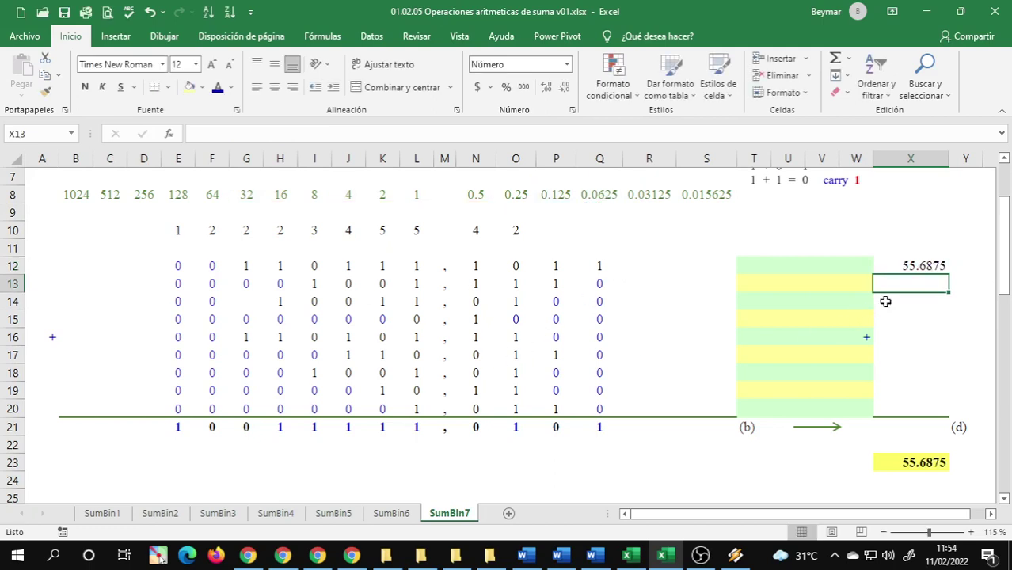
Enter =SUMAR.SI(B12:S12;"=1";B8:S8) in X13 to sum the place values where the first addend has a 1
{"action": "type", "text": "="}
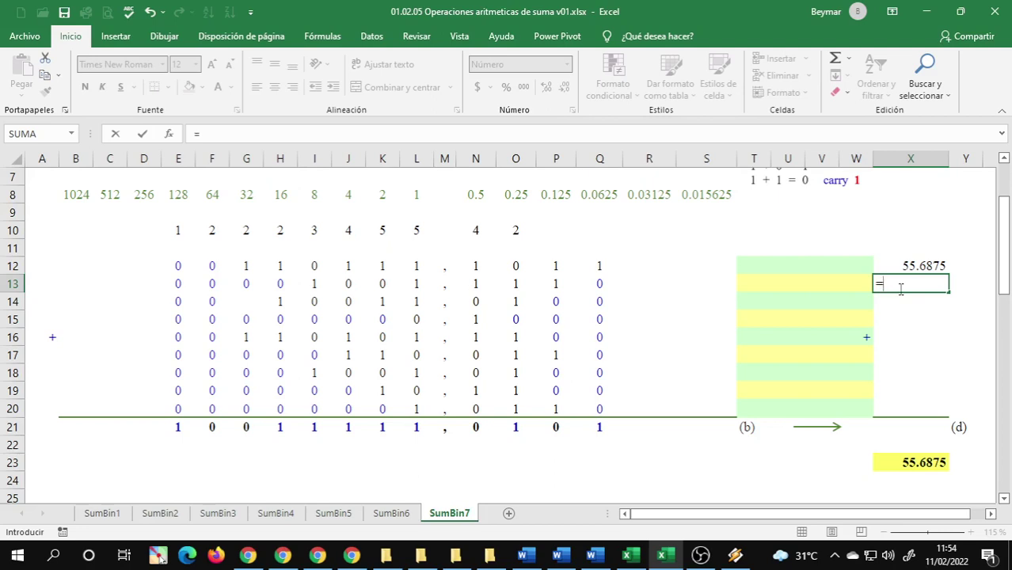
{"action": "key", "text": "Escape"}
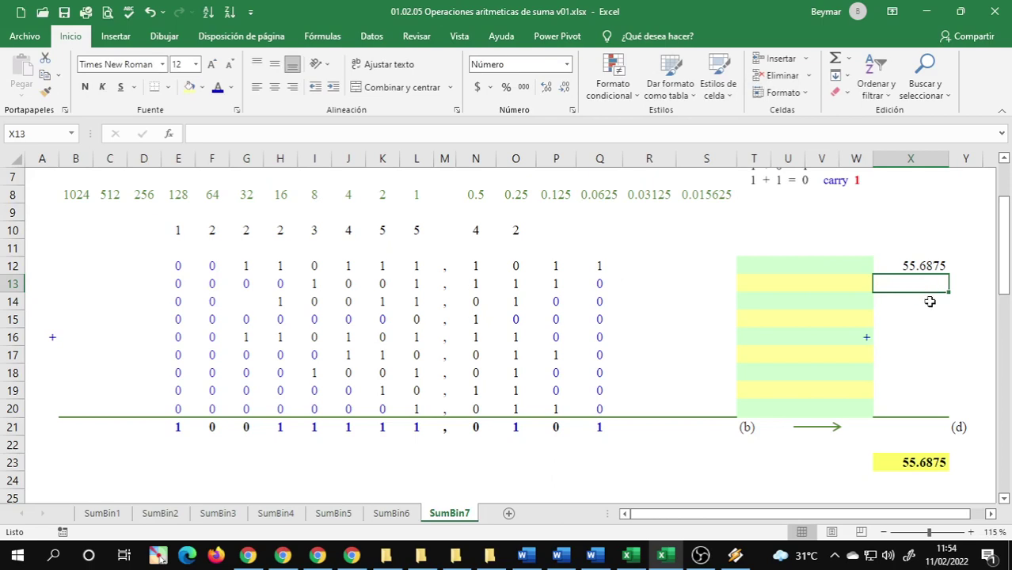
{"action": "type", "text": "=su"}
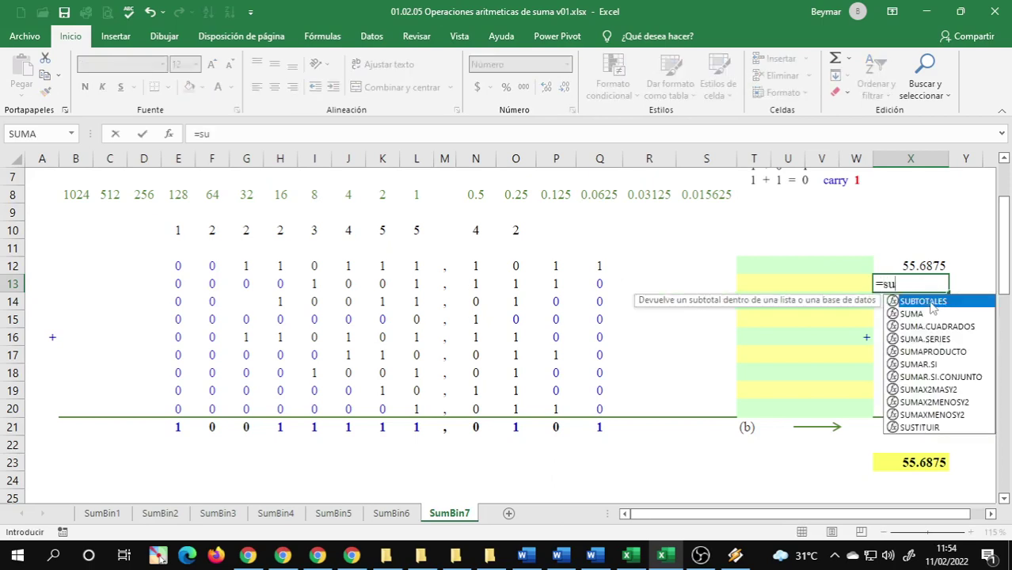
{"action": "type", "text": "mar.si("}
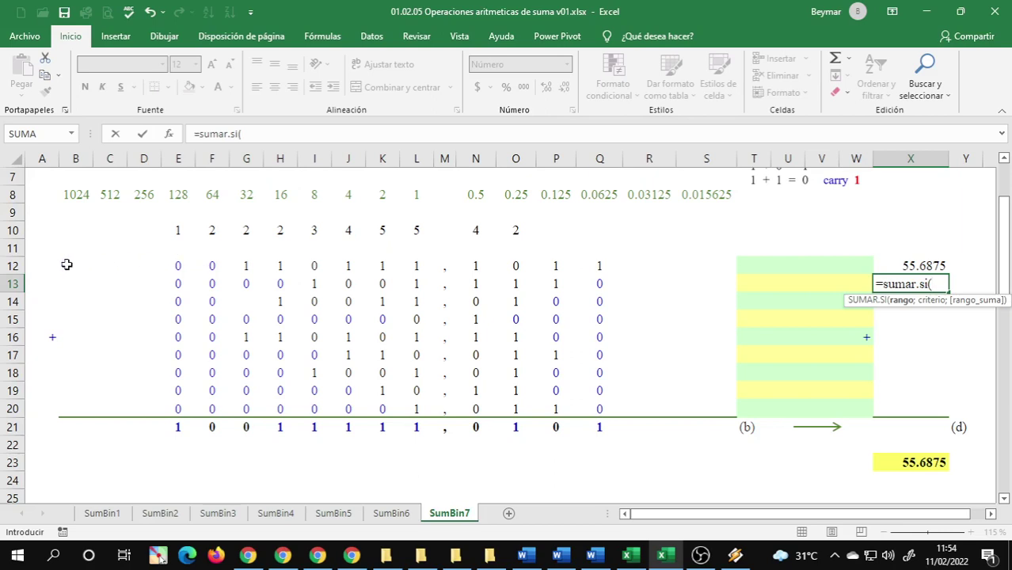
{"action": "left_click_drag", "start_coordinate": [66, 264], "coordinate": [703, 267]}
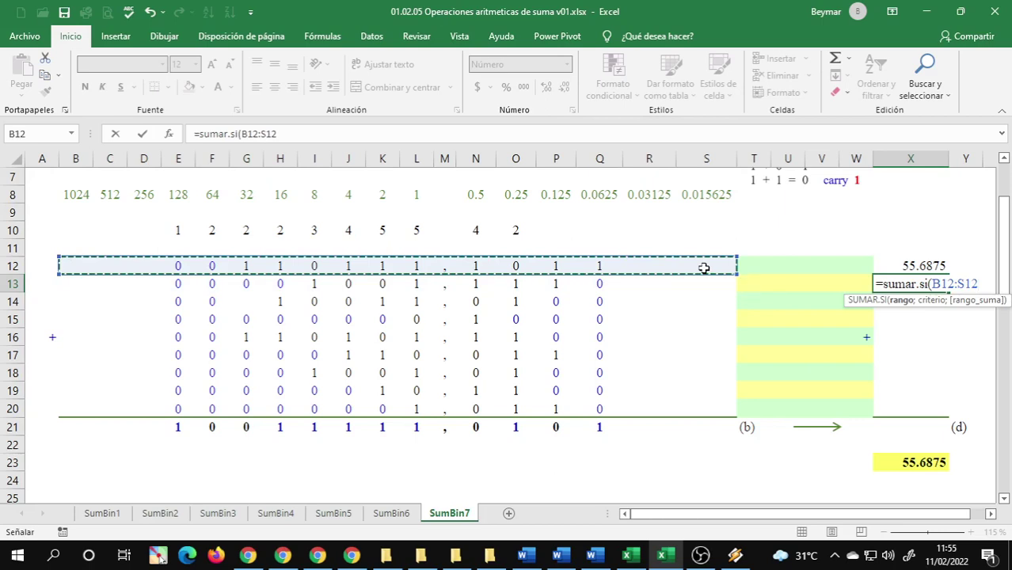
{"action": "type", "text": ";"}
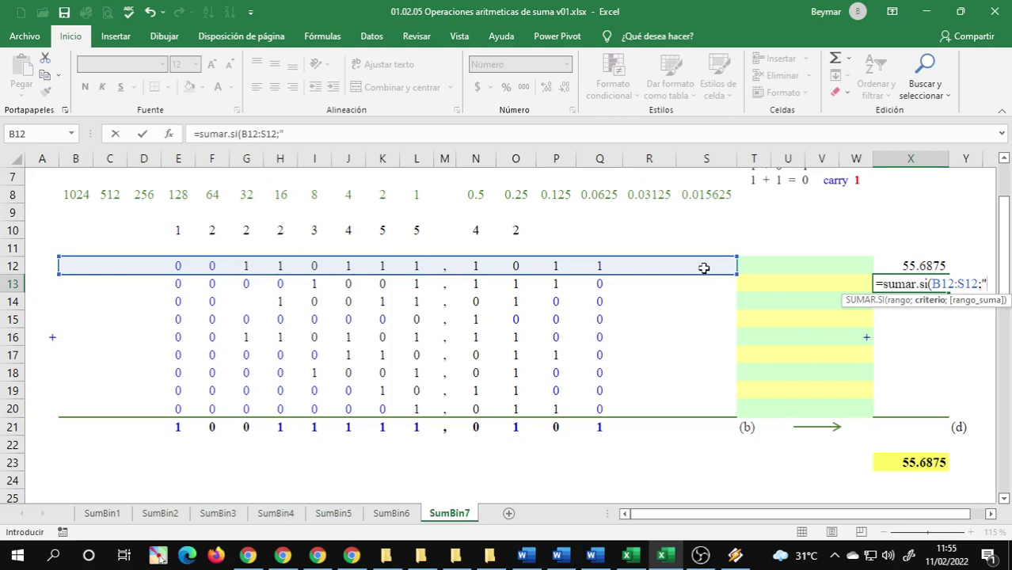
{"action": "type", "text": "\"=1"}
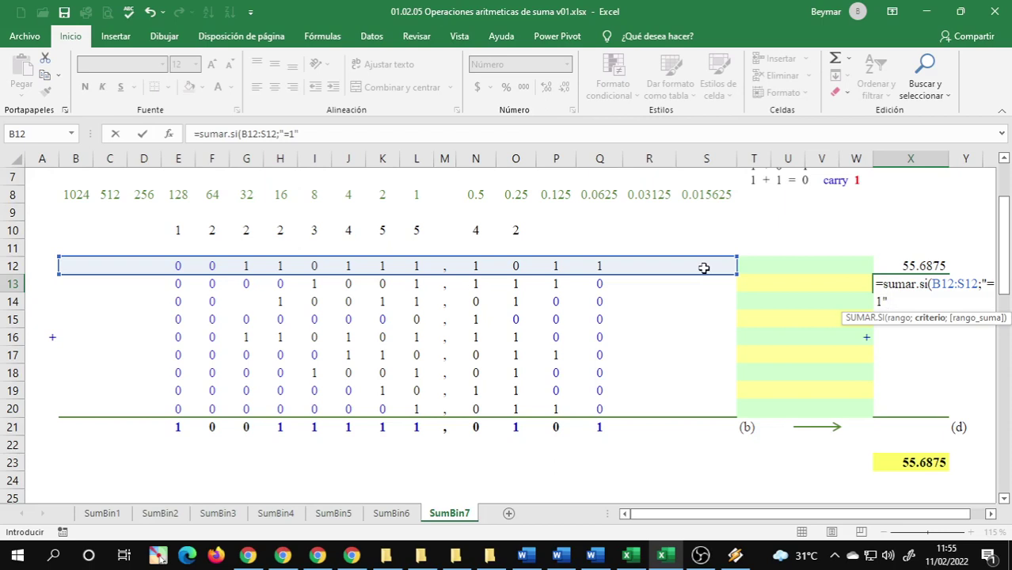
{"action": "type", "text": "\";"}
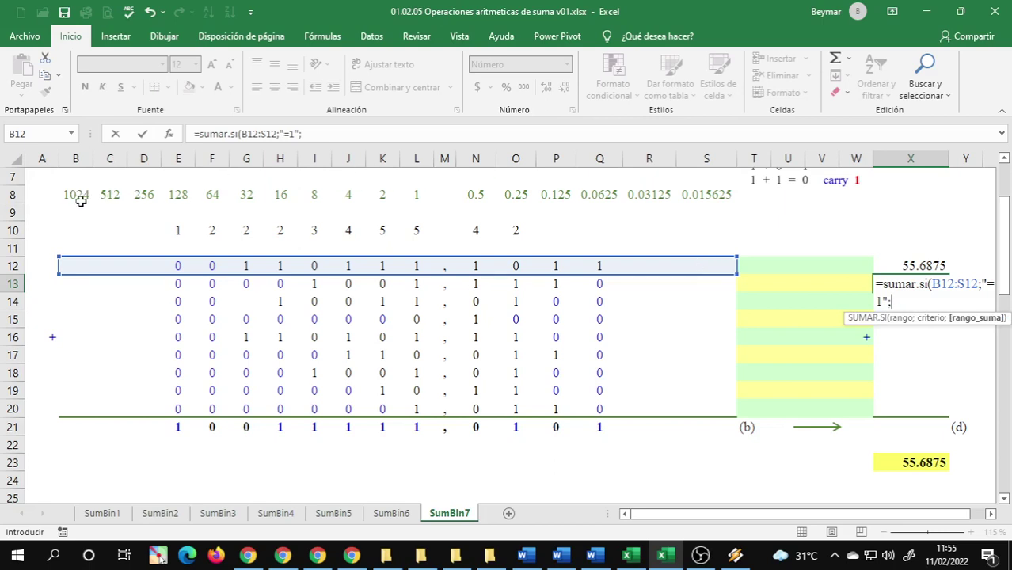
{"action": "left_click_drag", "start_coordinate": [74, 195], "coordinate": [695, 196]}
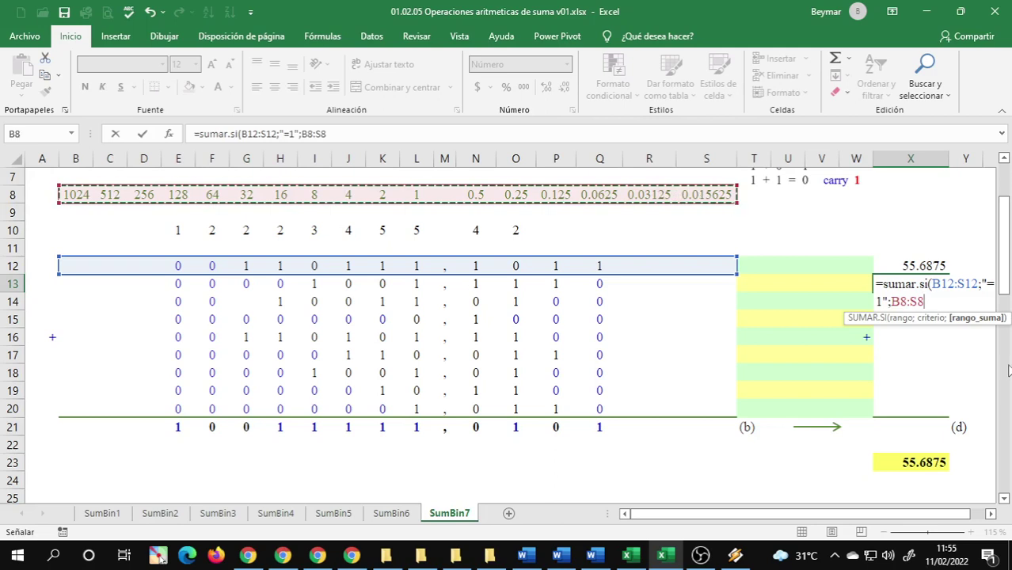
{"action": "key", "text": "Return"}
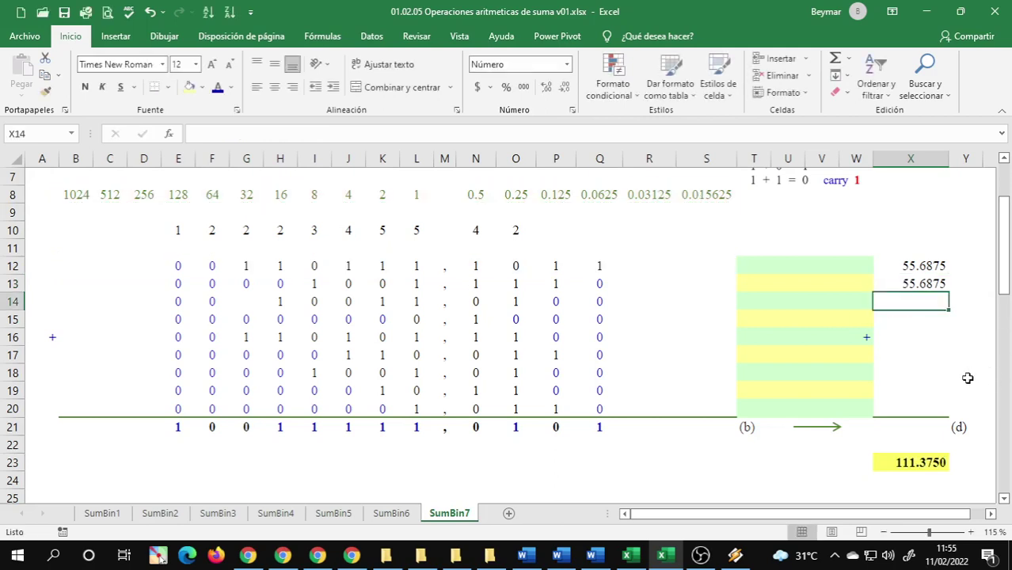
Replace the manual sum in X12 with the exact SUMAR.SI formula text from X13, and clear X13
{"action": "left_click", "coordinate": [919, 285]}
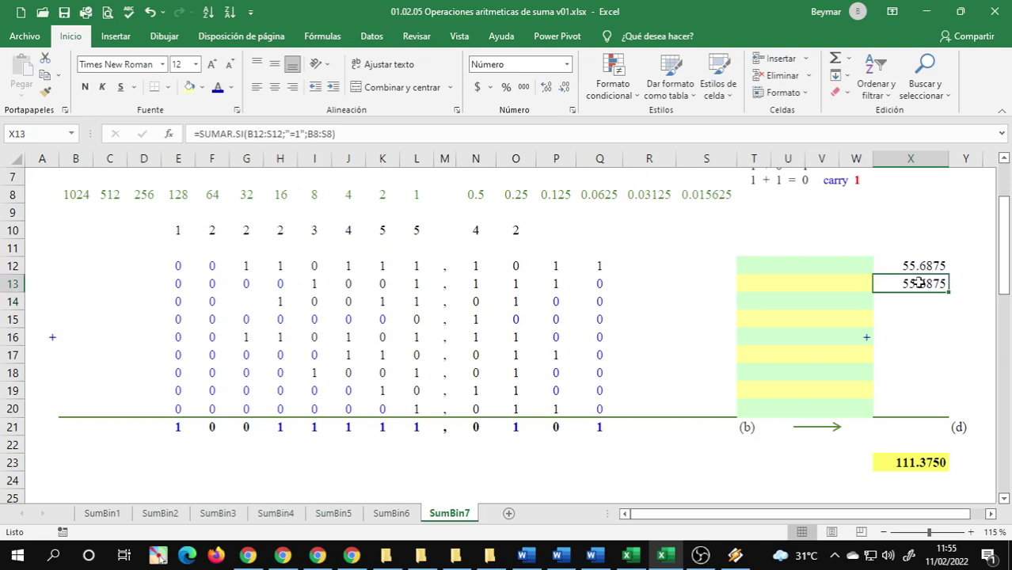
{"action": "double_click", "coordinate": [918, 283]}
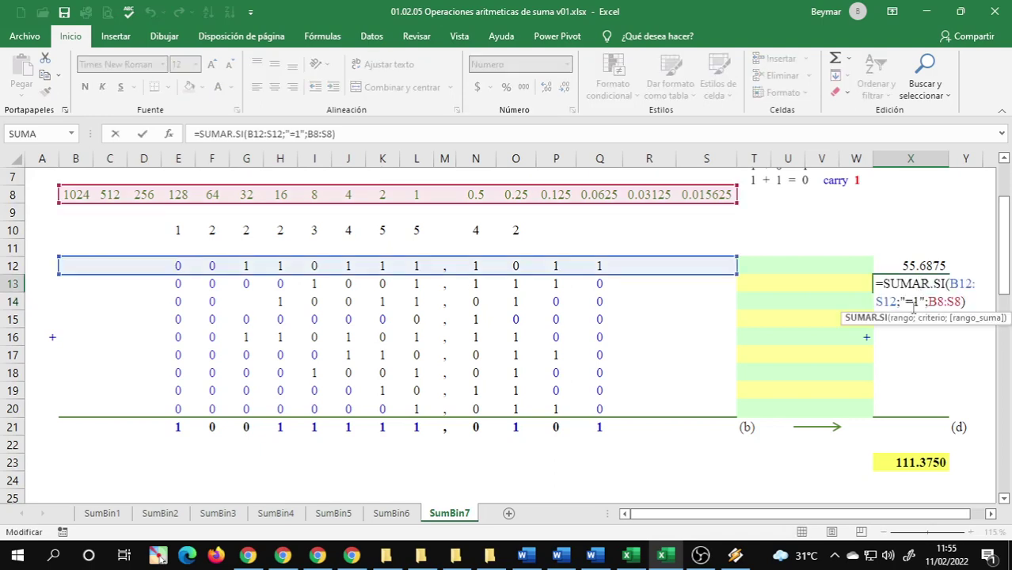
{"action": "key", "text": "Escape"}
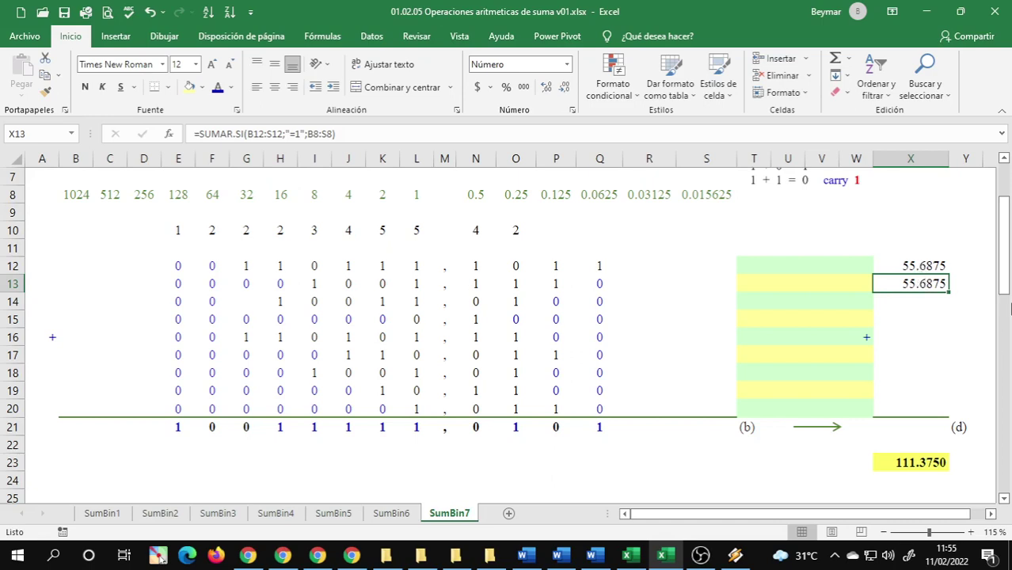
{"action": "triple_click", "coordinate": [342, 134]}
{"action": "key", "text": "ctrl+c"}
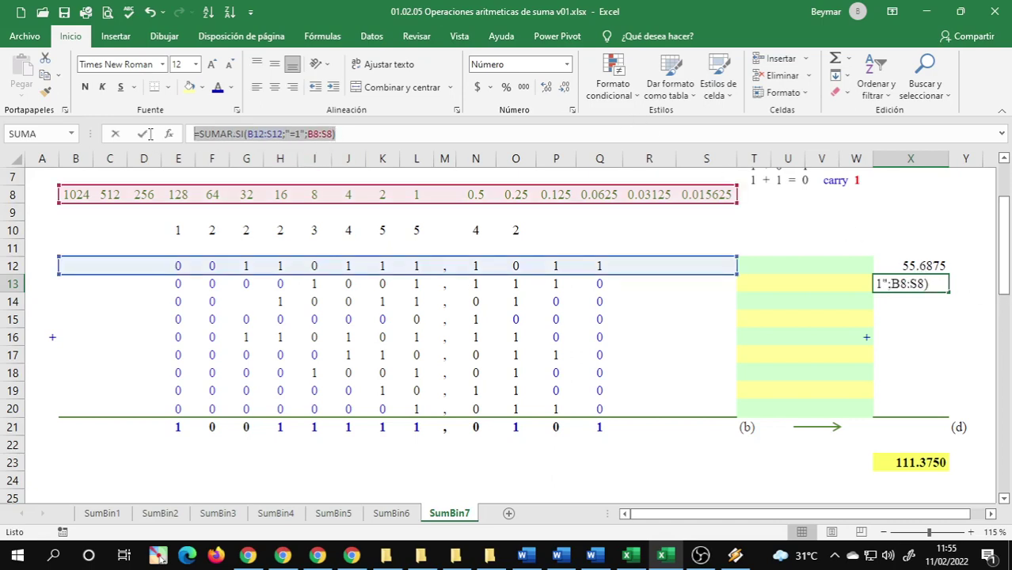
{"action": "key", "text": "Escape"}
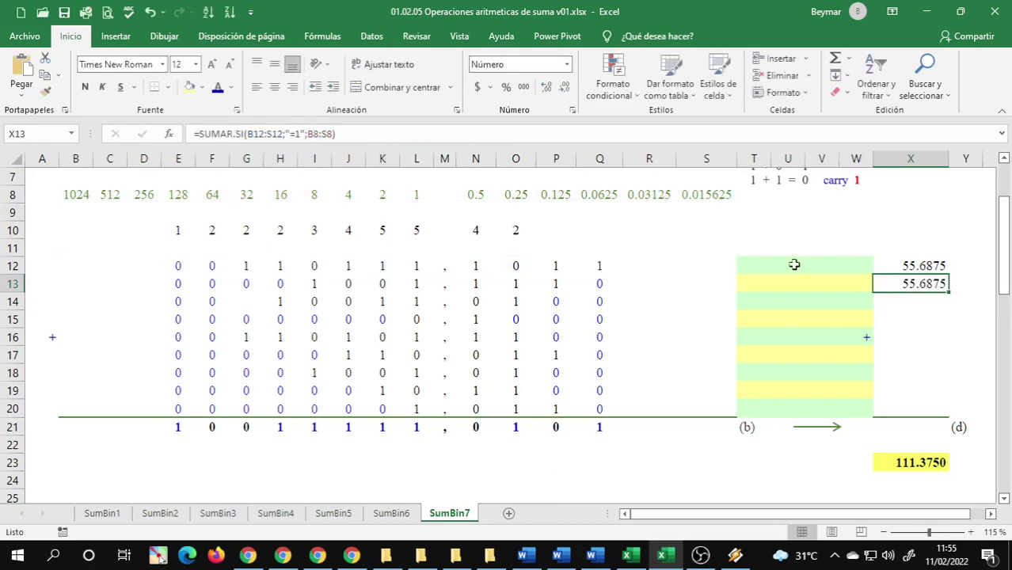
{"action": "left_click", "coordinate": [911, 266]}
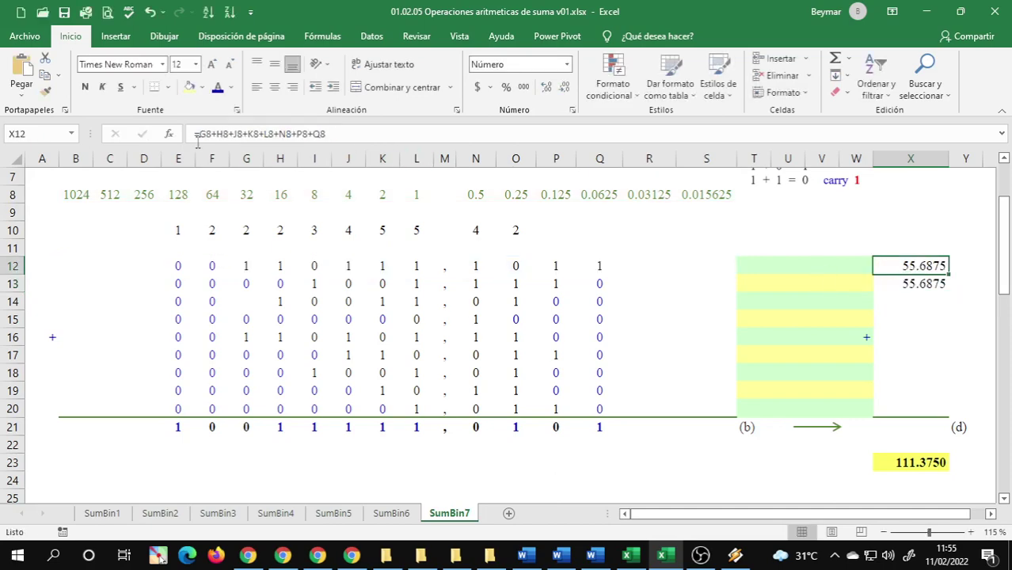
{"action": "triple_click", "coordinate": [352, 136]}
{"action": "key", "text": "BackSpace"}
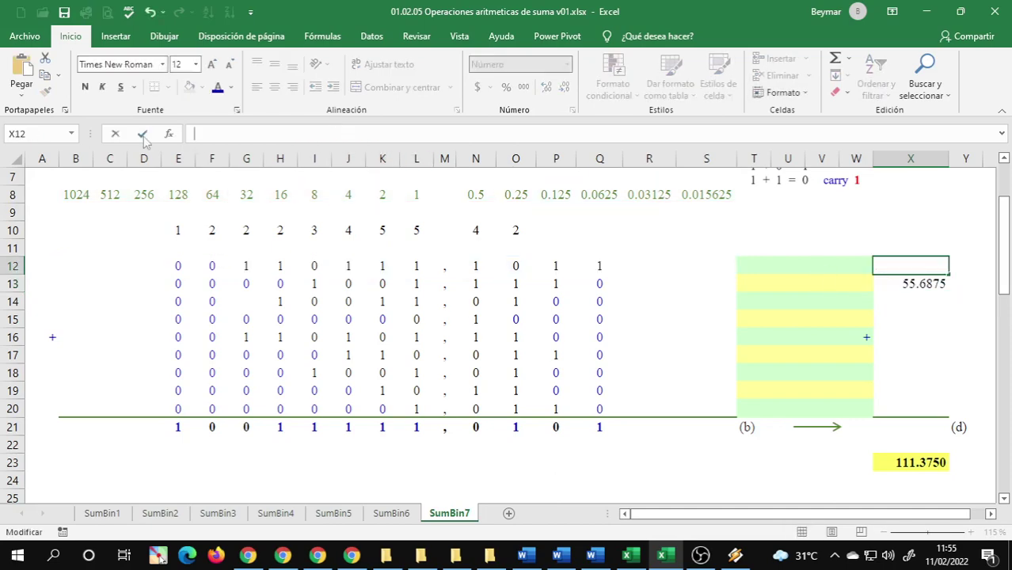
{"action": "key", "text": "ctrl+v"}
{"action": "key", "text": "Return"}
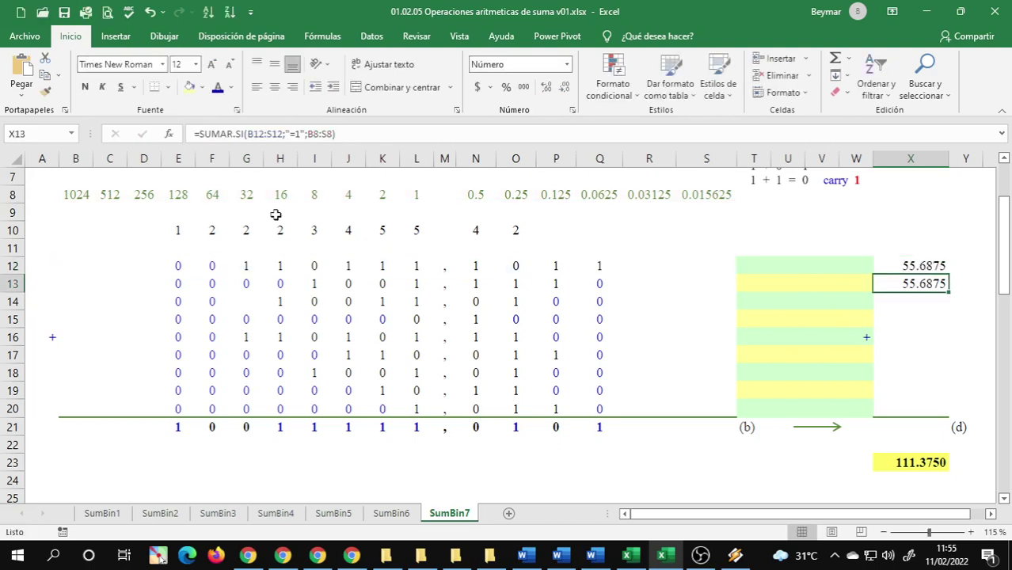
{"action": "key", "text": "Delete"}
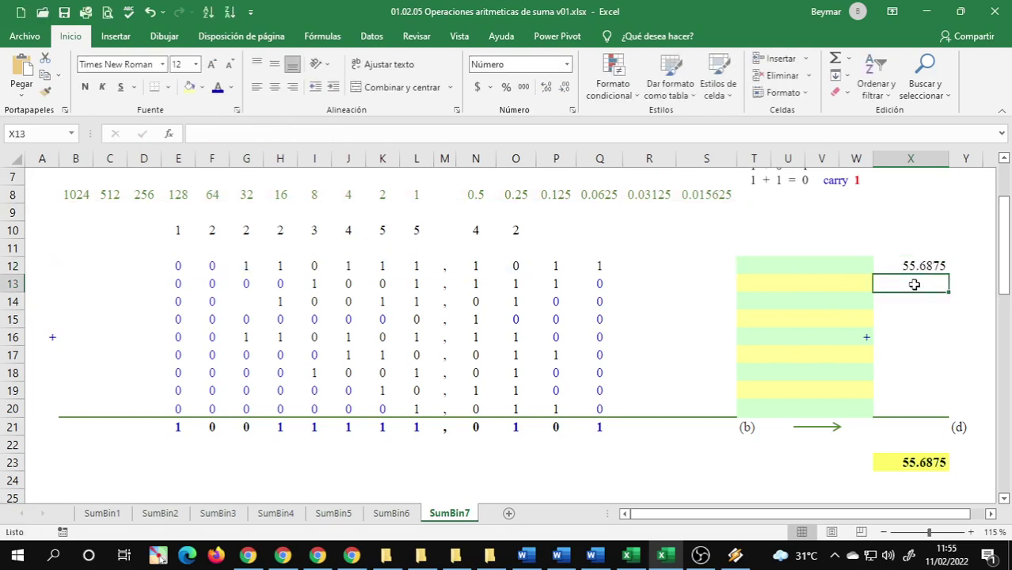
Lock the sum range as $B$8:$S$8 in the SUMAR.SI formula of X12 and fill the formula down to X19
{"action": "left_click", "coordinate": [925, 266]}
{"action": "double_click", "coordinate": [925, 266]}
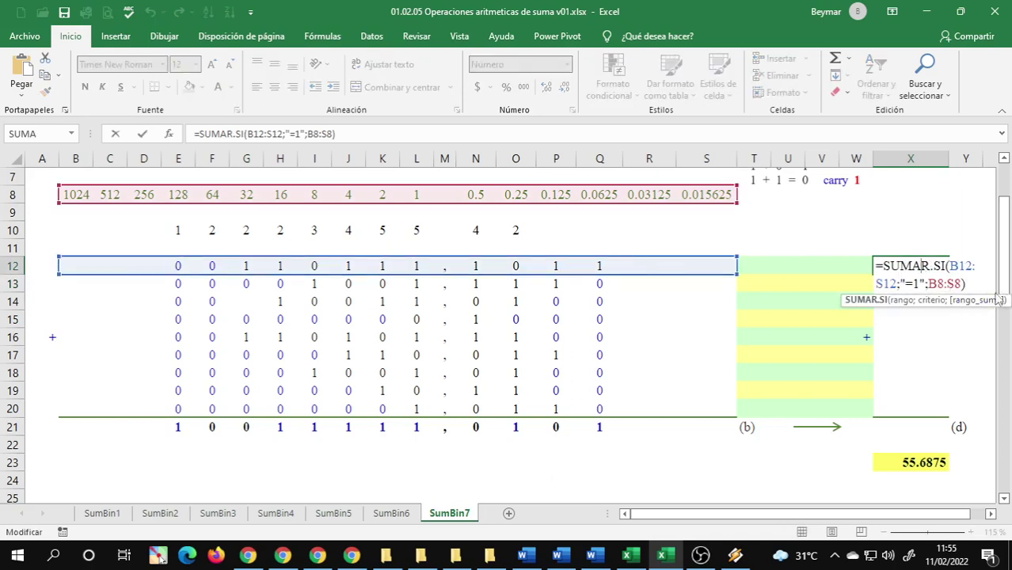
{"action": "left_click", "coordinate": [937, 283]}
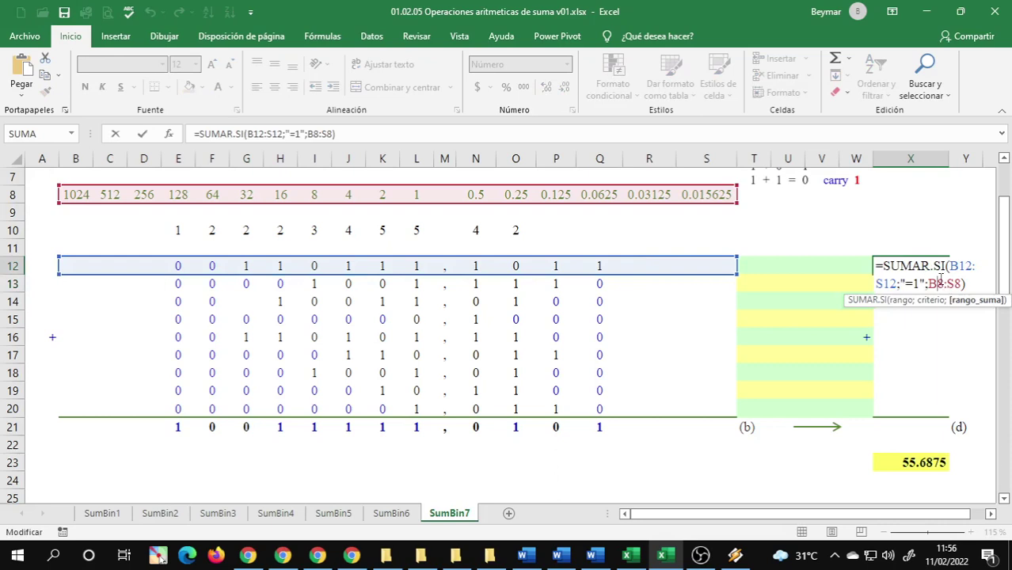
{"action": "key", "text": "F4"}
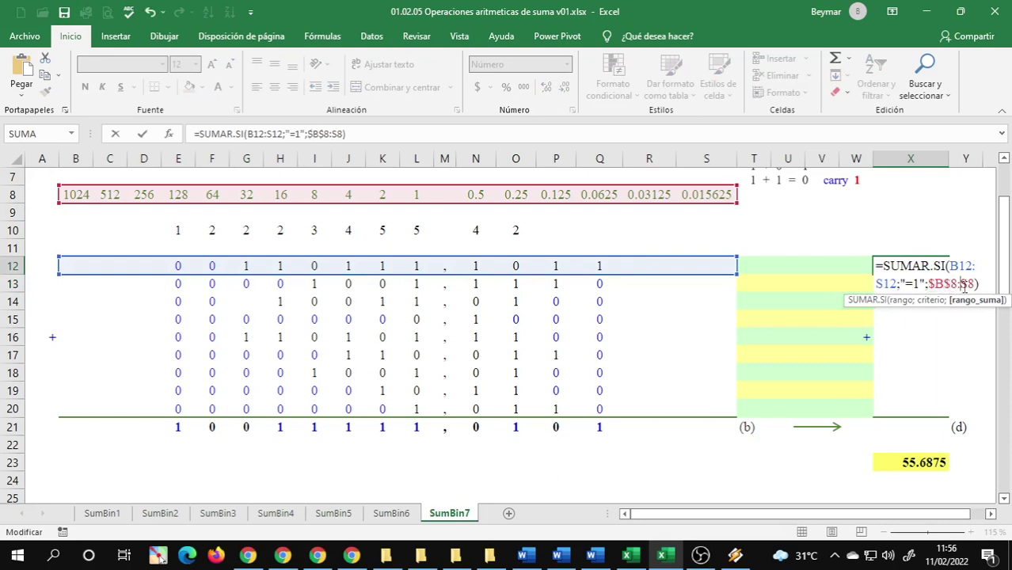
{"action": "key", "text": "F4"}
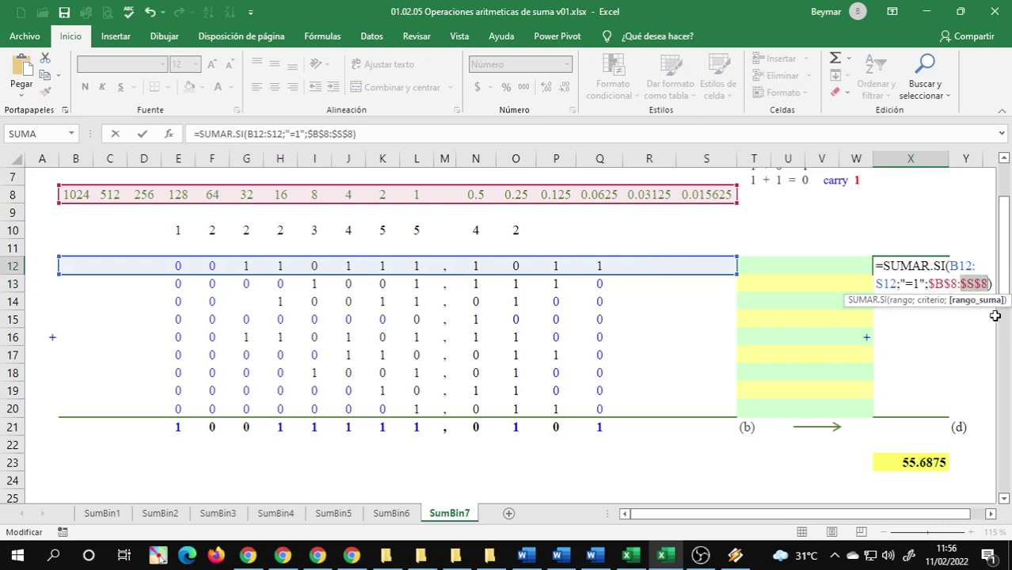
{"action": "key", "text": "Return"}
{"action": "left_click", "coordinate": [938, 266]}
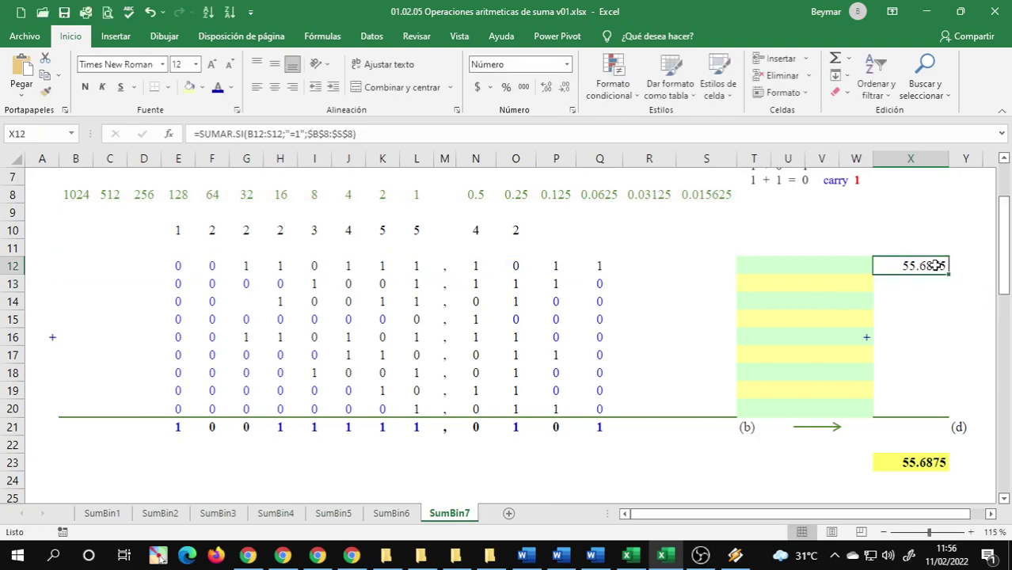
{"action": "left_click_drag", "start_coordinate": [949, 274], "coordinate": [947, 402]}
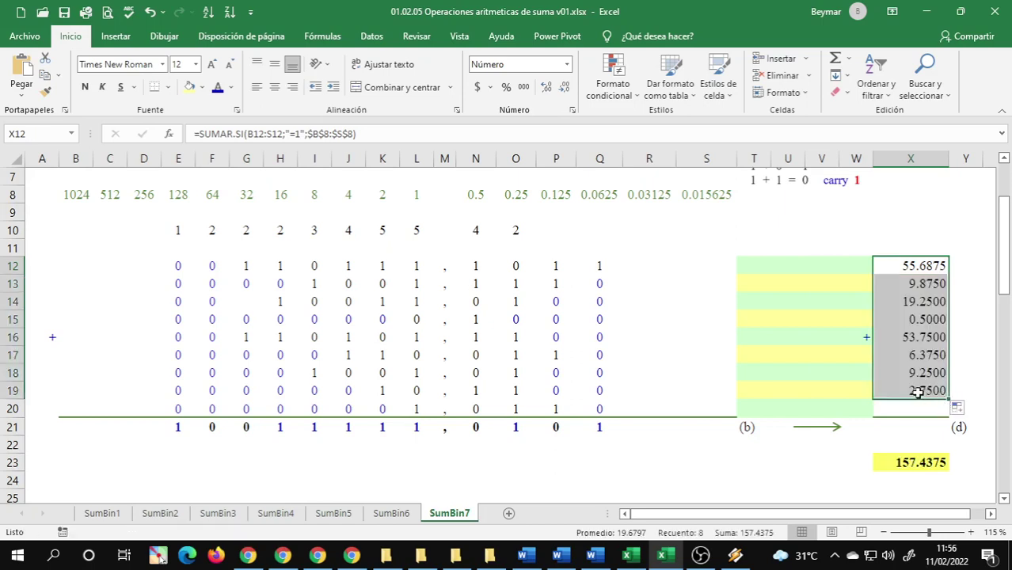
Copy the exact SUMAR.SI formula text from X19 into X20
{"action": "left_click", "coordinate": [917, 392]}
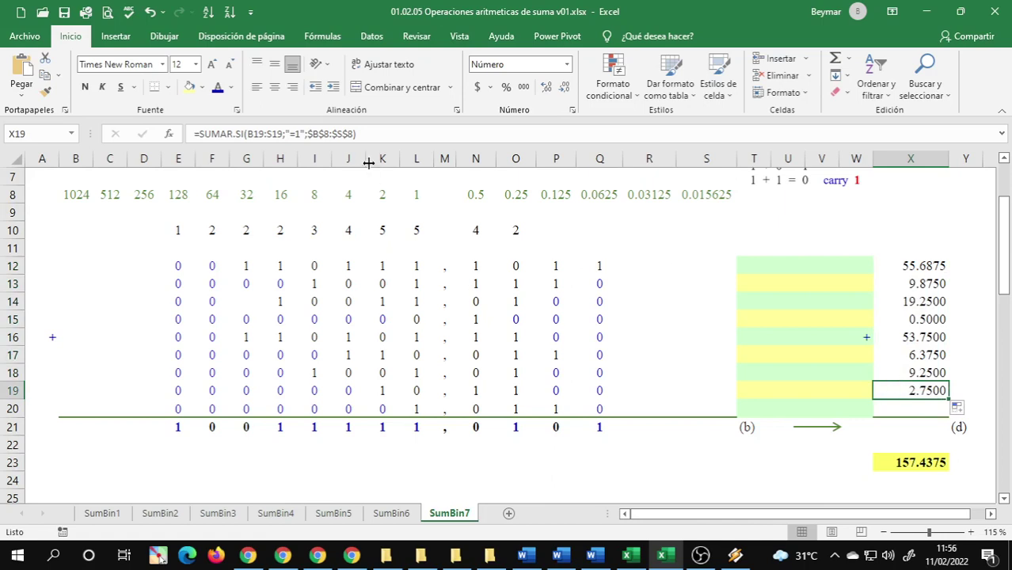
{"action": "left_click_drag", "start_coordinate": [372, 135], "coordinate": [167, 132]}
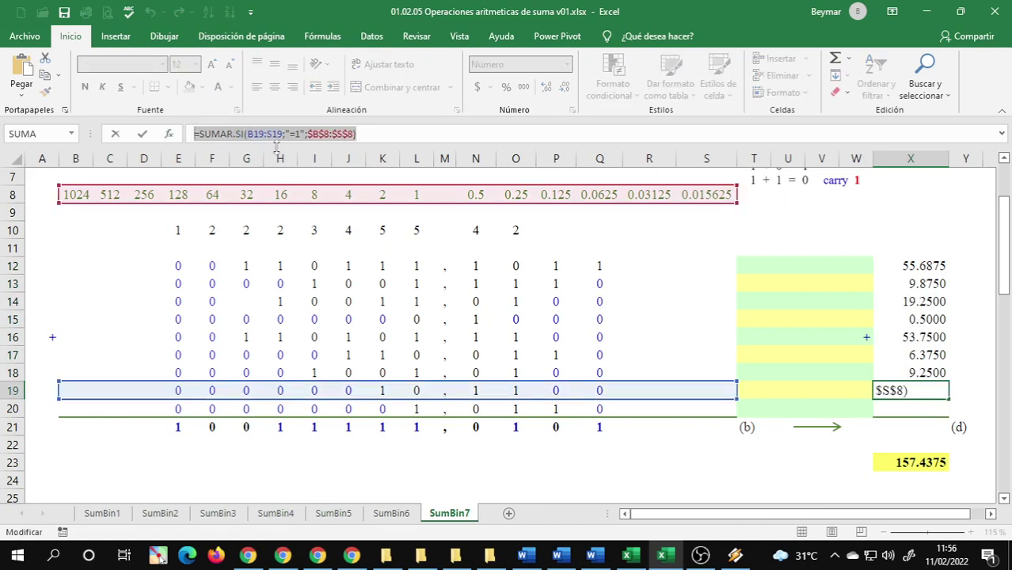
{"action": "key", "text": "Escape"}
{"action": "left_click", "coordinate": [912, 412]}
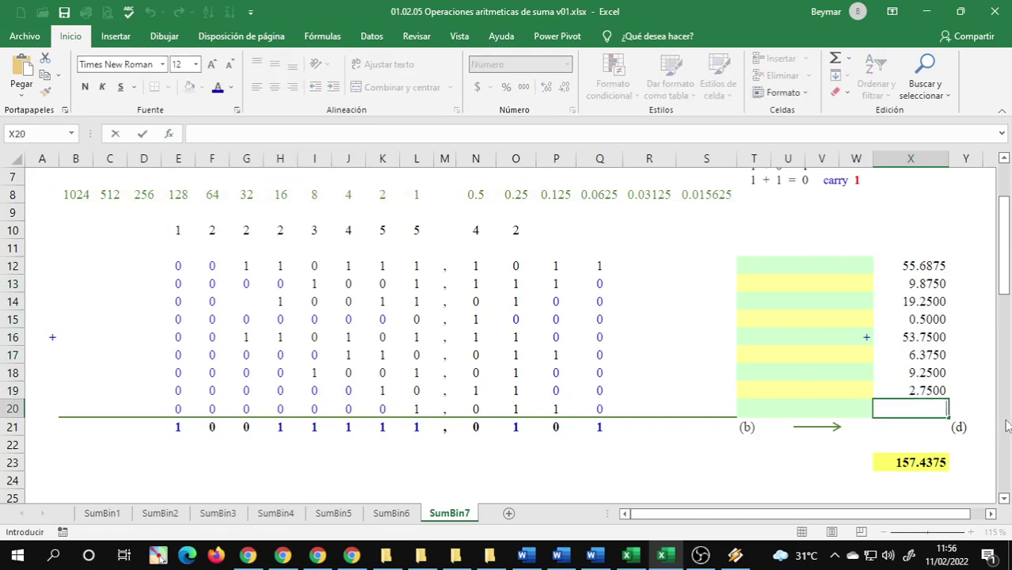
{"action": "key", "text": "ctrl+apostrophe"}
{"action": "key", "text": "Return"}
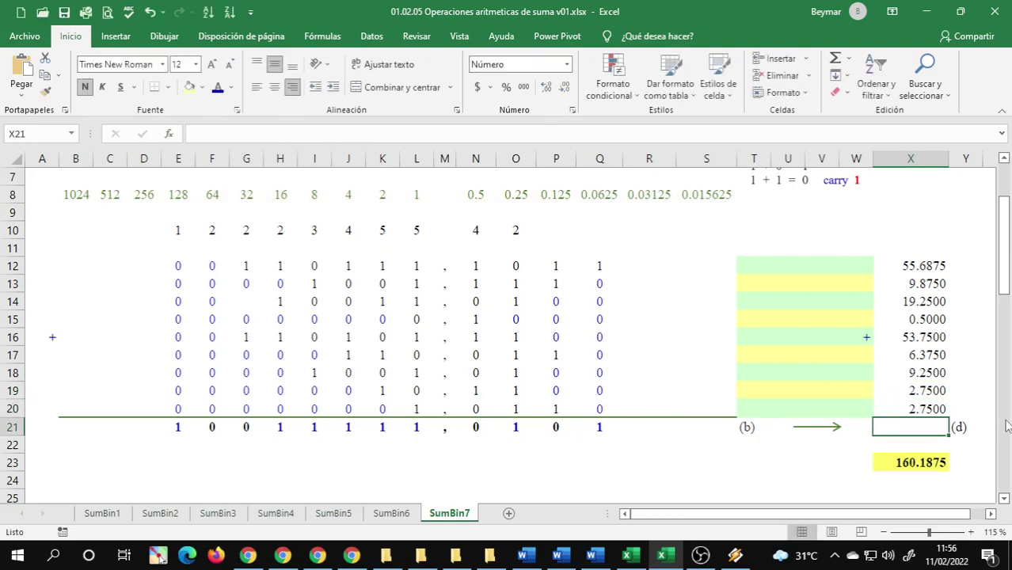
Change the criteria range of the formula in X20 to B20:S20
{"action": "double_click", "coordinate": [906, 407]}
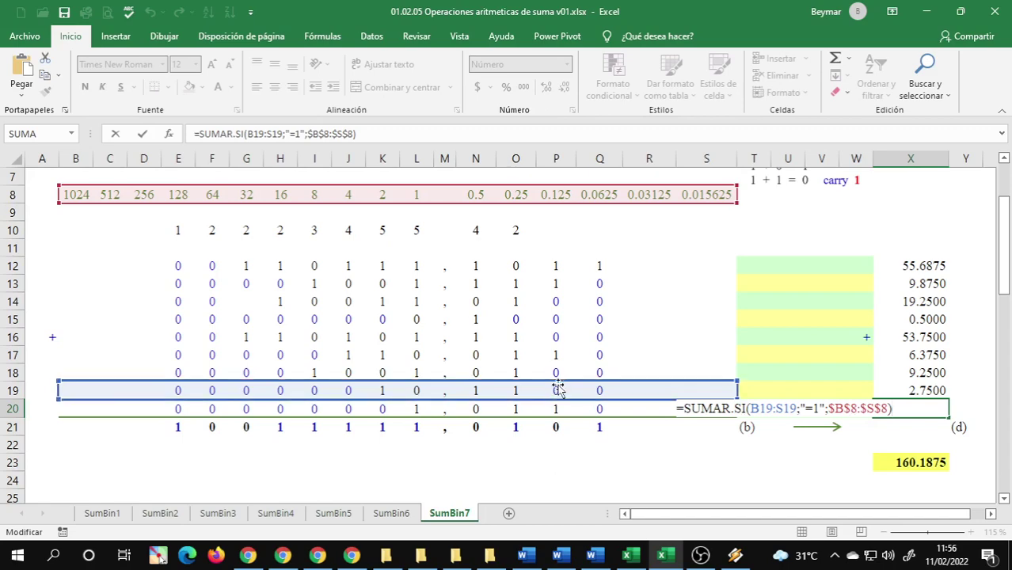
{"action": "left_click_drag", "start_coordinate": [556, 374], "coordinate": [560, 386]}
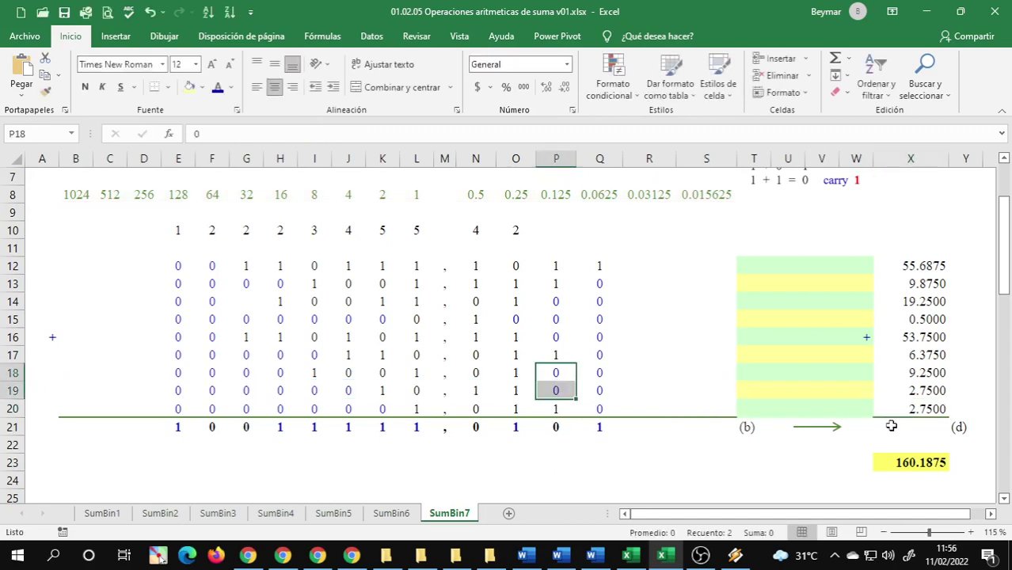
{"action": "left_click", "coordinate": [934, 409]}
{"action": "double_click", "coordinate": [935, 409]}
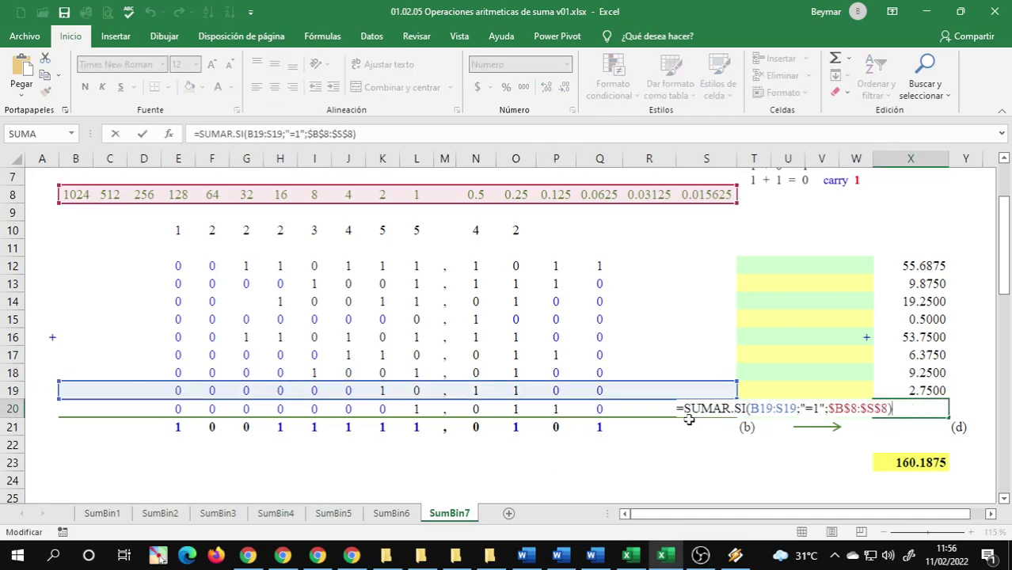
{"action": "left_click_drag", "start_coordinate": [583, 383], "coordinate": [577, 407]}
{"action": "key", "text": "Return"}
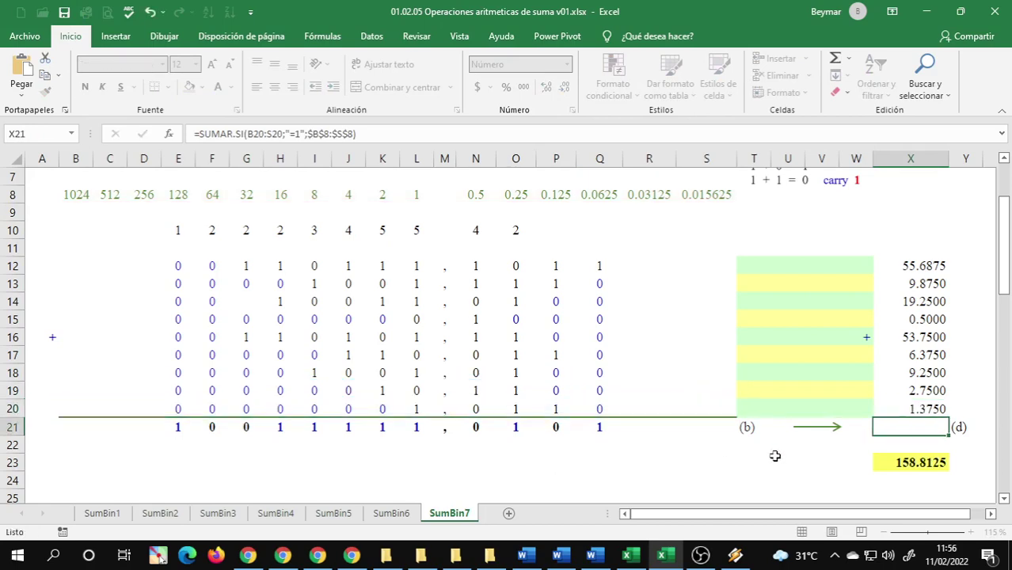
Copy the exact SUMAR.SI formula text from X20 into the result cell X21
{"action": "left_click", "coordinate": [915, 409]}
{"action": "left_click", "coordinate": [368, 136]}
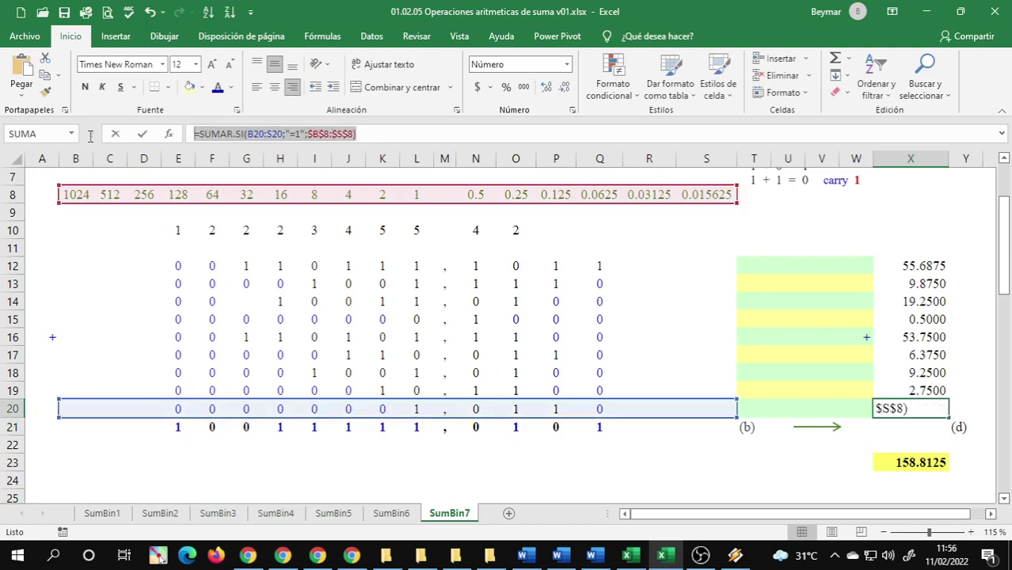
{"action": "key", "text": "Escape"}
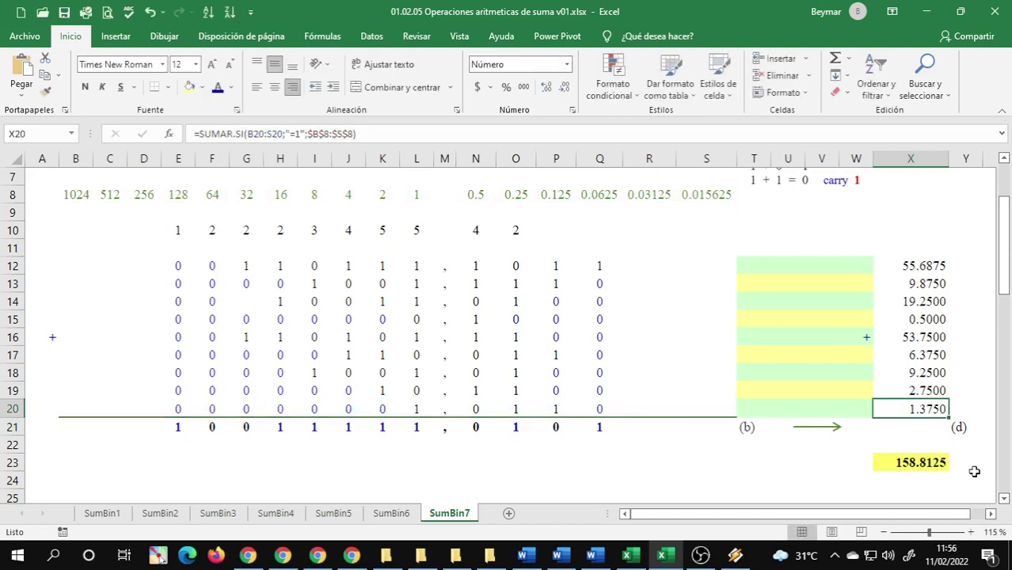
{"action": "double_click", "coordinate": [923, 431]}
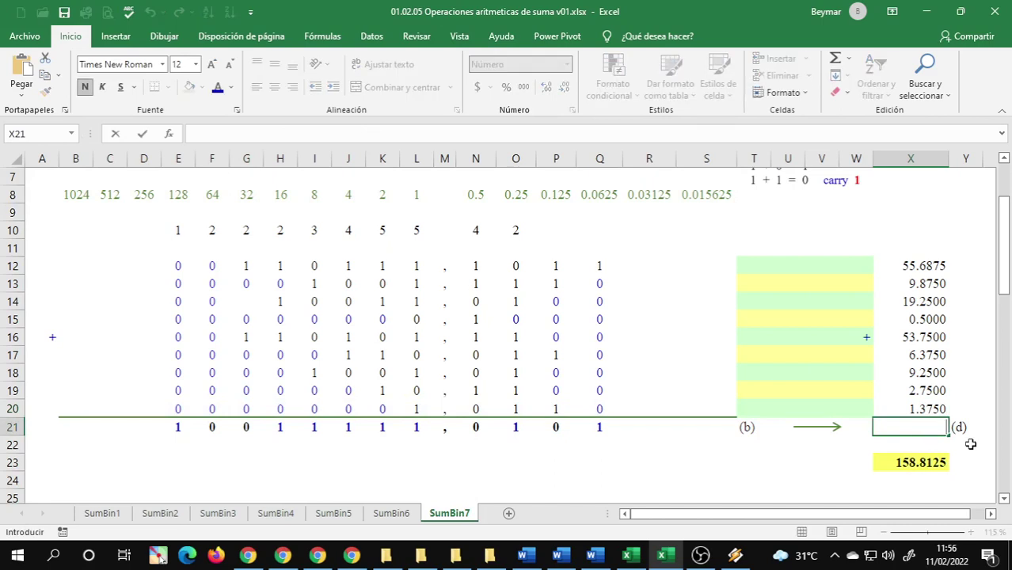
{"action": "key", "text": "Return"}
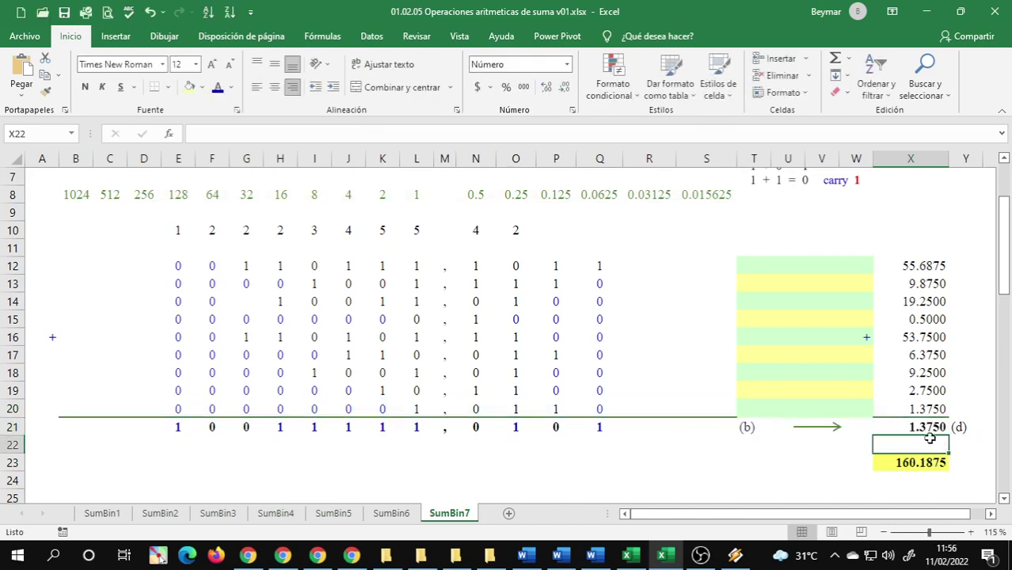
Change the criteria range in X21 to B21:S21 and check the formula of the highlighted total in X23
{"action": "double_click", "coordinate": [909, 428]}
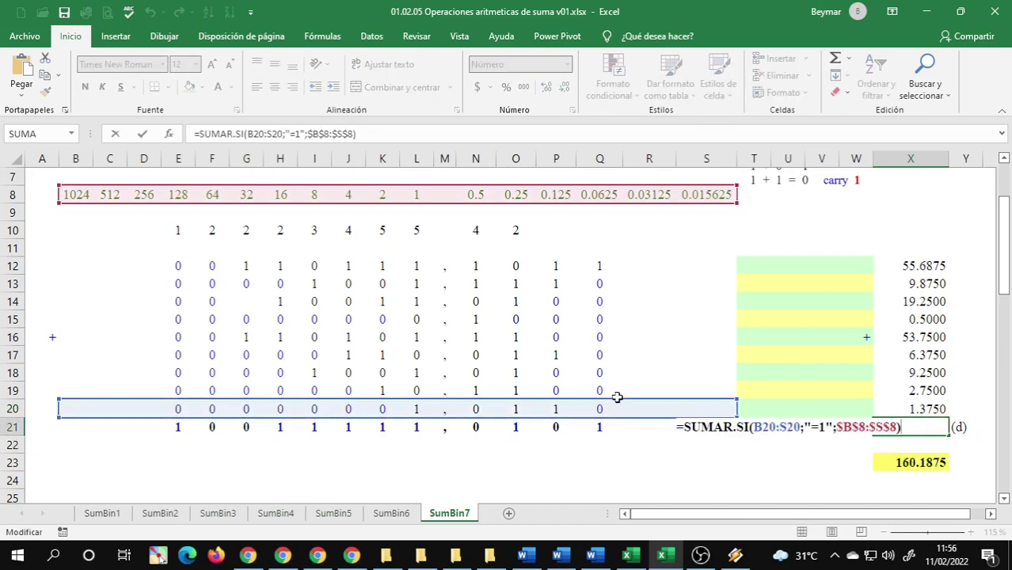
{"action": "left_click_drag", "start_coordinate": [614, 417], "coordinate": [612, 424]}
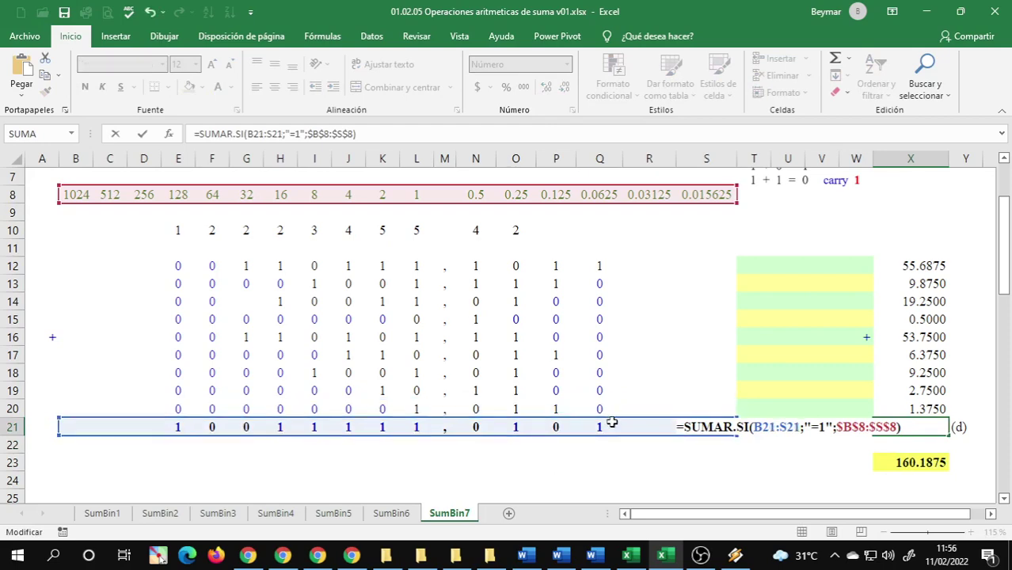
{"action": "key", "text": "Return"}
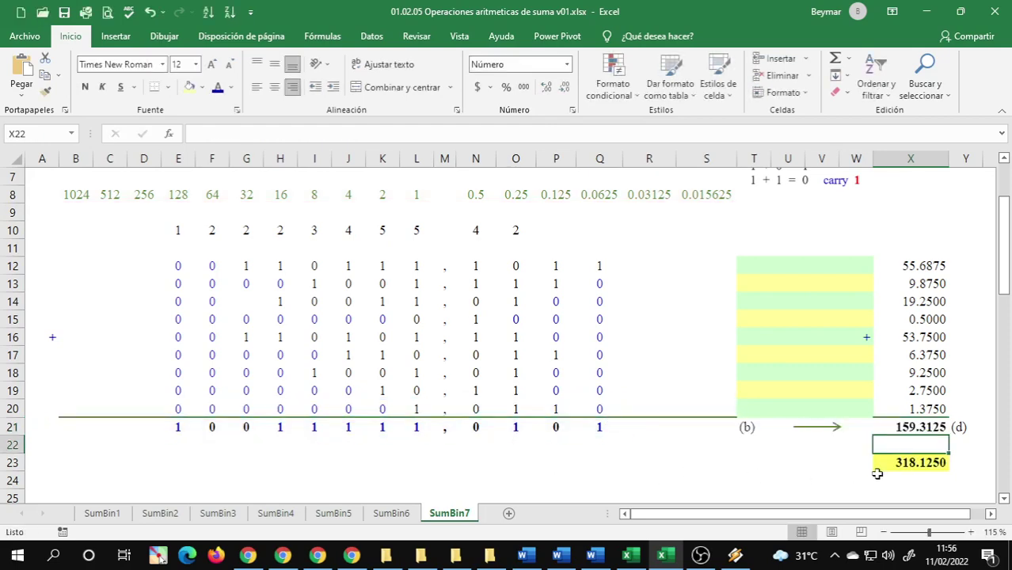
{"action": "left_click", "coordinate": [932, 464]}
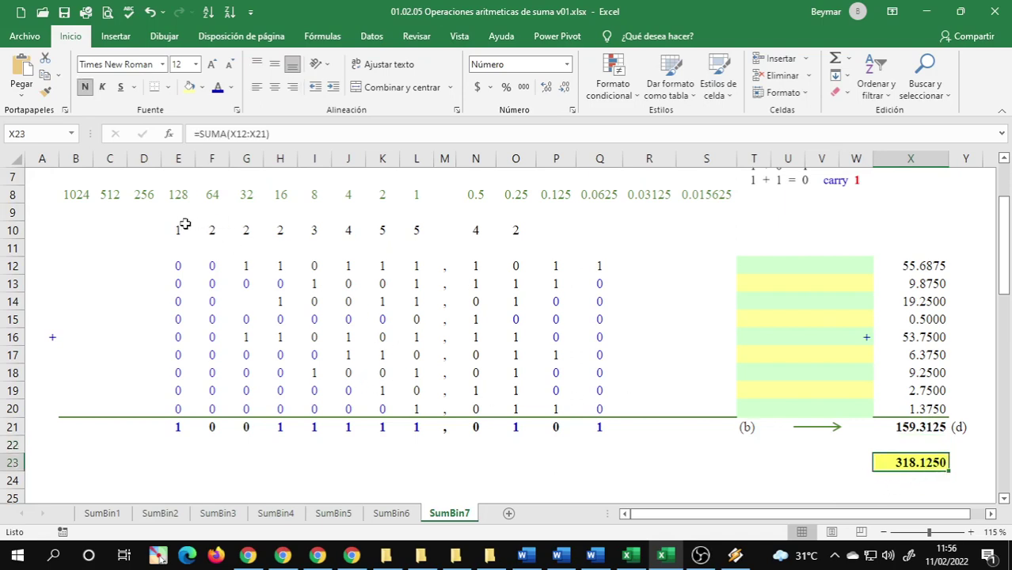
Format the carry digits in B10:S10 as bold with the standard red font color
{"action": "left_click_drag", "start_coordinate": [72, 228], "coordinate": [700, 232]}
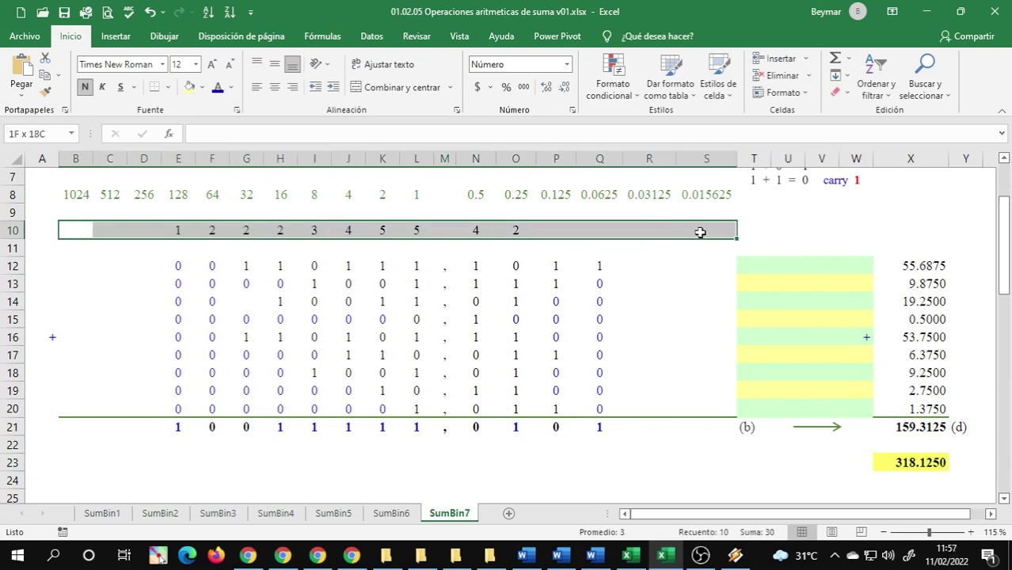
{"action": "left_click", "coordinate": [230, 87]}
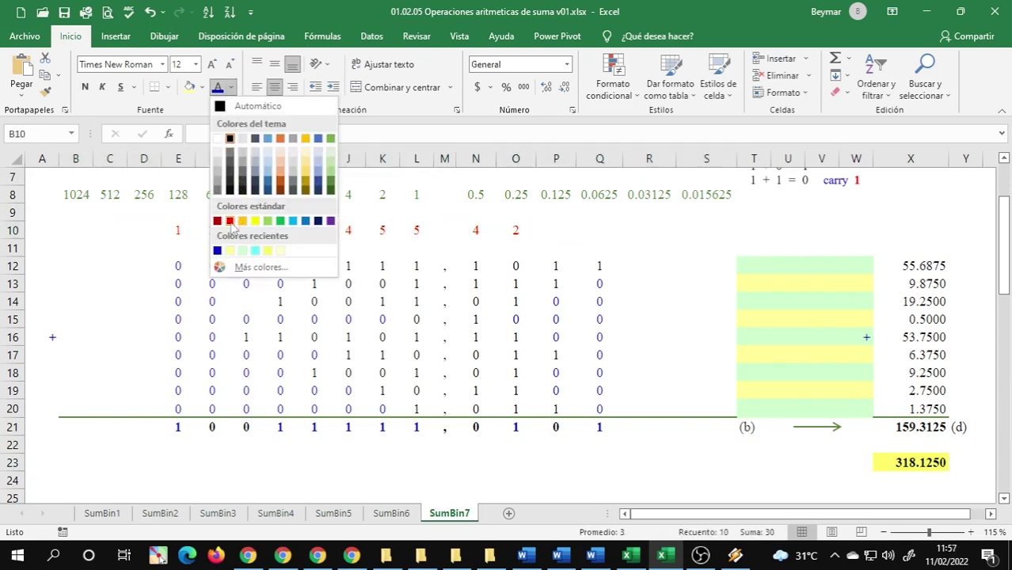
{"action": "left_click", "coordinate": [230, 222]}
{"action": "left_click", "coordinate": [654, 273]}
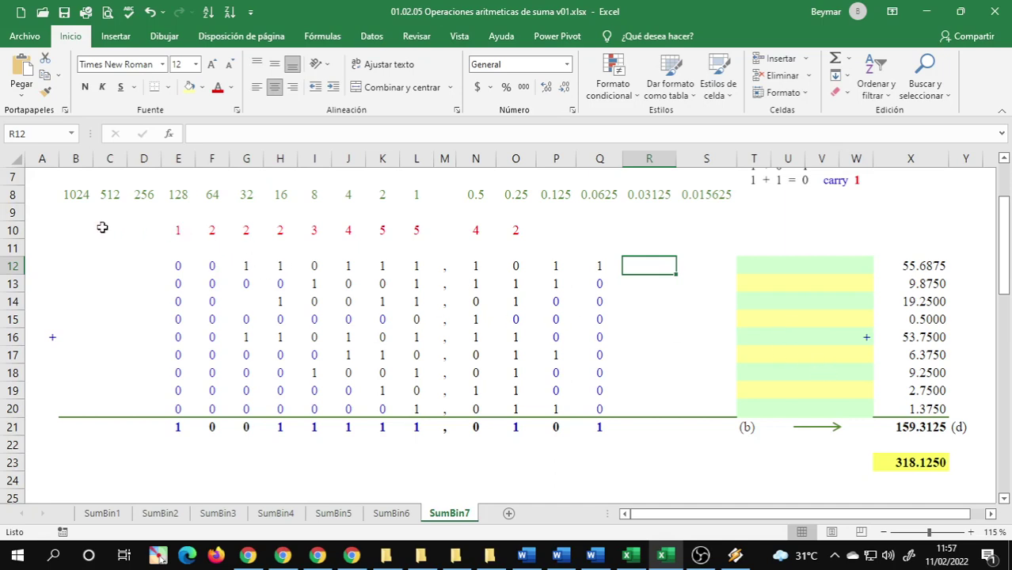
{"action": "left_click", "coordinate": [71, 228]}
{"action": "left_click_drag", "start_coordinate": [71, 228], "coordinate": [697, 229]}
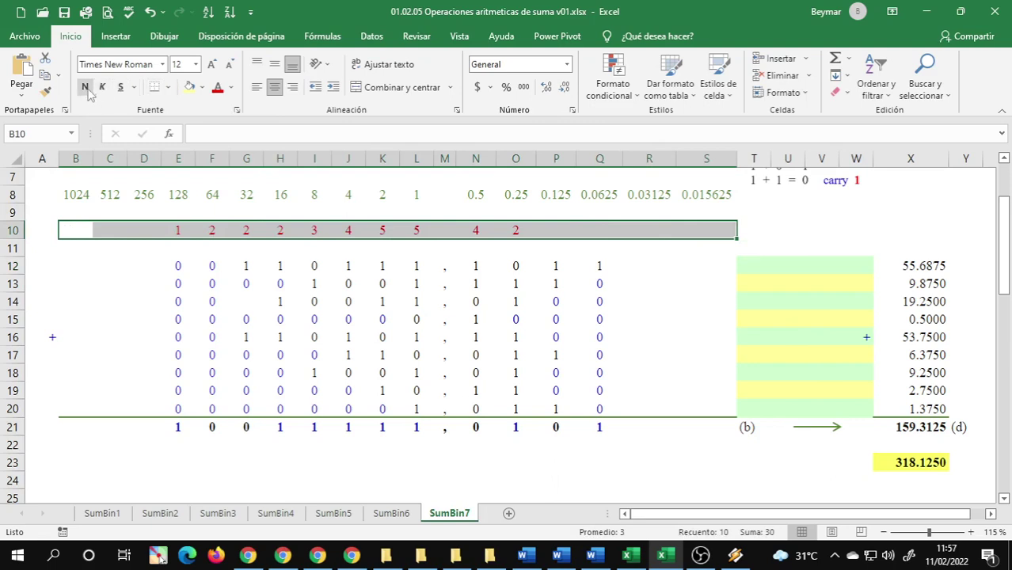
{"action": "left_click", "coordinate": [253, 307]}
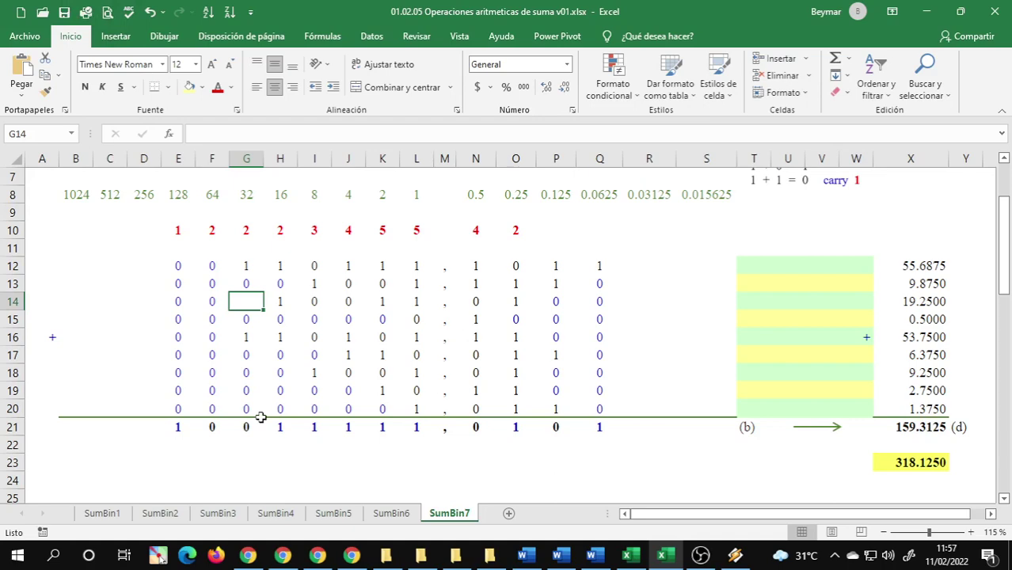
Switch to the Google Meet call to check on it, and return to the Excel workbook
{"action": "mouse_move", "coordinate": [316, 554]}
{"action": "left_click", "coordinate": [538, 479]}
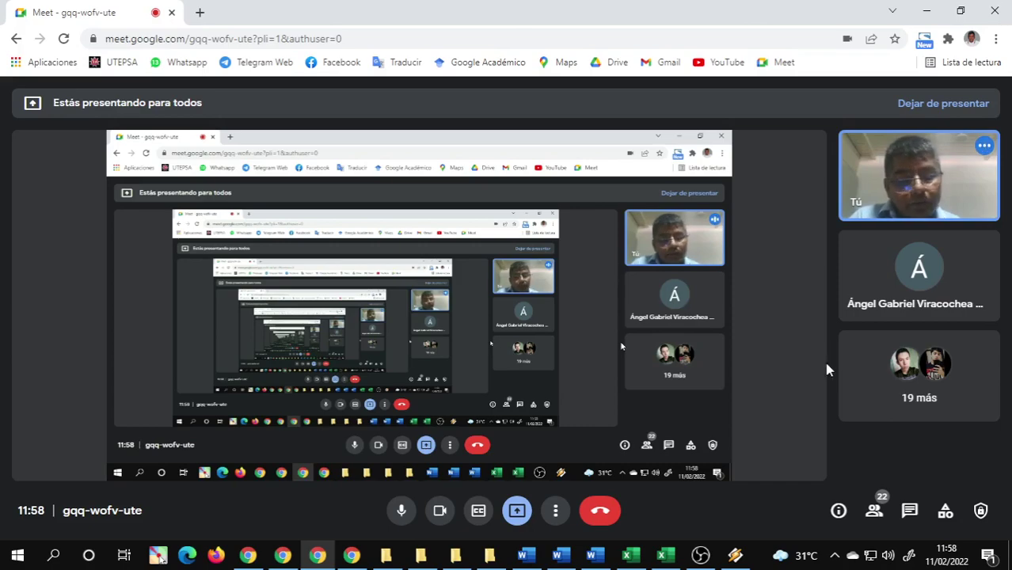
{"action": "mouse_move", "coordinate": [665, 559]}
{"action": "left_click", "coordinate": [729, 495]}
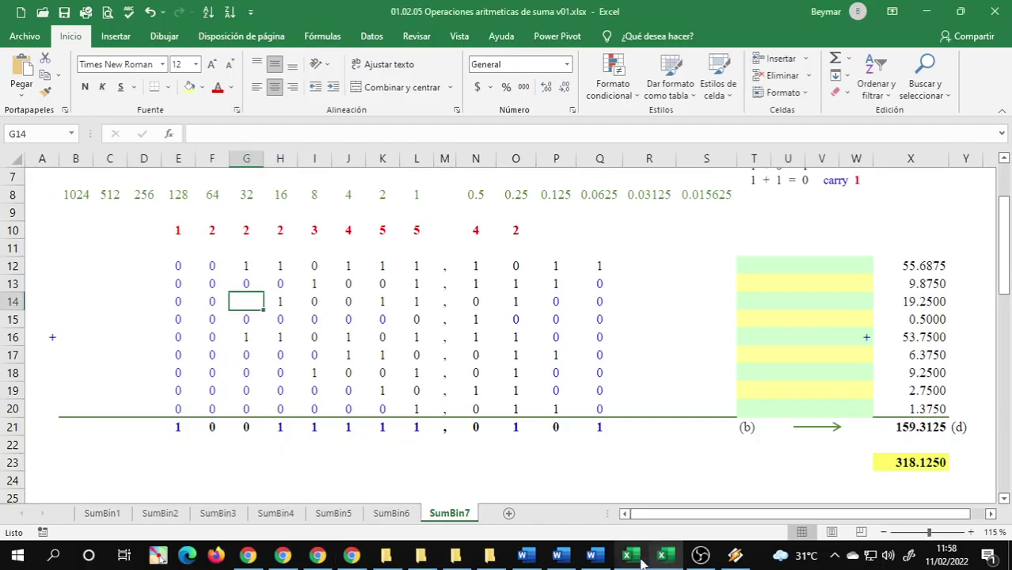
Change the exercise number in the heading in A4 to 7
{"action": "key", "text": "ctrl+Home"}
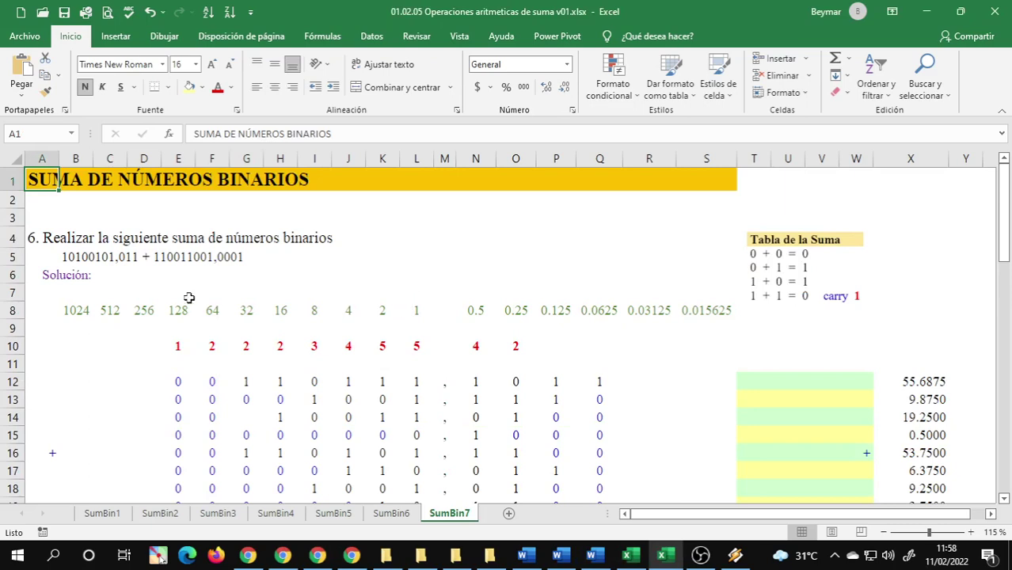
{"action": "left_click", "coordinate": [35, 237]}
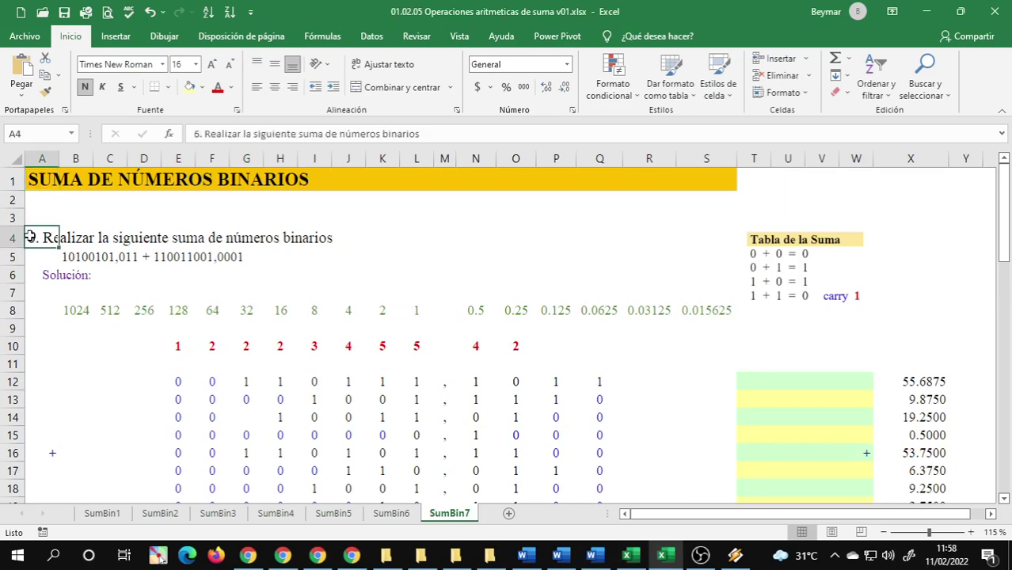
{"action": "left_click", "coordinate": [199, 133]}
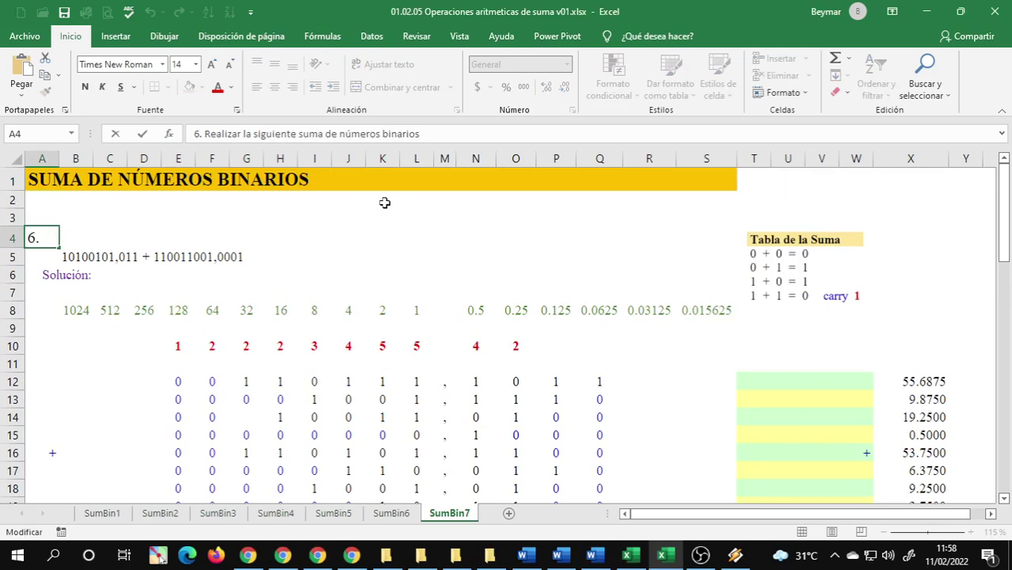
{"action": "key", "text": "BackSpace"}
{"action": "type", "text": "7"}
{"action": "key", "text": "Return"}
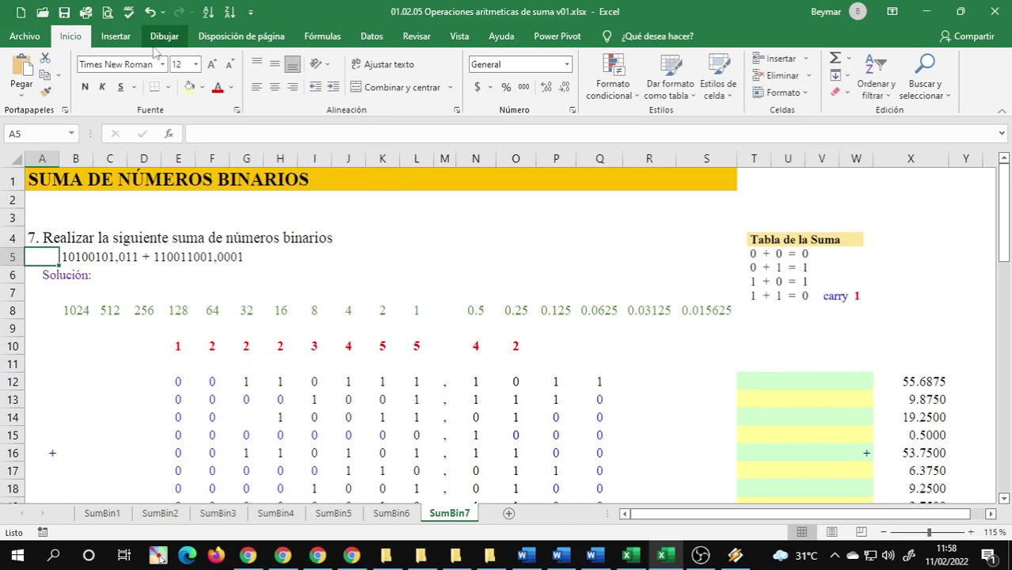
Duplicate the SumBin7 sheet at the end of the workbook and rename the copy SumBin8
{"action": "scroll", "coordinate": [502, 293], "scroll_direction": "down", "scroll_amount": 3}
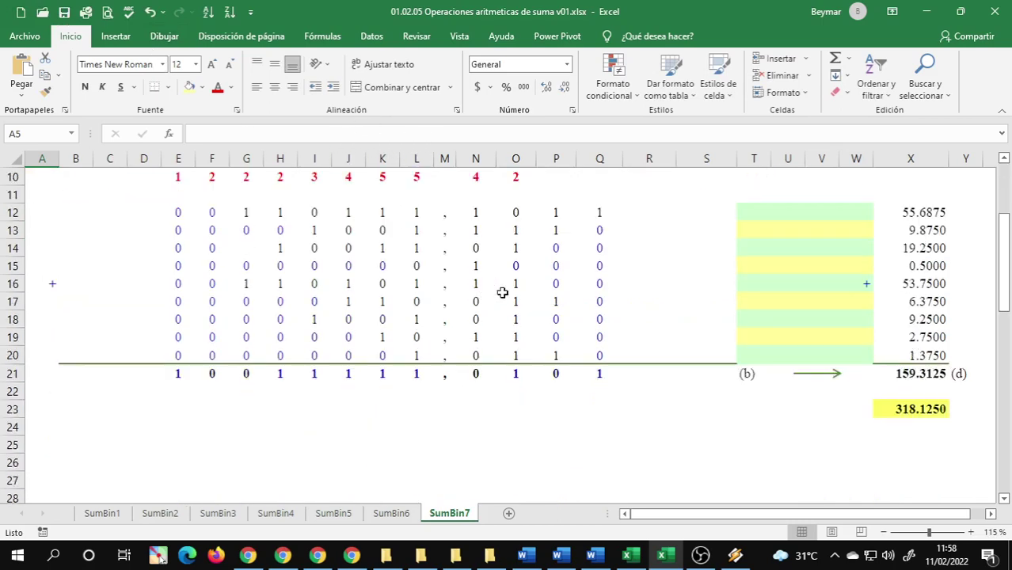
{"action": "left_click", "coordinate": [598, 373]}
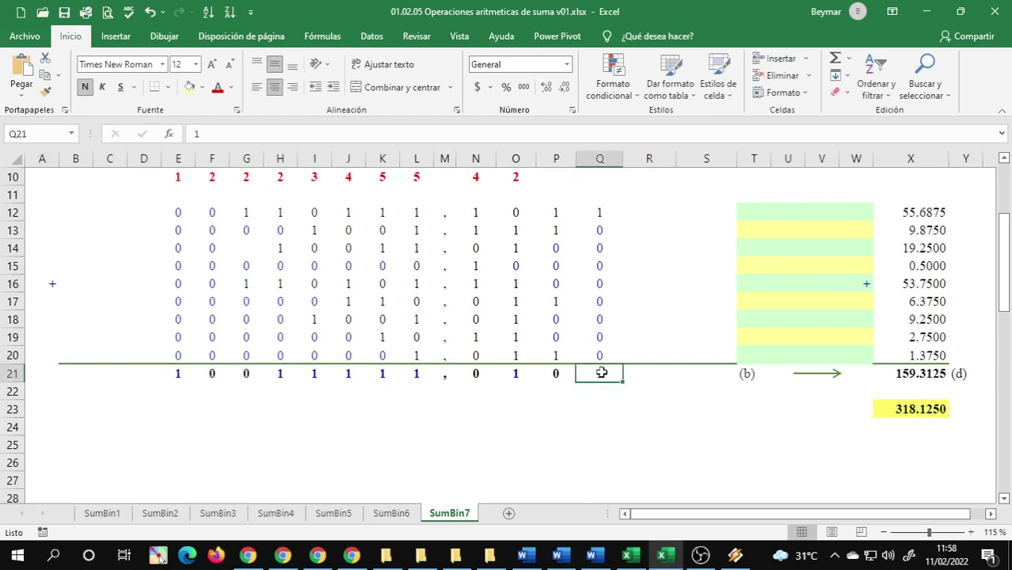
{"action": "left_click", "coordinate": [560, 375]}
{"action": "scroll", "coordinate": [560, 368], "scroll_direction": "up", "scroll_amount": 2}
{"action": "scroll", "coordinate": [561, 365], "scroll_direction": "down", "scroll_amount": 1}
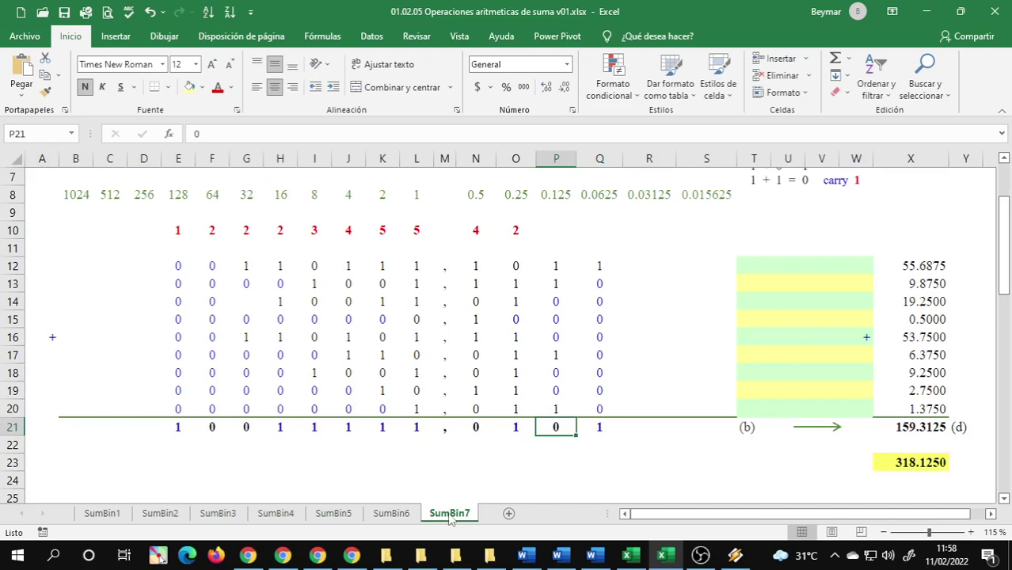
{"action": "left_click_drag", "start_coordinate": [454, 518], "coordinate": [555, 516], "text": "ctrl"}
{"action": "double_click", "coordinate": [521, 516]}
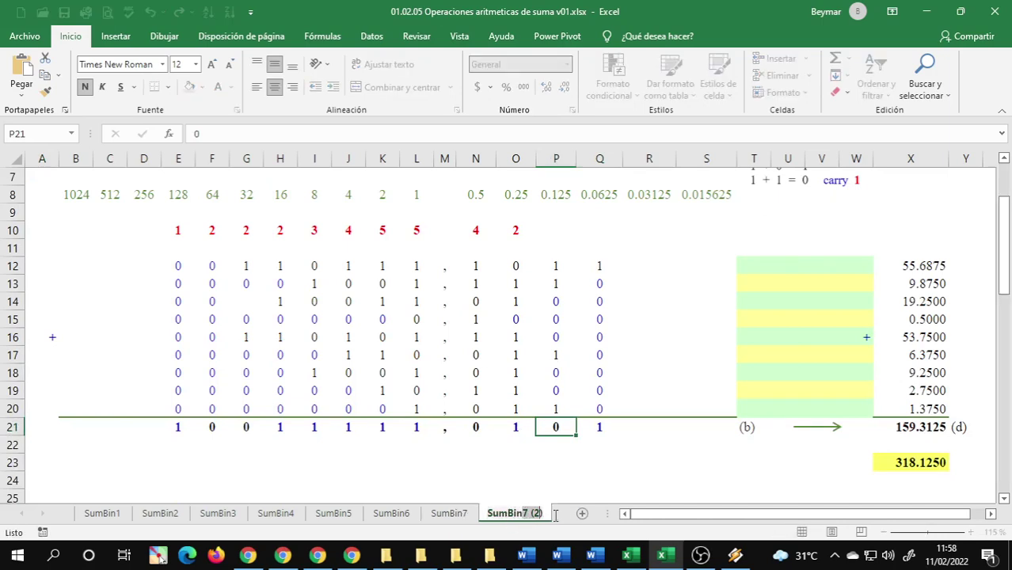
{"action": "type", "text": "8"}
{"action": "key", "text": "Return"}
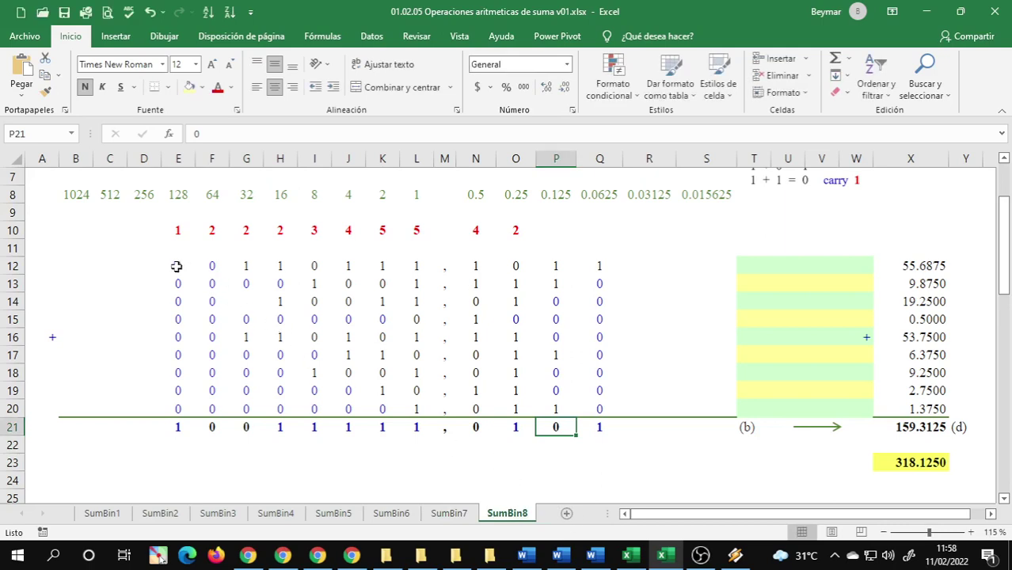
{"action": "left_click_drag", "start_coordinate": [177, 266], "coordinate": [598, 406]}
{"action": "scroll", "coordinate": [299, 207], "scroll_direction": "up", "scroll_amount": 2}
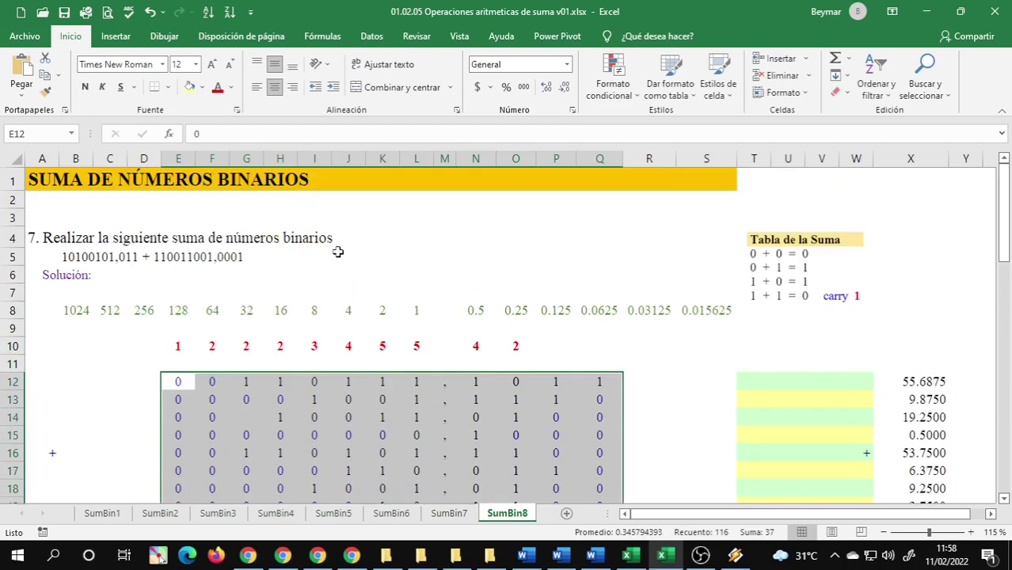
{"action": "scroll", "coordinate": [338, 252], "scroll_direction": "down", "scroll_amount": 1}
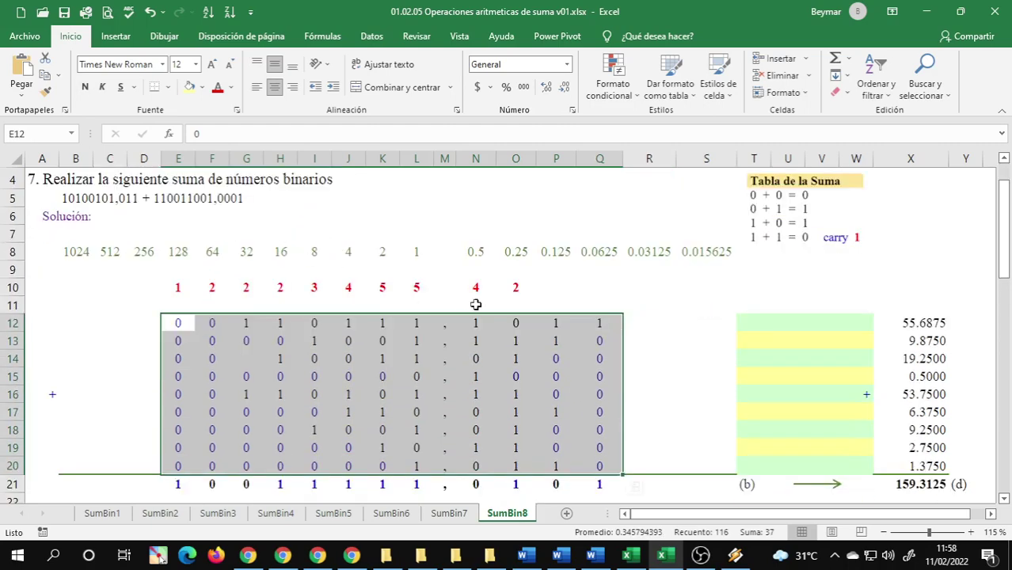
{"action": "scroll", "coordinate": [646, 351], "scroll_direction": "down", "scroll_amount": 1}
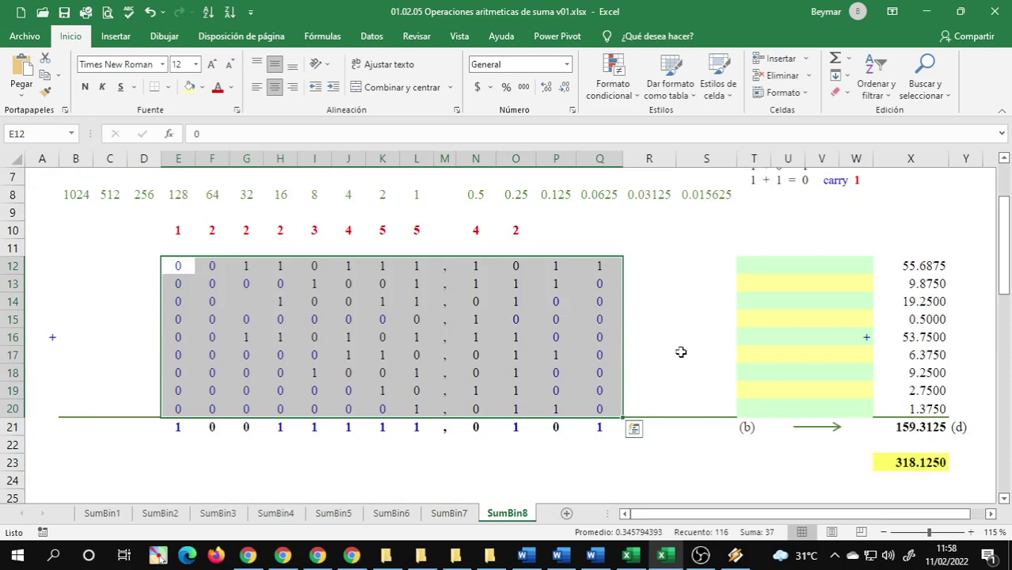
{"action": "left_click", "coordinate": [665, 374]}
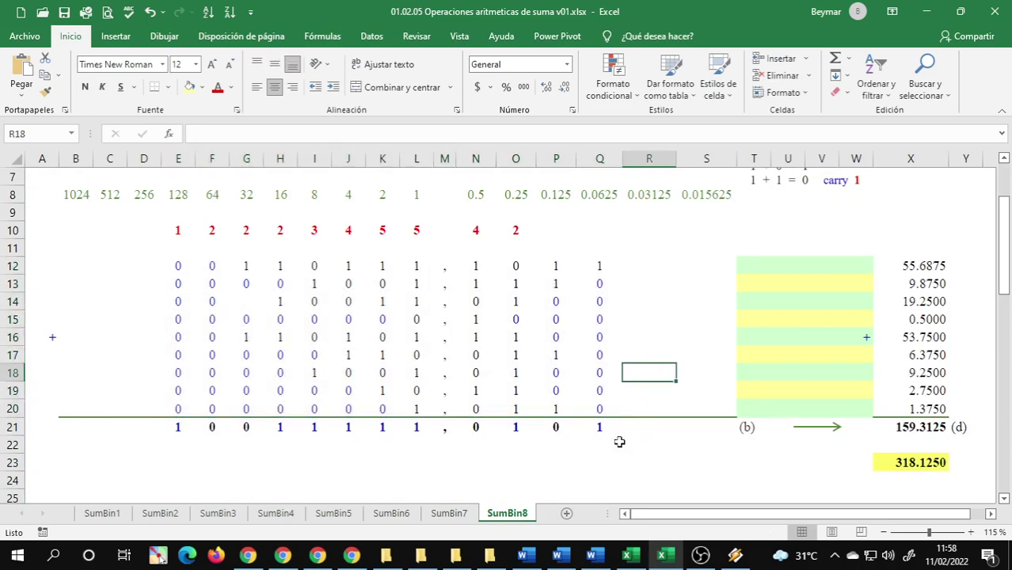
Correct the highlighted total in X23 on SumBin7 to sum only X12:X20, and check its formula
{"action": "left_click", "coordinate": [451, 514]}
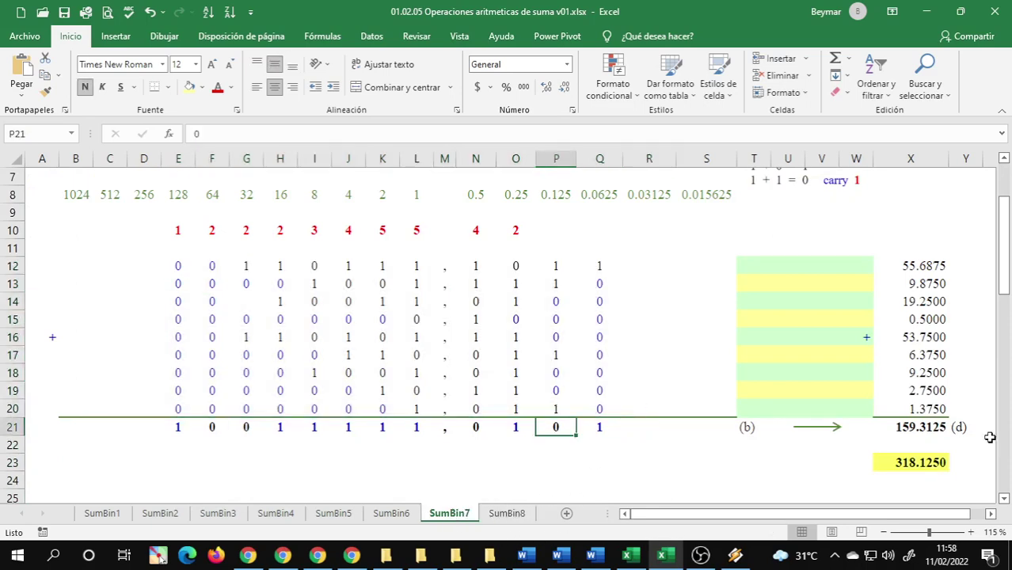
{"action": "left_click", "coordinate": [934, 463]}
{"action": "left_click", "coordinate": [929, 425]}
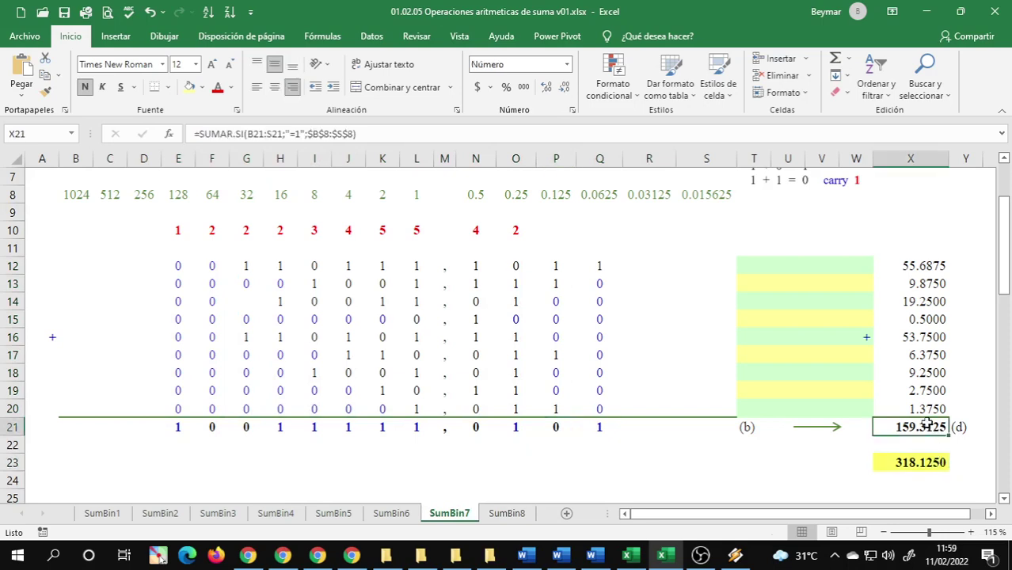
{"action": "left_click", "coordinate": [922, 463]}
{"action": "double_click", "coordinate": [921, 463]}
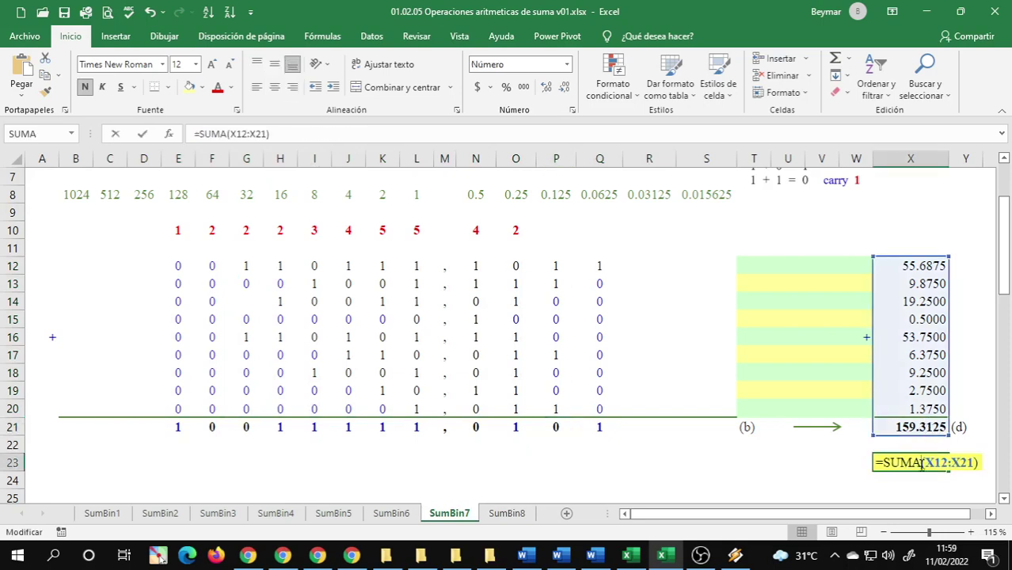
{"action": "left_click_drag", "start_coordinate": [953, 438], "coordinate": [948, 426]}
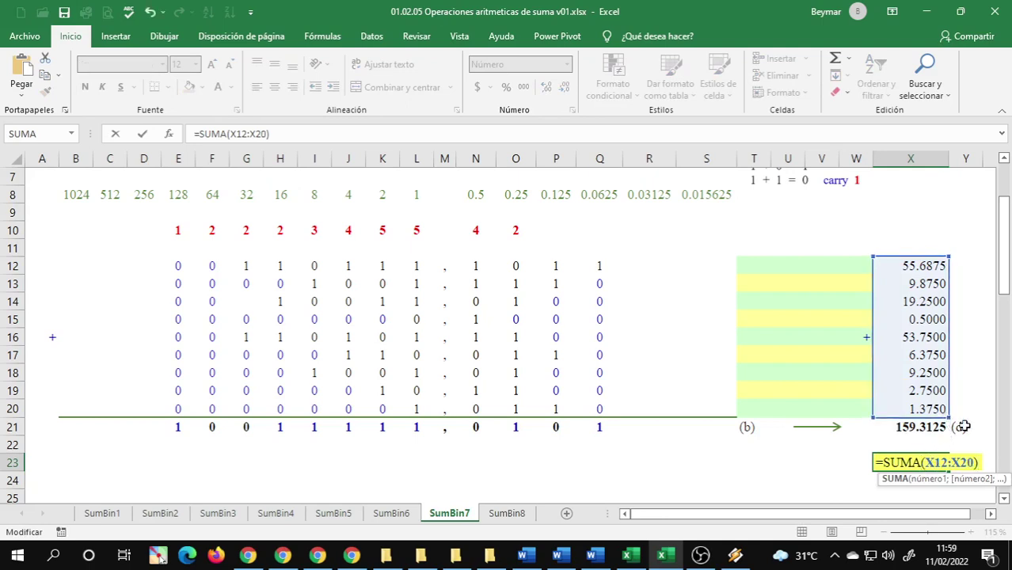
{"action": "key", "text": "Return"}
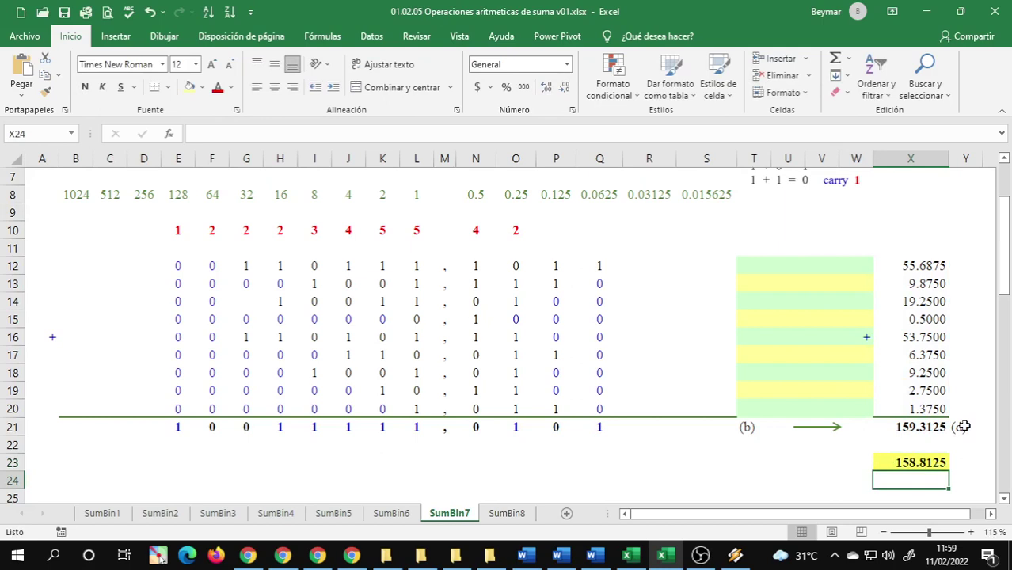
{"action": "left_click", "coordinate": [936, 464]}
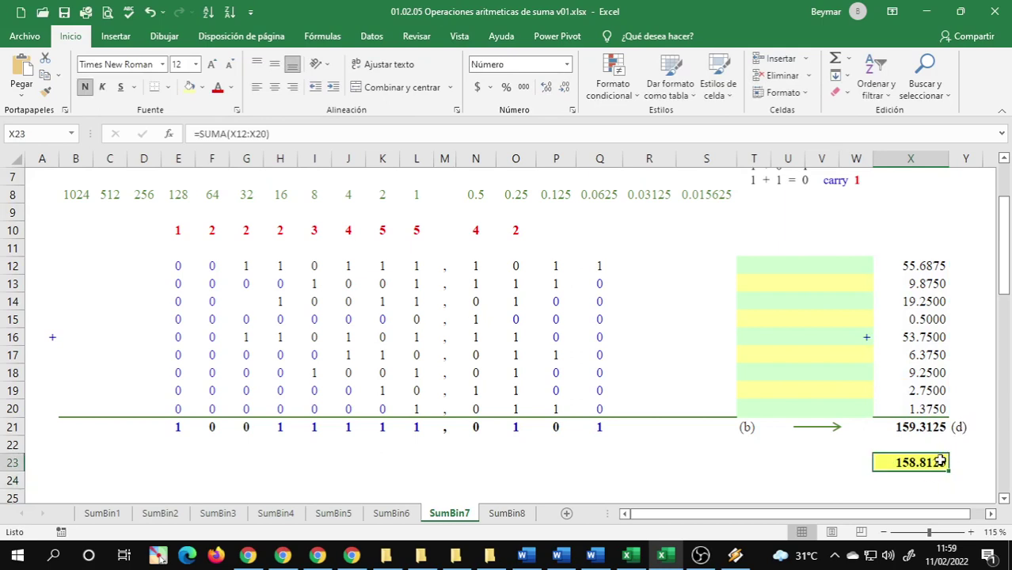
{"action": "double_click", "coordinate": [940, 462]}
{"action": "key", "text": "Escape"}
Shorten the SUMA range of the highlighted total in X23 on SumBin8 to X12:X20 and review the formula
{"action": "left_click", "coordinate": [507, 513]}
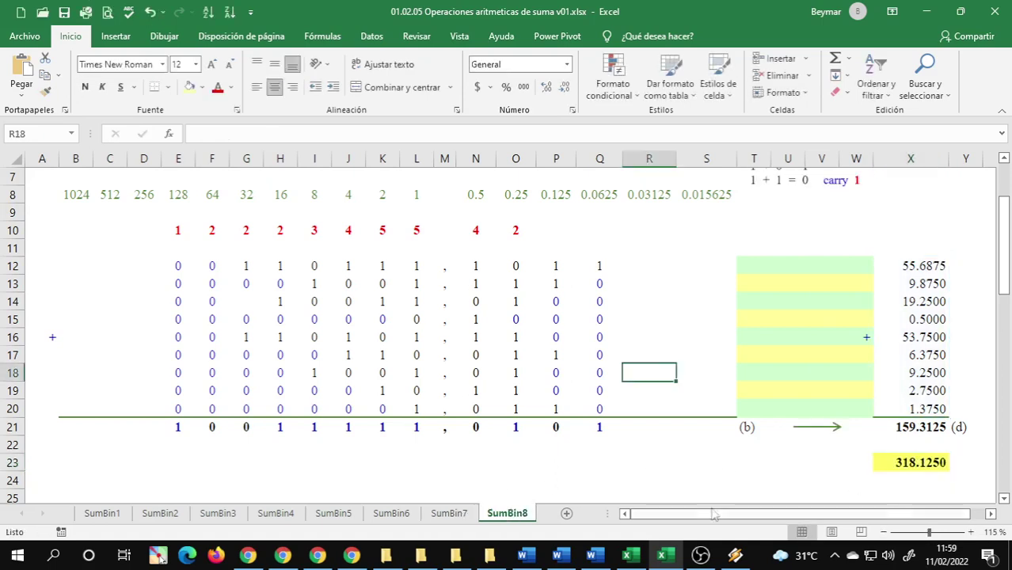
{"action": "double_click", "coordinate": [936, 464]}
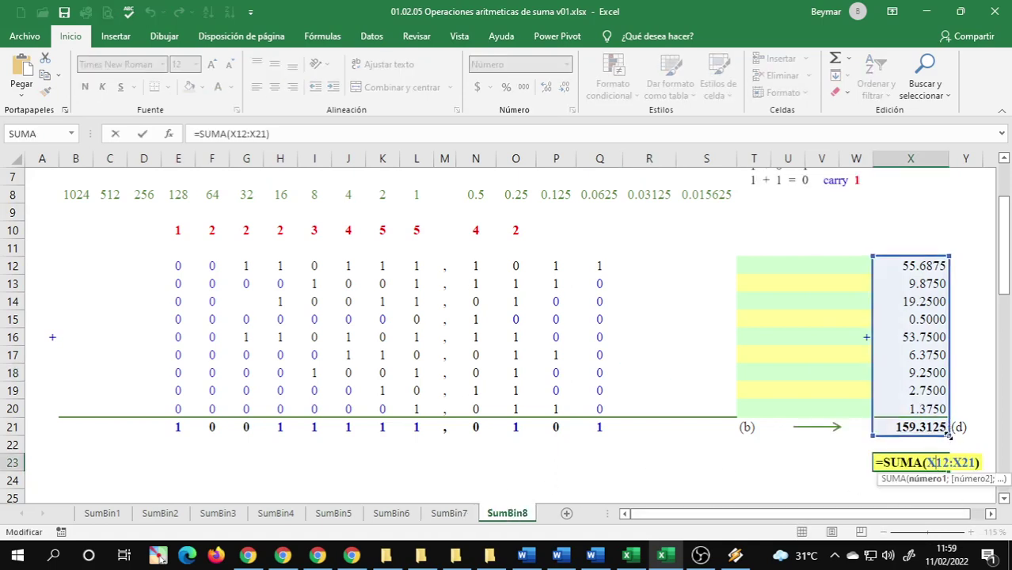
{"action": "left_click_drag", "start_coordinate": [946, 437], "coordinate": [944, 434]}
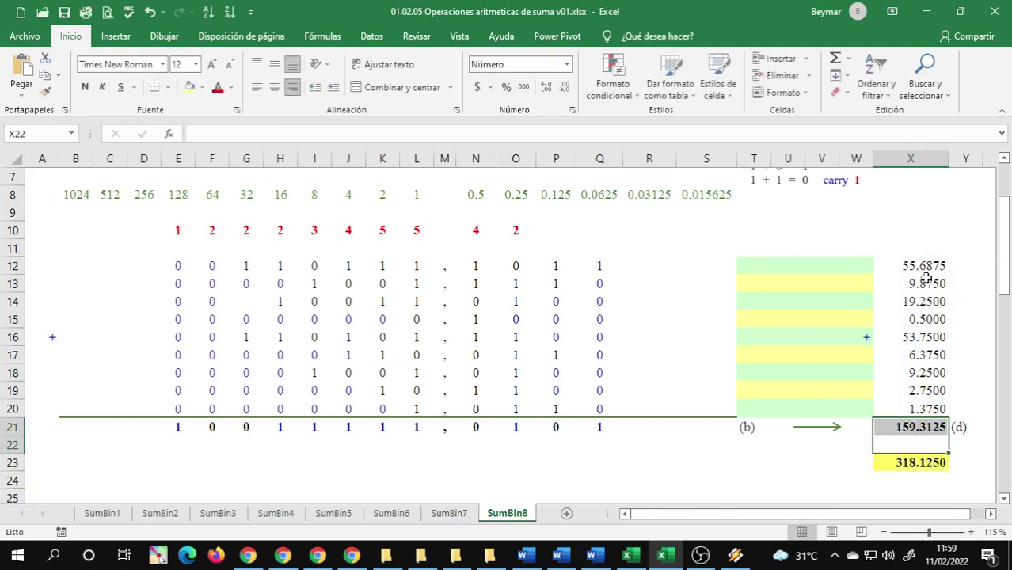
{"action": "double_click", "coordinate": [920, 462]}
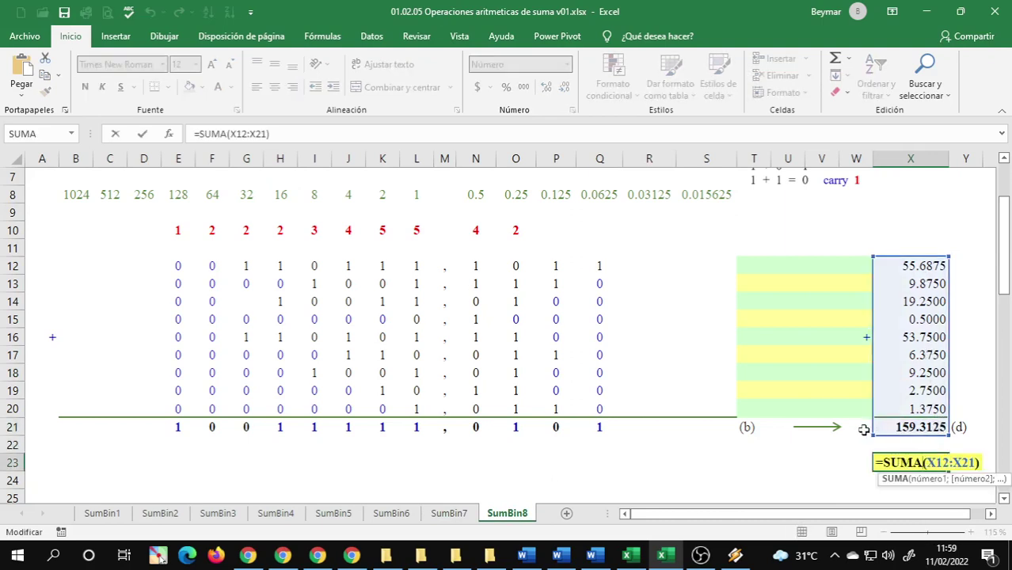
{"action": "left_click_drag", "start_coordinate": [875, 427], "coordinate": [875, 413]}
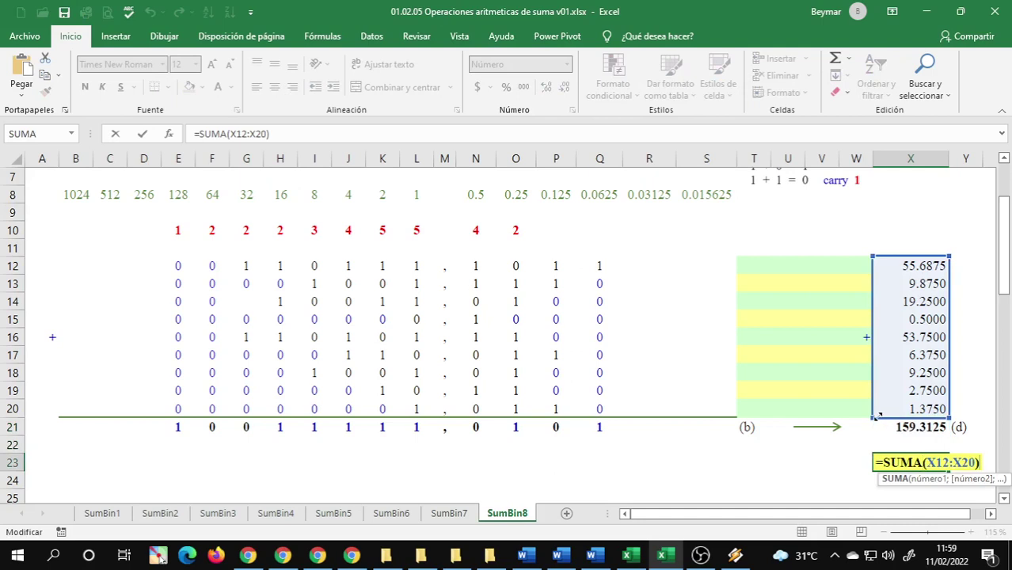
{"action": "key", "text": "Return"}
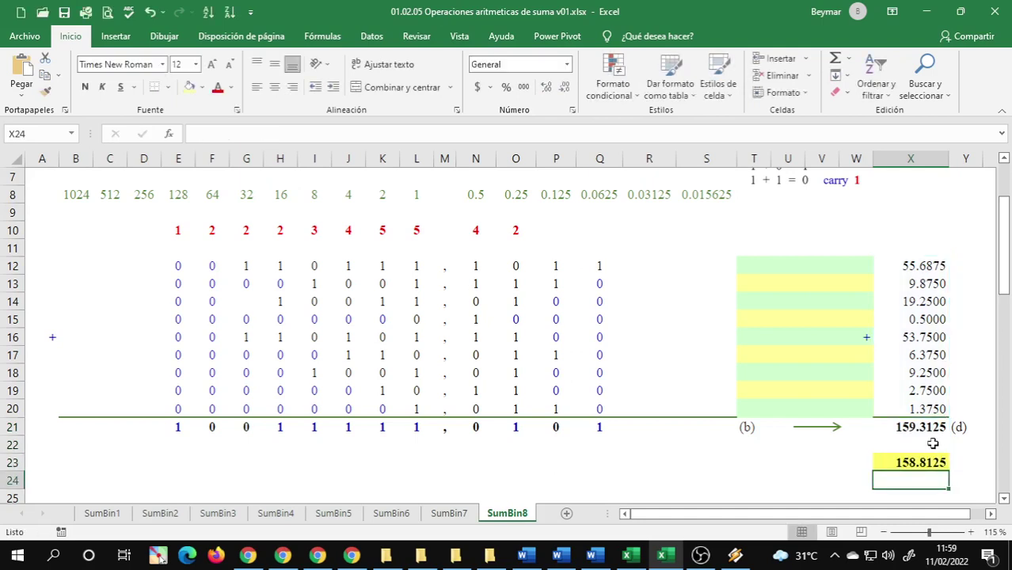
{"action": "left_click", "coordinate": [911, 459]}
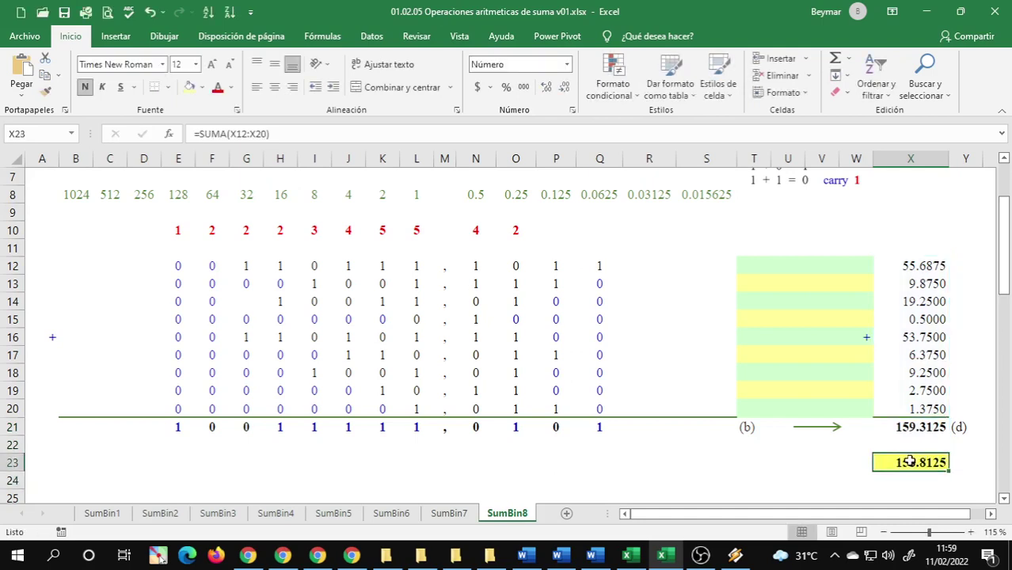
{"action": "double_click", "coordinate": [905, 462]}
{"action": "key", "text": "Escape"}
{"action": "key", "text": "ctrl+Home"}
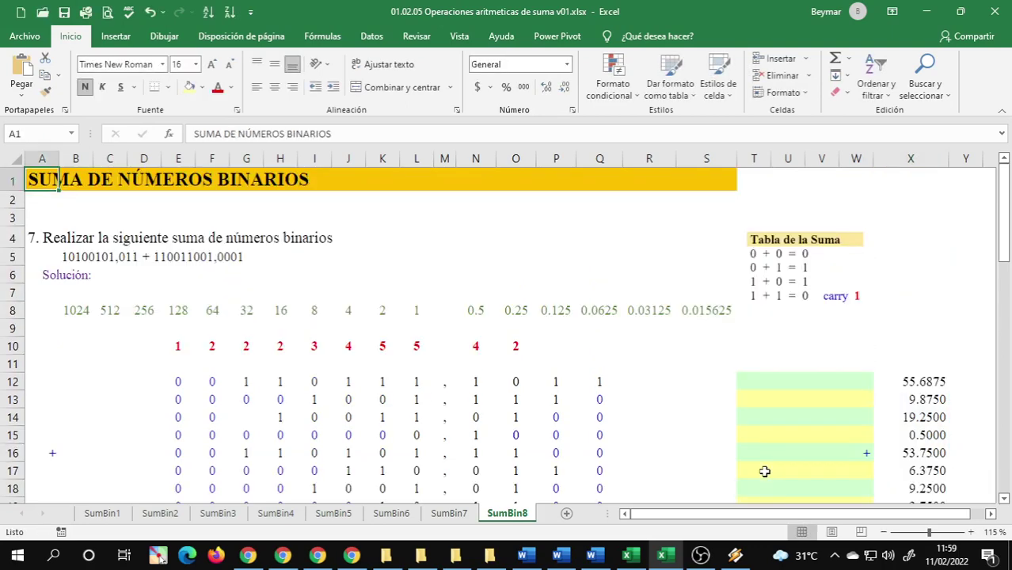
{"action": "scroll", "coordinate": [642, 389], "scroll_direction": "down", "scroll_amount": 2}
{"action": "scroll", "coordinate": [643, 389], "scroll_direction": "down", "scroll_amount": 1}
{"action": "scroll", "coordinate": [648, 385], "scroll_direction": "up", "scroll_amount": 1}
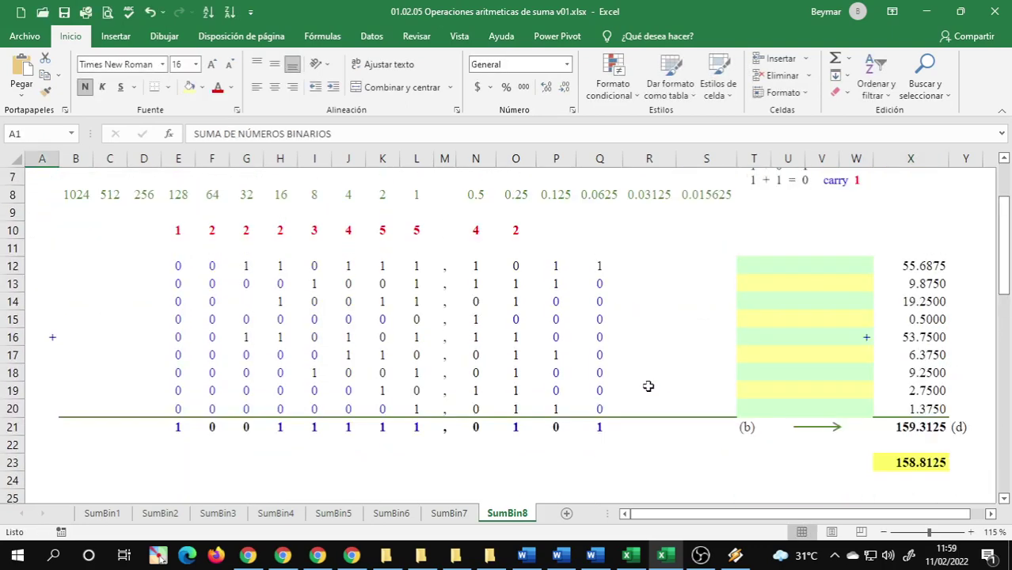
{"action": "left_click", "coordinate": [455, 515]}
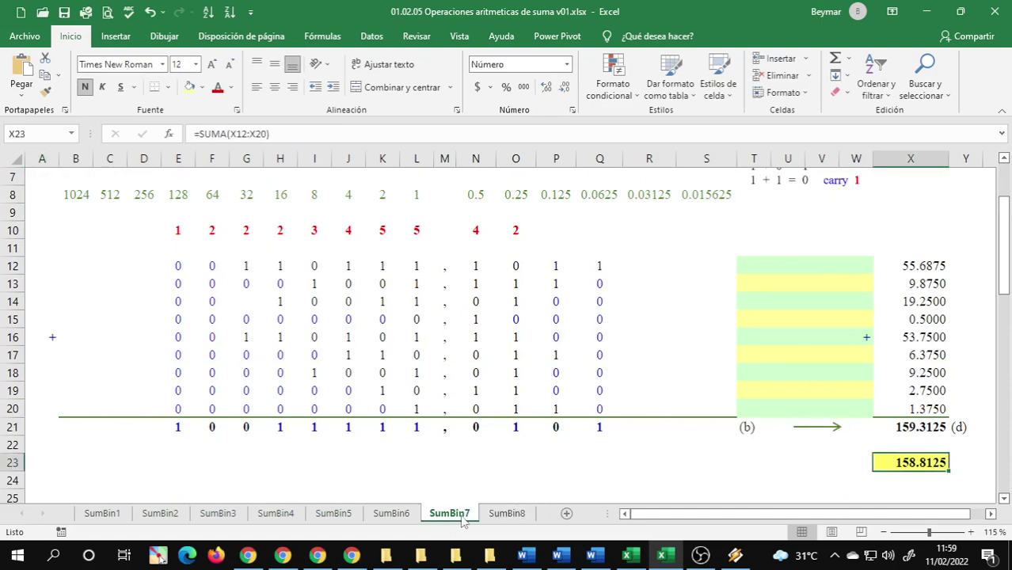
{"action": "left_click", "coordinate": [500, 515]}
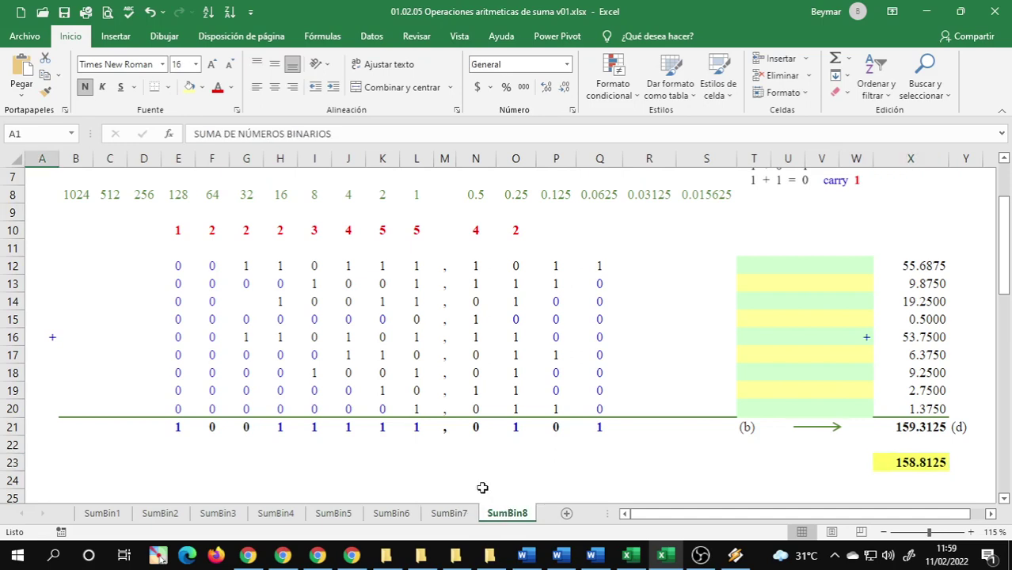
Clear the leftover addition expression in B5 on both the SumBin8 and SumBin7 sheets
{"action": "scroll", "coordinate": [232, 267], "scroll_direction": "up", "scroll_amount": 2}
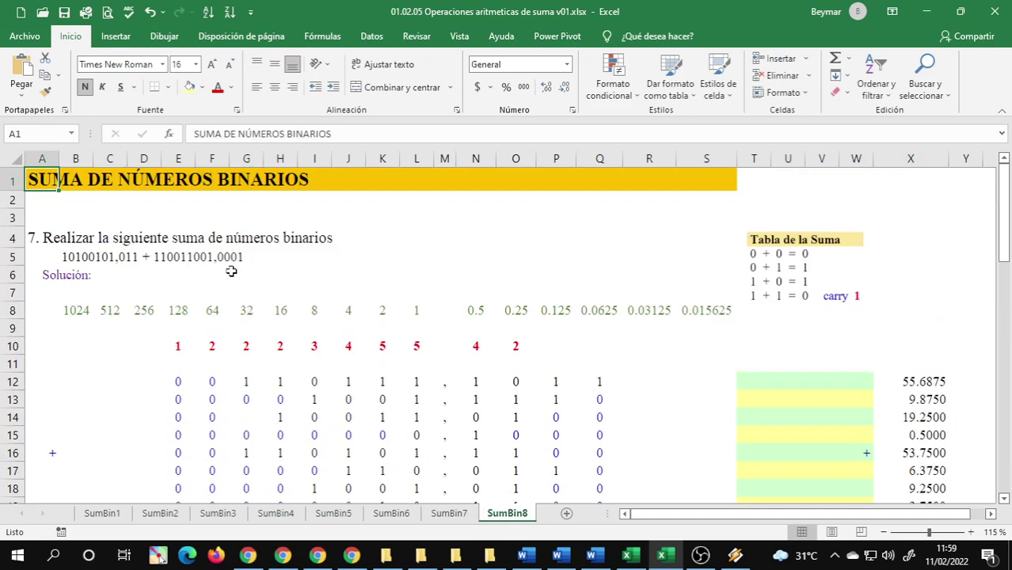
{"action": "left_click", "coordinate": [71, 258]}
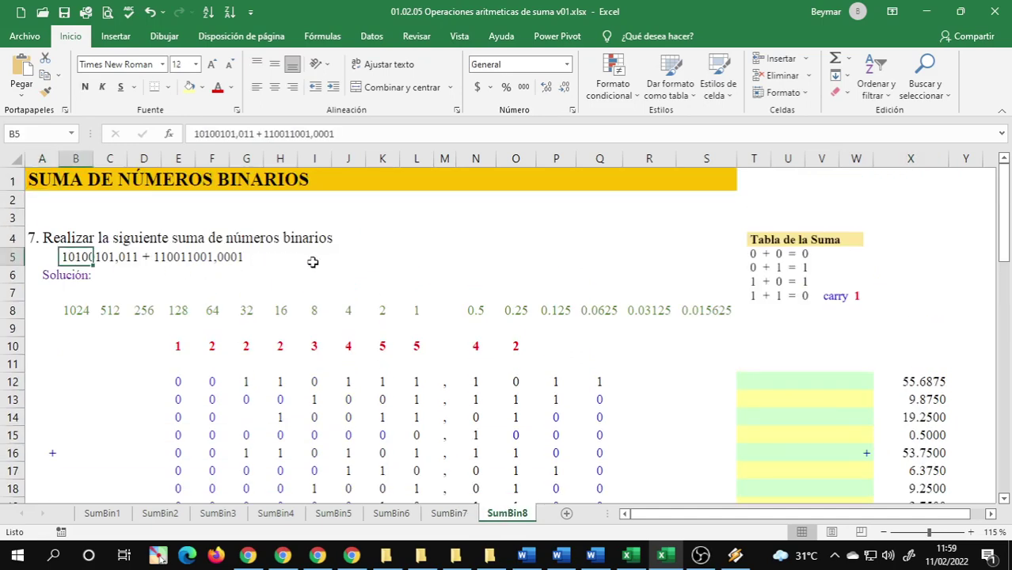
{"action": "key", "text": "Delete"}
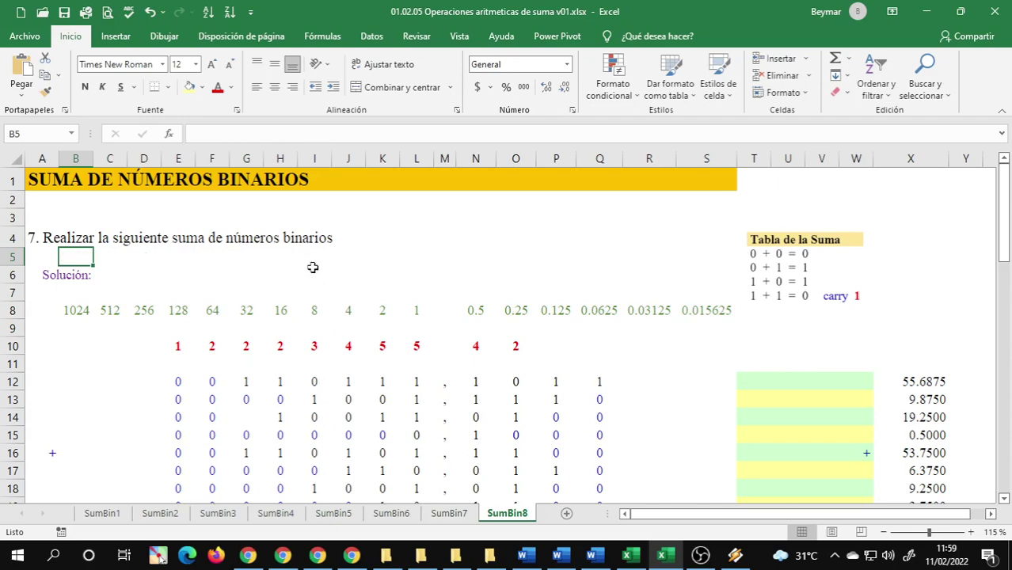
{"action": "scroll", "coordinate": [313, 267], "scroll_direction": "down", "scroll_amount": 2}
{"action": "left_click", "coordinate": [449, 513]}
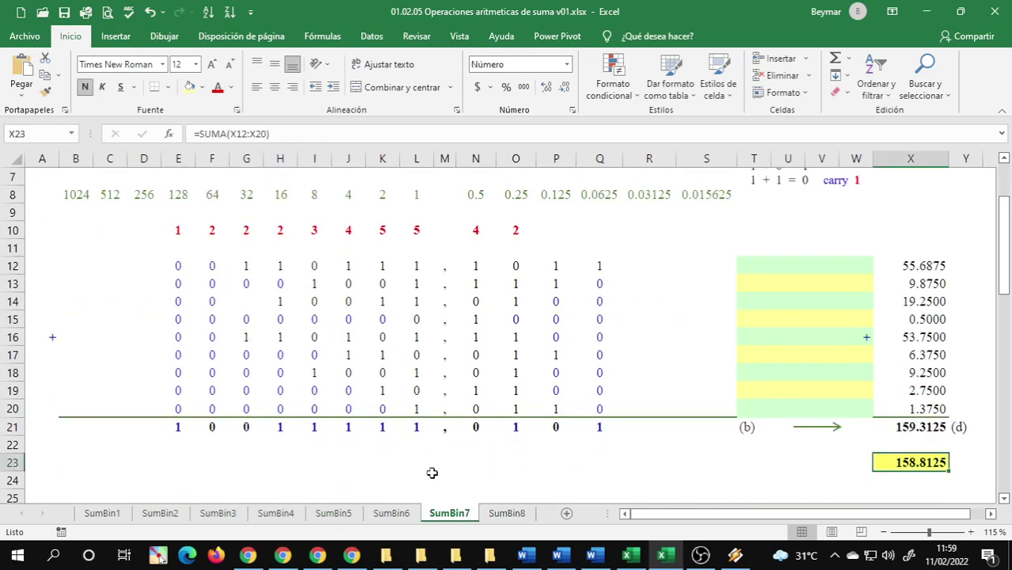
{"action": "scroll", "coordinate": [181, 285], "scroll_direction": "up", "scroll_amount": 2}
{"action": "left_click", "coordinate": [76, 259]}
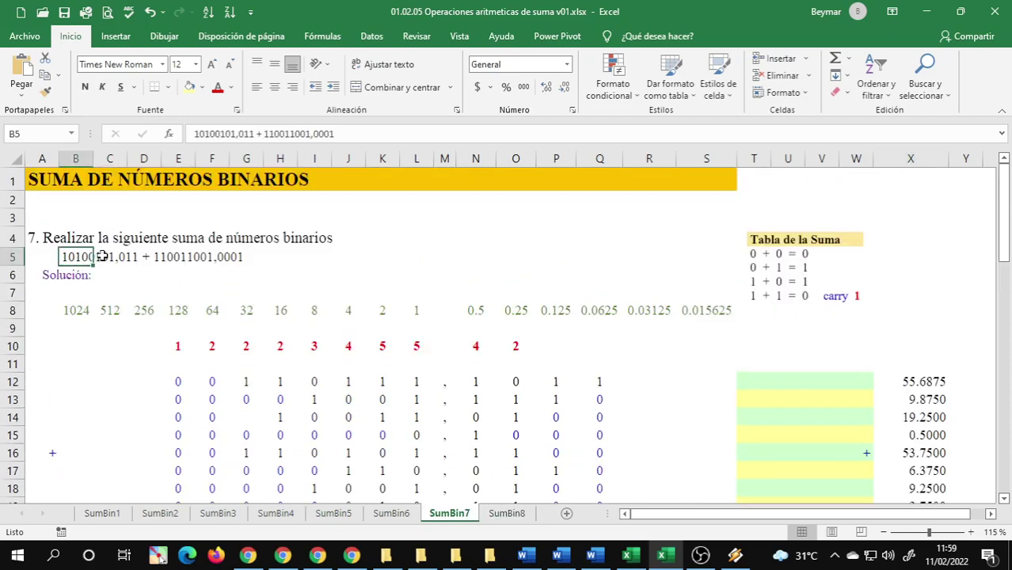
{"action": "key", "text": "Delete"}
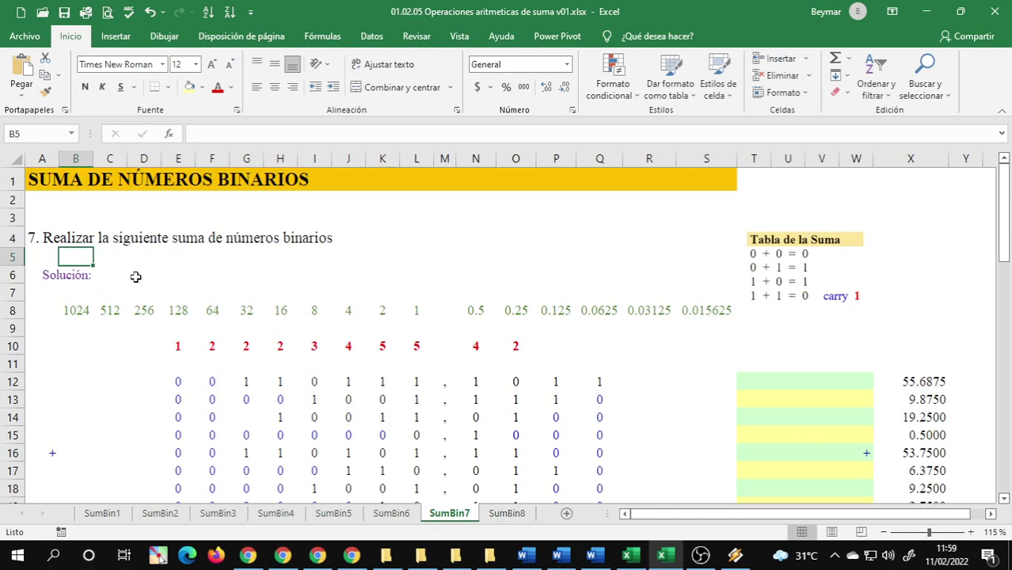
Switch to the SumBin8 sheet and set the font colour of the addend digits in E12:Q20 to black
{"action": "scroll", "coordinate": [141, 274], "scroll_direction": "down", "scroll_amount": 2}
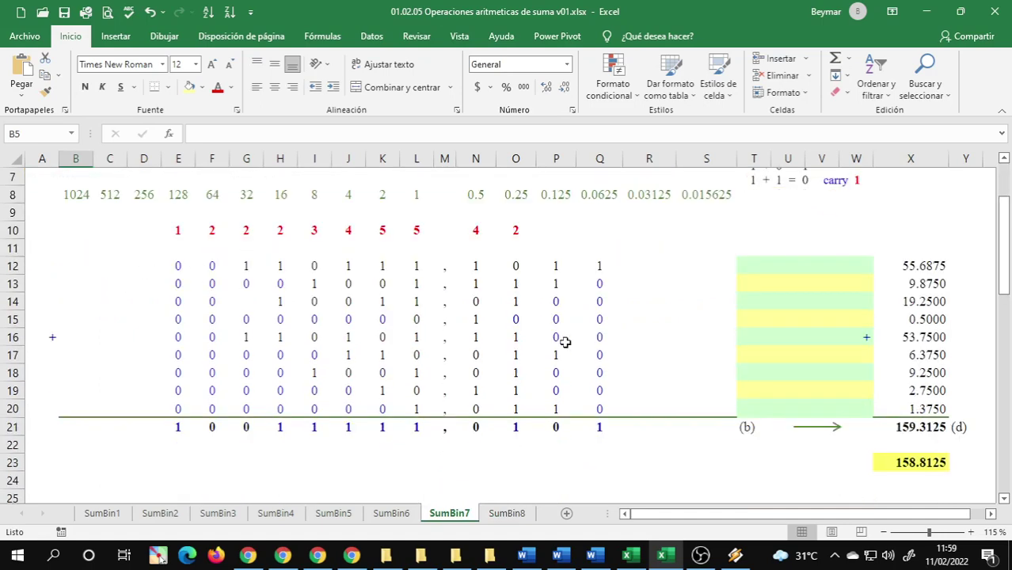
{"action": "left_click", "coordinate": [507, 514]}
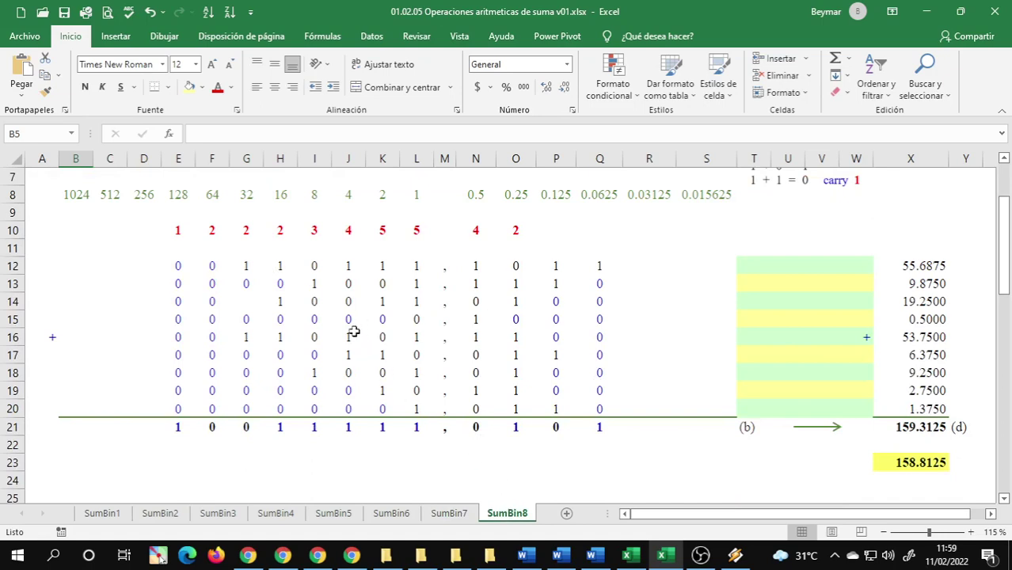
{"action": "left_click_drag", "start_coordinate": [194, 268], "coordinate": [594, 408]}
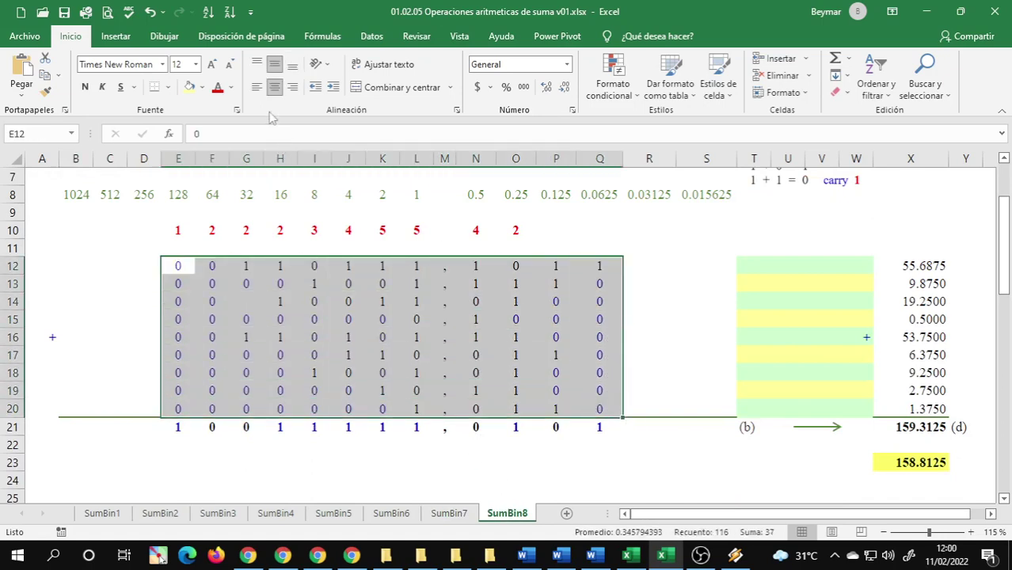
{"action": "left_click", "coordinate": [230, 87]}
{"action": "left_click", "coordinate": [227, 111]}
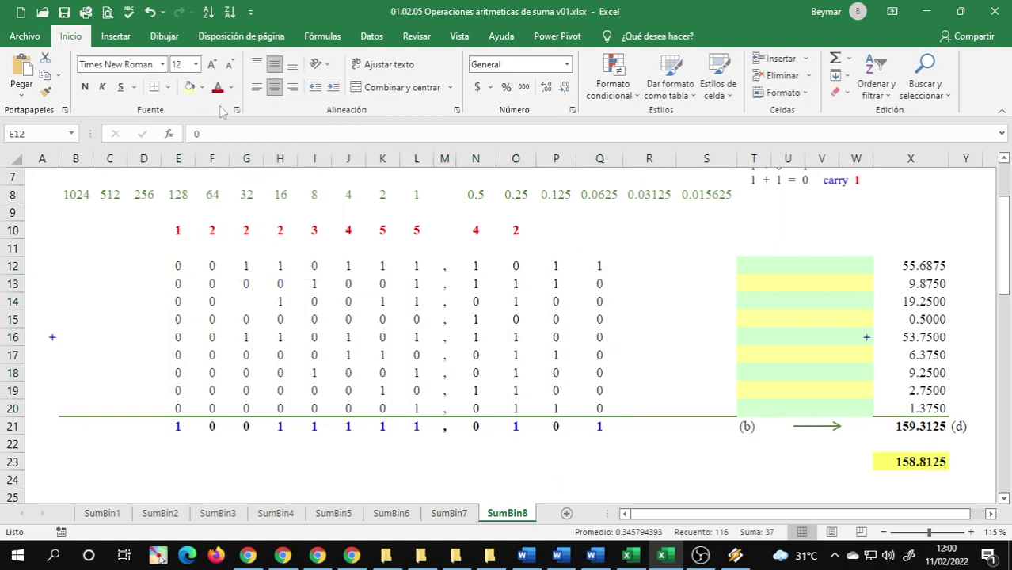
{"action": "left_click", "coordinate": [293, 292]}
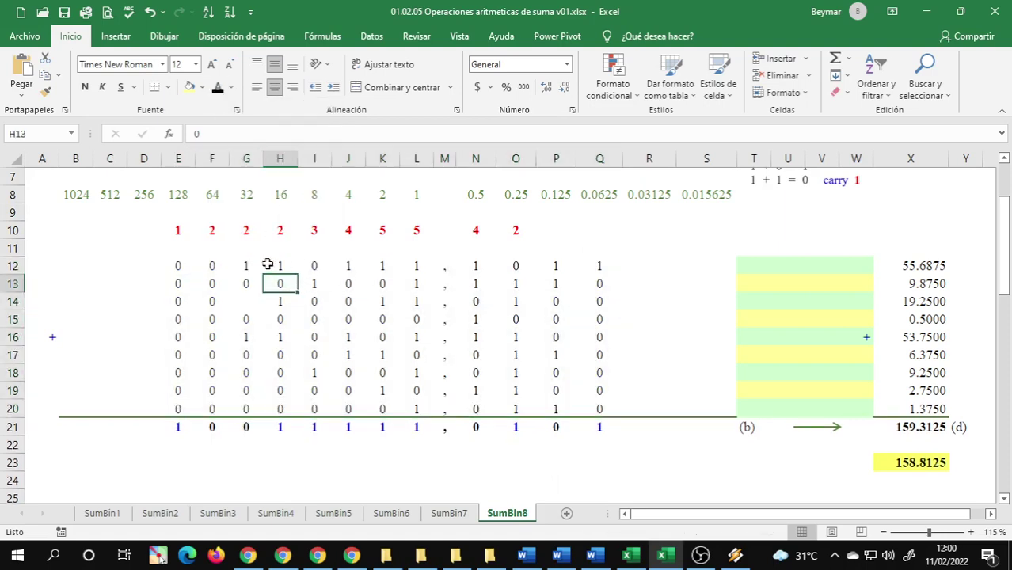
Enter 1 in F12 of the first addend and 1 in H13 and G13 of the second addend
{"action": "left_click", "coordinate": [214, 268]}
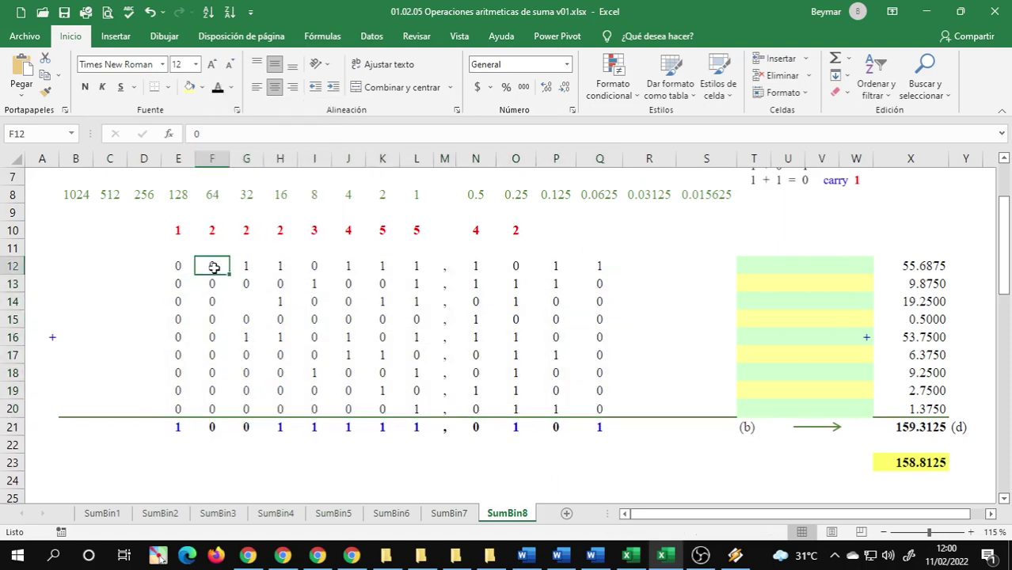
{"action": "type", "text": "1"}
{"action": "left_click", "coordinate": [283, 288]}
{"action": "type", "text": "1"}
{"action": "left_click", "coordinate": [250, 284]}
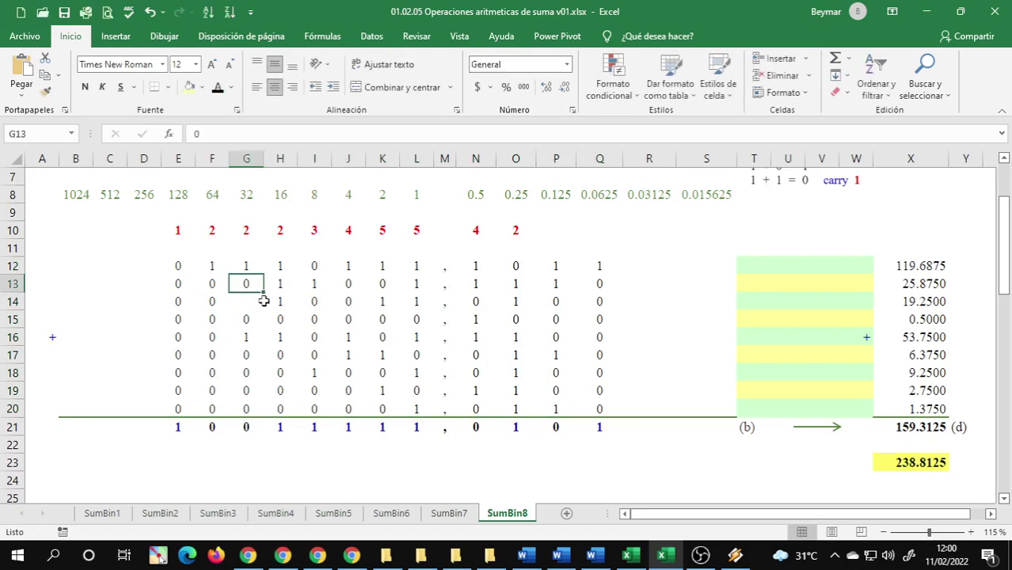
{"action": "type", "text": "1"}
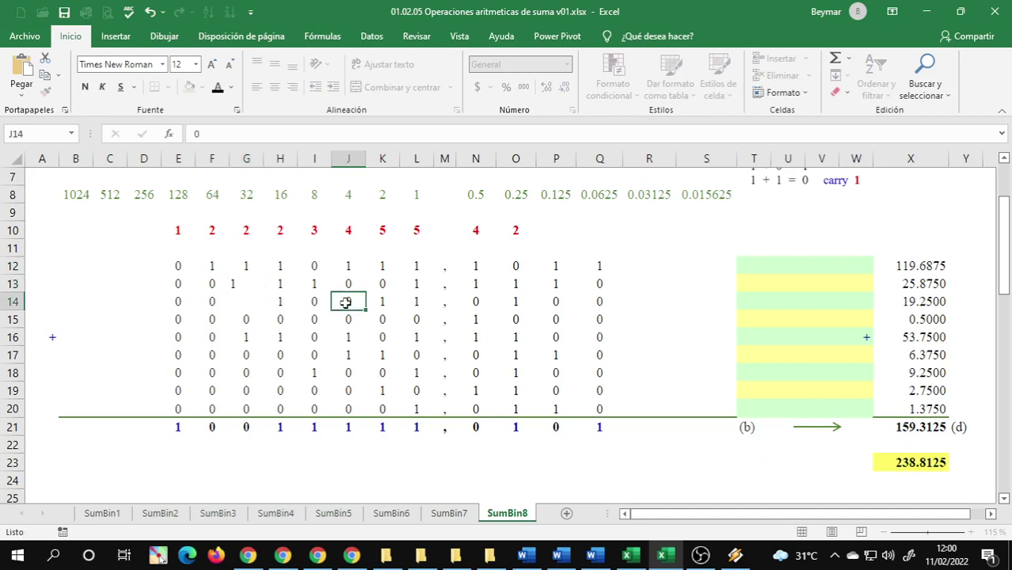
Set the third addend's digits in J14 and G14 to 1
{"action": "left_click", "coordinate": [339, 301]}
{"action": "type", "text": "1"}
{"action": "left_click", "coordinate": [264, 304]}
{"action": "type", "text": "1"}
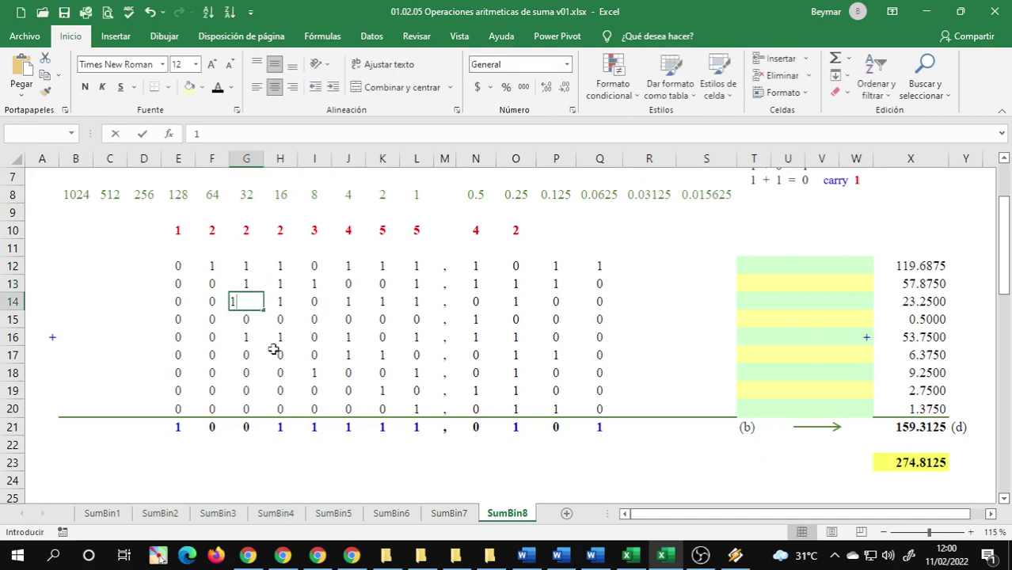
{"action": "left_click", "coordinate": [274, 354]}
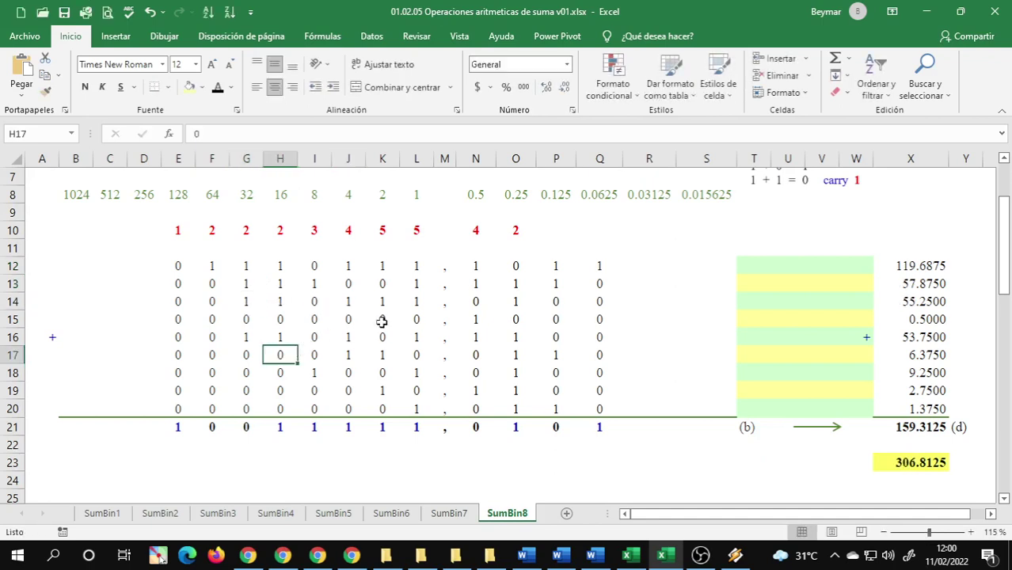
Change the fourth addend's integer digits in L15 and J15 to 1
{"action": "left_click", "coordinate": [415, 318]}
{"action": "type", "text": "1"}
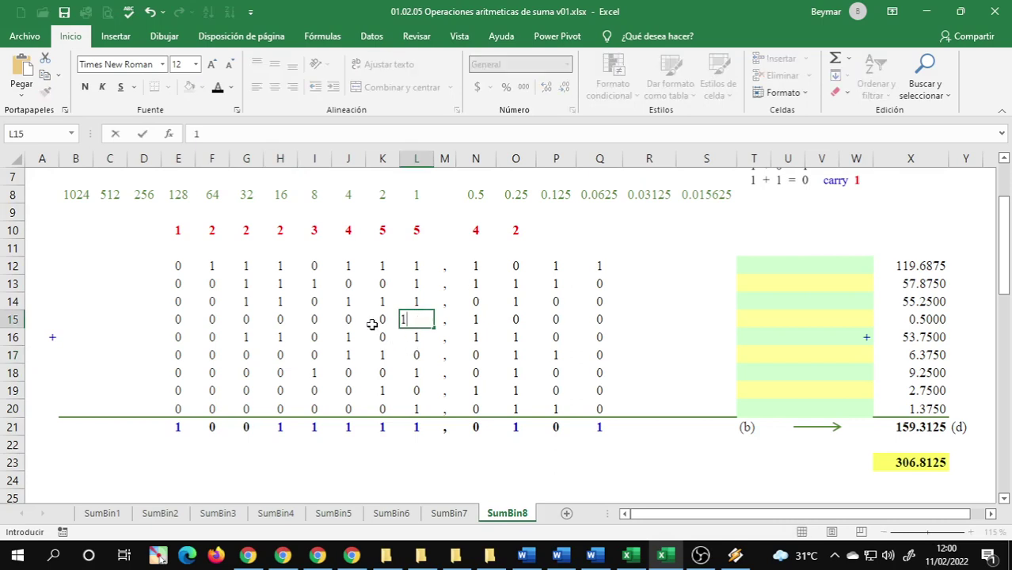
{"action": "left_click", "coordinate": [382, 319]}
{"action": "left_click", "coordinate": [346, 320]}
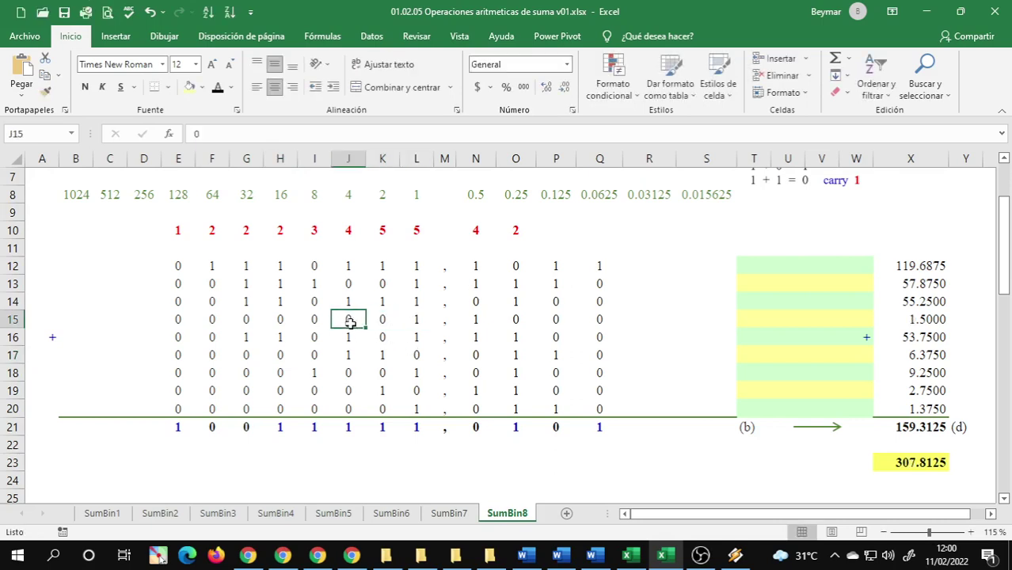
{"action": "type", "text": "1"}
{"action": "left_click", "coordinate": [341, 357]}
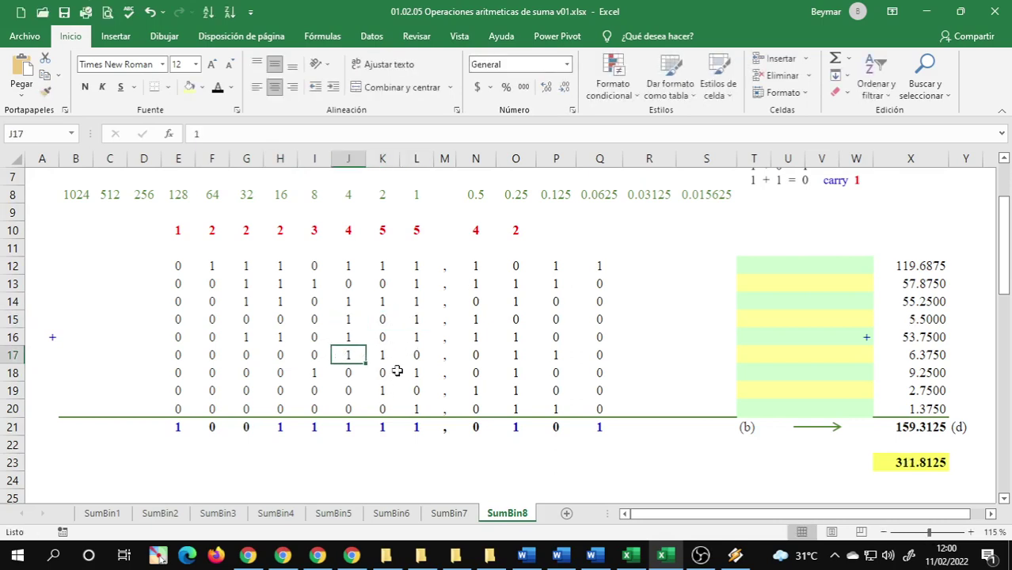
Change the fifth addend's integer digits to 1 in K16 and 0 in J16
{"action": "left_click", "coordinate": [379, 338]}
{"action": "type", "text": "1"}
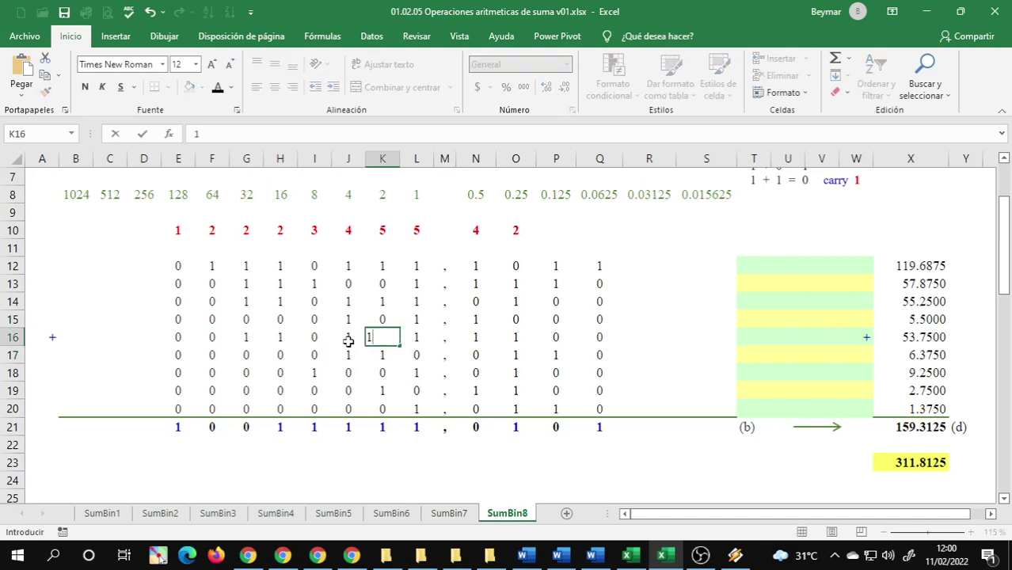
{"action": "left_click", "coordinate": [348, 339]}
{"action": "type", "text": "0"}
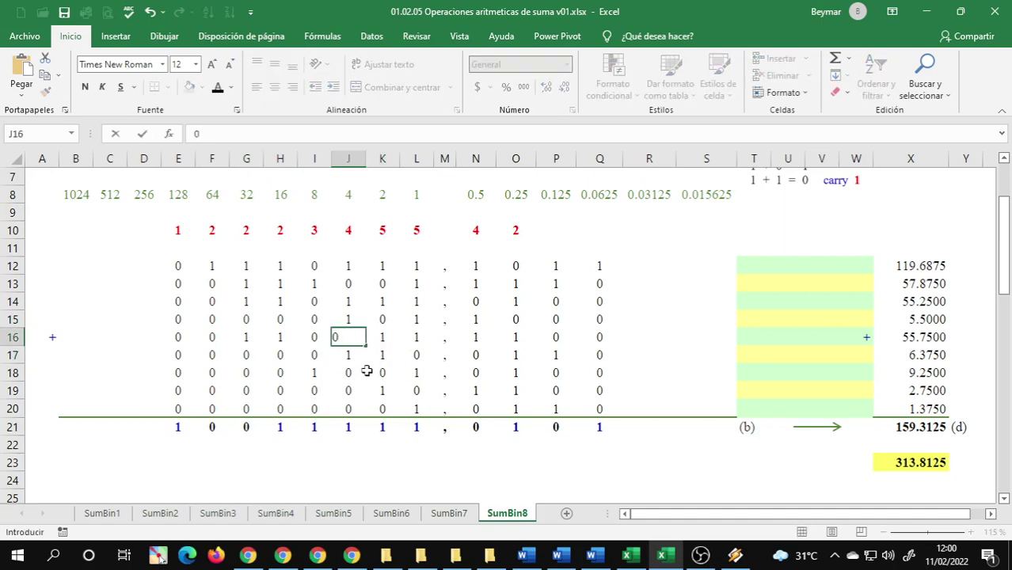
Change the sixth addend's integer digits to 0 in K17 and 1 in I17 and H17
{"action": "left_click", "coordinate": [382, 356]}
{"action": "type", "text": "0"}
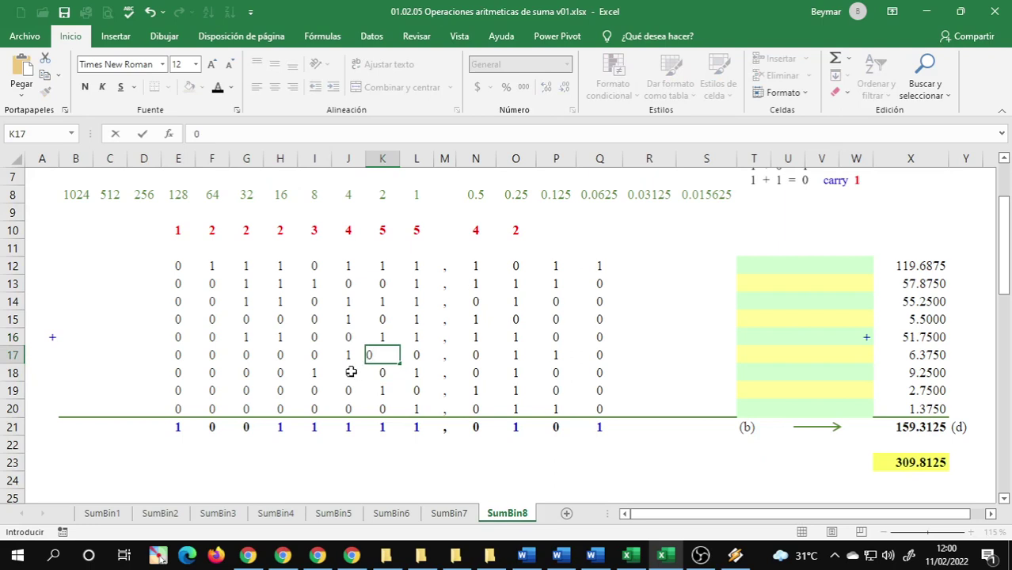
{"action": "left_click", "coordinate": [349, 358]}
{"action": "left_click", "coordinate": [319, 356]}
{"action": "type", "text": "1"}
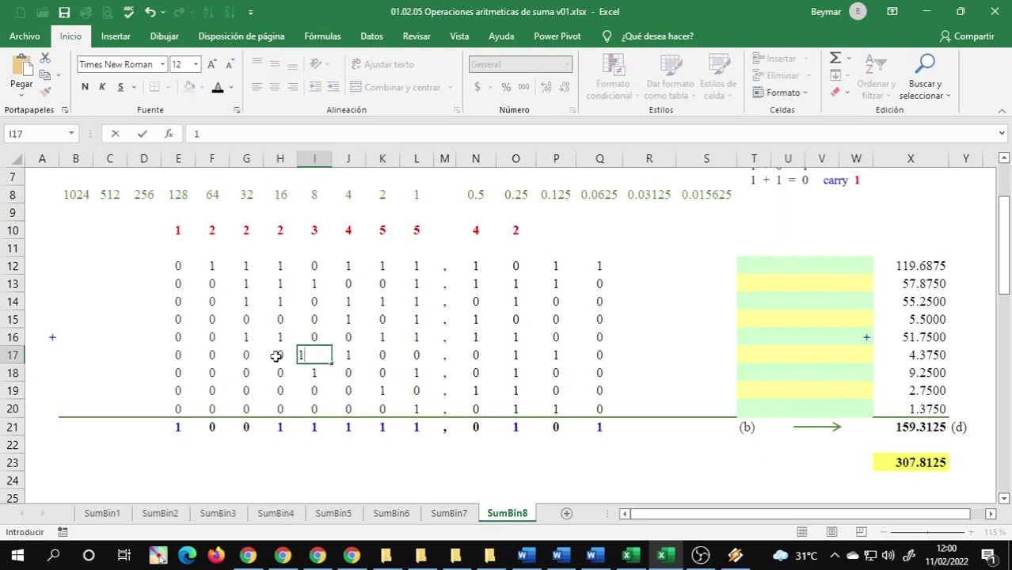
{"action": "left_click", "coordinate": [275, 356]}
{"action": "type", "text": "1"}
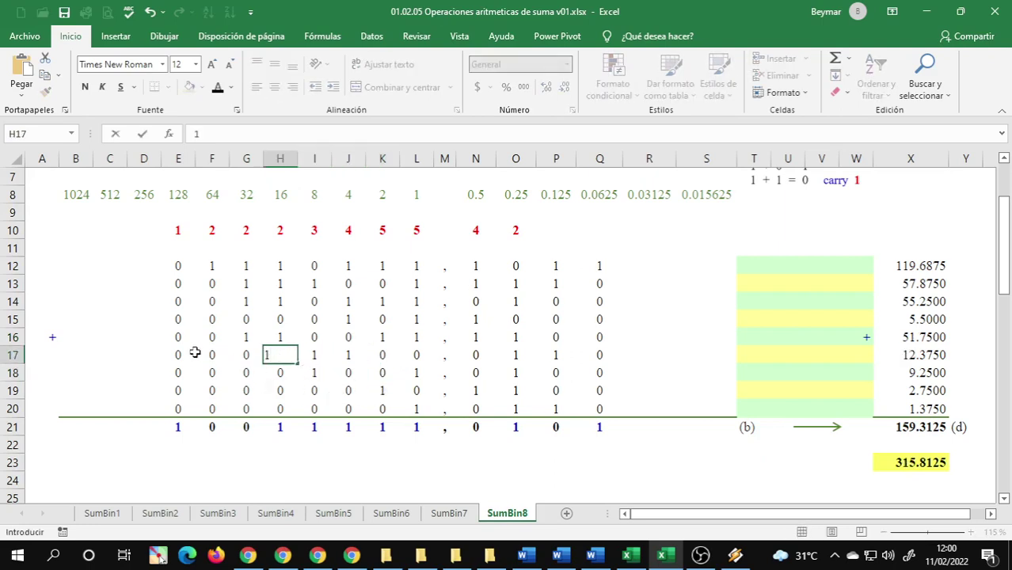
{"action": "left_click", "coordinate": [290, 377]}
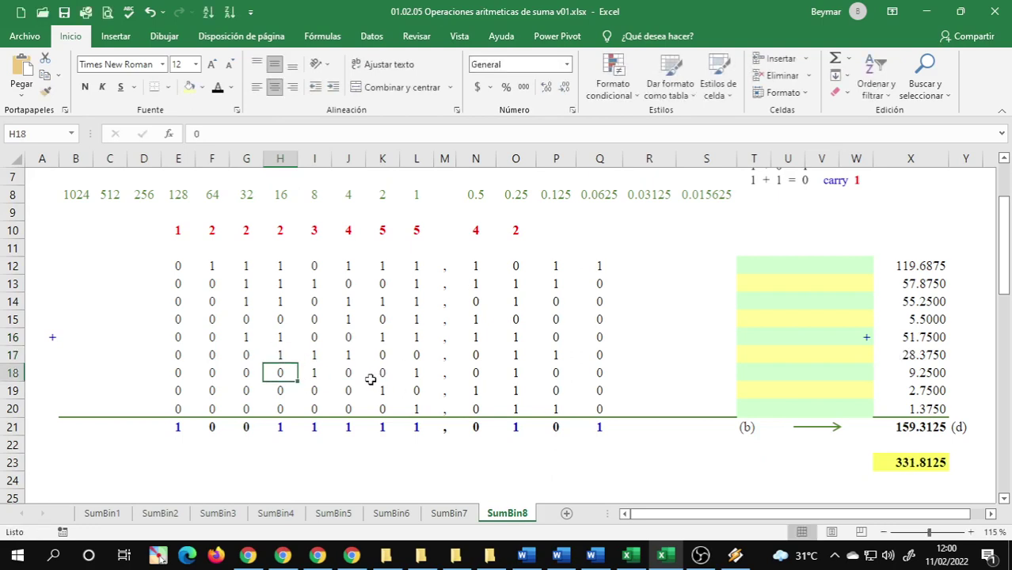
Change the eighth addend's integer digits to 1 in L19 and J19, and 0 in K19
{"action": "left_click", "coordinate": [414, 391]}
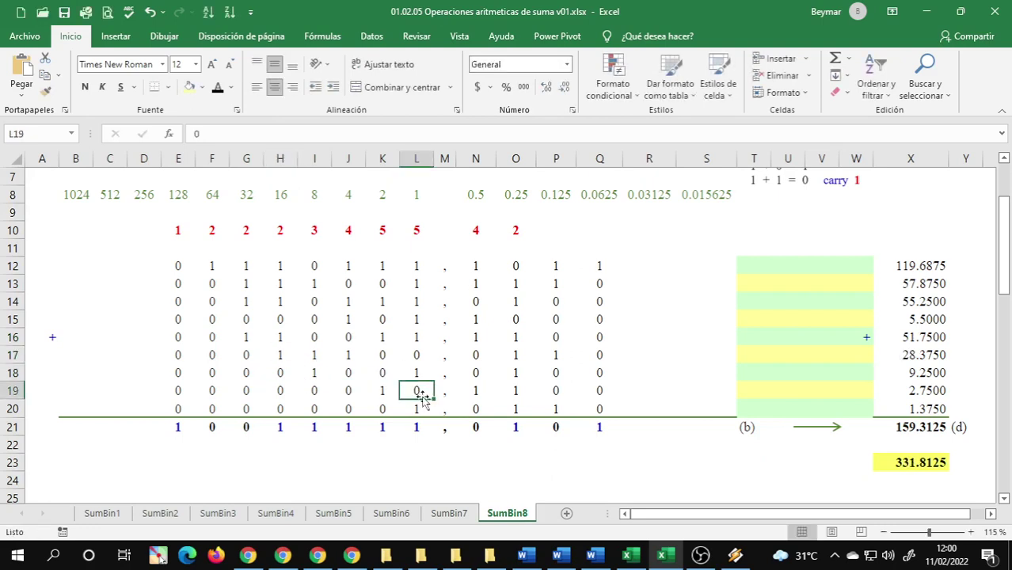
{"action": "type", "text": "1"}
{"action": "left_click", "coordinate": [348, 391]}
{"action": "type", "text": "1"}
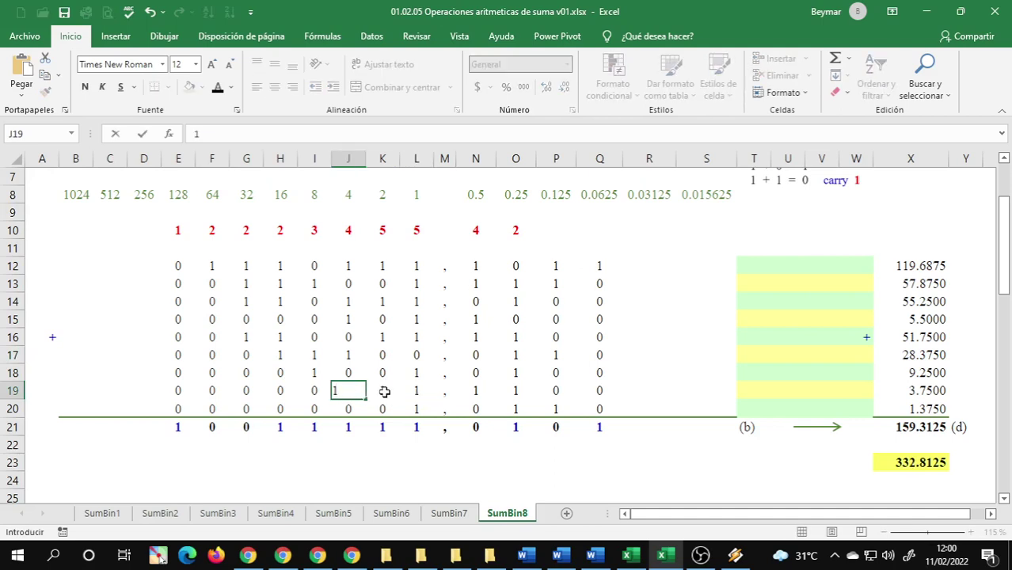
{"action": "left_click", "coordinate": [384, 392]}
{"action": "type", "text": "0"}
Change the ninth addend's integer digits to 0 in L20 and 1 in K20 and J20
{"action": "left_click", "coordinate": [417, 410]}
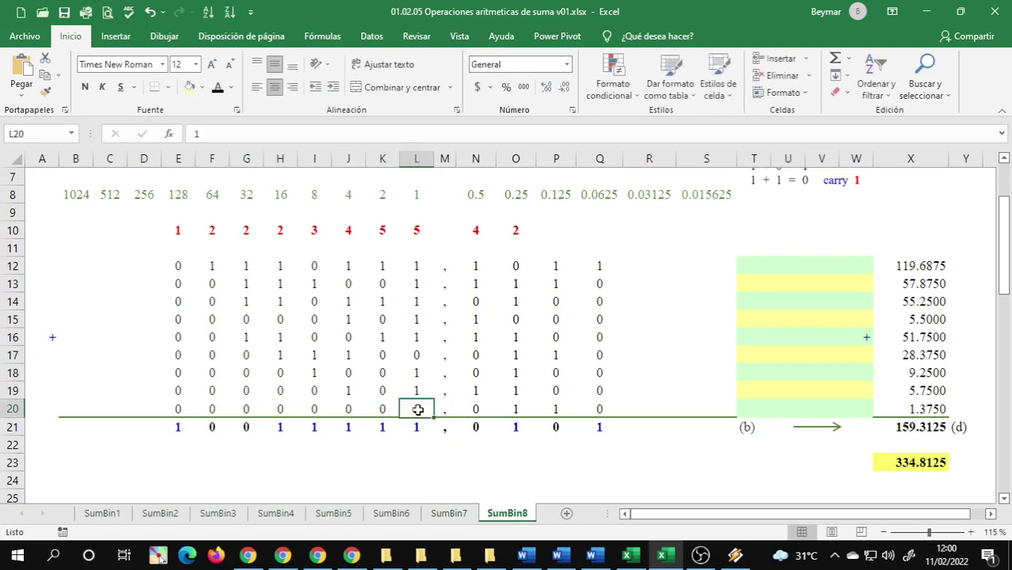
{"action": "type", "text": "0"}
{"action": "left_click", "coordinate": [384, 410]}
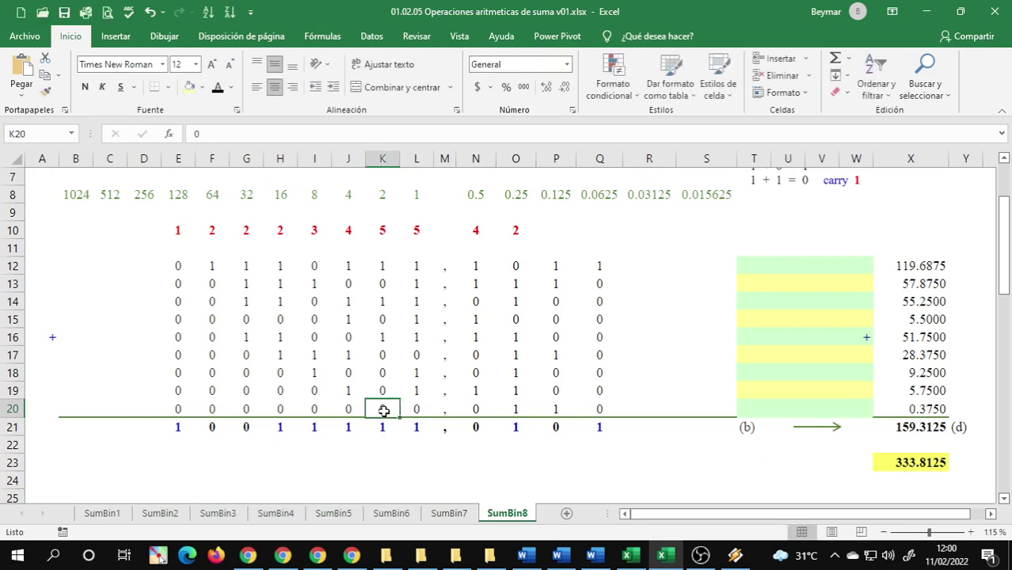
{"action": "type", "text": "1"}
{"action": "left_click", "coordinate": [349, 410]}
{"action": "type", "text": "1"}
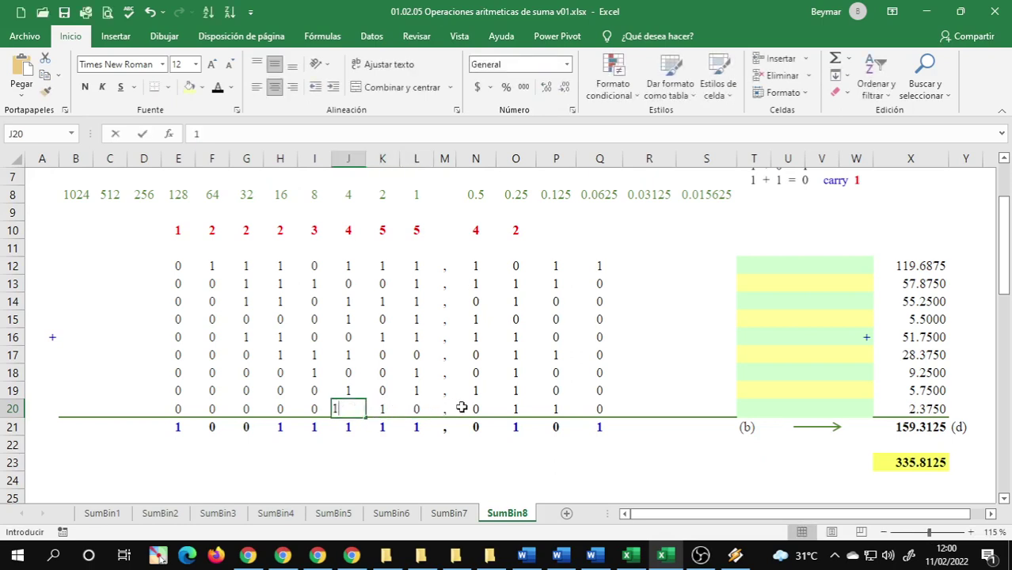
Modify the first addend's fractional part with 0 in N12, 1 in O12 and an extra 1 in R12
{"action": "left_click", "coordinate": [476, 266]}
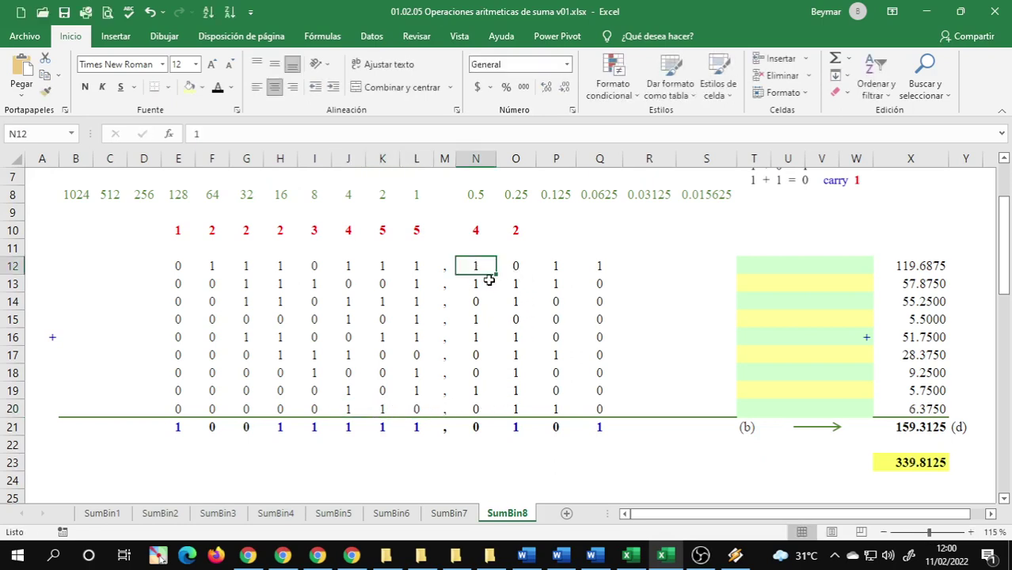
{"action": "type", "text": "0"}
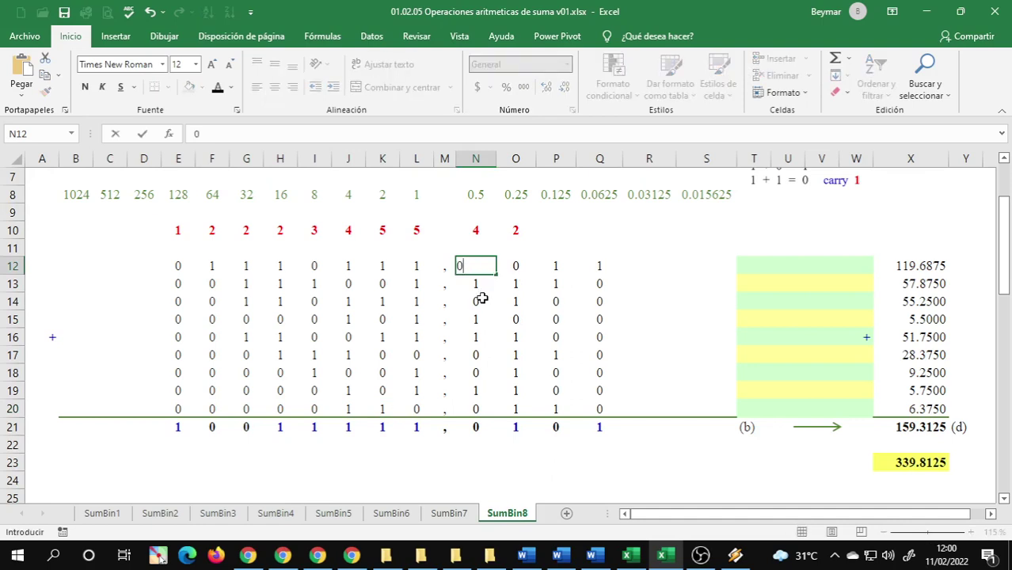
{"action": "left_click", "coordinate": [478, 300]}
{"action": "left_click", "coordinate": [519, 266]}
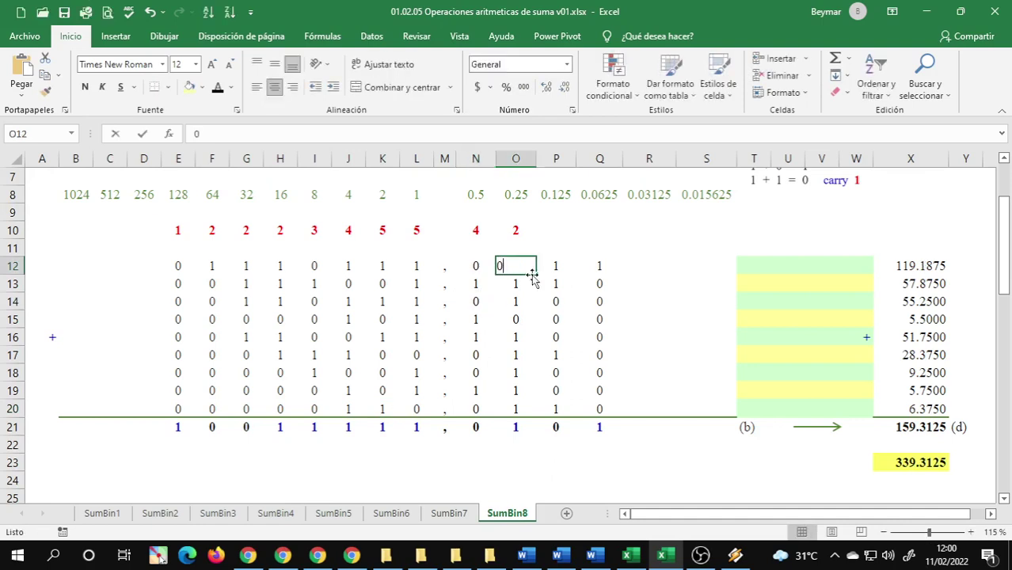
{"action": "type", "text": "1"}
{"action": "left_click", "coordinate": [562, 270]}
{"action": "left_click", "coordinate": [614, 267]}
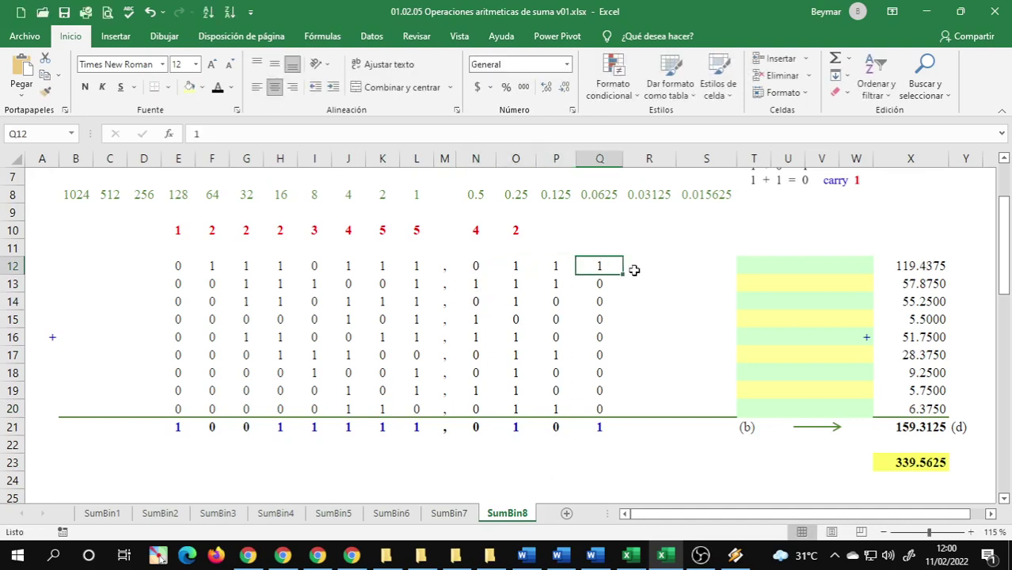
{"action": "left_click", "coordinate": [635, 270]}
{"action": "type", "text": "1"}
{"action": "left_click", "coordinate": [637, 301]}
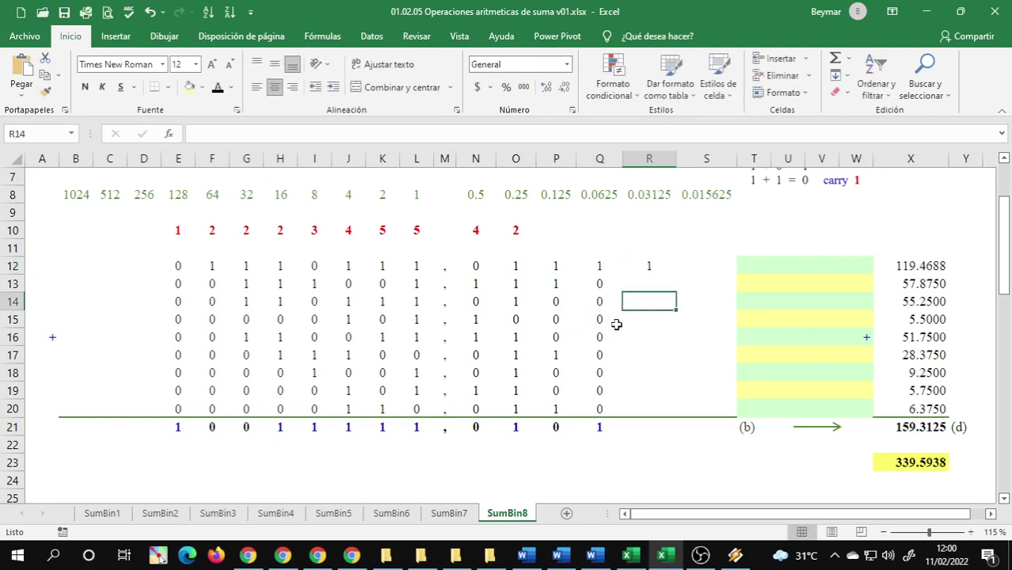
Add a 1 in R15 and set O15 to 1 in the fourth addend's fractional part
{"action": "left_click", "coordinate": [646, 318]}
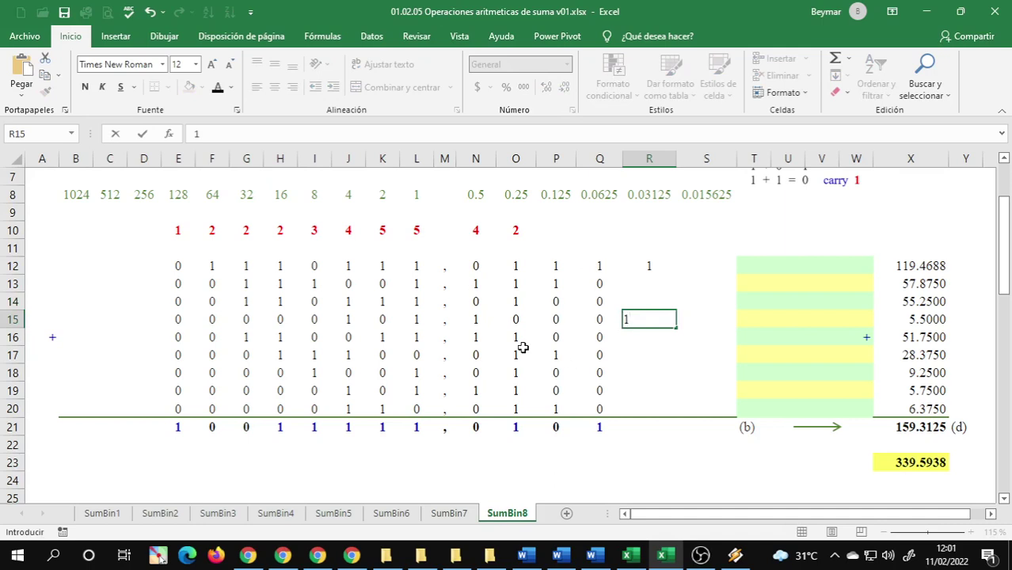
{"action": "left_click", "coordinate": [559, 353]}
{"action": "left_click", "coordinate": [516, 320]}
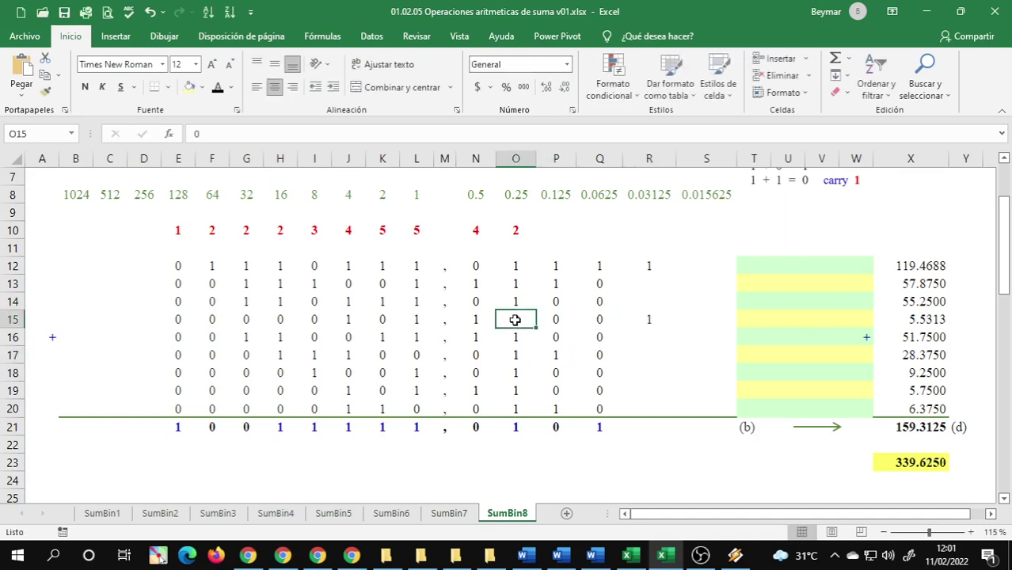
{"action": "type", "text": "1"}
{"action": "left_click", "coordinate": [520, 349]}
Change the fifth addend's fractional digits to 0 in O16 and 1 in P16
{"action": "left_click", "coordinate": [519, 336]}
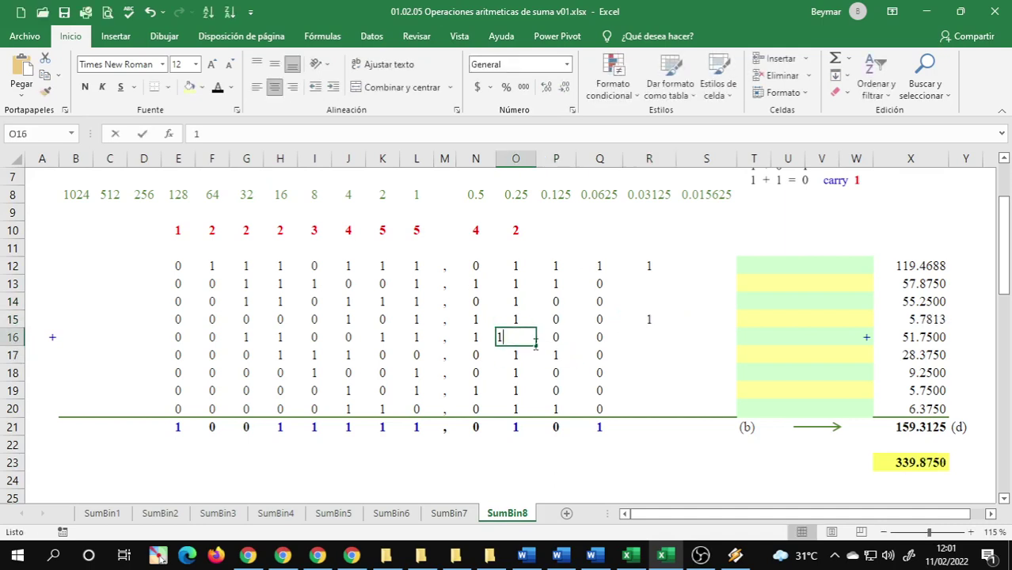
{"action": "type", "text": "0"}
{"action": "left_click", "coordinate": [582, 338]}
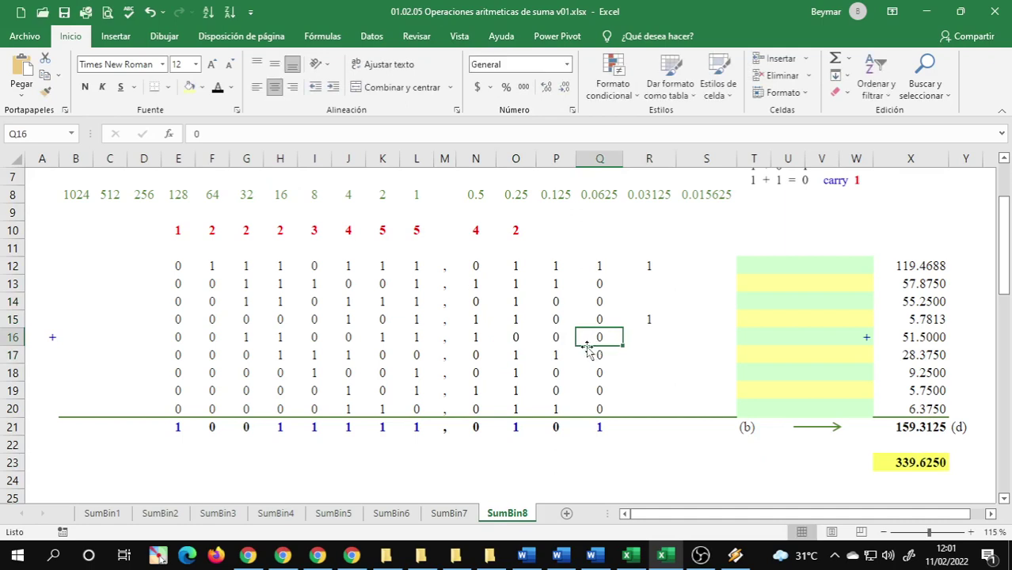
{"action": "left_click", "coordinate": [556, 339]}
{"action": "type", "text": "1"}
{"action": "left_click", "coordinate": [552, 369]}
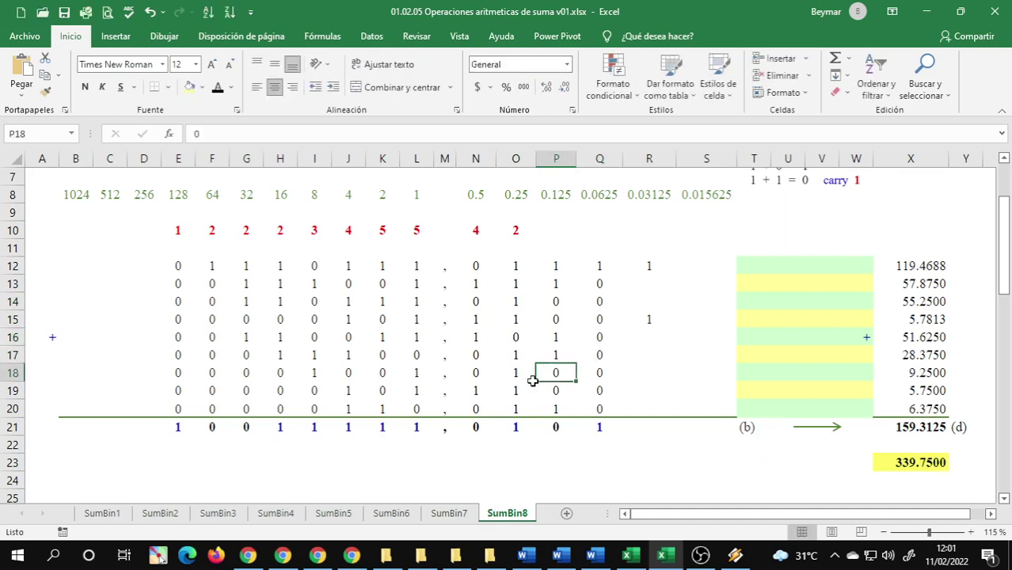
Set N18 to 1 in the seventh addend, and N19 to 0 and P19 to 1 in the eighth
{"action": "left_click", "coordinate": [479, 374]}
{"action": "type", "text": "1"}
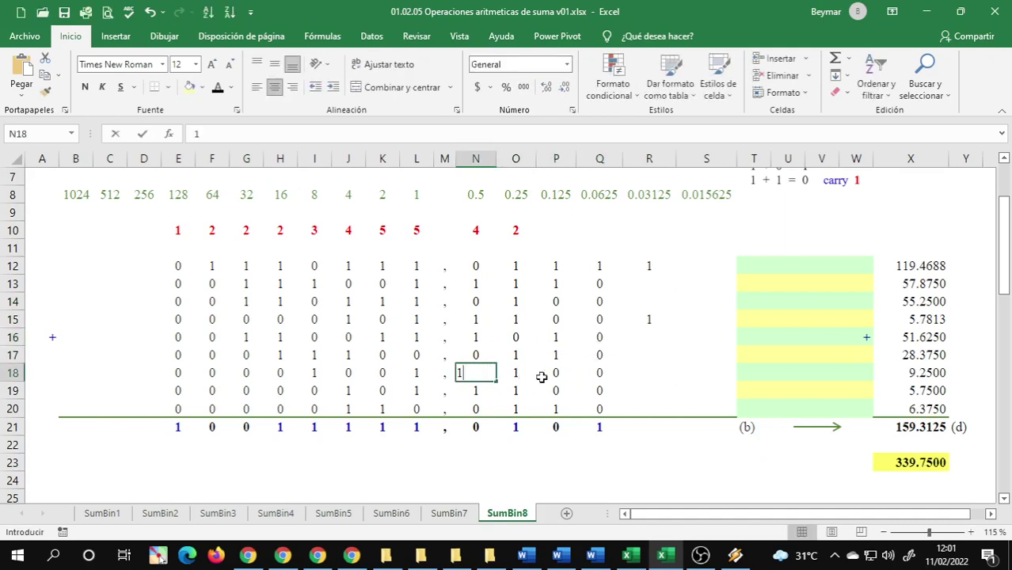
{"action": "left_click", "coordinate": [555, 374]}
{"action": "left_click", "coordinate": [479, 391]}
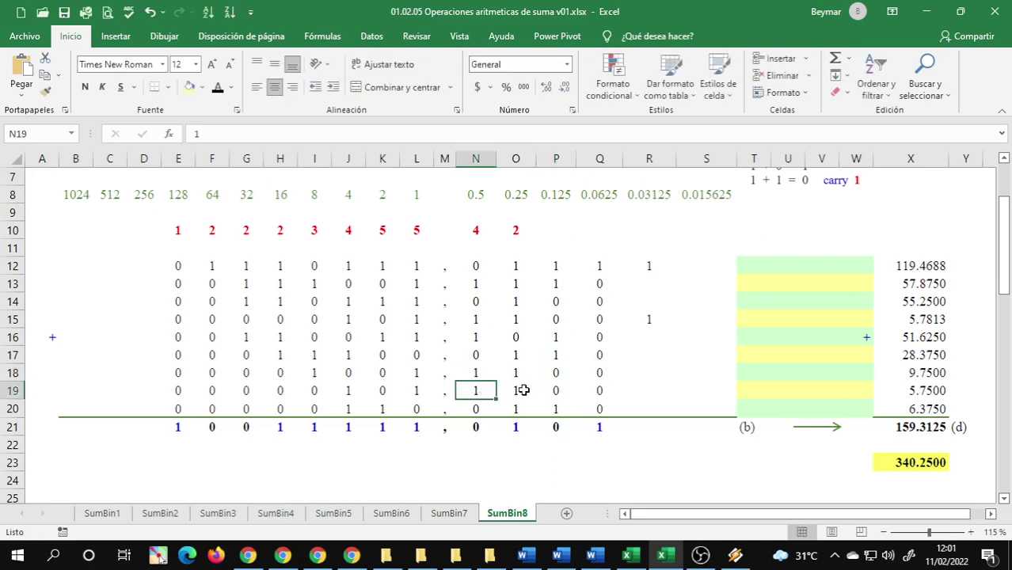
{"action": "type", "text": "0"}
{"action": "left_click", "coordinate": [556, 391]}
{"action": "type", "text": "1"}
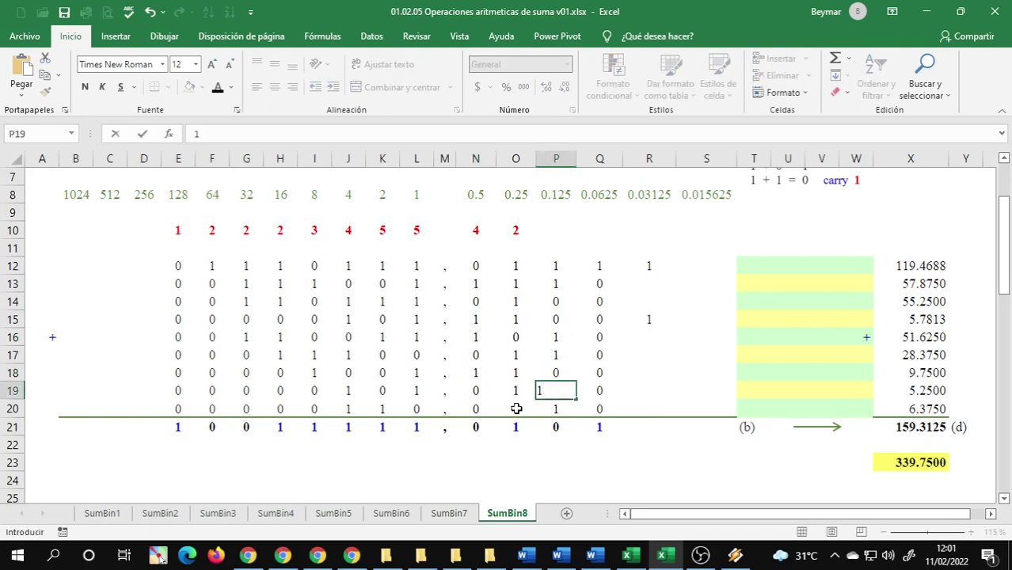
Change the ninth addend's fractional digits to 0 in O20 and 1 in Q20
{"action": "left_click", "coordinate": [516, 409]}
{"action": "type", "text": "0"}
{"action": "left_click", "coordinate": [612, 410]}
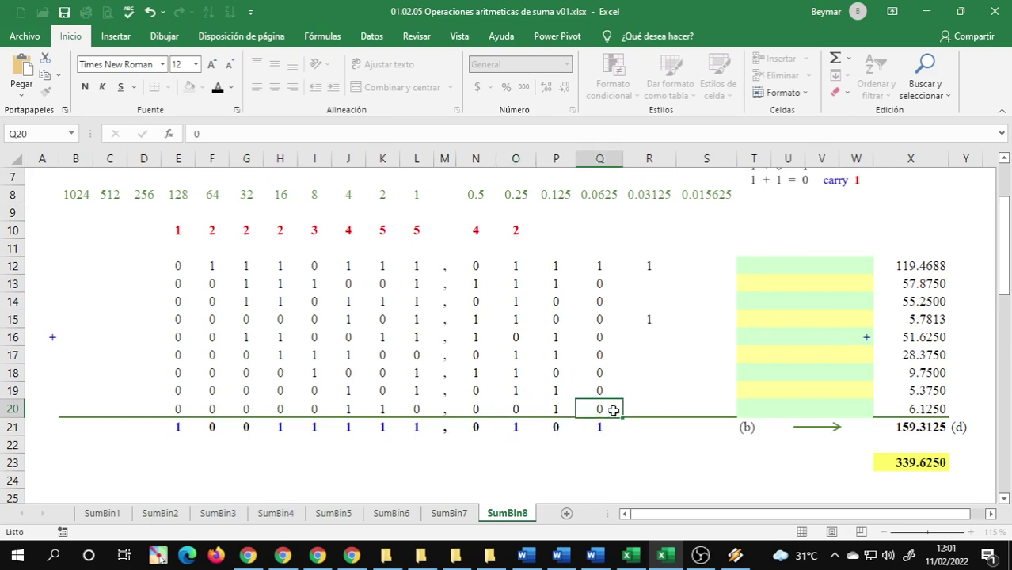
{"action": "type", "text": "1"}
{"action": "left_click", "coordinate": [603, 372]}
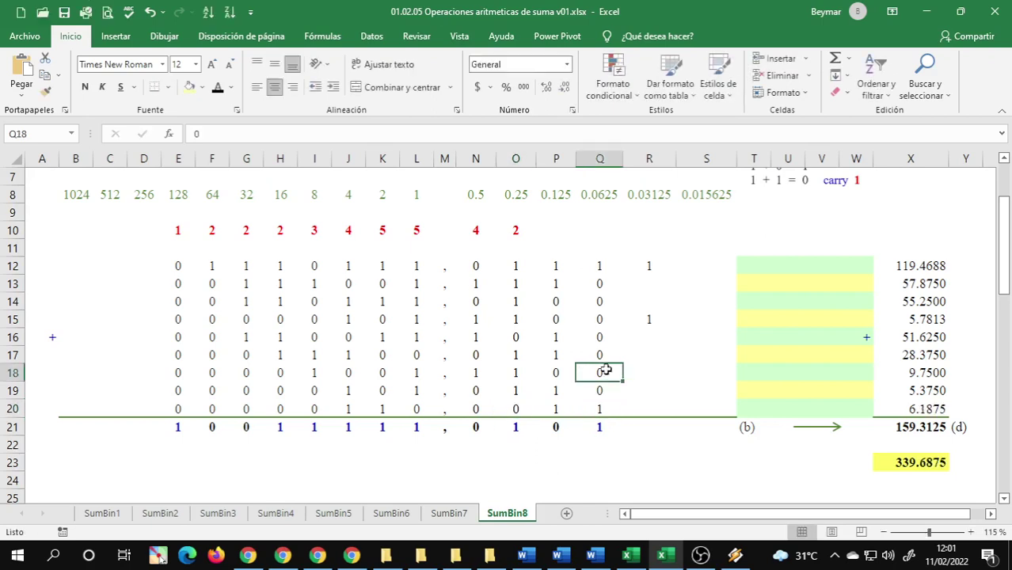
Clear the trailing fractional zeros in Q13, P14:Q14, Q16 and Q17
{"action": "left_click", "coordinate": [594, 285]}
{"action": "key", "text": "Delete"}
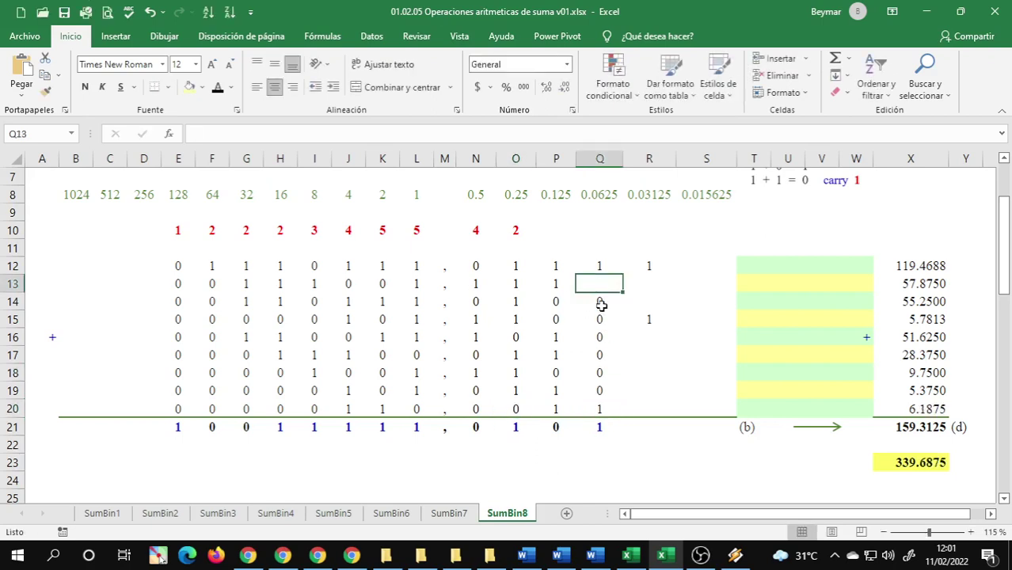
{"action": "left_click_drag", "start_coordinate": [602, 305], "coordinate": [556, 301]}
{"action": "key", "text": "Delete"}
{"action": "left_click", "coordinate": [597, 320]}
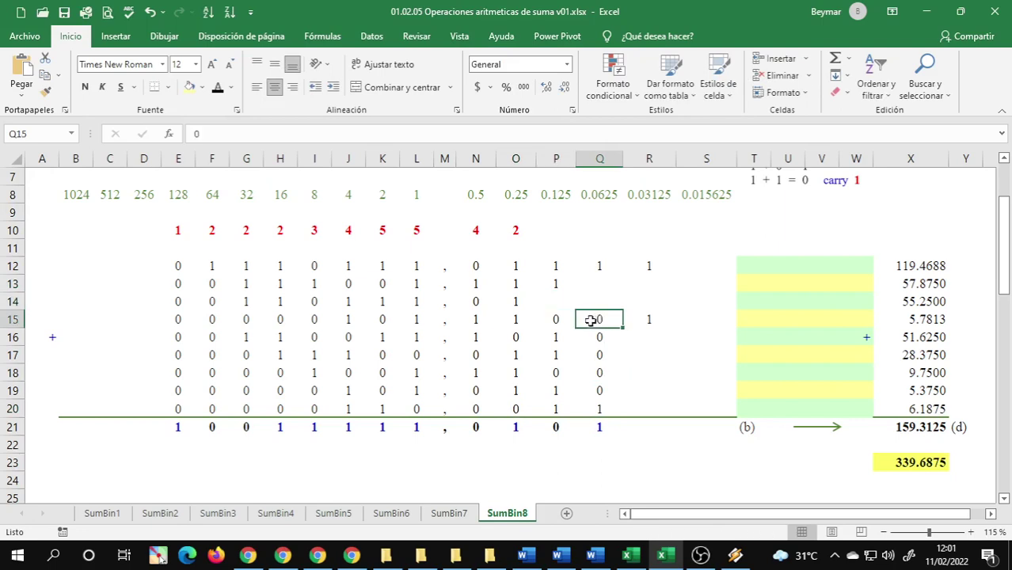
{"action": "left_click", "coordinate": [569, 337]}
{"action": "left_click", "coordinate": [601, 337]}
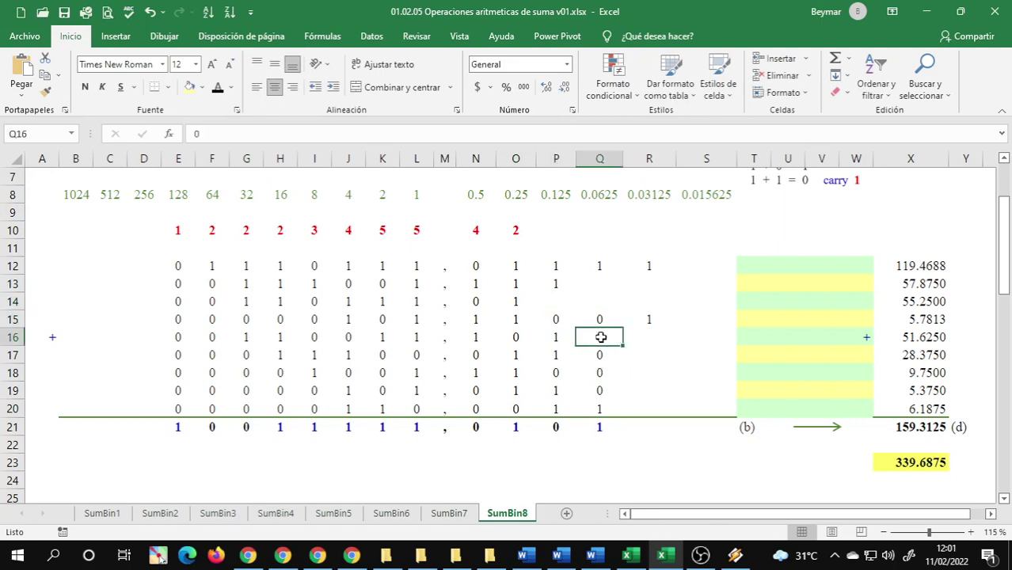
{"action": "key", "text": "Delete"}
{"action": "left_click", "coordinate": [601, 358]}
{"action": "key", "text": "Delete"}
Clear the trailing fractional zeros of the seventh and eighth addends in P18:Q18 and Q19
{"action": "left_click", "coordinate": [592, 377]}
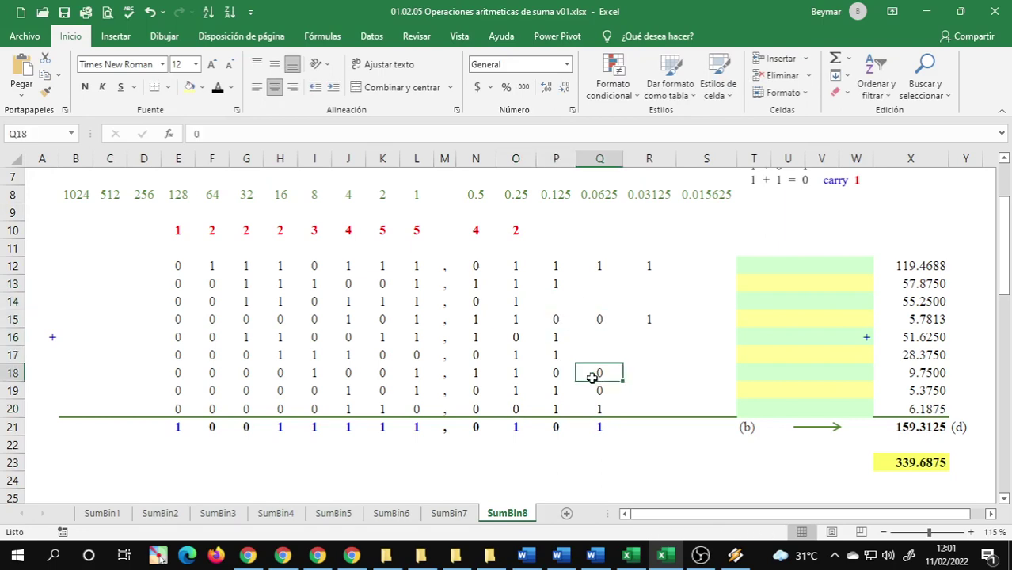
{"action": "key", "text": "Delete"}
{"action": "left_click", "coordinate": [556, 373]}
{"action": "key", "text": "Delete"}
{"action": "left_click", "coordinate": [601, 389]}
{"action": "key", "text": "Delete"}
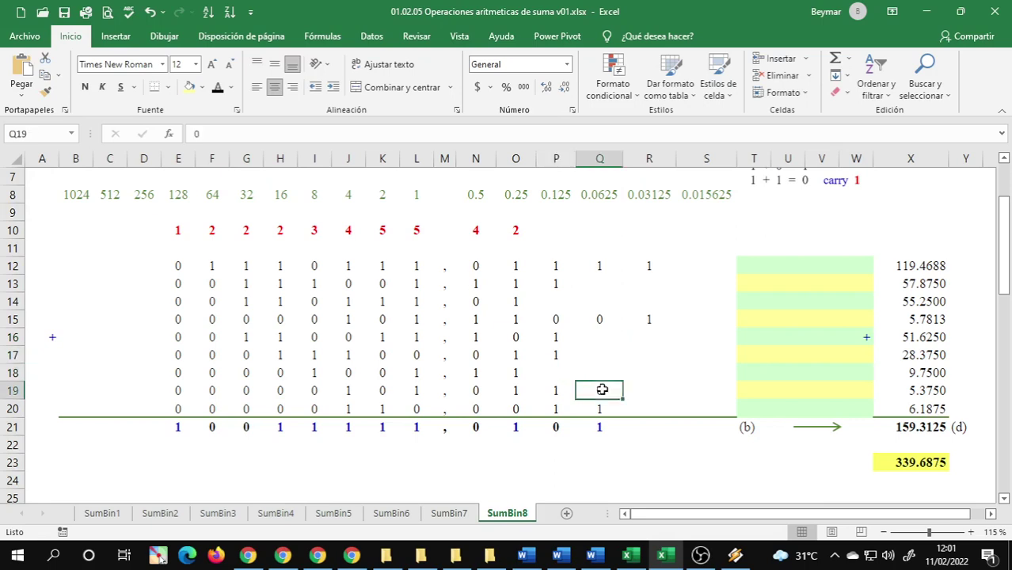
{"action": "key", "text": "Delete"}
Clear the leading zeros of all nine addends in the 128 column, E12:E20
{"action": "left_click_drag", "start_coordinate": [176, 267], "coordinate": [188, 408]}
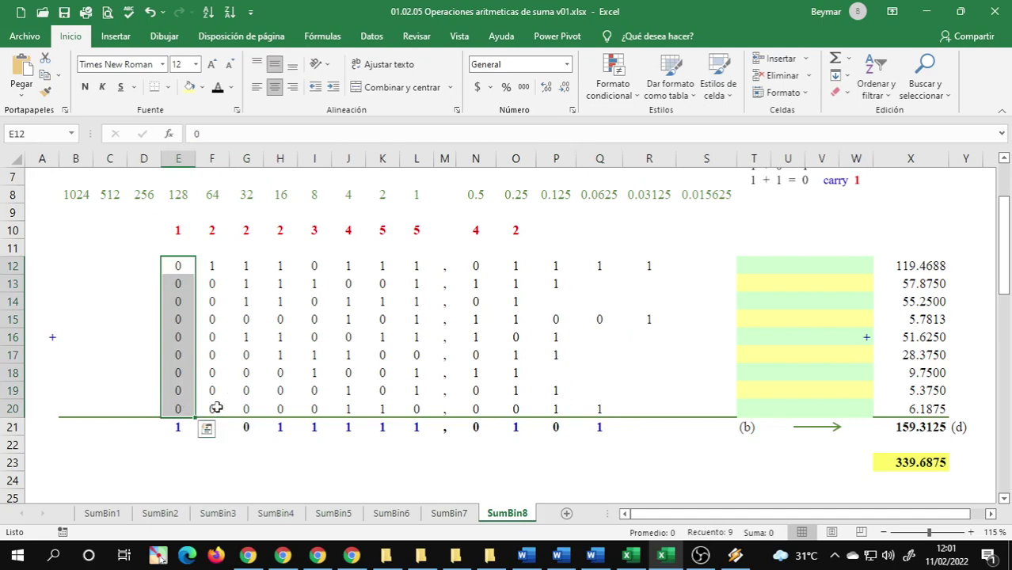
{"action": "key", "text": "Delete"}
{"action": "left_click_drag", "start_coordinate": [210, 266], "coordinate": [225, 406]}
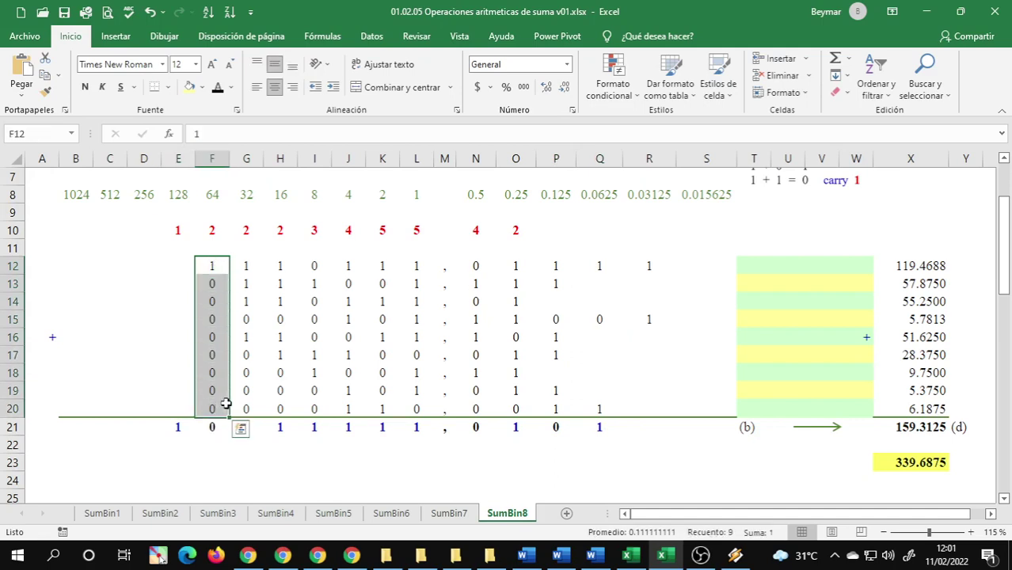
{"action": "key", "text": "Delete"}
{"action": "left_click", "coordinate": [214, 267]}
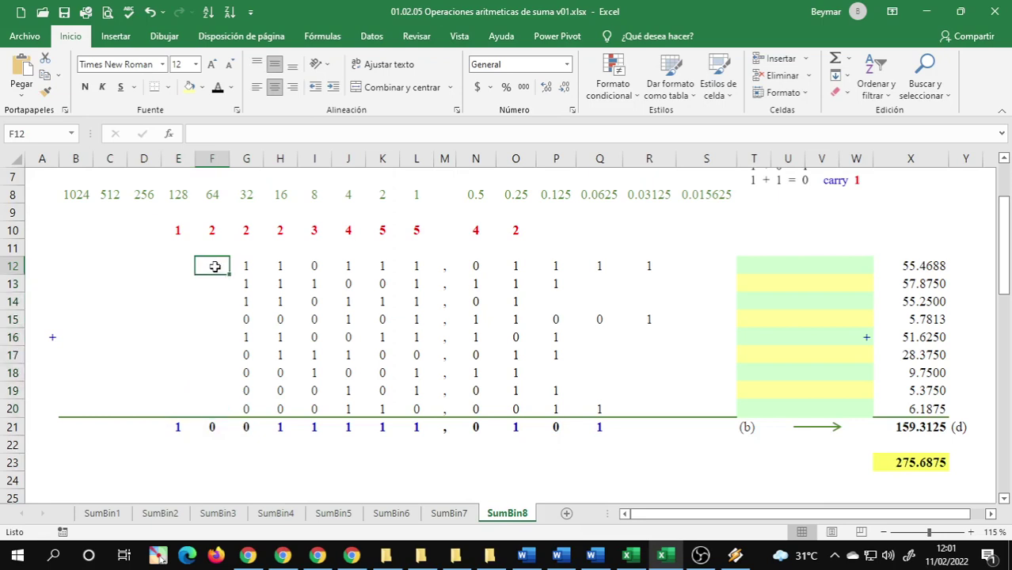
{"action": "type", "text": "1"}
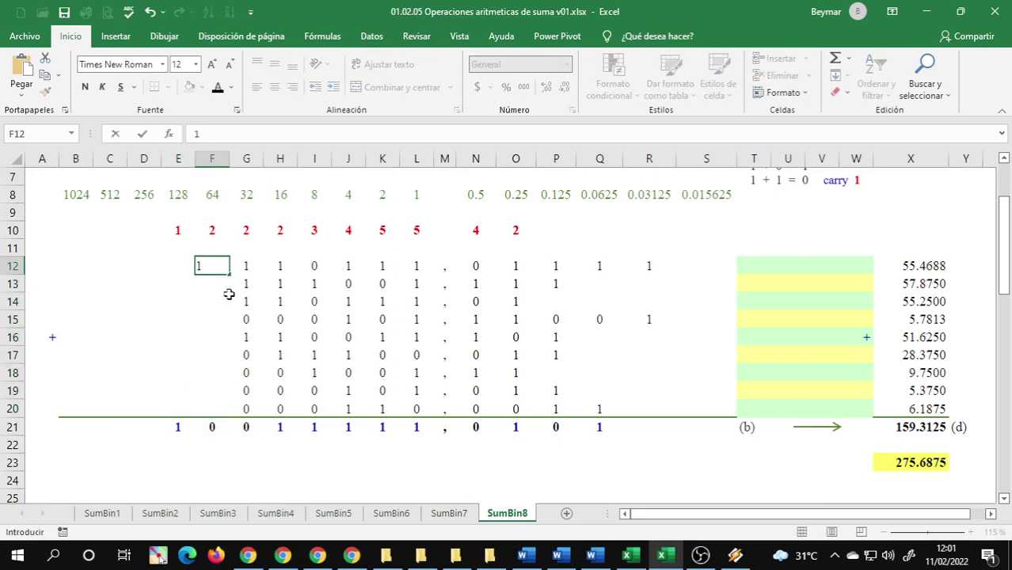
{"action": "key", "text": "Escape"}
{"action": "key", "text": "ctrl+z"}
Clear the leading zeros in the 64 column for the second to ninth addends, F13:F20
{"action": "left_click_drag", "start_coordinate": [211, 284], "coordinate": [211, 402]}
{"action": "key", "text": "Delete"}
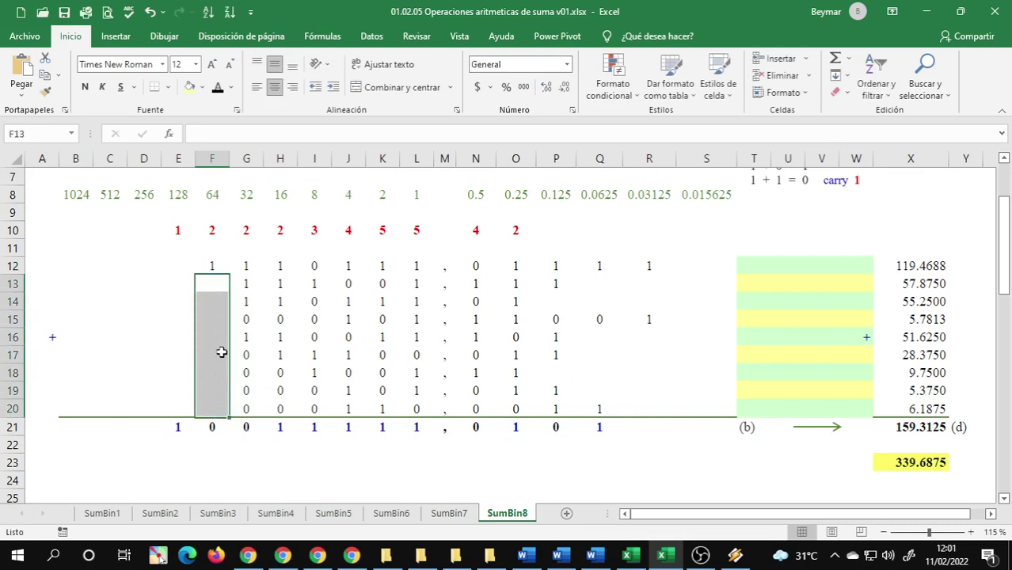
{"action": "left_click", "coordinate": [224, 307]}
Clear the fourth addend's leading zeros in G15, H15 and I15
{"action": "left_click", "coordinate": [246, 317]}
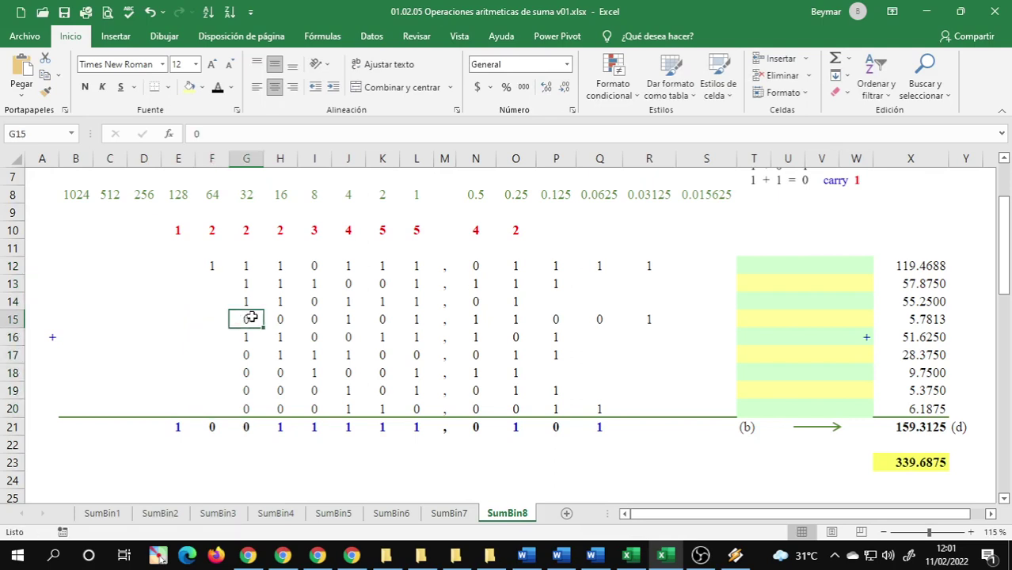
{"action": "key", "text": "Delete"}
{"action": "left_click", "coordinate": [273, 320]}
{"action": "key", "text": "Delete"}
{"action": "left_click", "coordinate": [313, 319]}
{"action": "key", "text": "Delete"}
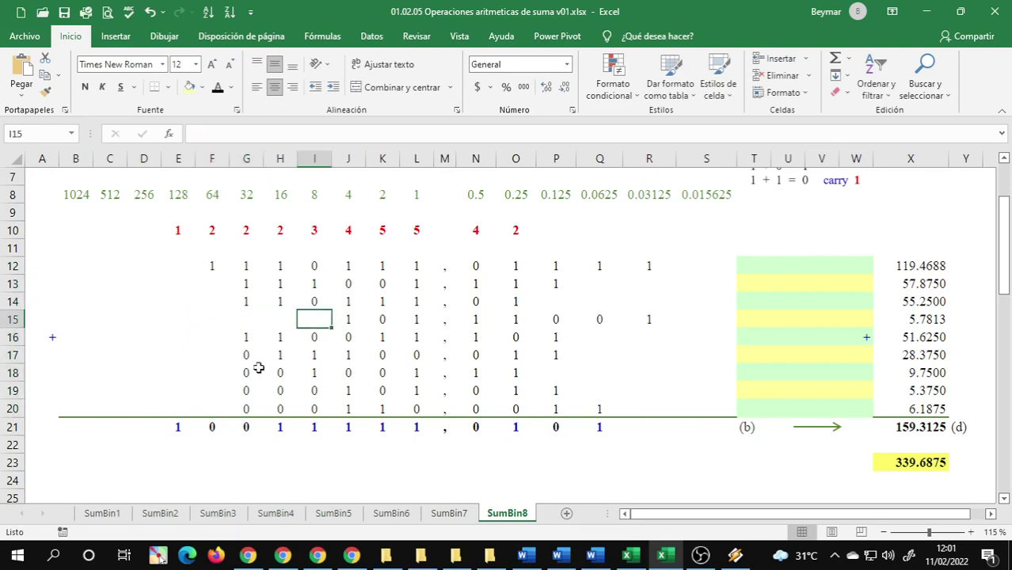
Clear the leading zeros of the last four addends in G17, G18:H18, G19:I19 and G20:I20
{"action": "left_click", "coordinate": [247, 355]}
{"action": "key", "text": "Delete"}
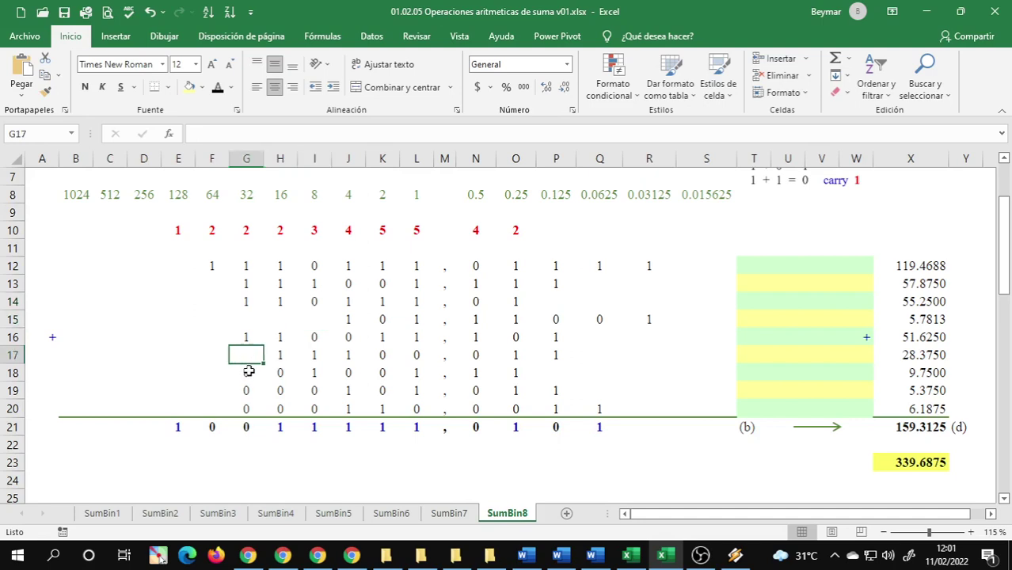
{"action": "left_click_drag", "start_coordinate": [246, 372], "coordinate": [311, 391]}
{"action": "key", "text": "Delete"}
{"action": "key", "text": "Delete"}
{"action": "left_click_drag", "start_coordinate": [260, 410], "coordinate": [315, 409]}
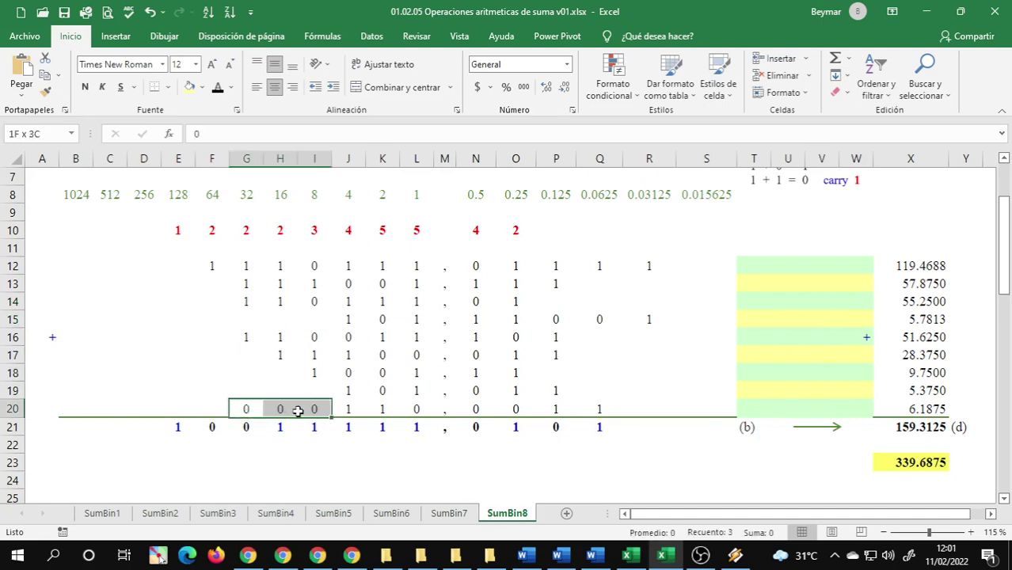
{"action": "key", "text": "Delete"}
Add a leading 1 to the ninth addend in I20
{"action": "left_click", "coordinate": [314, 410]}
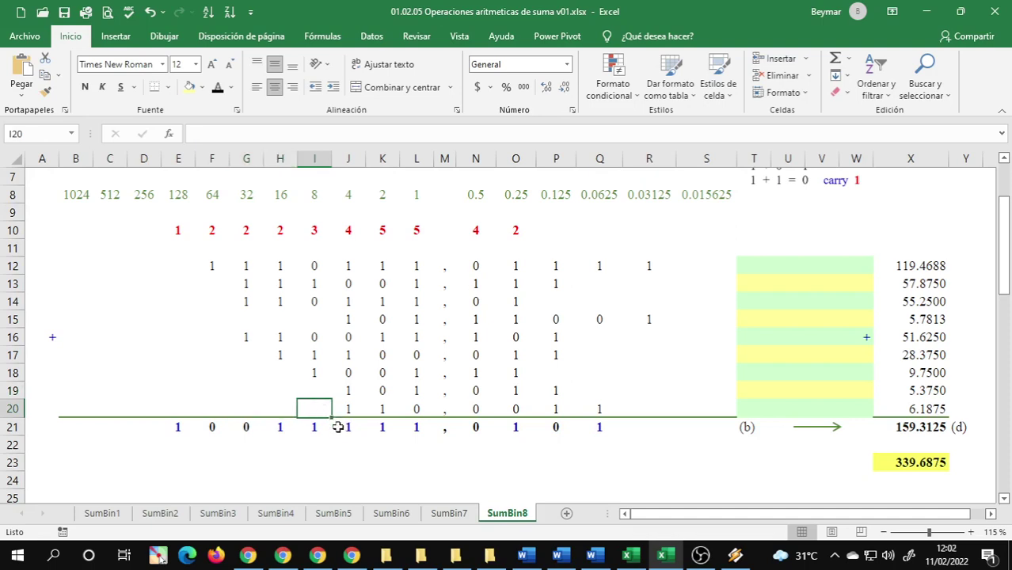
{"action": "type", "text": "1"}
{"action": "left_click", "coordinate": [280, 372]}
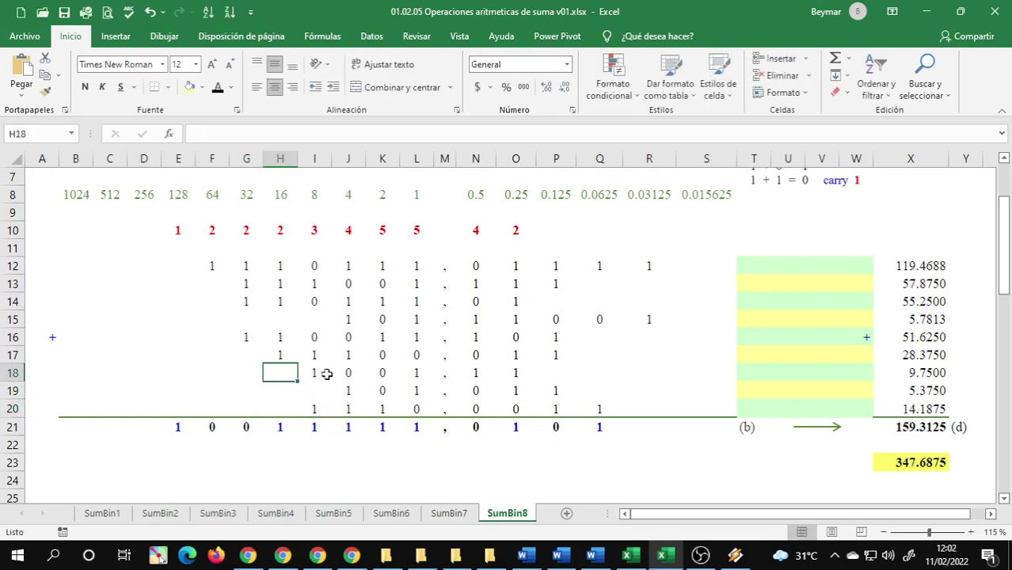
{"action": "left_click", "coordinate": [294, 337]}
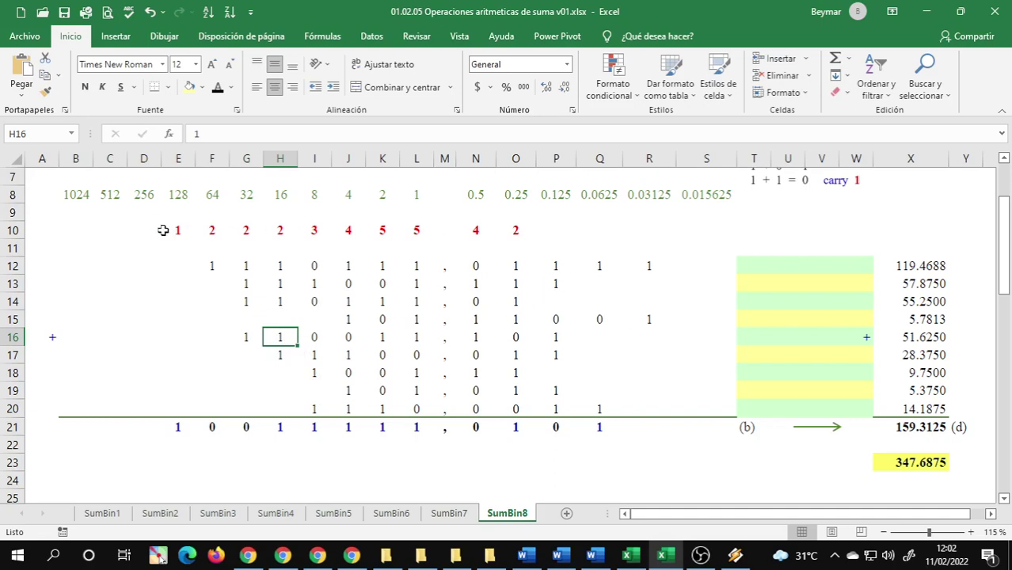
Clear the old carry digits above the addends in E10:Q10
{"action": "left_click_drag", "start_coordinate": [169, 229], "coordinate": [576, 231]}
{"action": "key", "text": "Delete"}
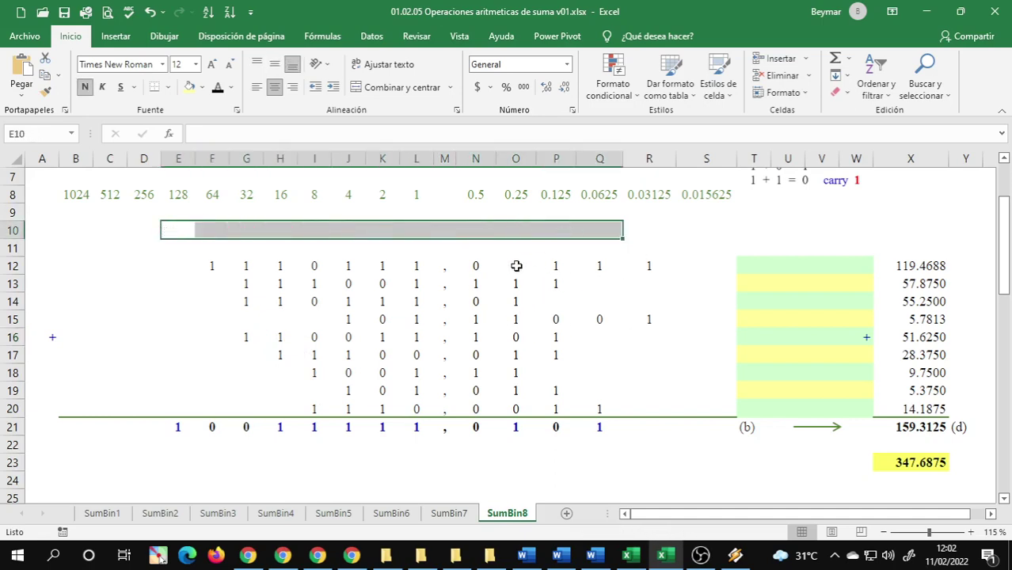
{"action": "left_click", "coordinate": [460, 289]}
Clear the old binary result's digits in E21:L21 and N21:R21, keeping the comma
{"action": "left_click_drag", "start_coordinate": [178, 428], "coordinate": [403, 427]}
{"action": "key", "text": "Delete"}
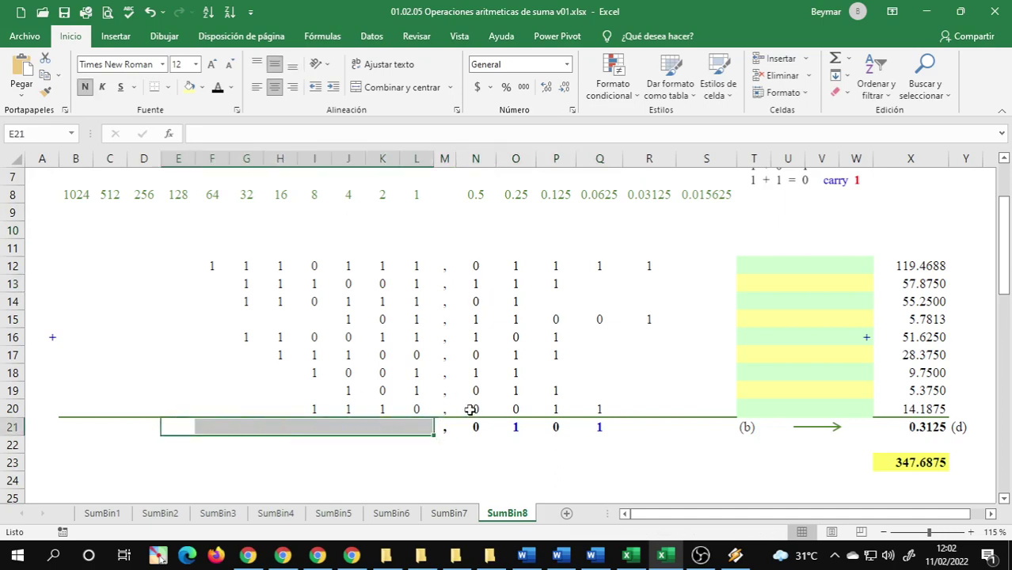
{"action": "left_click_drag", "start_coordinate": [472, 427], "coordinate": [648, 428]}
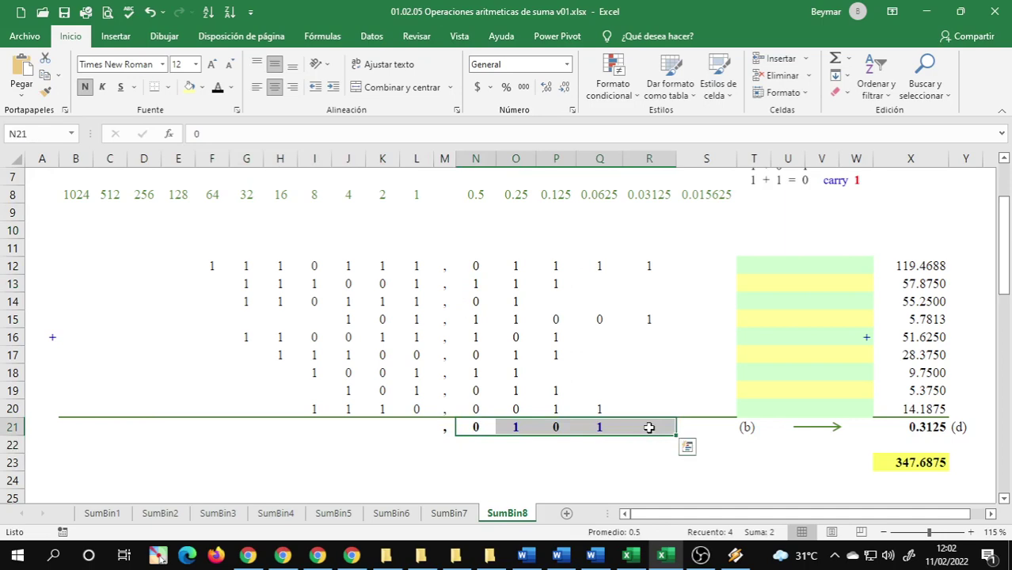
{"action": "key", "text": "Delete"}
{"action": "left_click", "coordinate": [654, 431]}
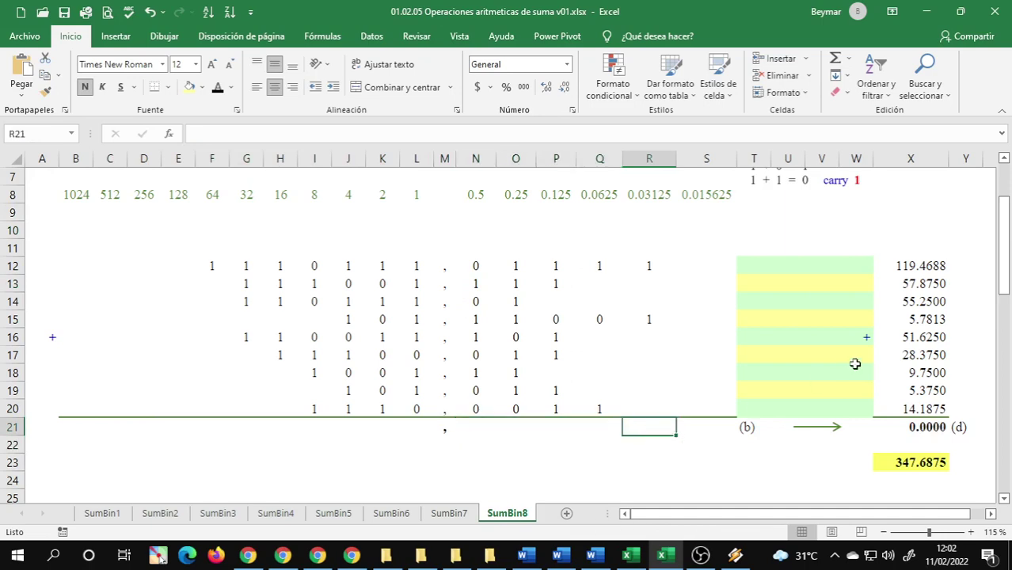
Examine the decimal conversion formulas in X12 and X21, checking the SumBin7 sheet as well
{"action": "left_click", "coordinate": [918, 268]}
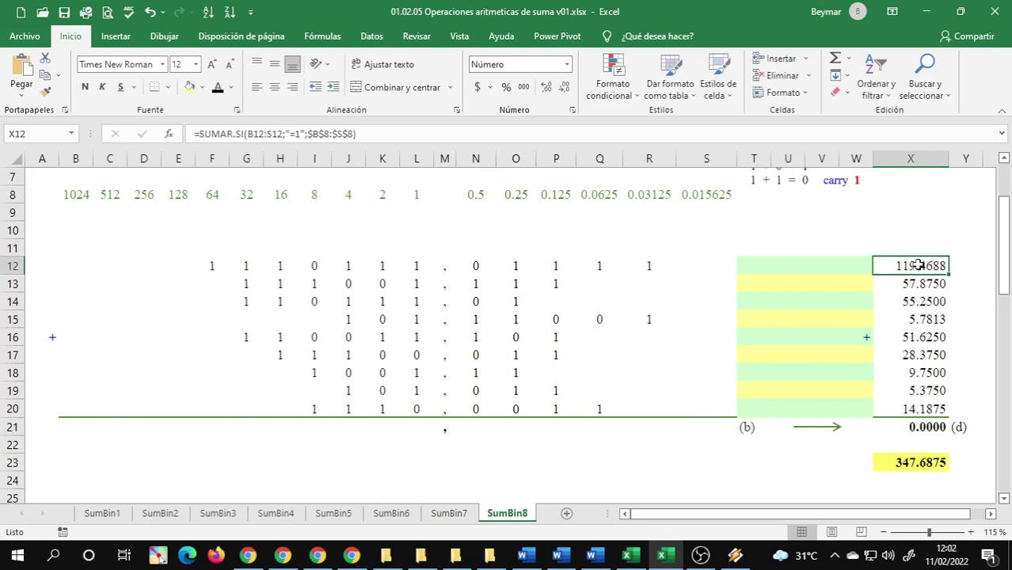
{"action": "left_click", "coordinate": [462, 517]}
{"action": "left_click", "coordinate": [501, 514]}
{"action": "left_click", "coordinate": [919, 304]}
{"action": "left_click", "coordinate": [923, 266]}
{"action": "left_click_drag", "start_coordinate": [922, 265], "coordinate": [926, 429]}
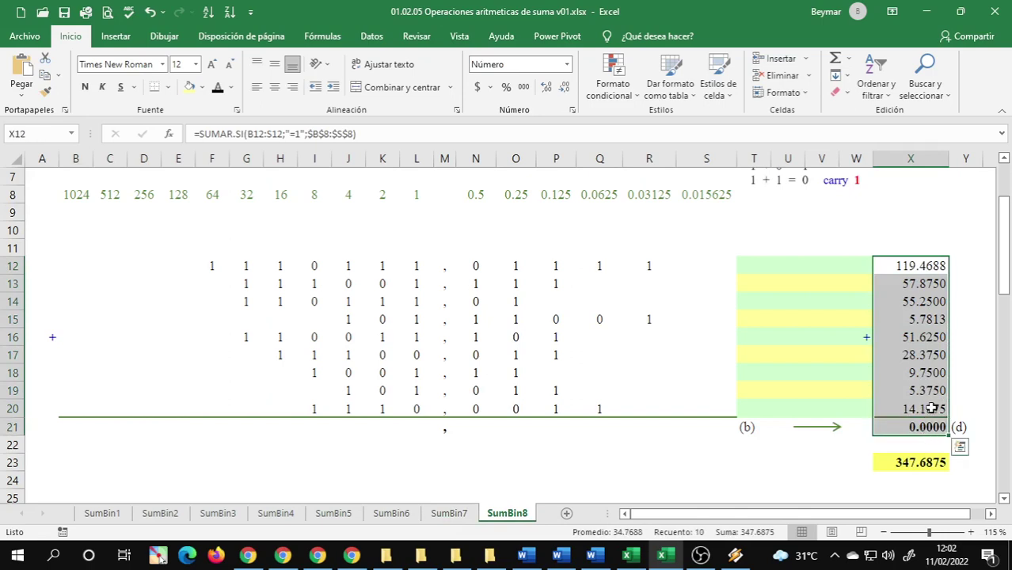
{"action": "left_click", "coordinate": [905, 427]}
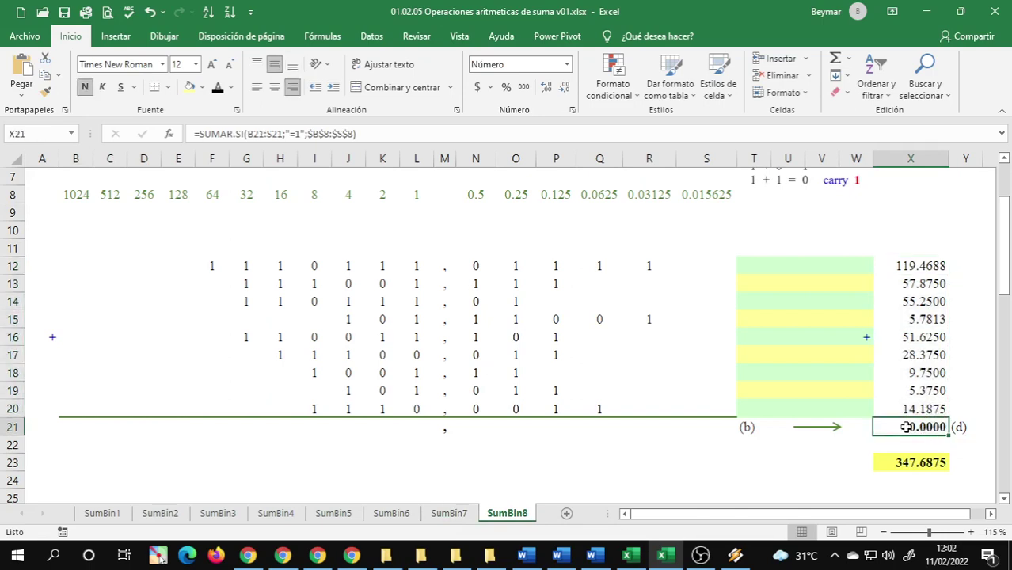
Clear the decimal conversion formulas in X12:X21 of the SumBin8 sheet
{"action": "left_click_drag", "start_coordinate": [916, 269], "coordinate": [916, 413]}
{"action": "key", "text": "Delete"}
{"action": "left_click", "coordinate": [910, 371]}
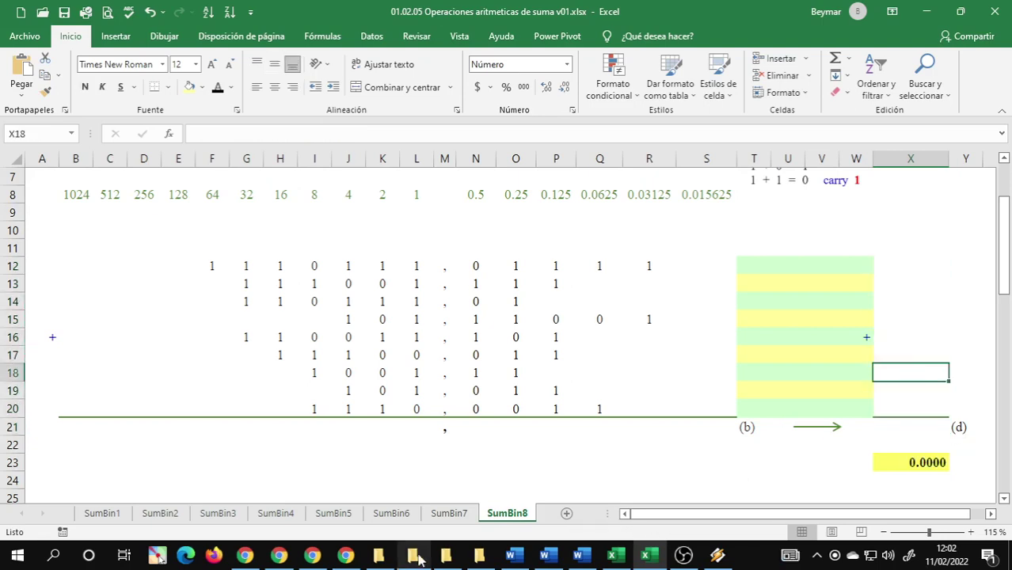
Check the decimal conversion formula in X13 of the SumBin7 sheet and return to SumBin8
{"action": "left_click", "coordinate": [450, 513]}
{"action": "left_click", "coordinate": [927, 284]}
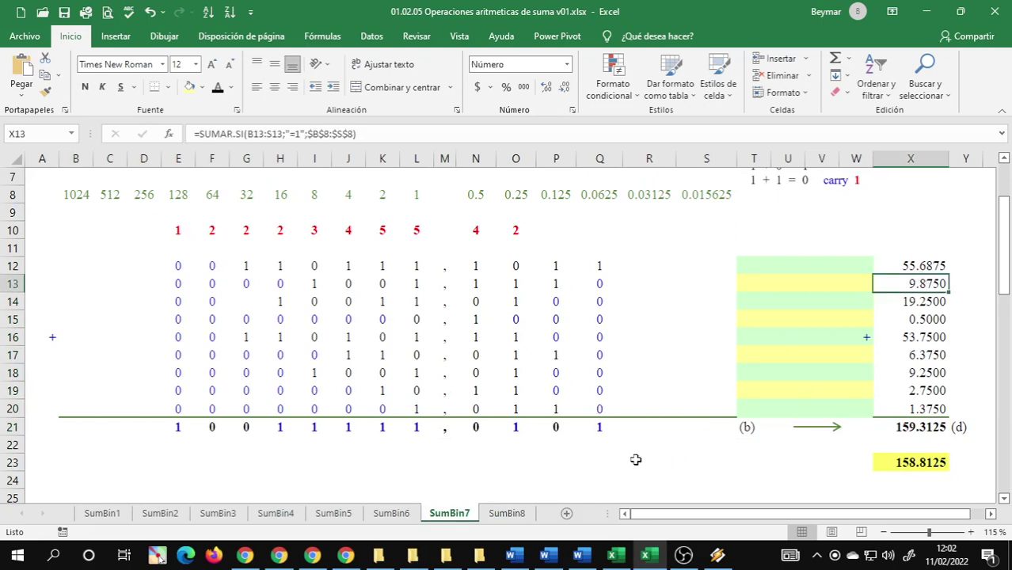
{"action": "left_click", "coordinate": [507, 513]}
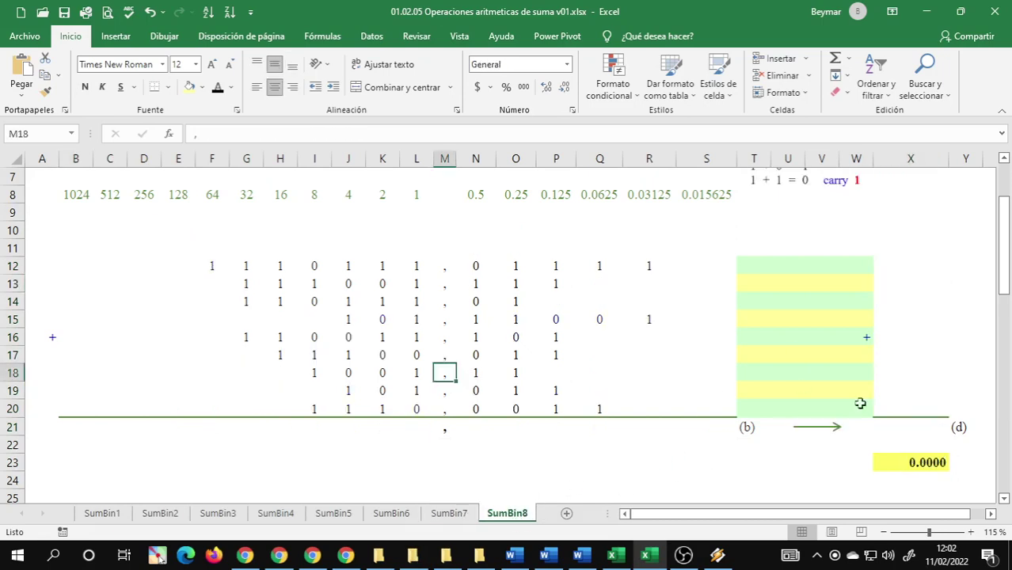
Examine the sum formula in X23 of the SumBin8 sheet
{"action": "left_click", "coordinate": [911, 396]}
{"action": "left_click", "coordinate": [919, 463]}
{"action": "double_click", "coordinate": [921, 464]}
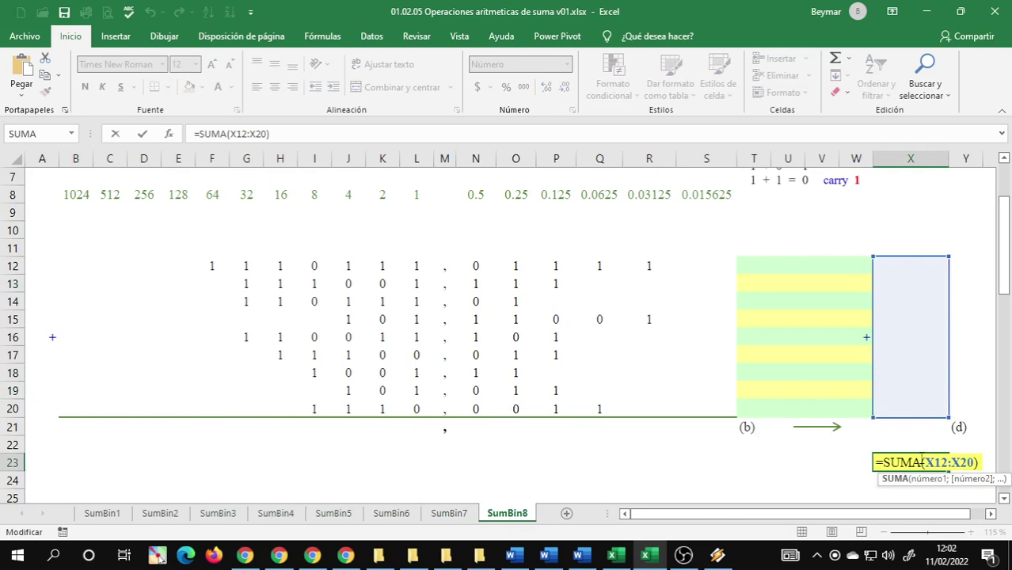
{"action": "key", "text": "Escape"}
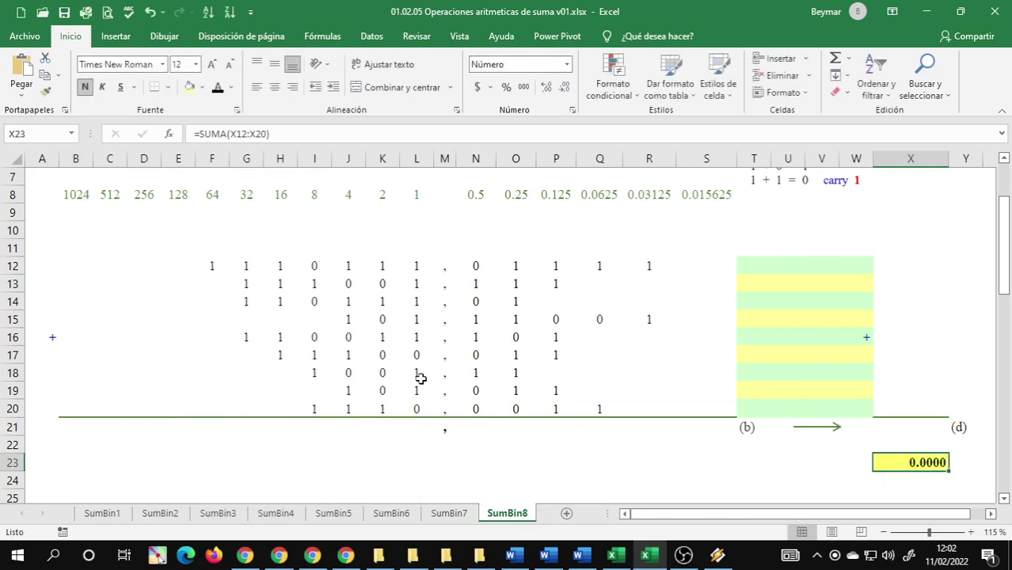
Fill the empty carry row B10:S10 of the SumBin8 sheet with a light pink from the standard color palette
{"action": "key", "text": "ctrl+Home"}
{"action": "scroll", "coordinate": [420, 357], "scroll_direction": "down", "scroll_amount": 1}
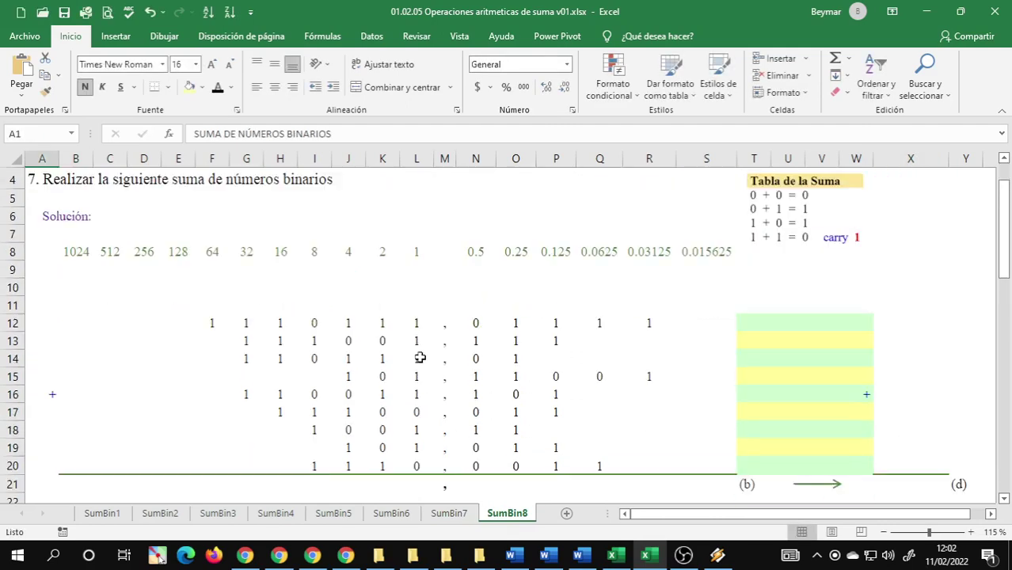
{"action": "left_click", "coordinate": [54, 285]}
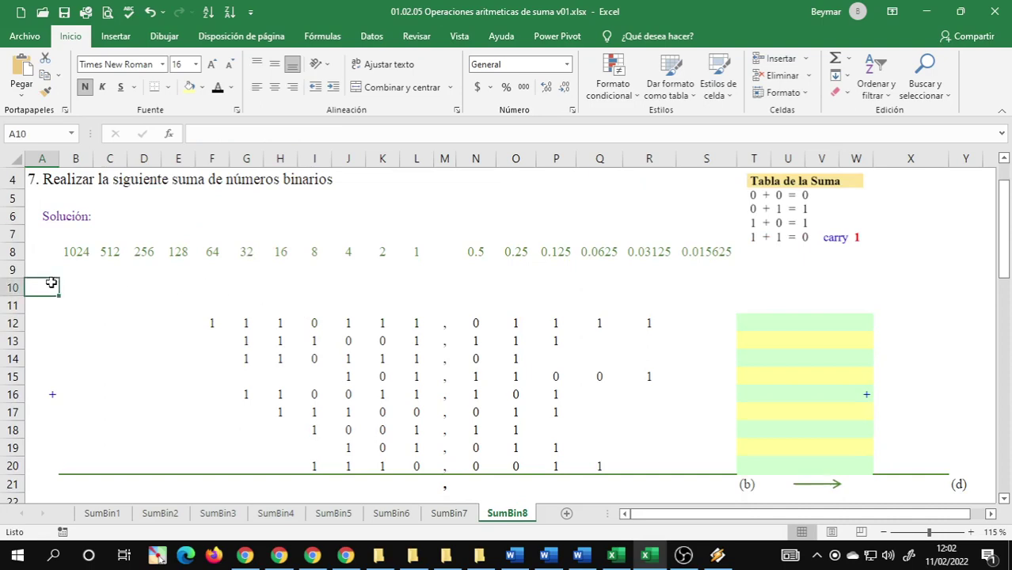
{"action": "left_click", "coordinate": [136, 283]}
{"action": "left_click", "coordinate": [67, 283]}
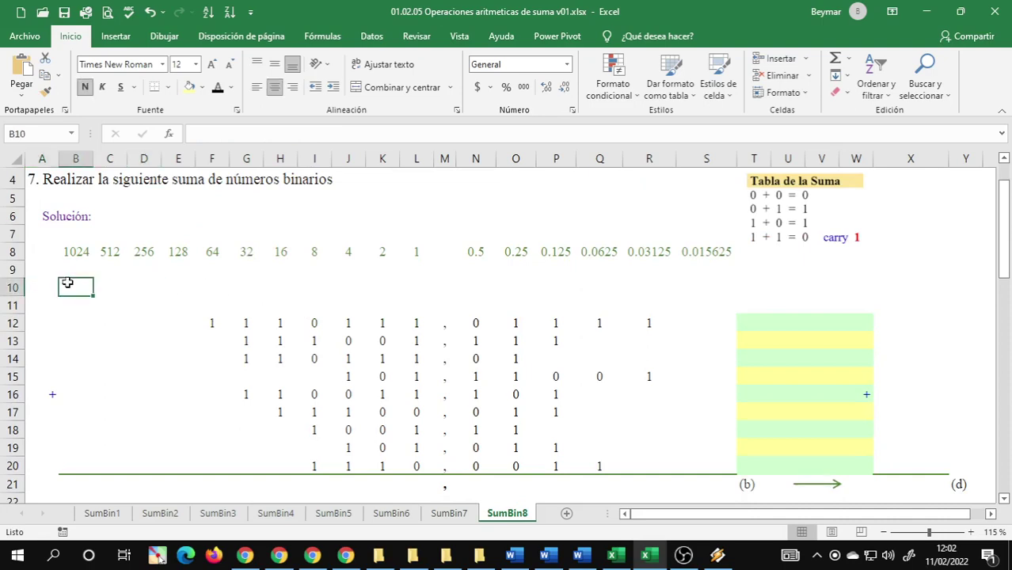
{"action": "left_click_drag", "start_coordinate": [68, 282], "coordinate": [701, 282]}
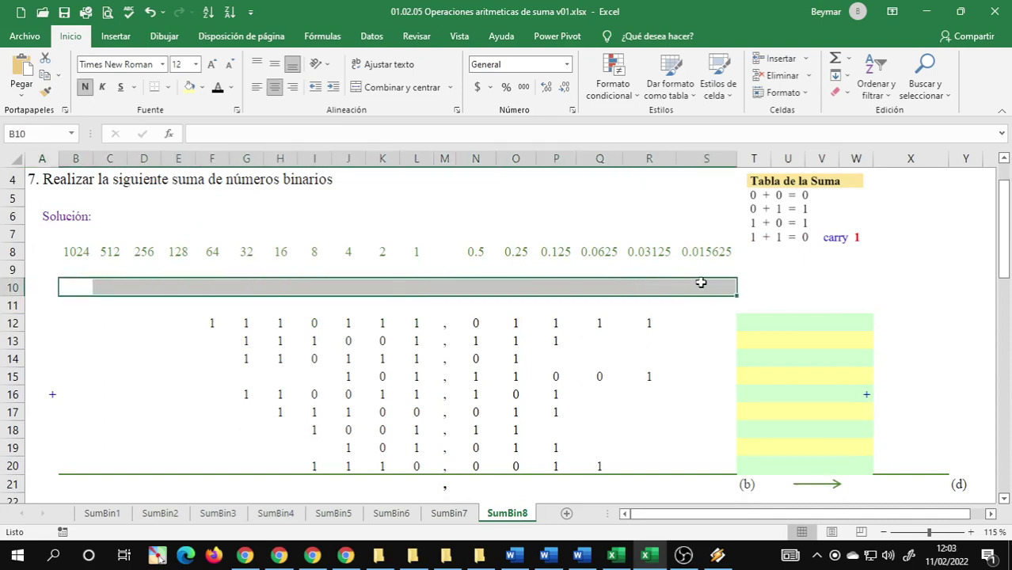
{"action": "left_click", "coordinate": [202, 88]}
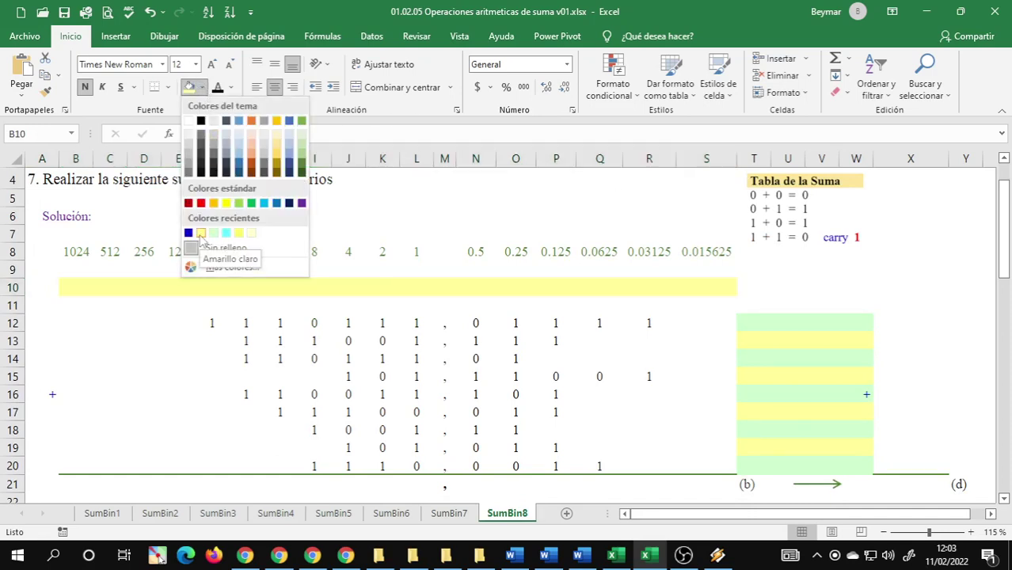
{"action": "left_click", "coordinate": [227, 267]}
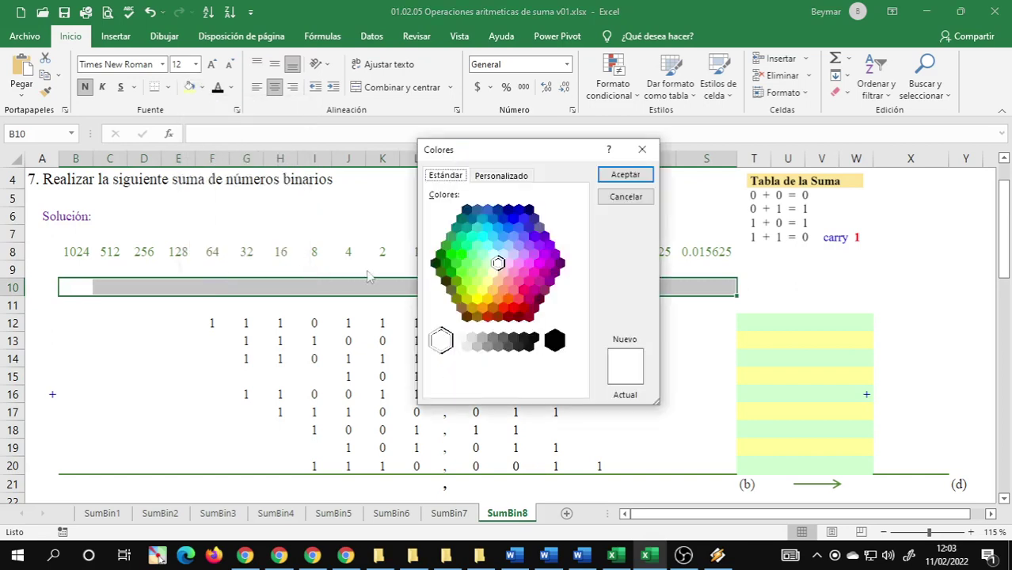
{"action": "left_click", "coordinate": [508, 264]}
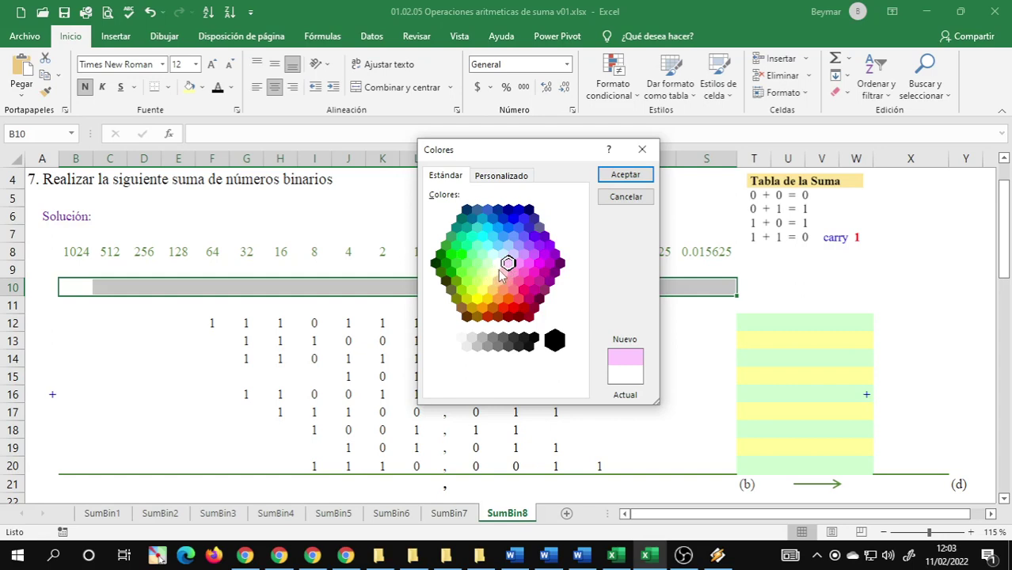
{"action": "left_click", "coordinate": [503, 255]}
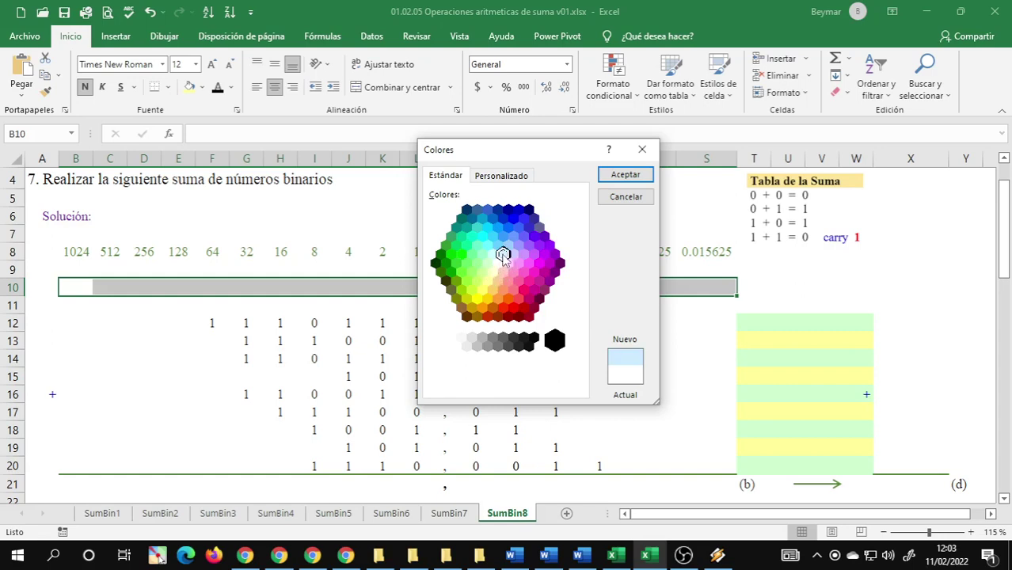
{"action": "left_click", "coordinate": [508, 266]}
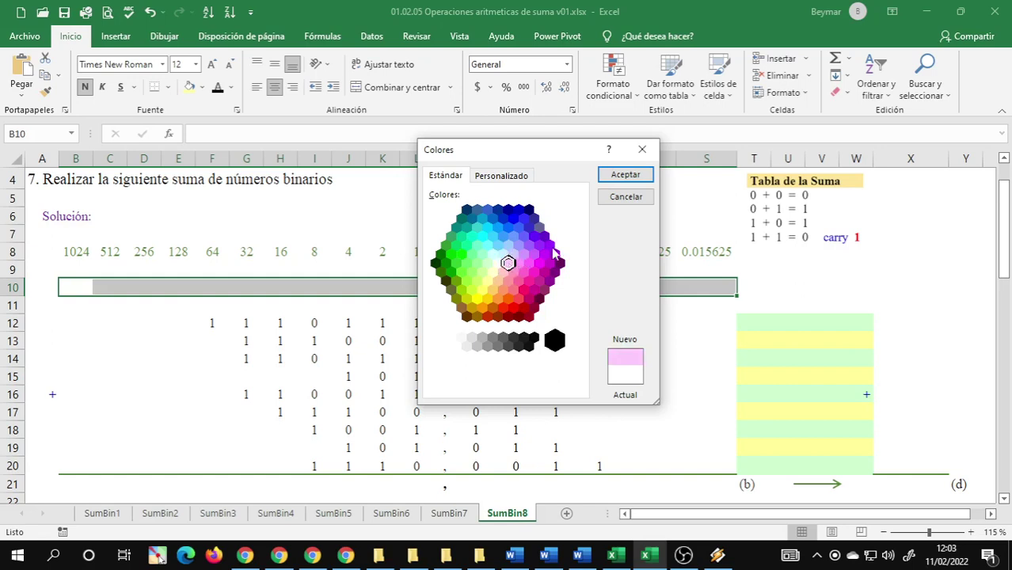
{"action": "left_click", "coordinate": [625, 174]}
{"action": "left_click", "coordinate": [337, 363]}
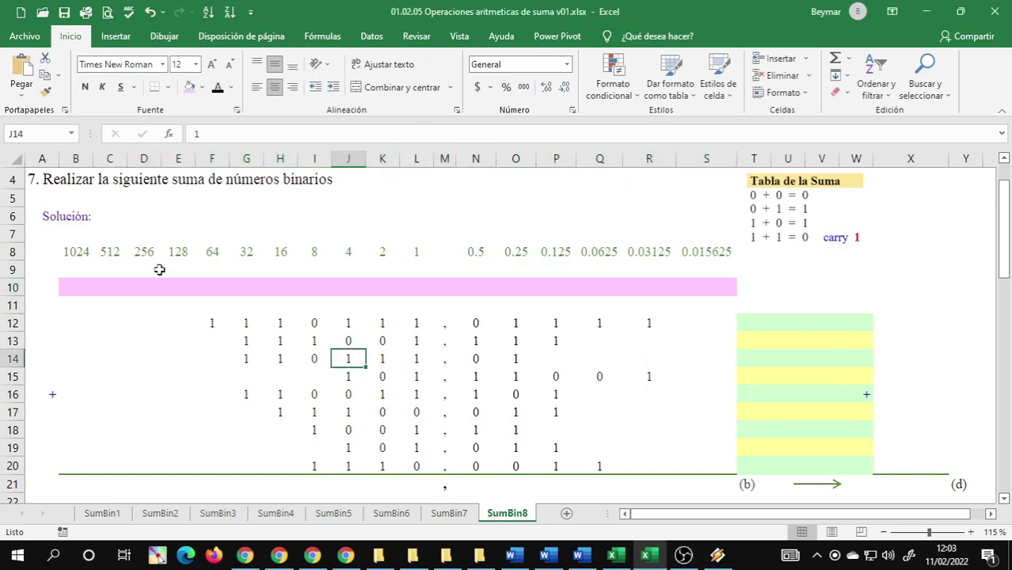
Apply the same light pink fill to the carry row B10:S10 on the SumBin7 sheet
{"action": "left_click", "coordinate": [449, 513]}
{"action": "scroll", "coordinate": [99, 277], "scroll_direction": "up", "scroll_amount": 1}
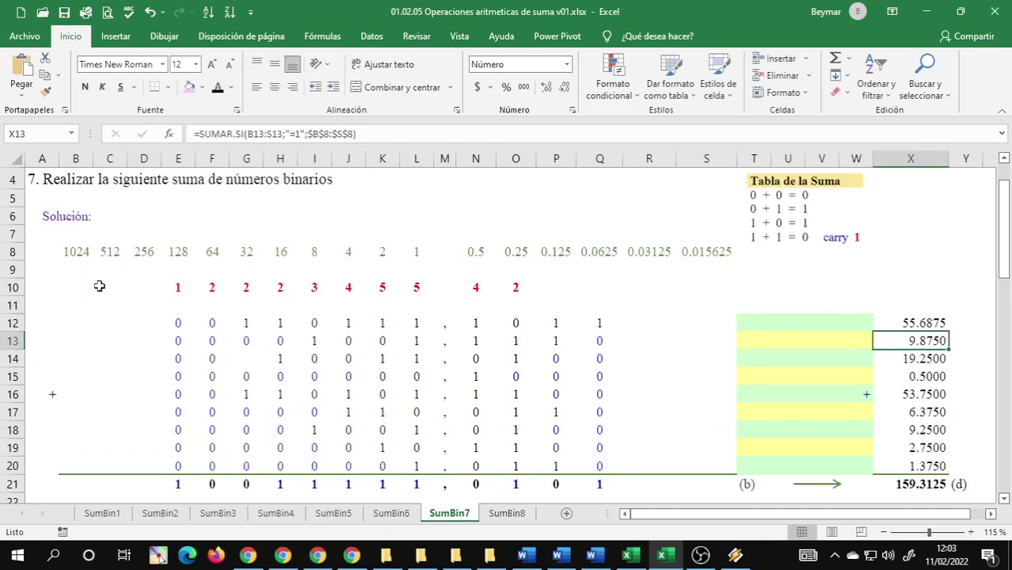
{"action": "left_click_drag", "start_coordinate": [66, 286], "coordinate": [718, 289]}
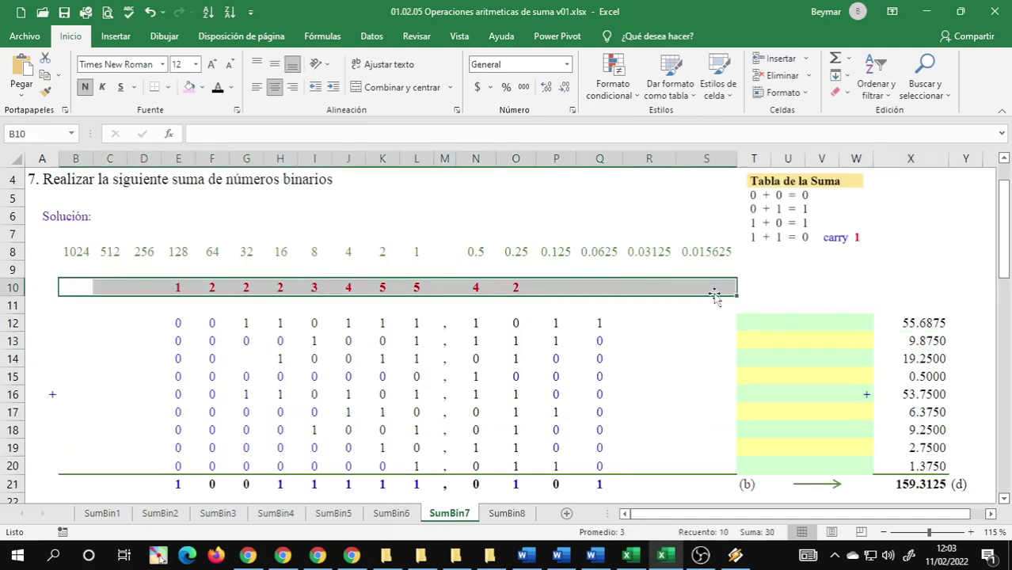
{"action": "left_click", "coordinate": [189, 86]}
{"action": "left_click", "coordinate": [247, 216]}
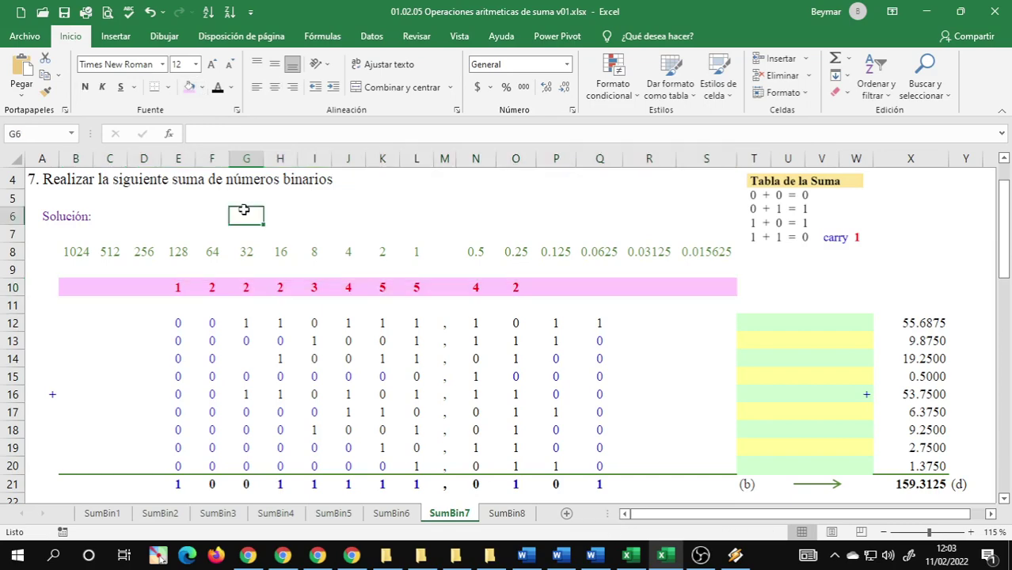
{"action": "scroll", "coordinate": [398, 365], "scroll_direction": "down", "scroll_amount": 1}
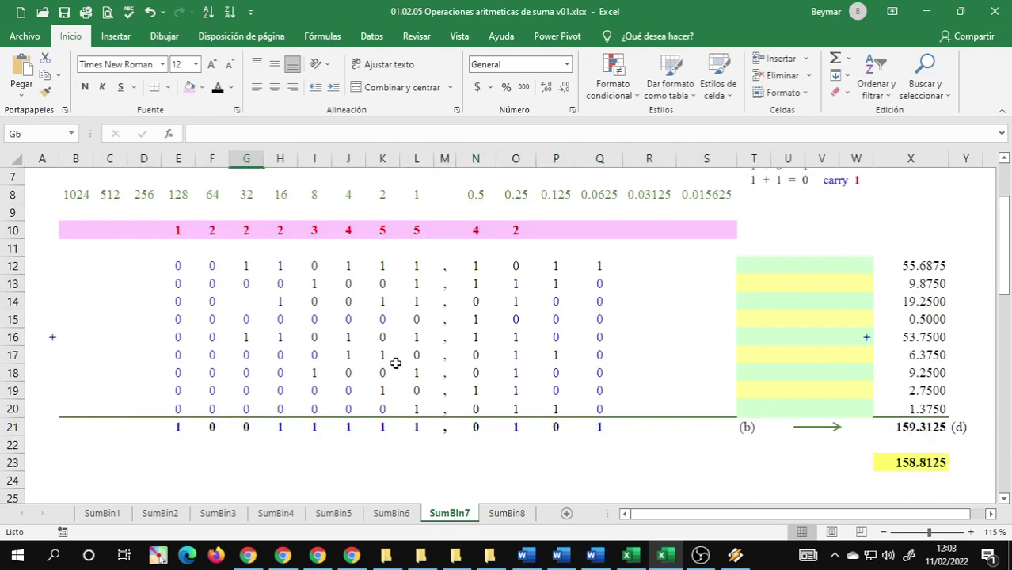
{"action": "scroll", "coordinate": [396, 363], "scroll_direction": "up", "scroll_amount": 2}
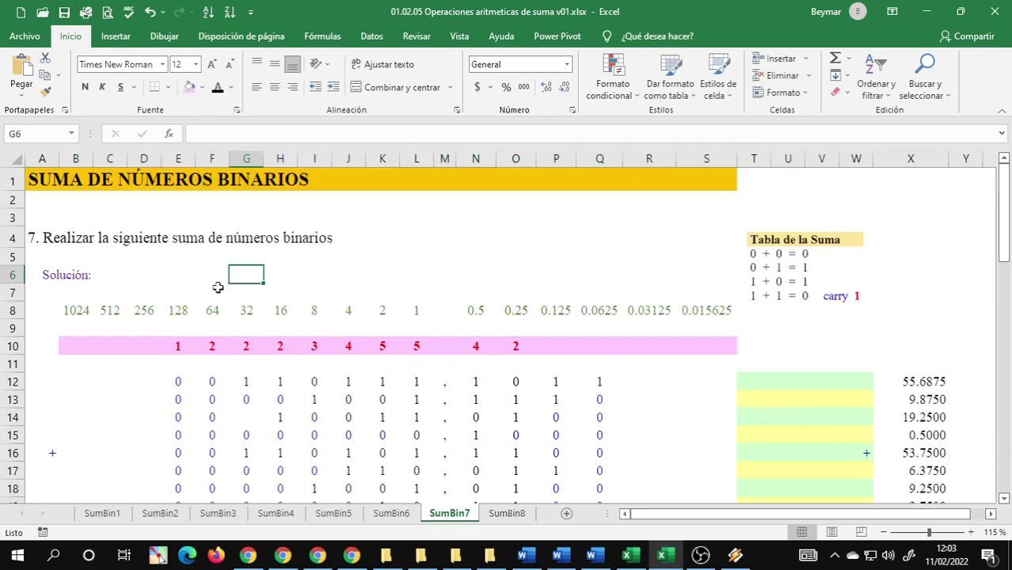
Return the selection to cell A1 on both the SumBin8 and SumBin7 sheets
{"action": "left_click", "coordinate": [504, 514]}
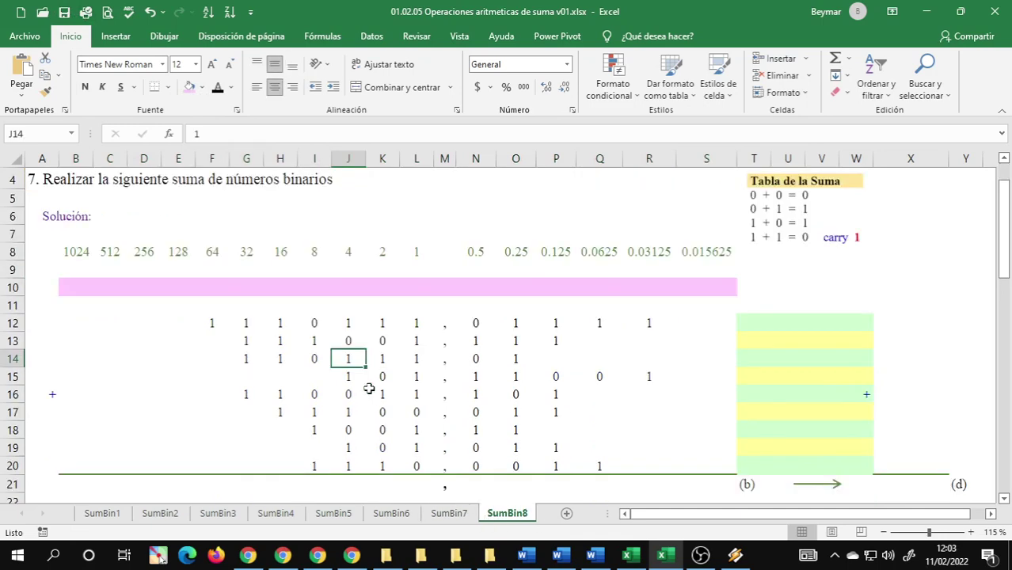
{"action": "key", "text": "ctrl+Home"}
{"action": "left_click", "coordinate": [445, 514]}
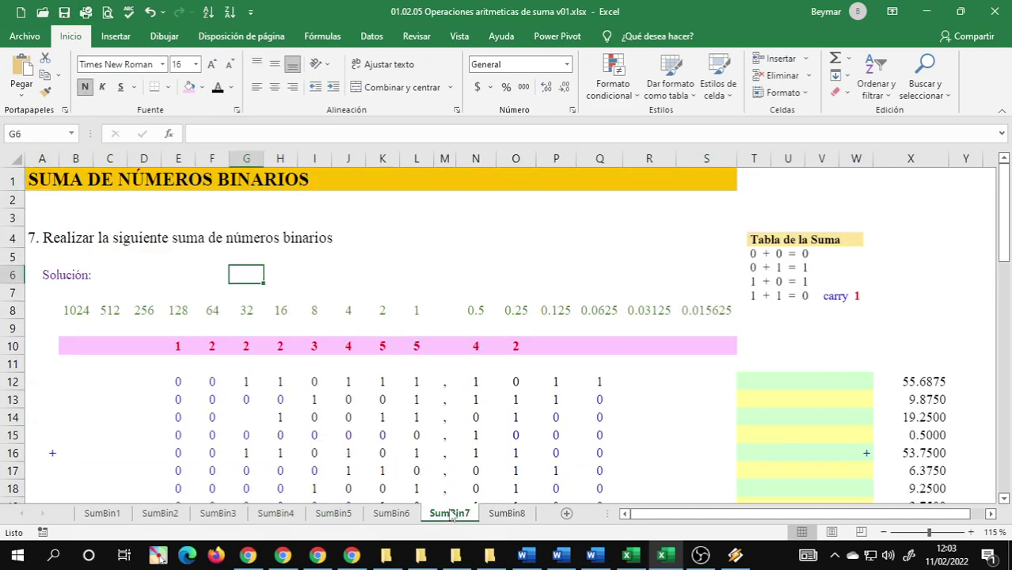
{"action": "key", "text": "ctrl+Home"}
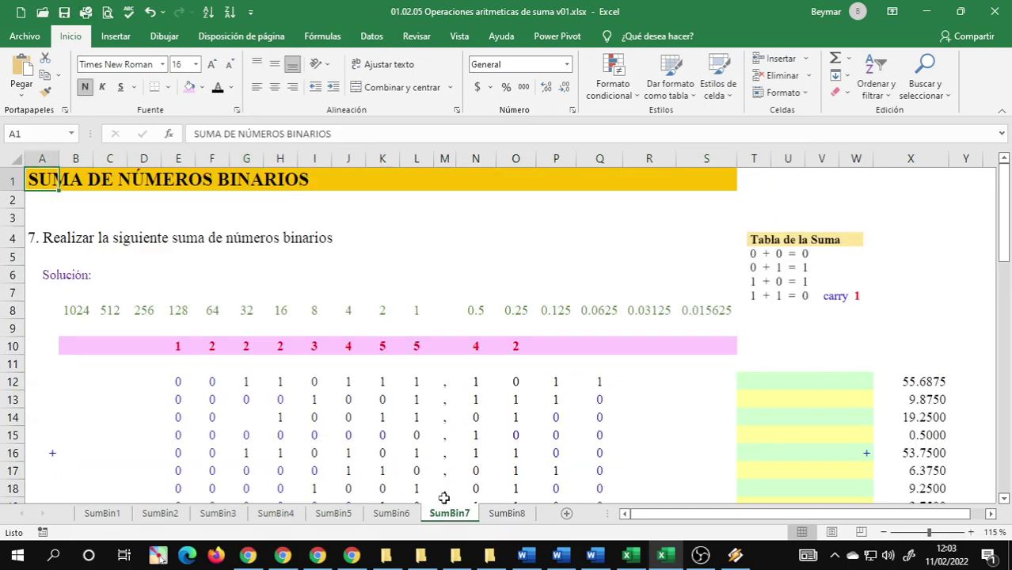
Save the binary addition workbook and close it with the SumBin7 sheet active
{"action": "left_click", "coordinate": [64, 11]}
{"action": "left_click", "coordinate": [501, 516]}
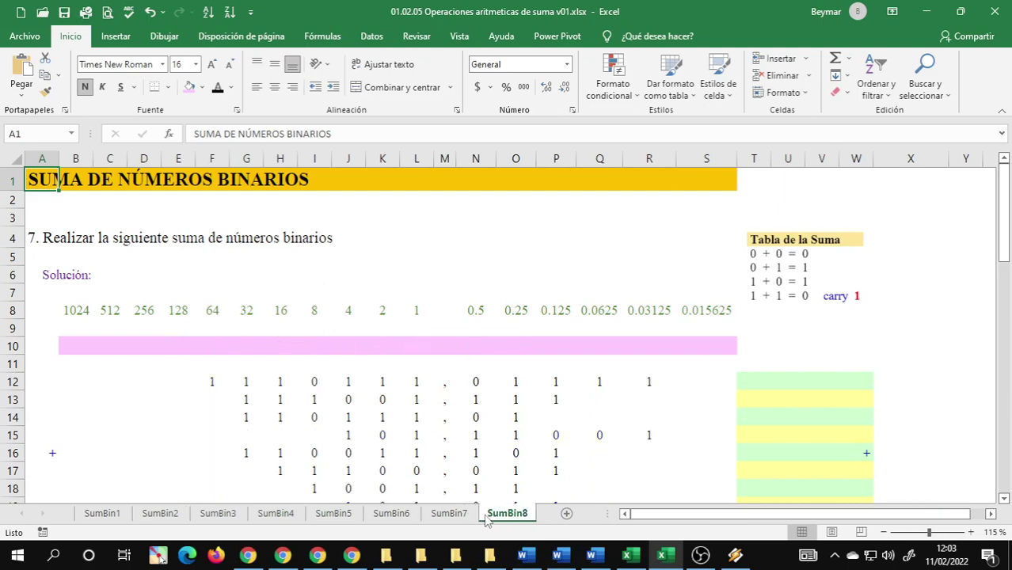
{"action": "left_click", "coordinate": [471, 516]}
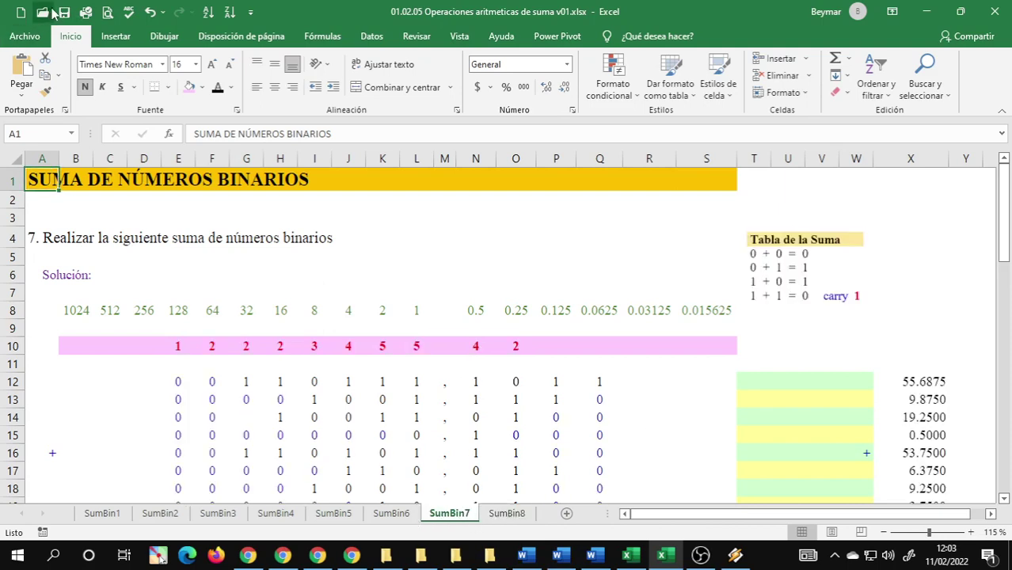
{"action": "left_click", "coordinate": [995, 11]}
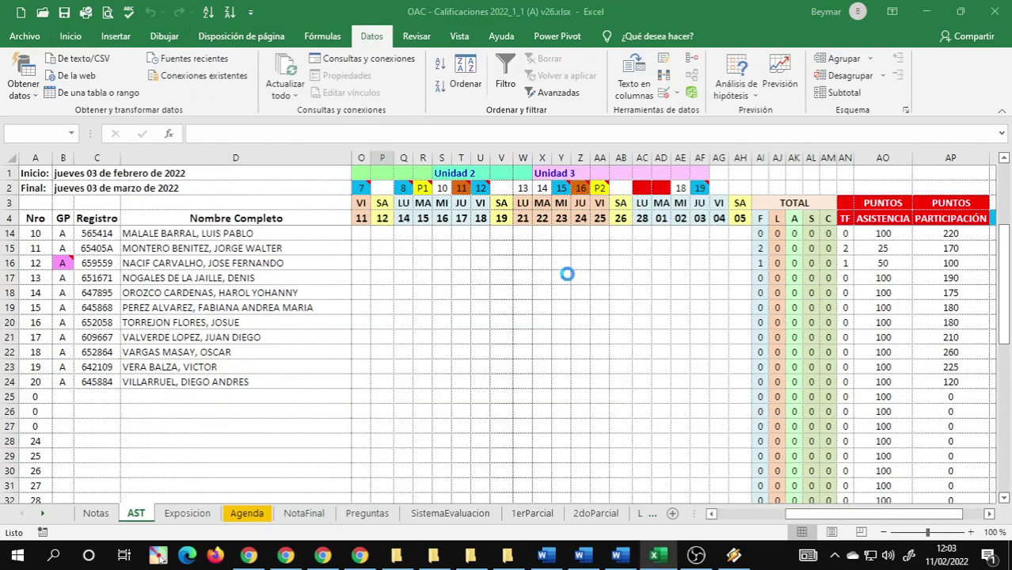
Send 01.02.05 Operaciones aritmeticas de suma v01.xlsx from the Unidad 1 Representacion de Datos folder to the Org Arq Comp MA group in WhatsApp Web
{"action": "left_click", "coordinate": [446, 559]}
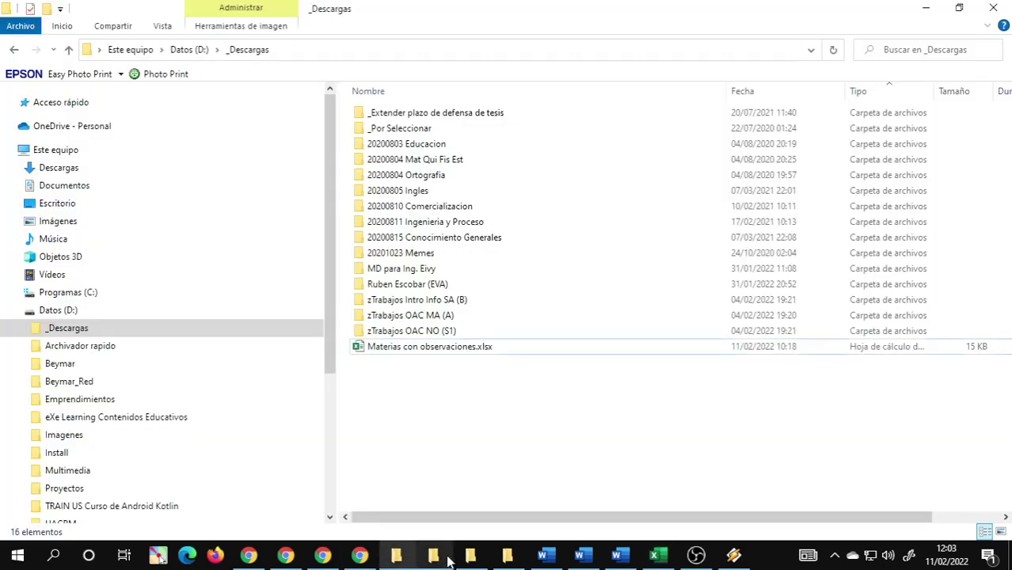
{"action": "left_click", "coordinate": [448, 561]}
{"action": "left_click", "coordinate": [430, 346]}
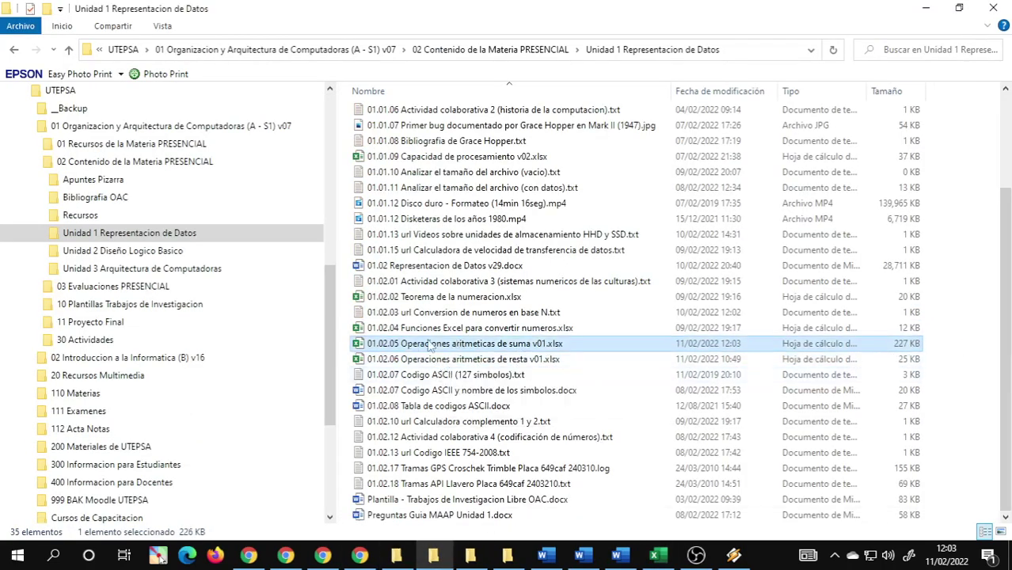
{"action": "left_click_drag", "start_coordinate": [382, 347], "coordinate": [579, 346]}
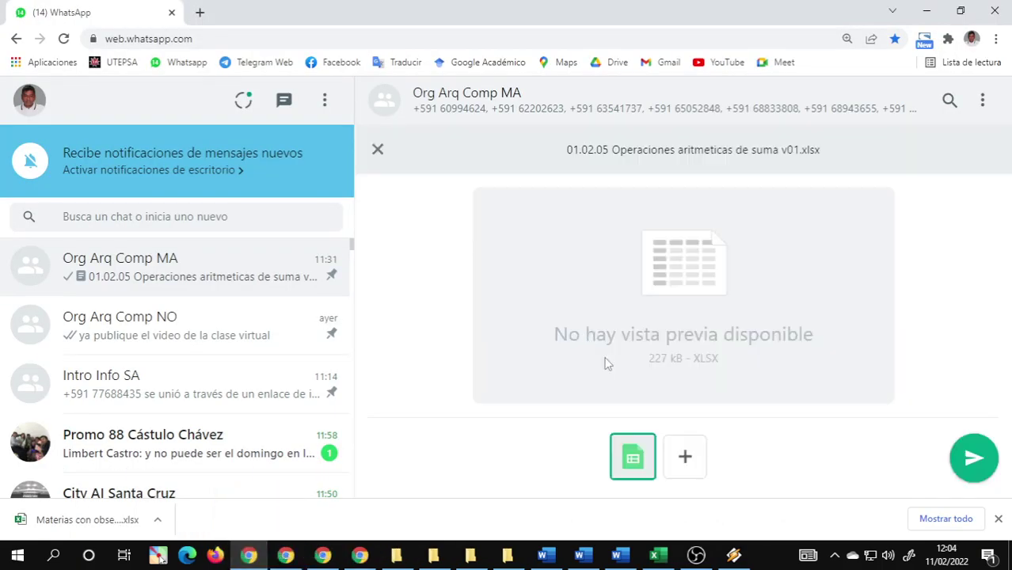
{"action": "left_click", "coordinate": [974, 460]}
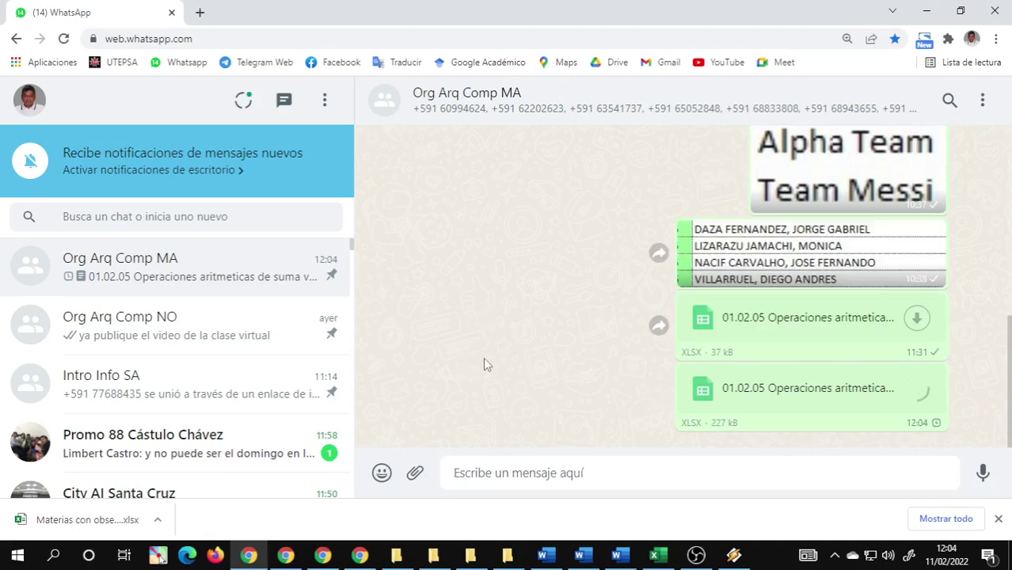
Switch to the 03 Guia MAAP document in Word and examine the number conversion exercises on pages 16 and 17
{"action": "mouse_move", "coordinate": [669, 567]}
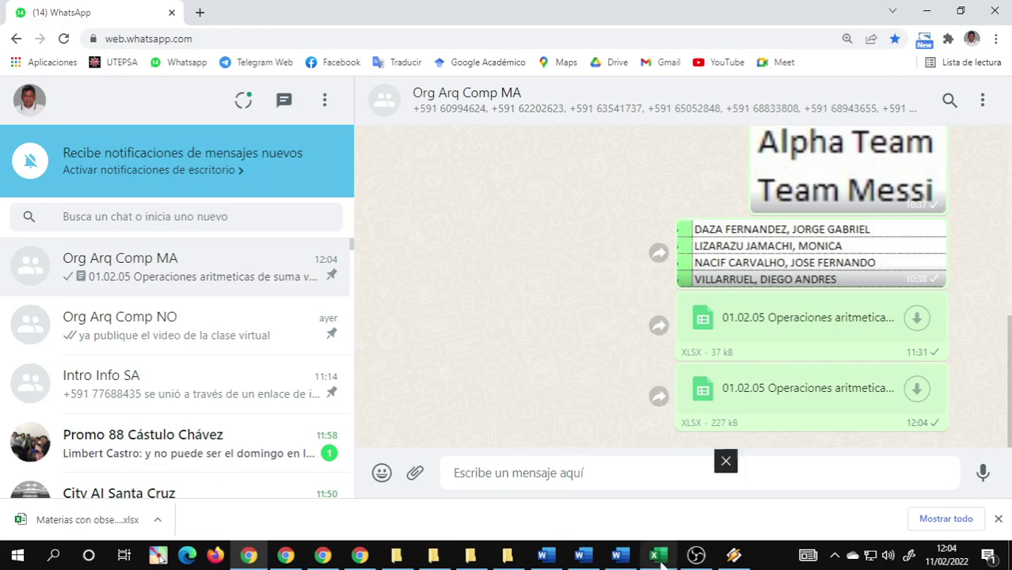
{"action": "mouse_move", "coordinate": [499, 565]}
{"action": "left_click", "coordinate": [552, 558]}
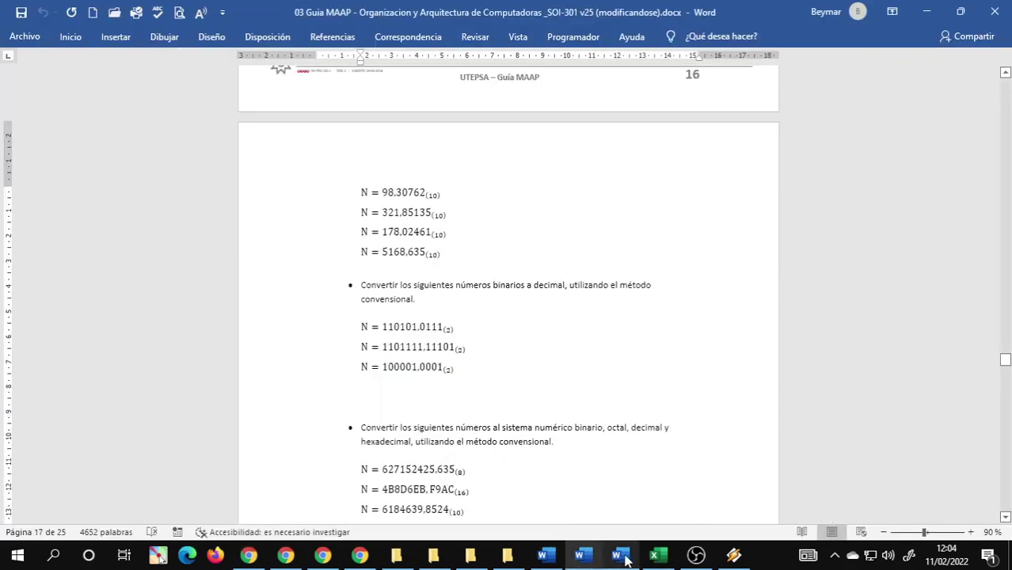
{"action": "left_click", "coordinate": [600, 561]}
{"action": "left_click", "coordinate": [600, 561]}
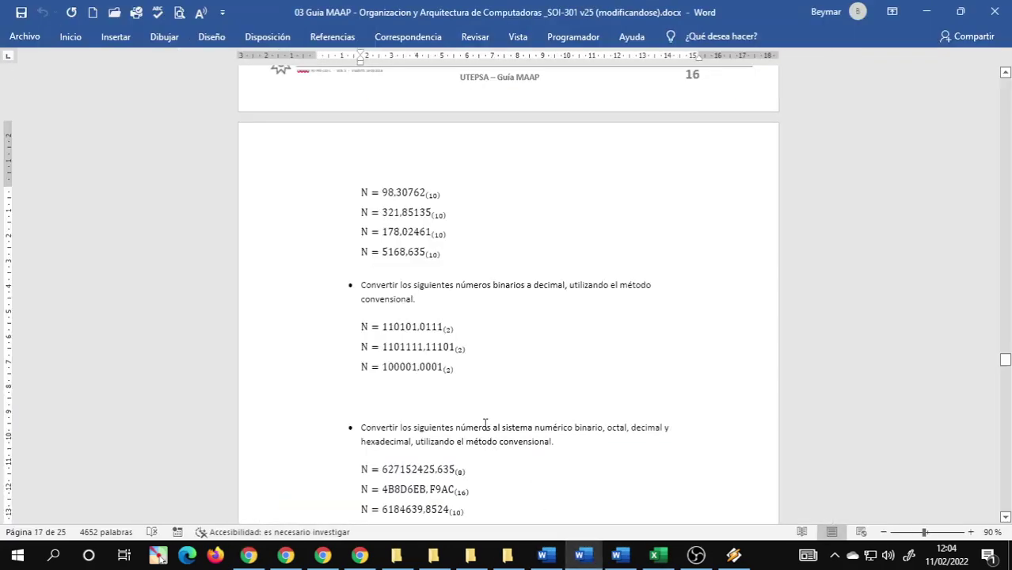
{"action": "scroll", "coordinate": [448, 385], "scroll_direction": "down", "scroll_amount": 1}
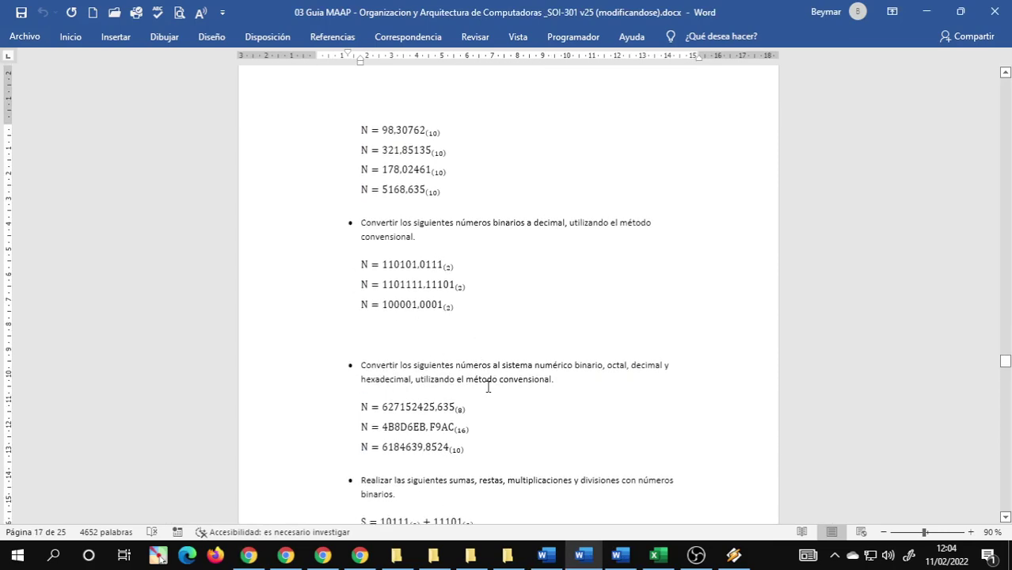
{"action": "scroll", "coordinate": [488, 385], "scroll_direction": "up", "scroll_amount": 2}
{"action": "scroll", "coordinate": [488, 380], "scroll_direction": "up", "scroll_amount": 5}
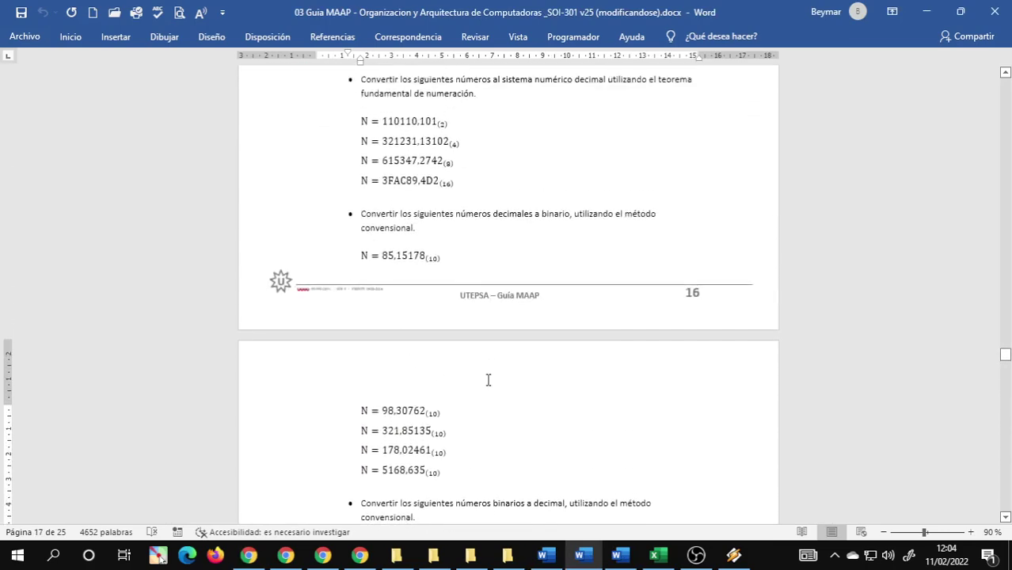
{"action": "scroll", "coordinate": [486, 376], "scroll_direction": "down", "scroll_amount": 3}
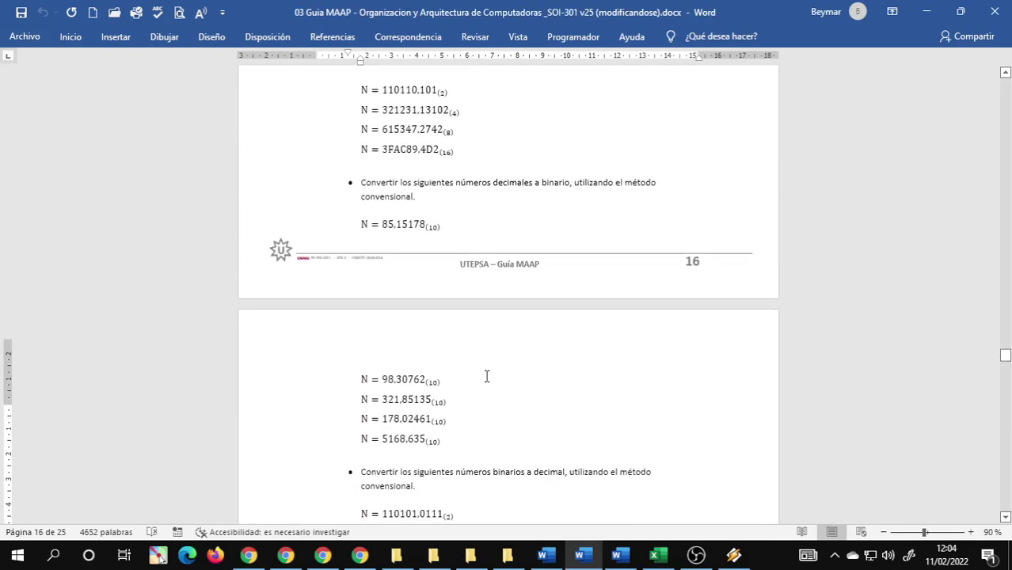
{"action": "scroll", "coordinate": [486, 374], "scroll_direction": "down", "scroll_amount": 3}
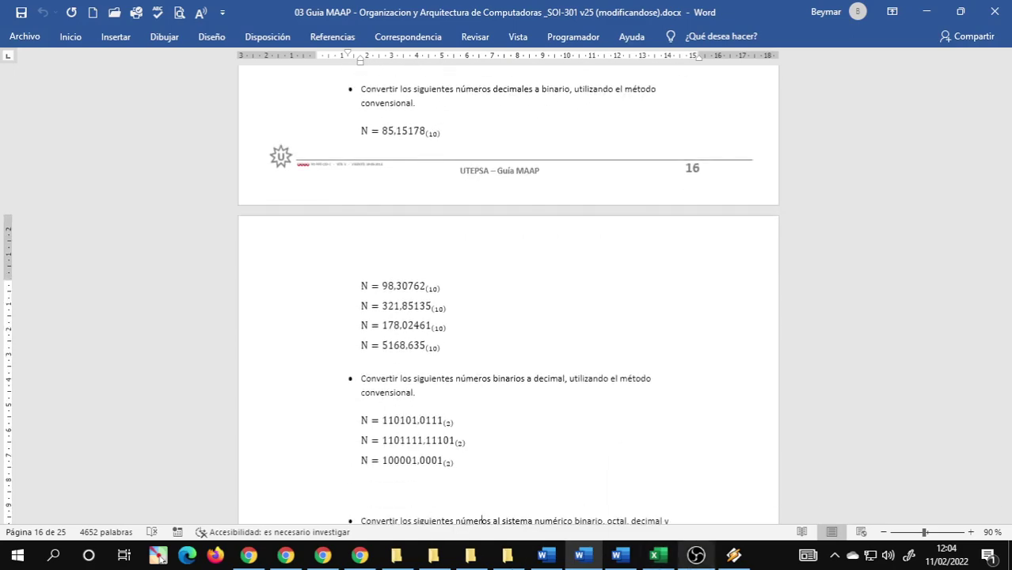